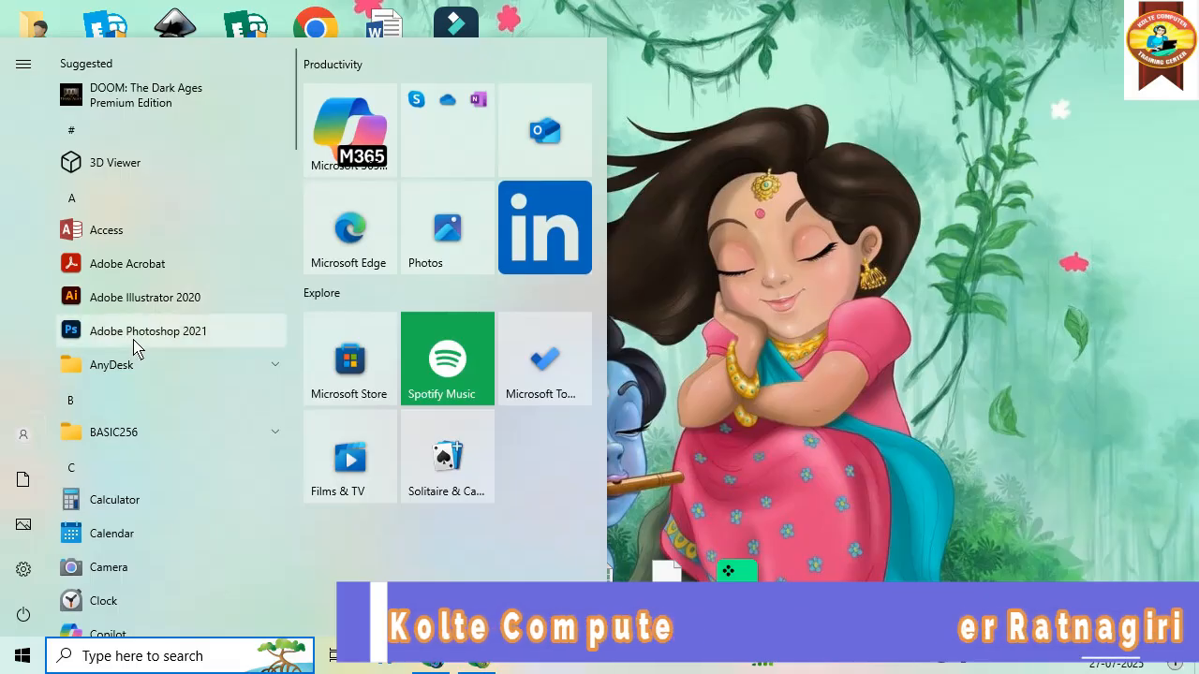
Launch Adobe Photoshop 2021 and switch to the Chrome browser
{"action": "left_click", "coordinate": [133, 343]}
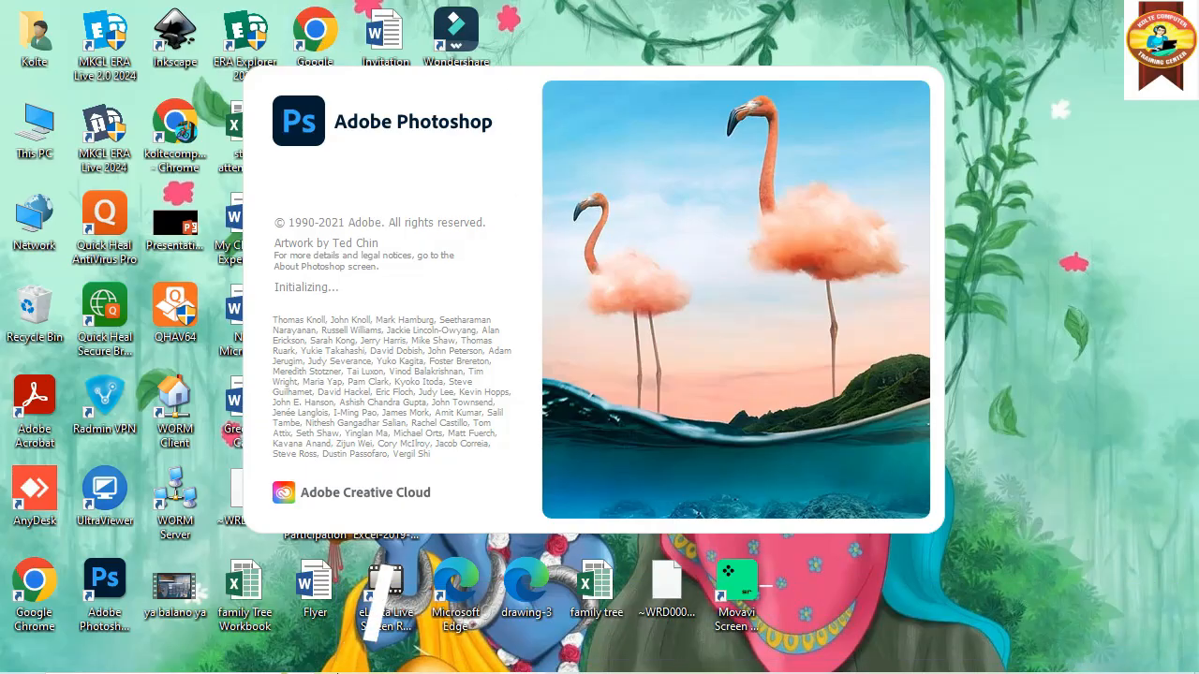
{"action": "left_click", "coordinate": [478, 663]}
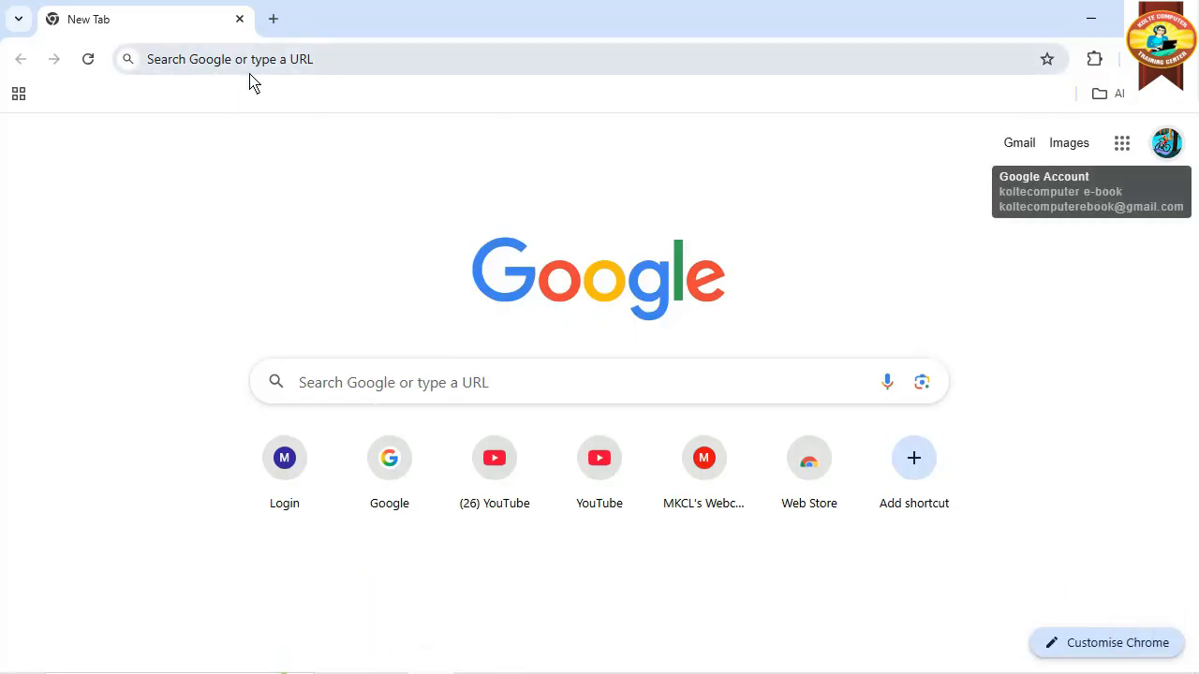
Search Google for "birthday cake images hd" and show only the image results
{"action": "left_click", "coordinate": [328, 390]}
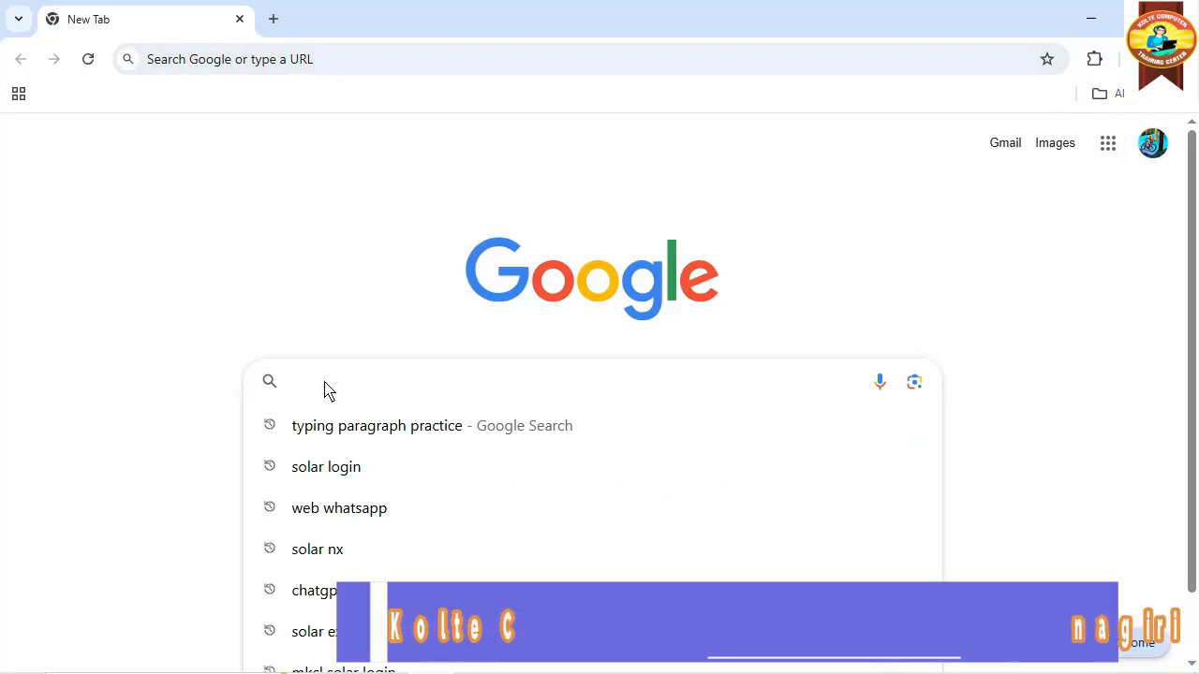
{"action": "type", "text": "bi"}
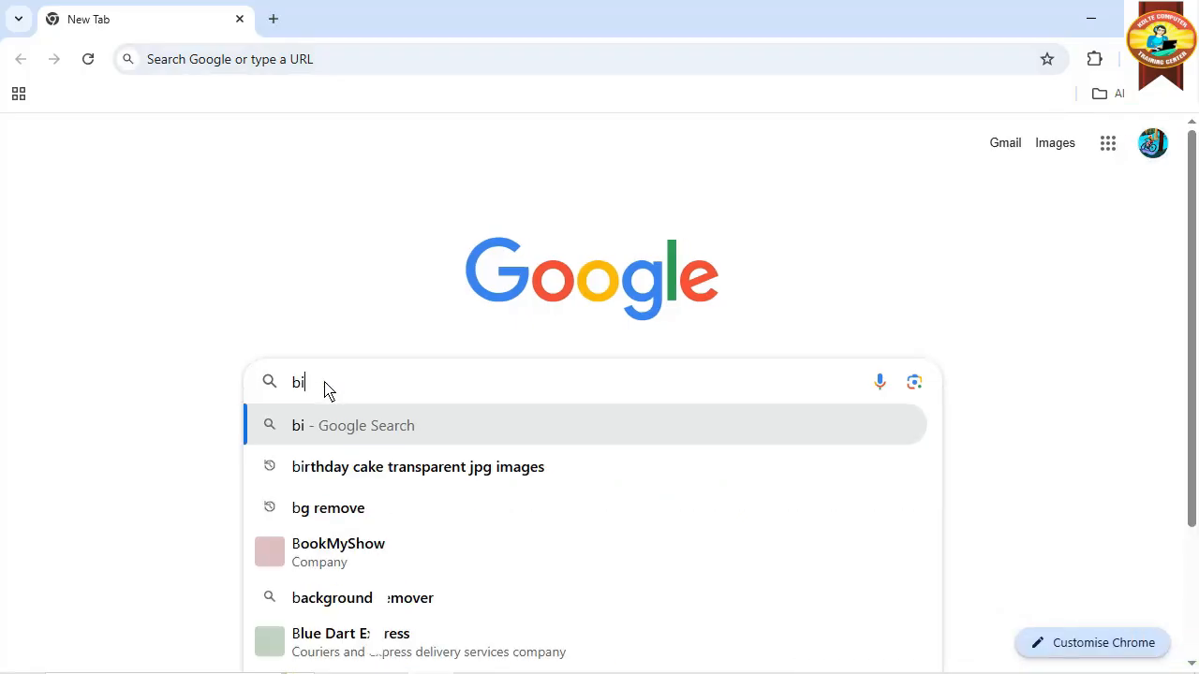
{"action": "type", "text": "rthd"}
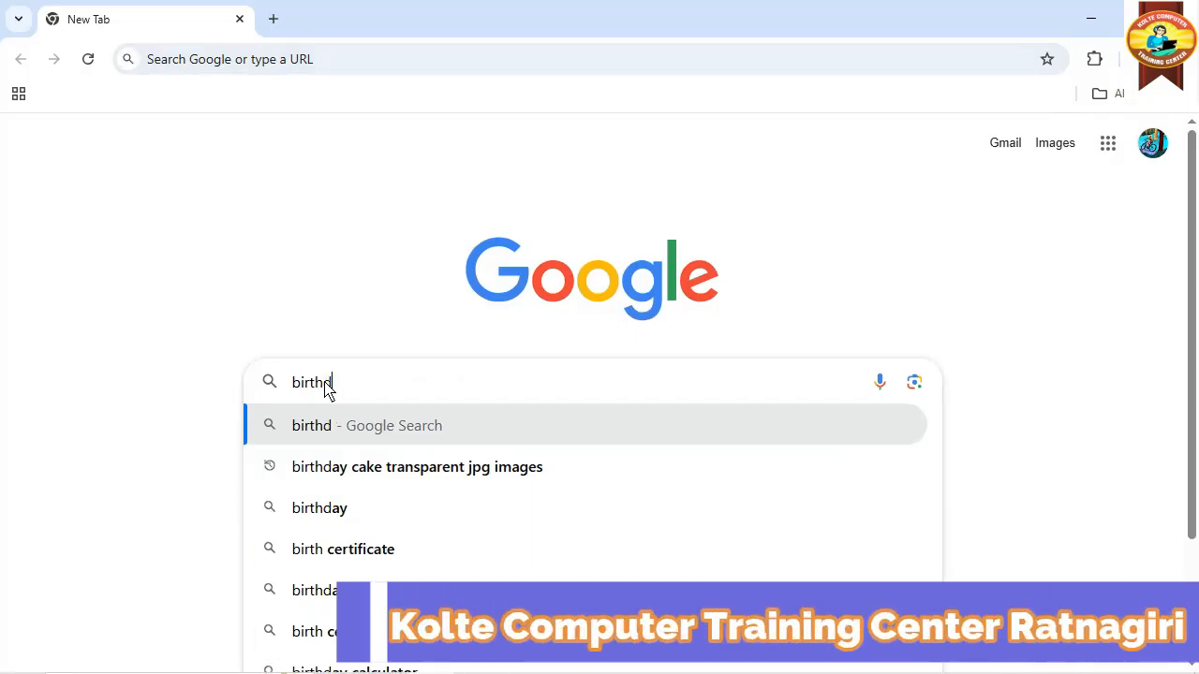
{"action": "type", "text": "ay c"}
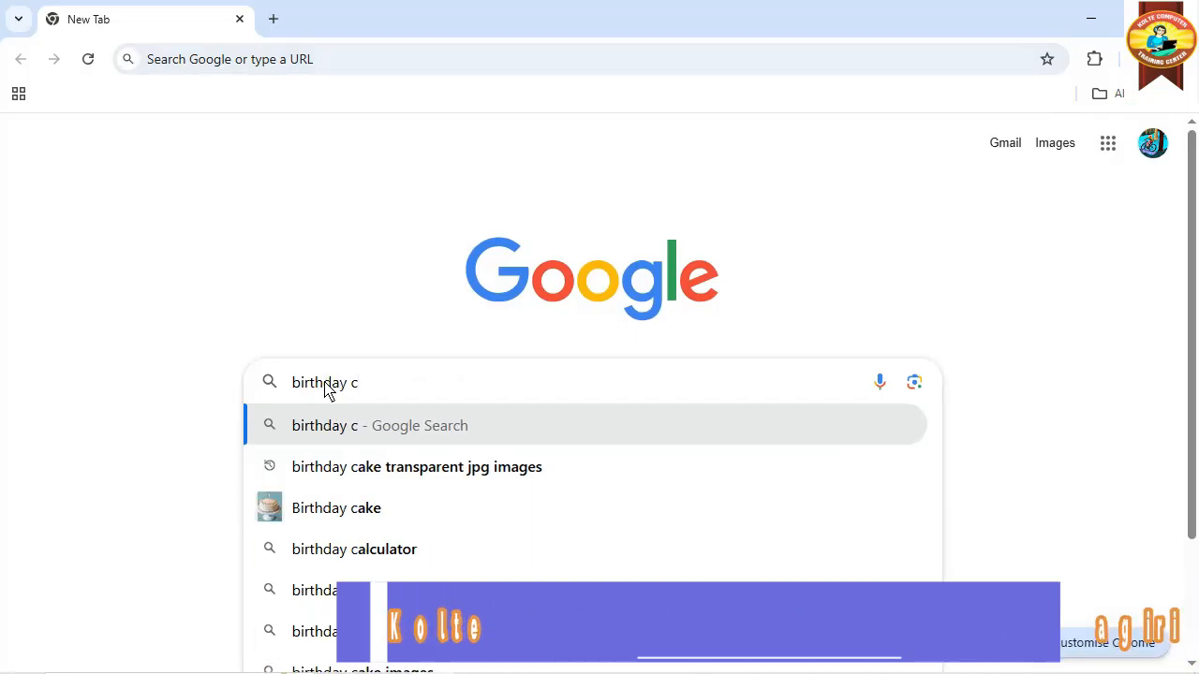
{"action": "type", "text": "ak"}
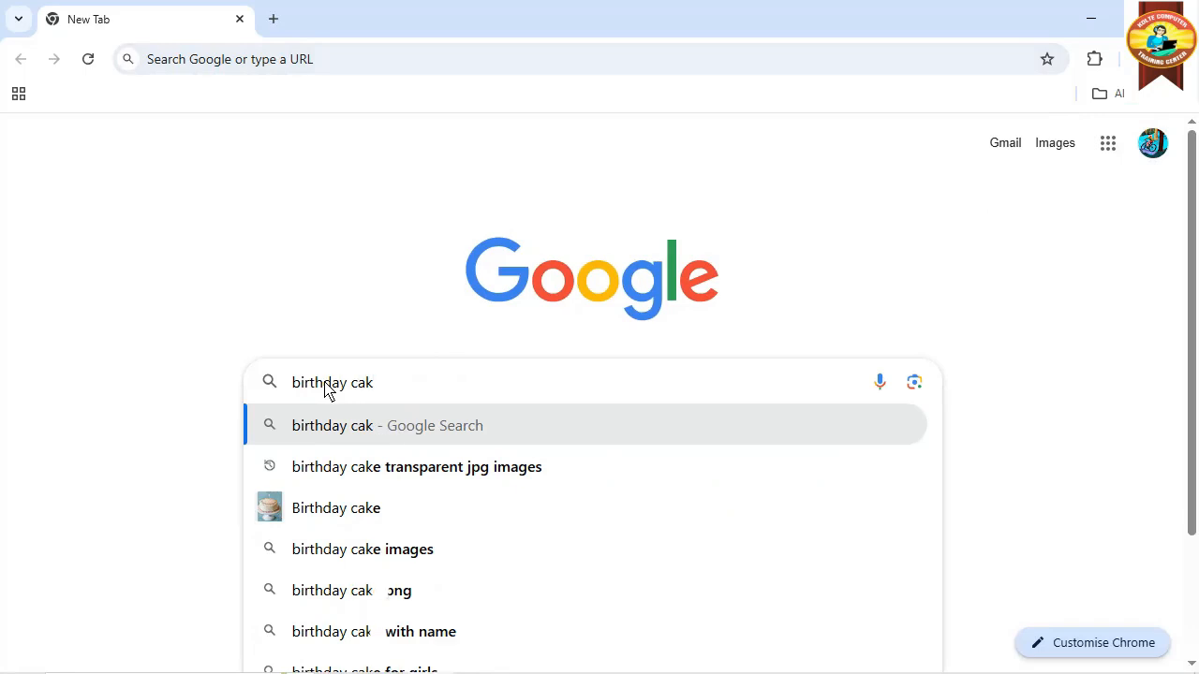
{"action": "type", "text": "e"}
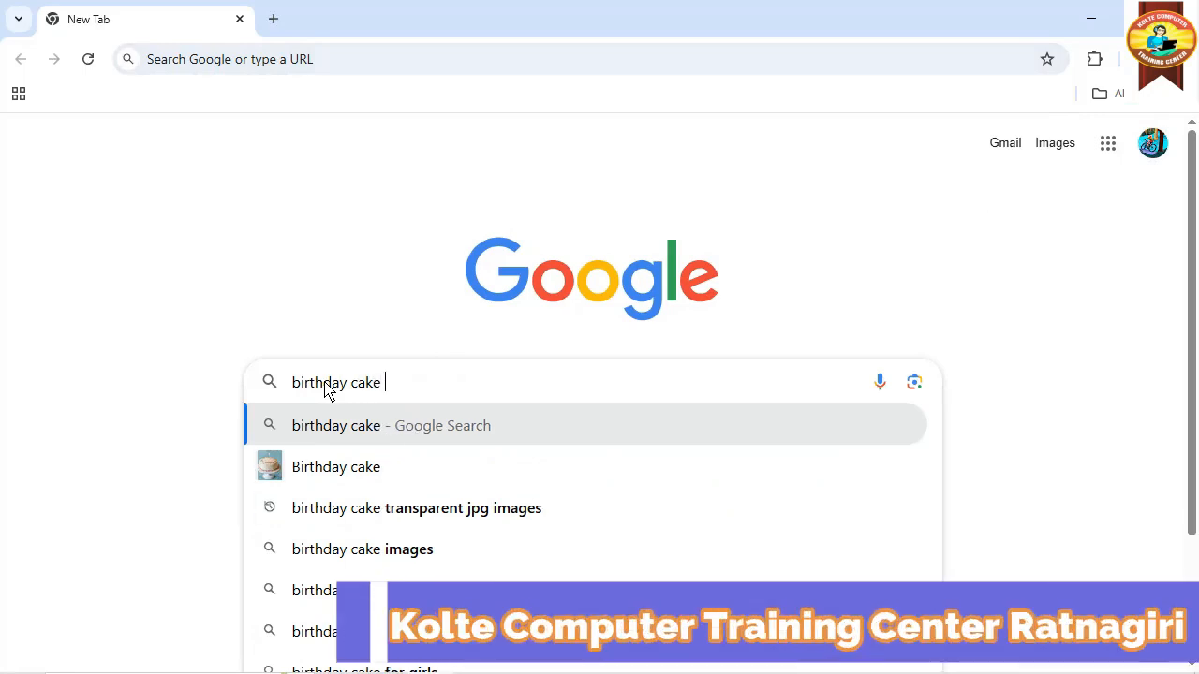
{"action": "type", "text": " images"}
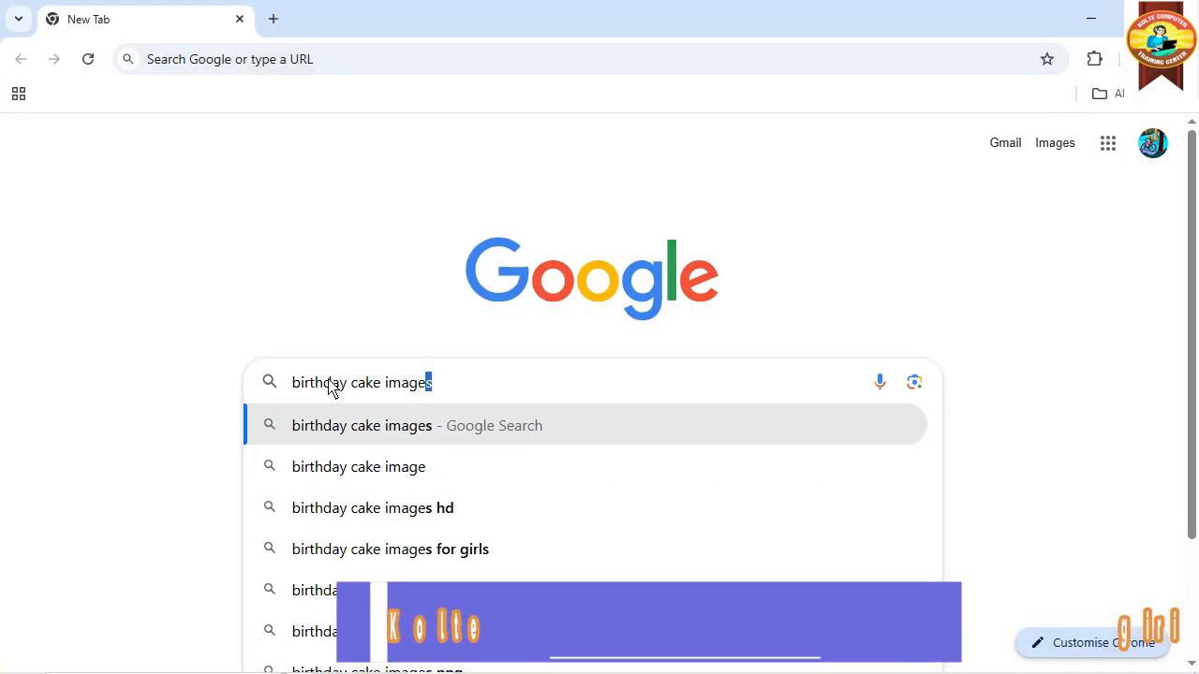
{"action": "left_click", "coordinate": [459, 523]}
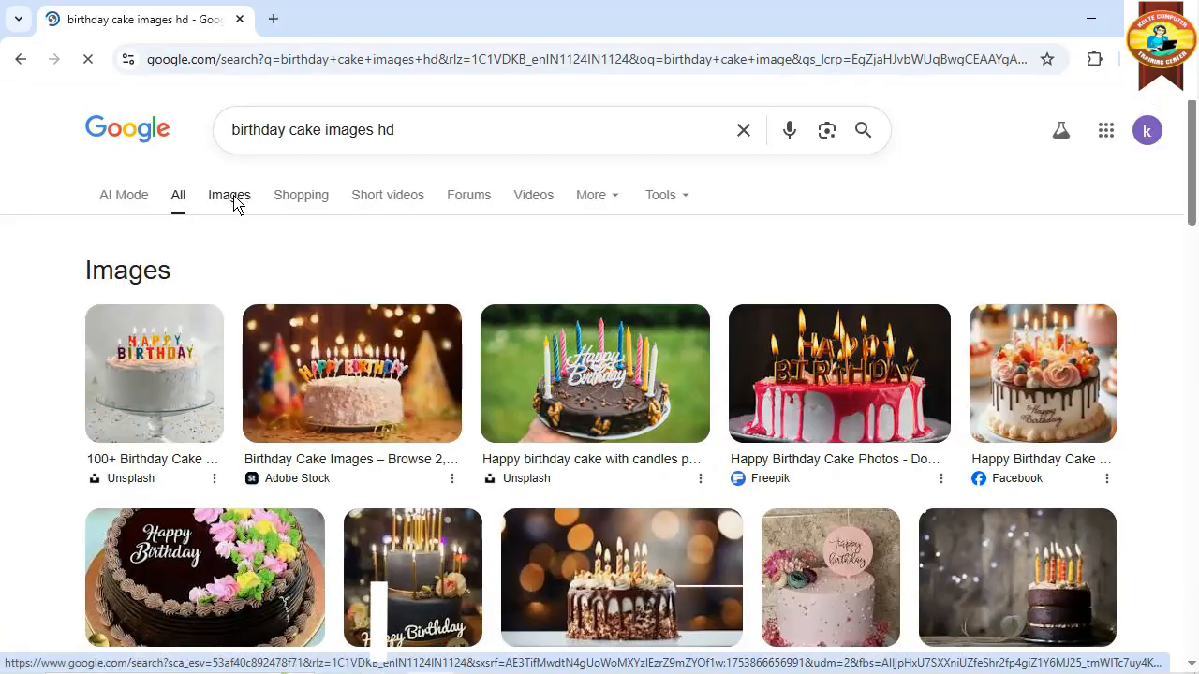
{"action": "left_click", "coordinate": [235, 204]}
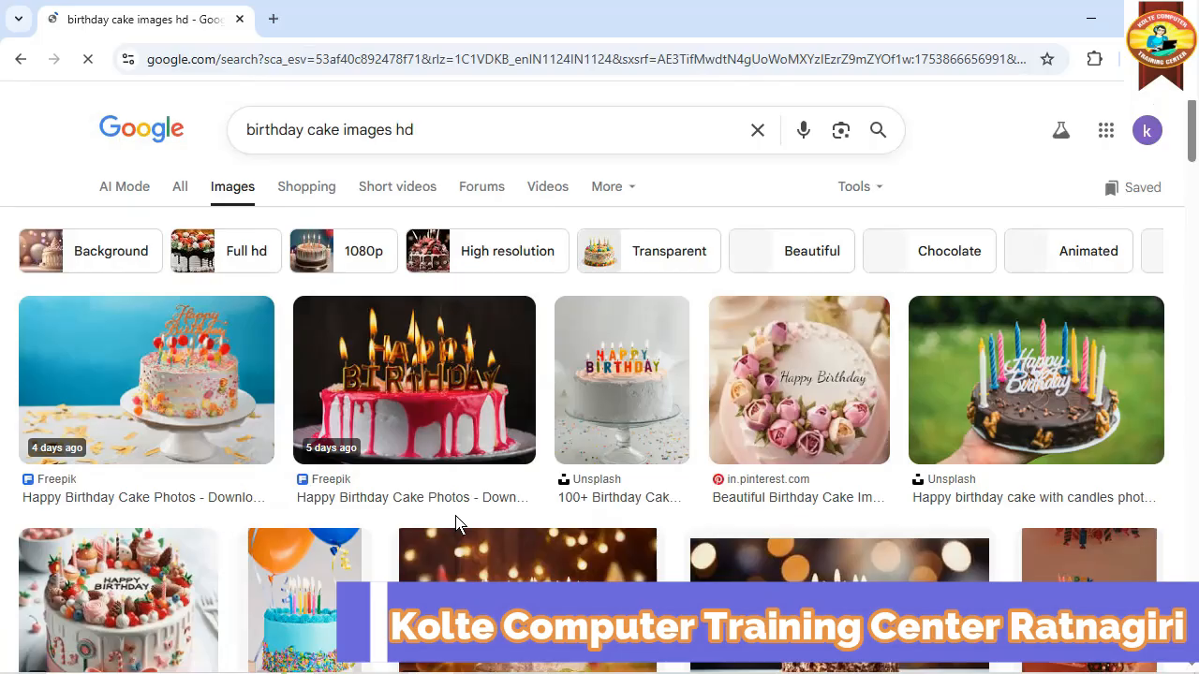
Look through the birthday cake image results for a suitable picture
{"action": "scroll", "coordinate": [449, 539], "scroll_direction": "down", "scroll_amount": 1}
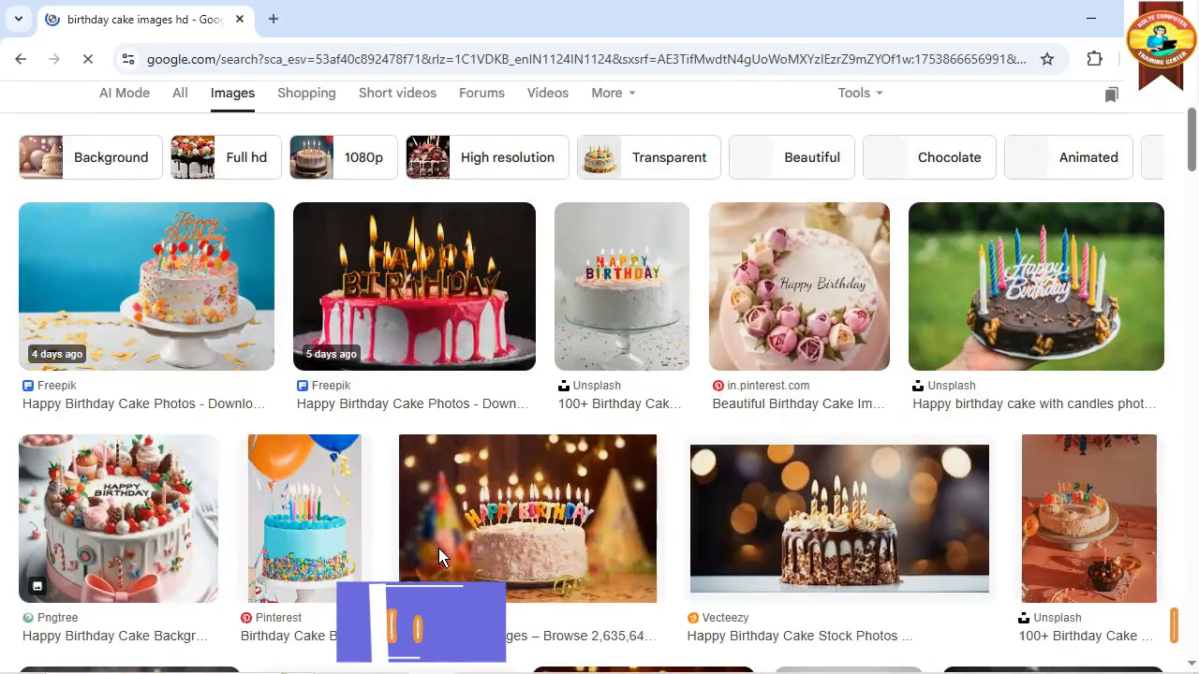
{"action": "scroll", "coordinate": [438, 557], "scroll_direction": "down", "scroll_amount": 5}
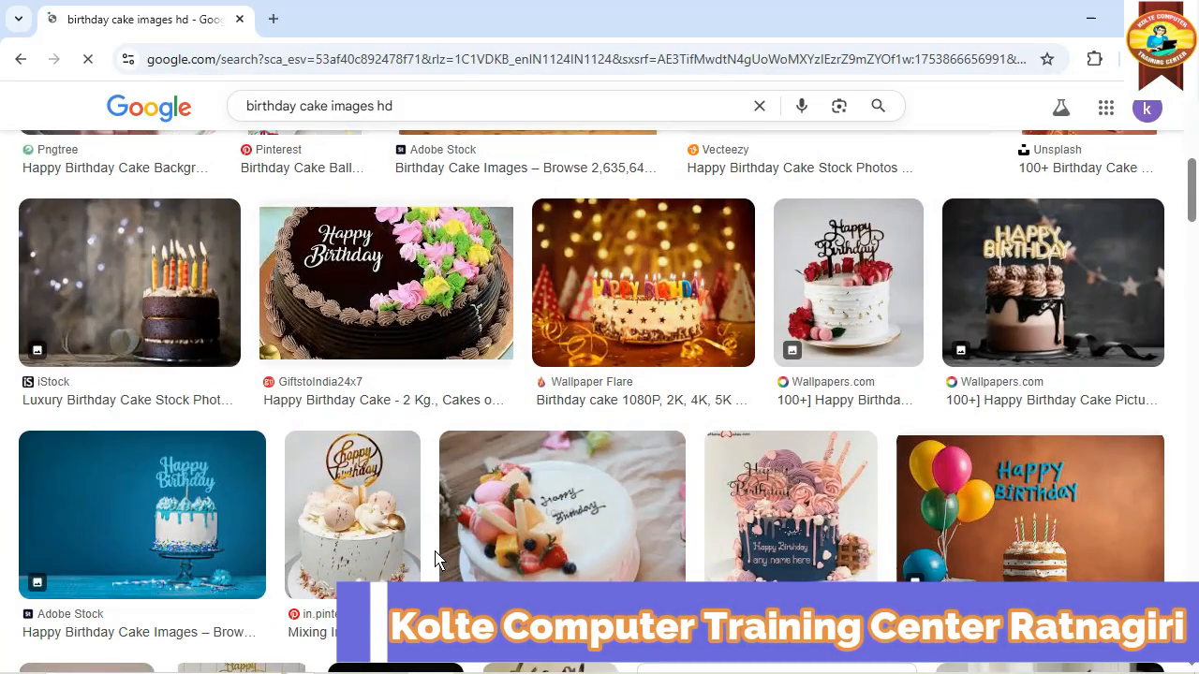
{"action": "scroll", "coordinate": [433, 563], "scroll_direction": "down", "scroll_amount": 3}
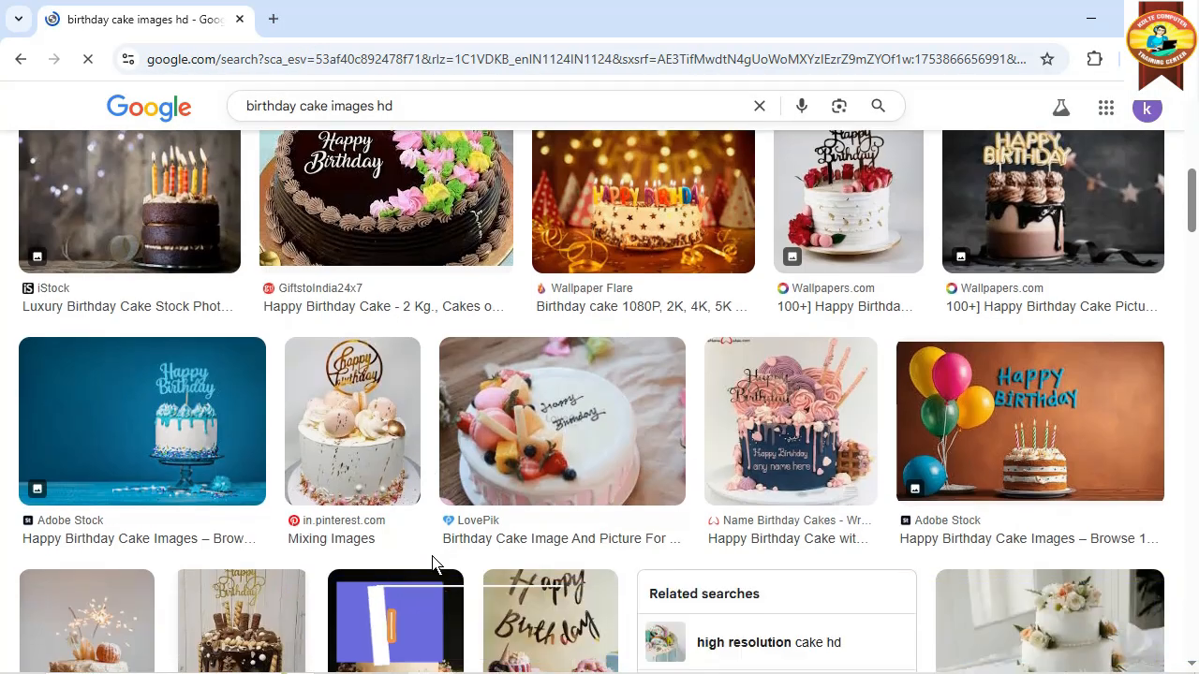
{"action": "scroll", "coordinate": [433, 563], "scroll_direction": "down", "scroll_amount": 2}
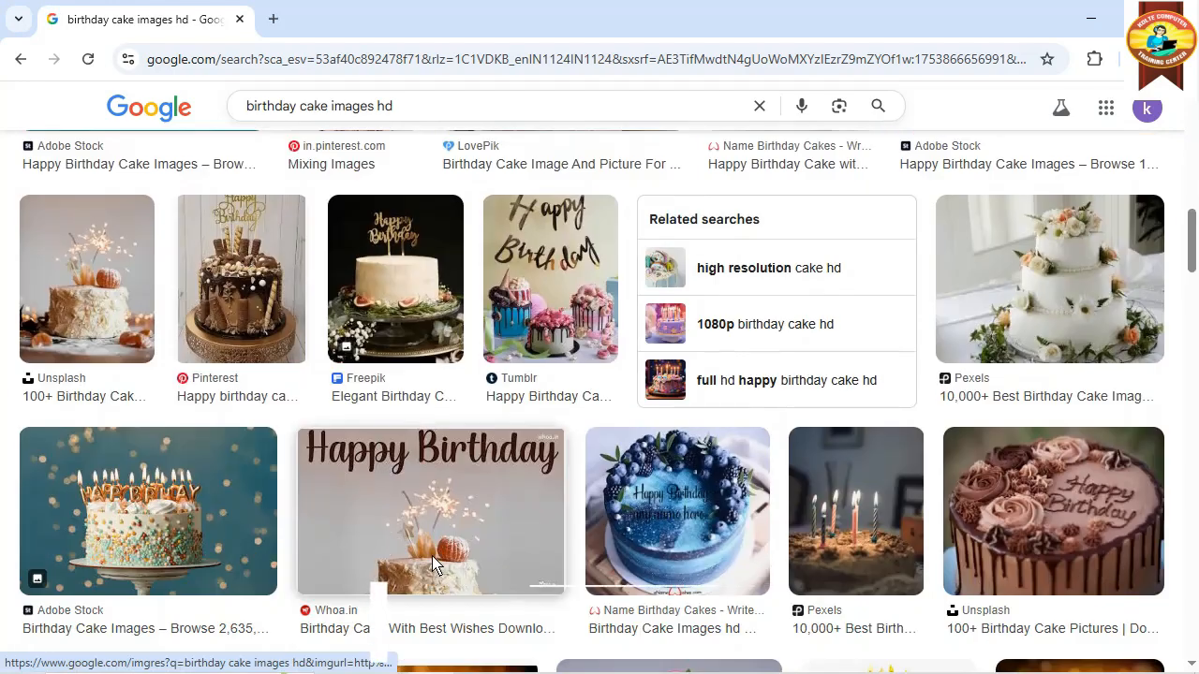
{"action": "scroll", "coordinate": [432, 563], "scroll_direction": "down", "scroll_amount": 4}
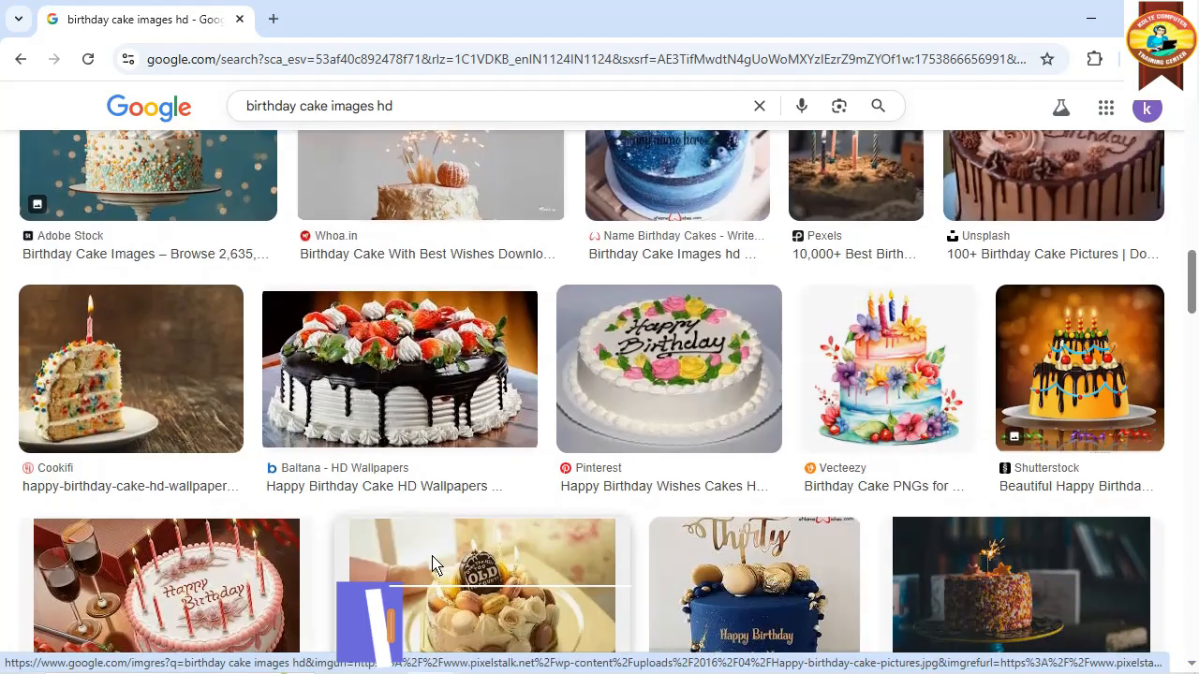
{"action": "scroll", "coordinate": [433, 563], "scroll_direction": "down", "scroll_amount": 2}
{"action": "scroll", "coordinate": [426, 567], "scroll_direction": "down", "scroll_amount": 2}
{"action": "scroll", "coordinate": [426, 567], "scroll_direction": "down", "scroll_amount": 1}
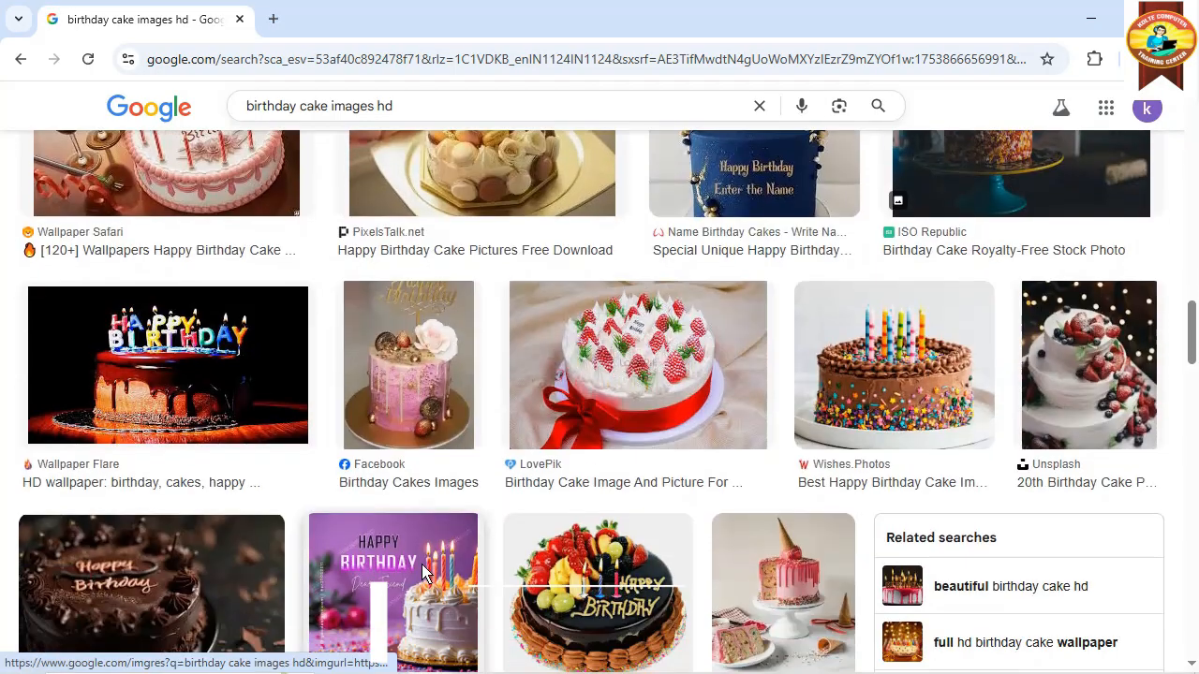
{"action": "scroll", "coordinate": [423, 573], "scroll_direction": "down", "scroll_amount": 2}
{"action": "scroll", "coordinate": [423, 573], "scroll_direction": "up", "scroll_amount": 2}
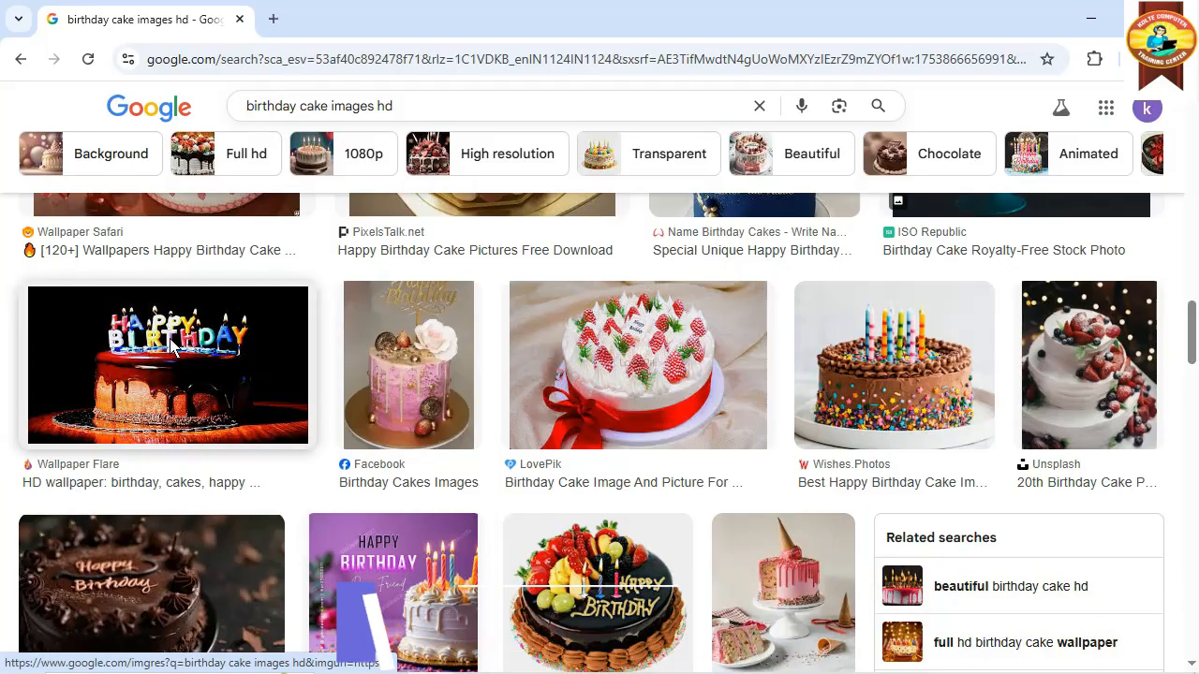
{"action": "scroll", "coordinate": [731, 449], "scroll_direction": "down", "scroll_amount": 4}
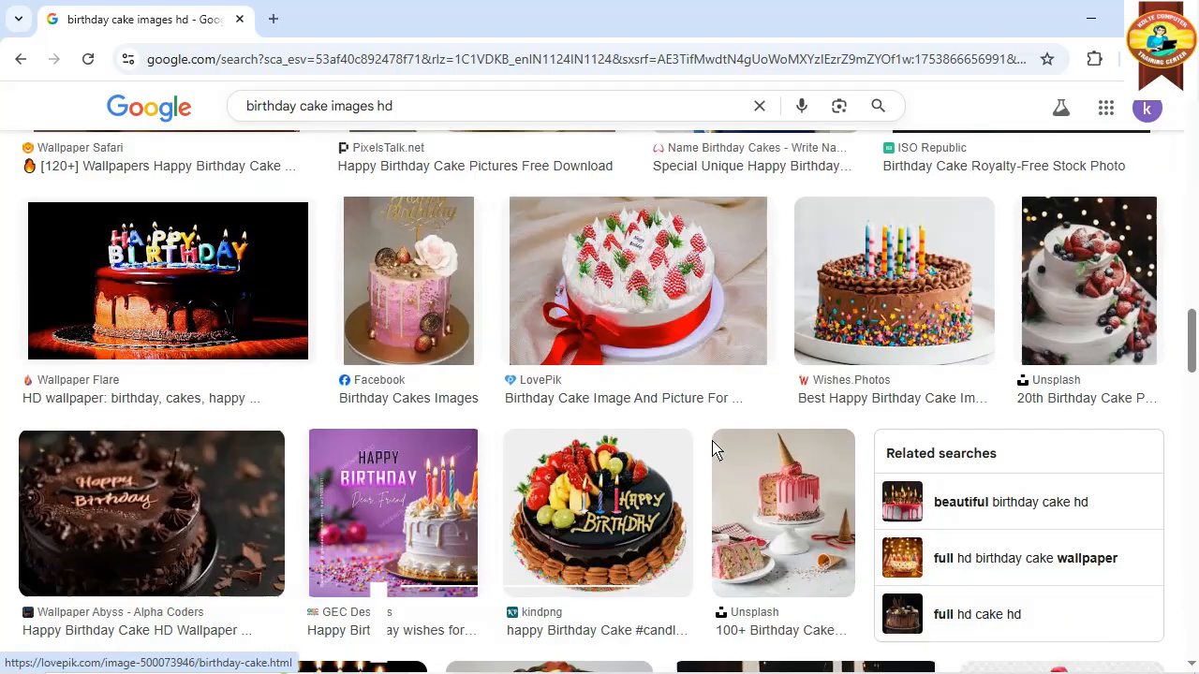
{"action": "scroll", "coordinate": [710, 451], "scroll_direction": "down", "scroll_amount": 1}
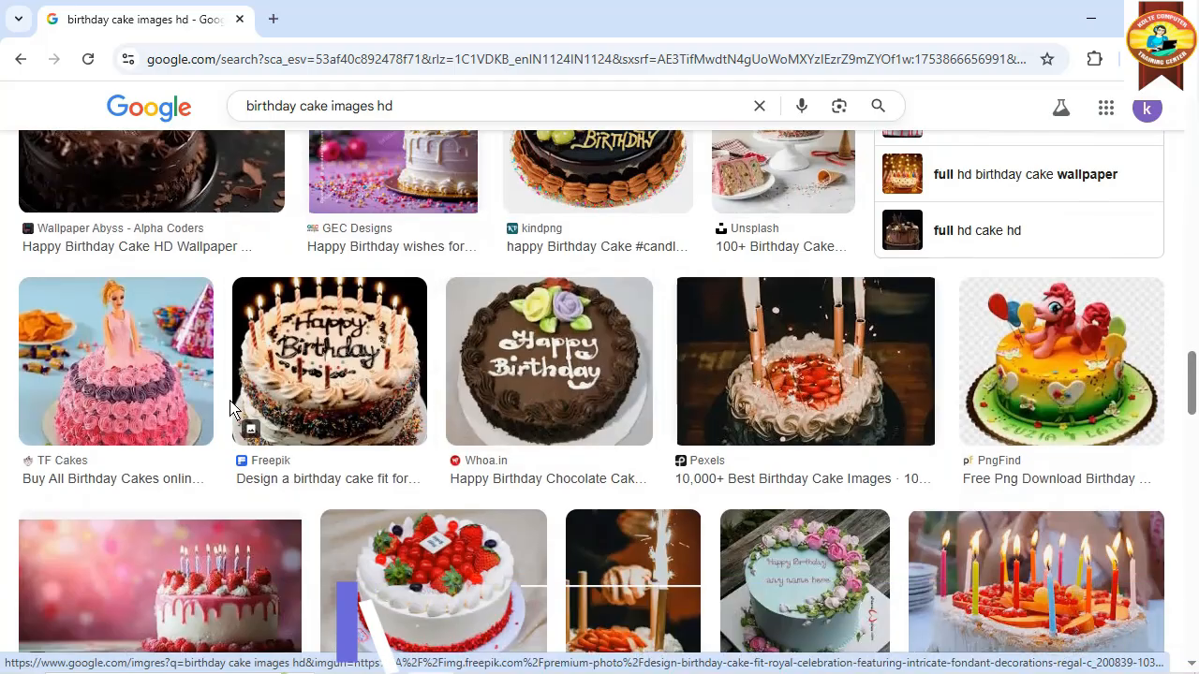
{"action": "scroll", "coordinate": [440, 486], "scroll_direction": "down", "scroll_amount": 2}
{"action": "scroll", "coordinate": [442, 485], "scroll_direction": "down", "scroll_amount": 2}
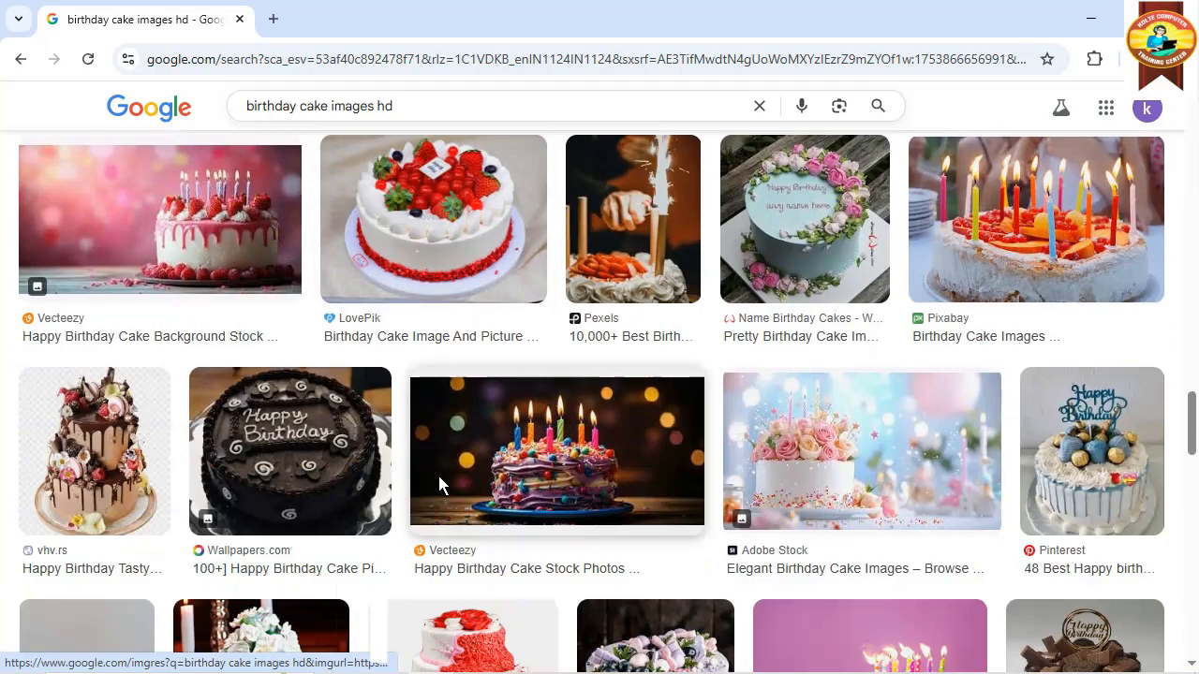
{"action": "scroll", "coordinate": [443, 485], "scroll_direction": "down", "scroll_amount": 2}
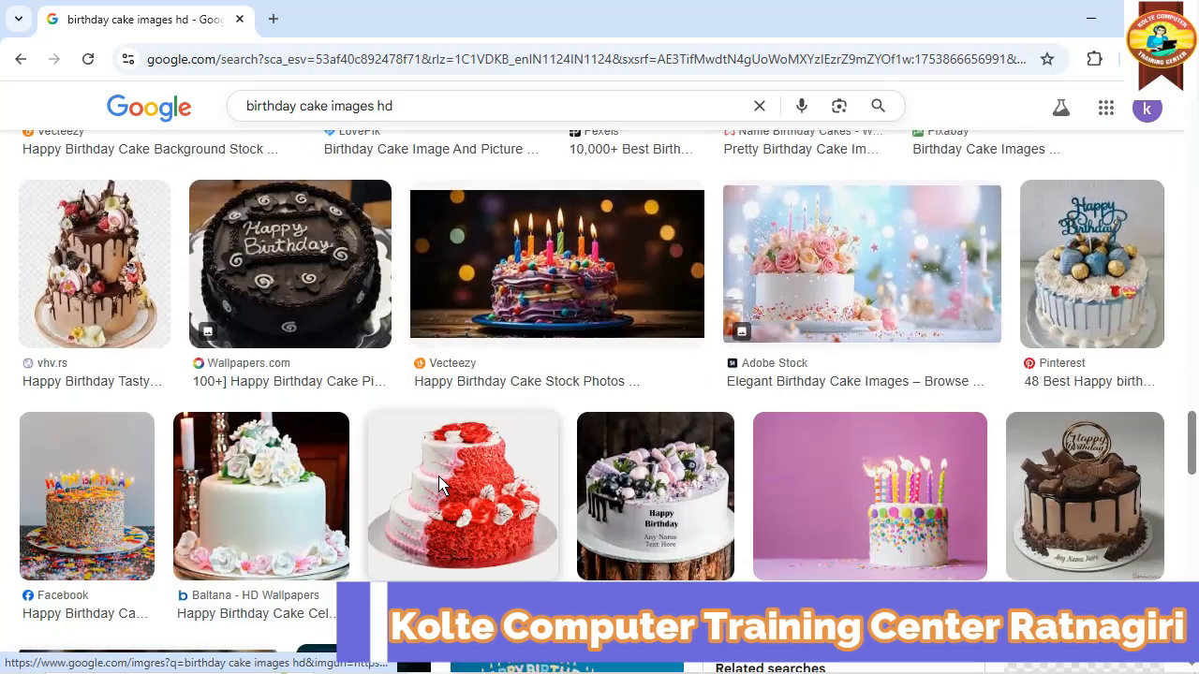
{"action": "scroll", "coordinate": [441, 485], "scroll_direction": "down", "scroll_amount": 2}
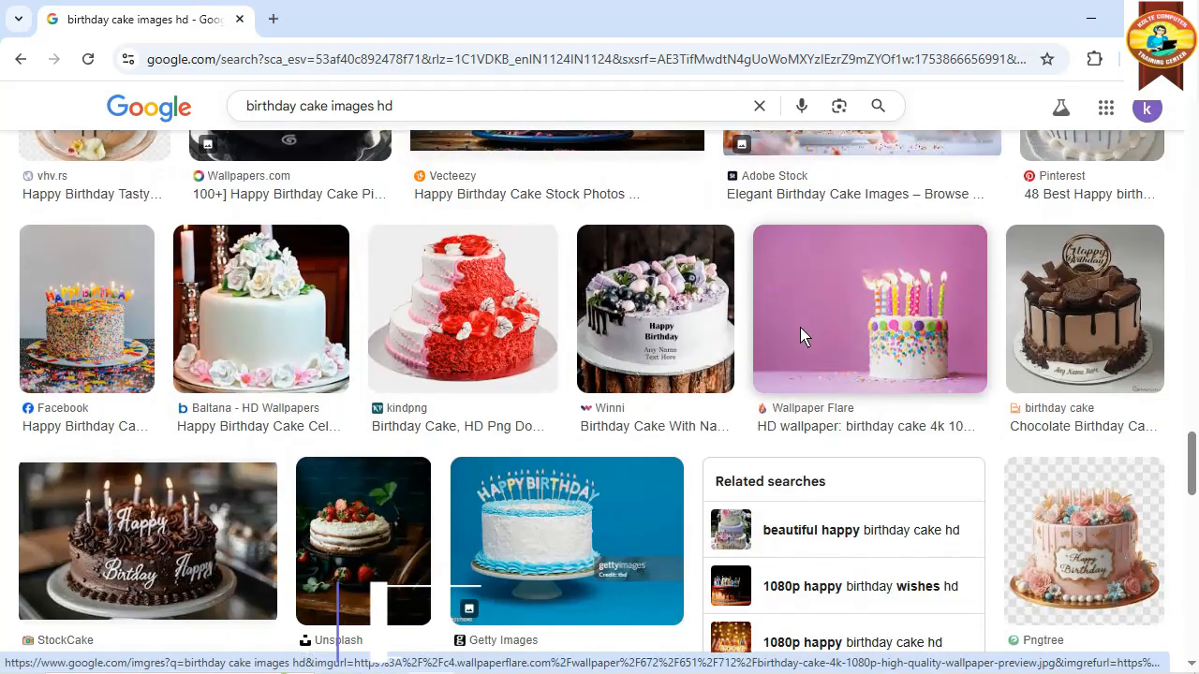
{"action": "scroll", "coordinate": [768, 388], "scroll_direction": "down", "scroll_amount": 2}
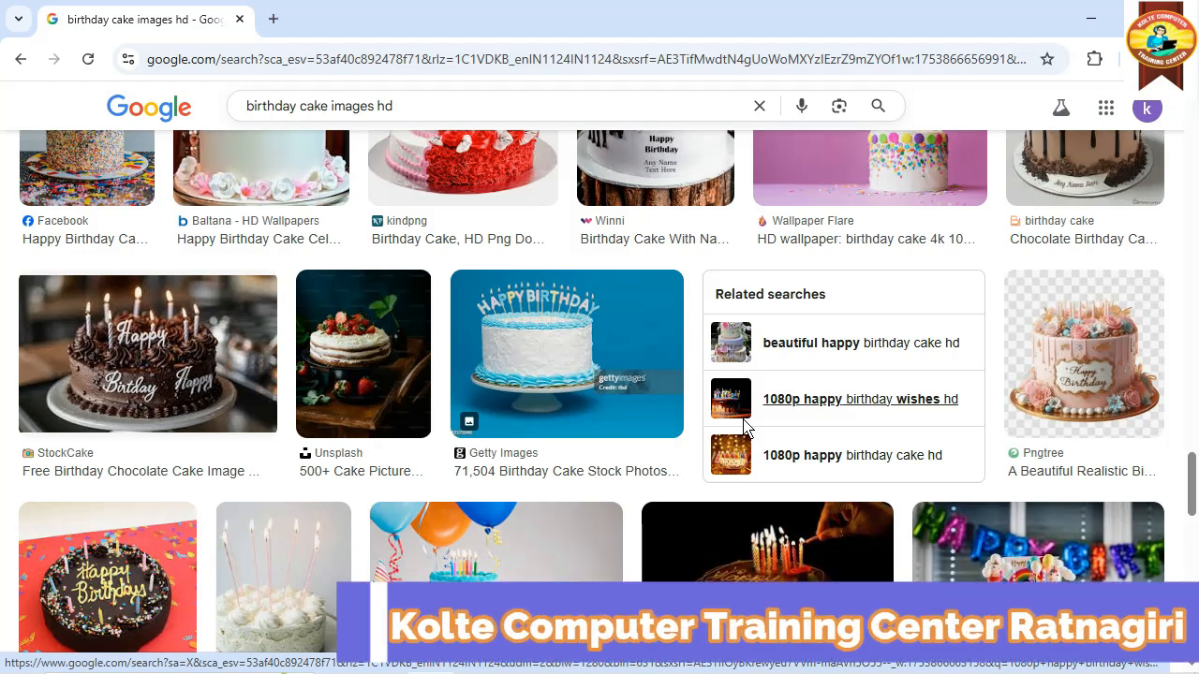
{"action": "scroll", "coordinate": [622, 415], "scroll_direction": "down", "scroll_amount": 1}
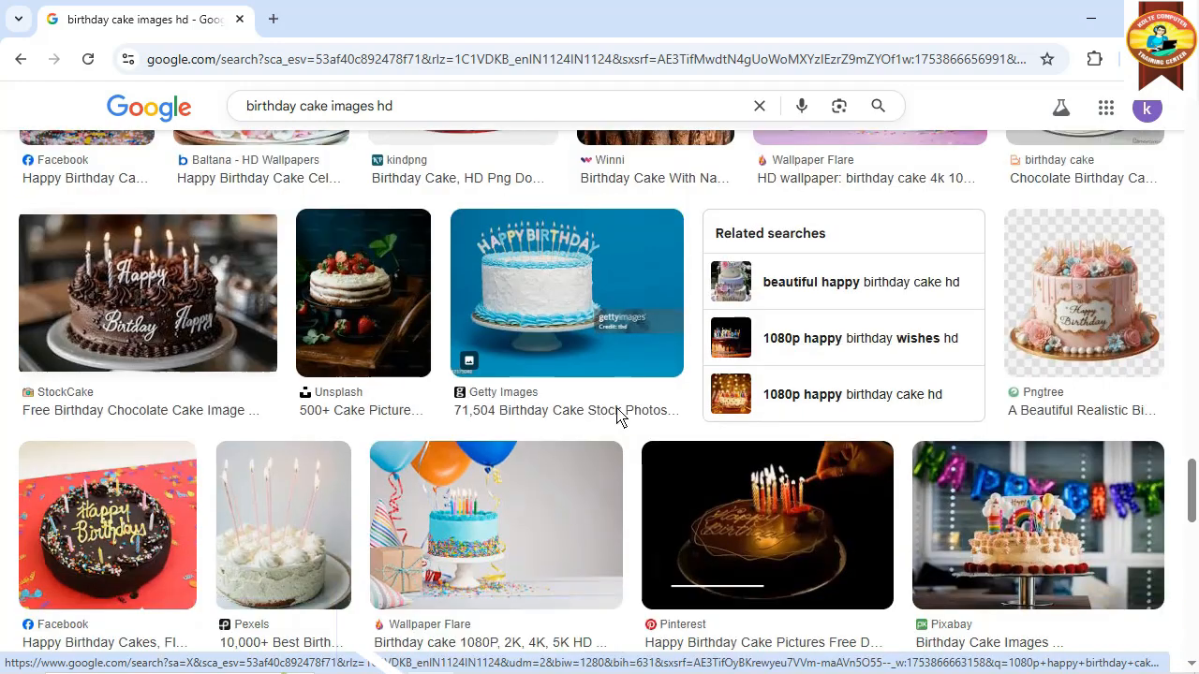
Save the Getty Images picture of the white cake on a blue background as the JPEG "images" in the Pictures folder
{"action": "right_click", "coordinate": [606, 227]}
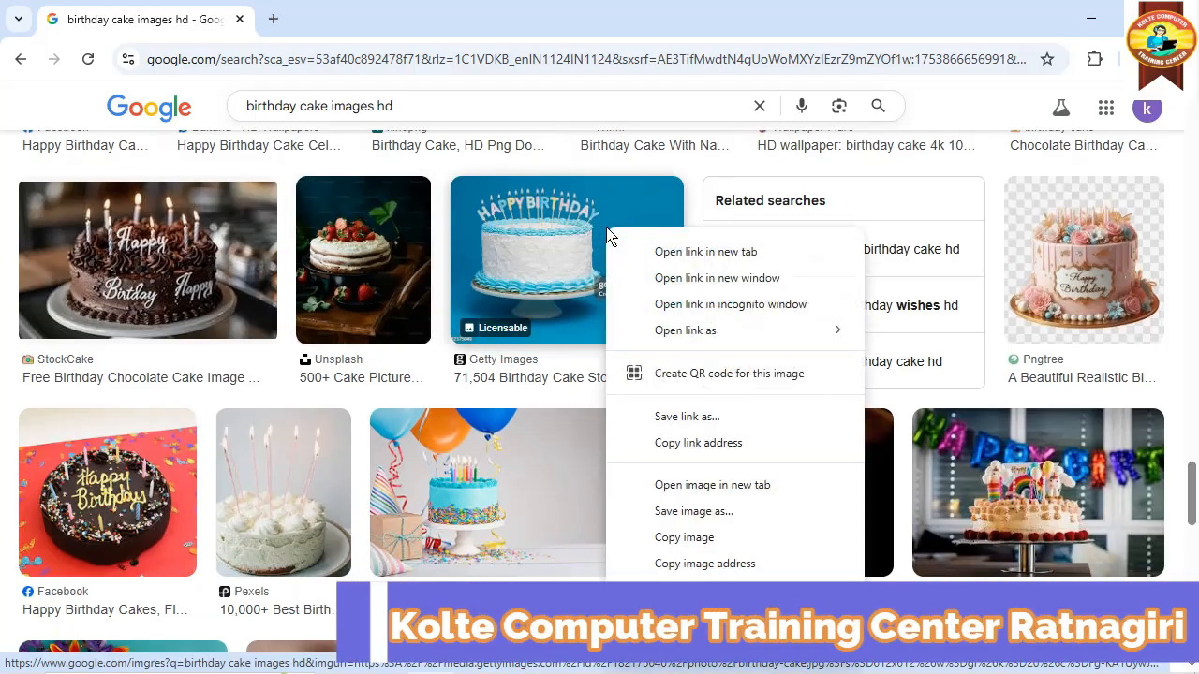
{"action": "left_click", "coordinate": [678, 514]}
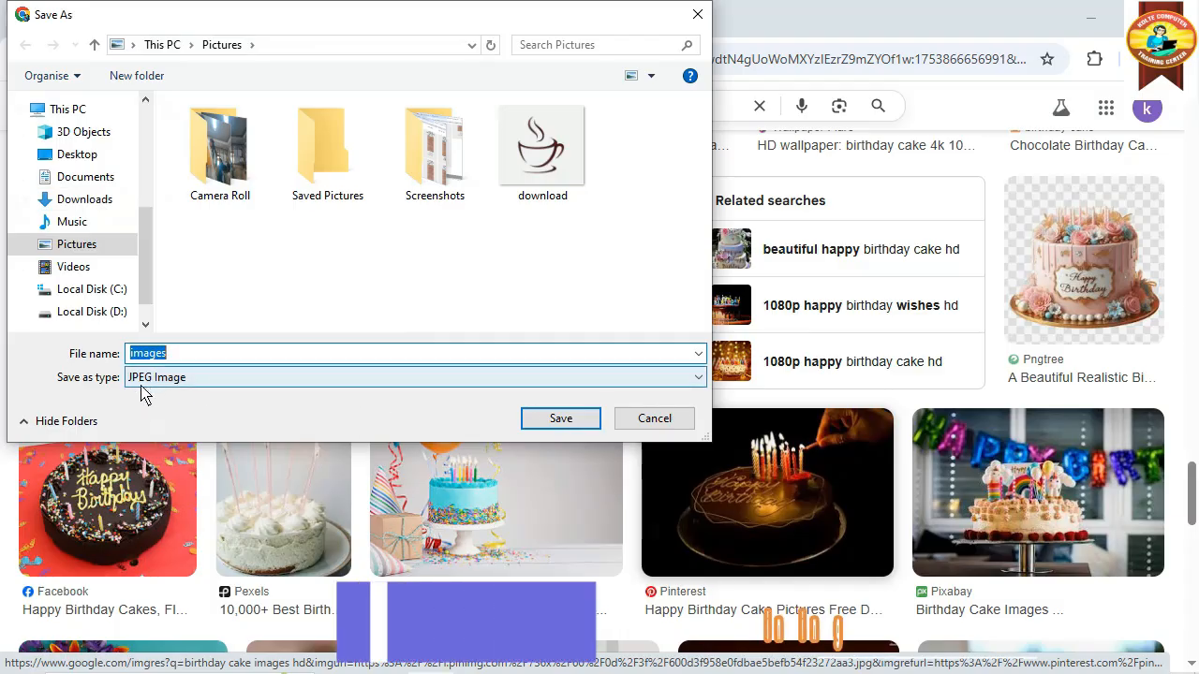
{"action": "left_click", "coordinate": [560, 421]}
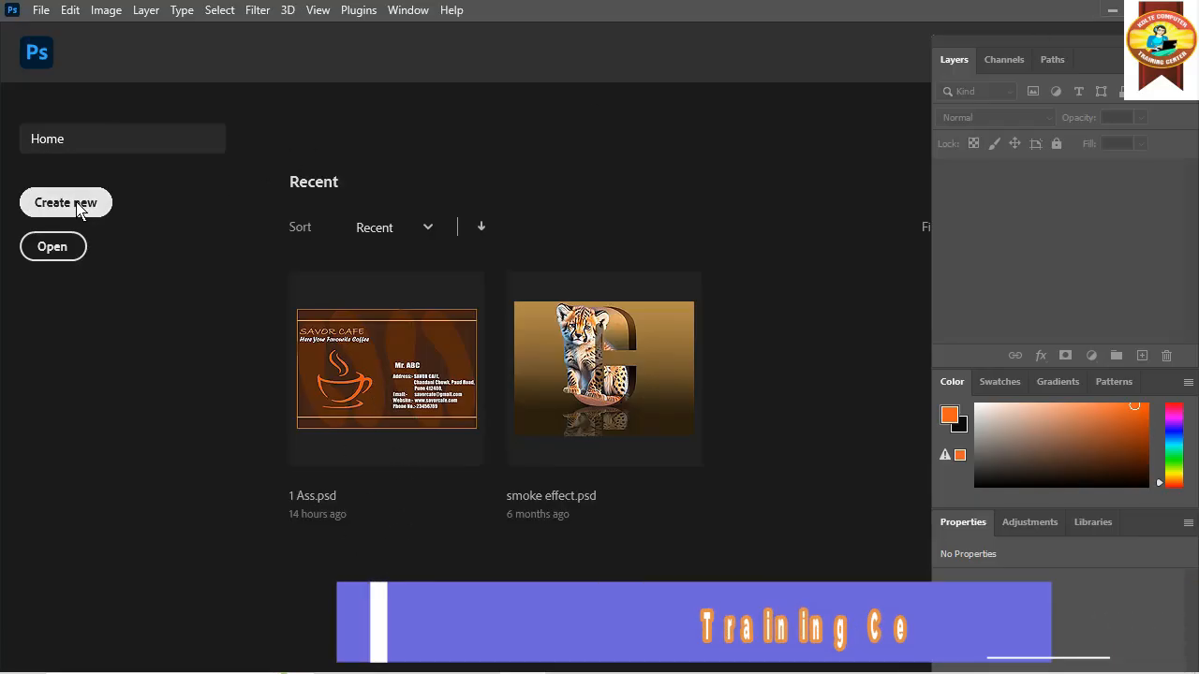
Create a new Photoshop document of 4 x 6 inches at 300 pixels/inch, RGB Color 8 bit, with a white background
{"action": "left_click", "coordinate": [78, 208]}
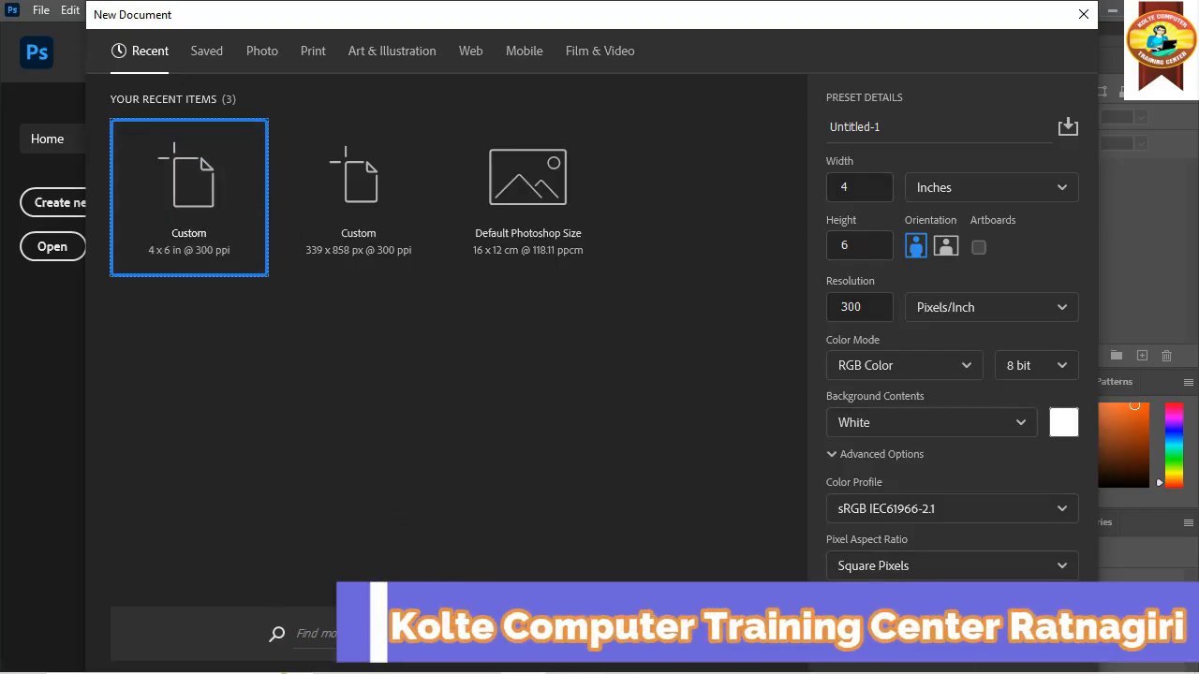
{"action": "left_click", "coordinate": [971, 639]}
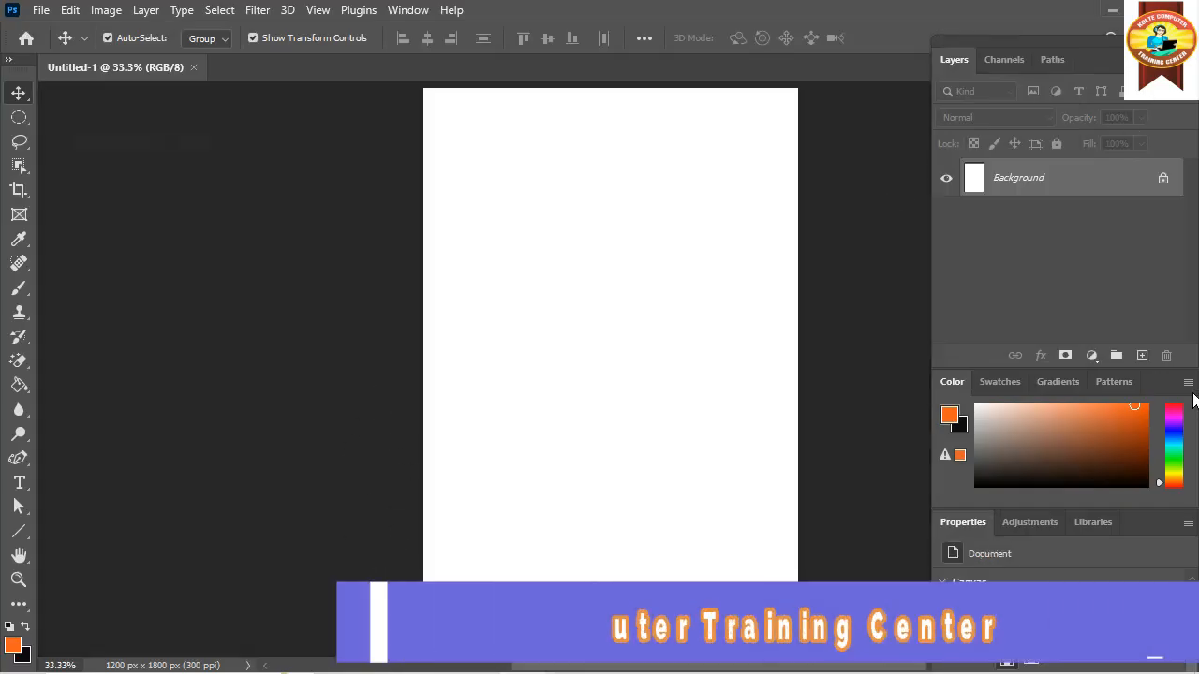
Switch to Chrome and look further through the birthday cake image results for more suitable pictures
{"action": "left_click", "coordinate": [1113, 11]}
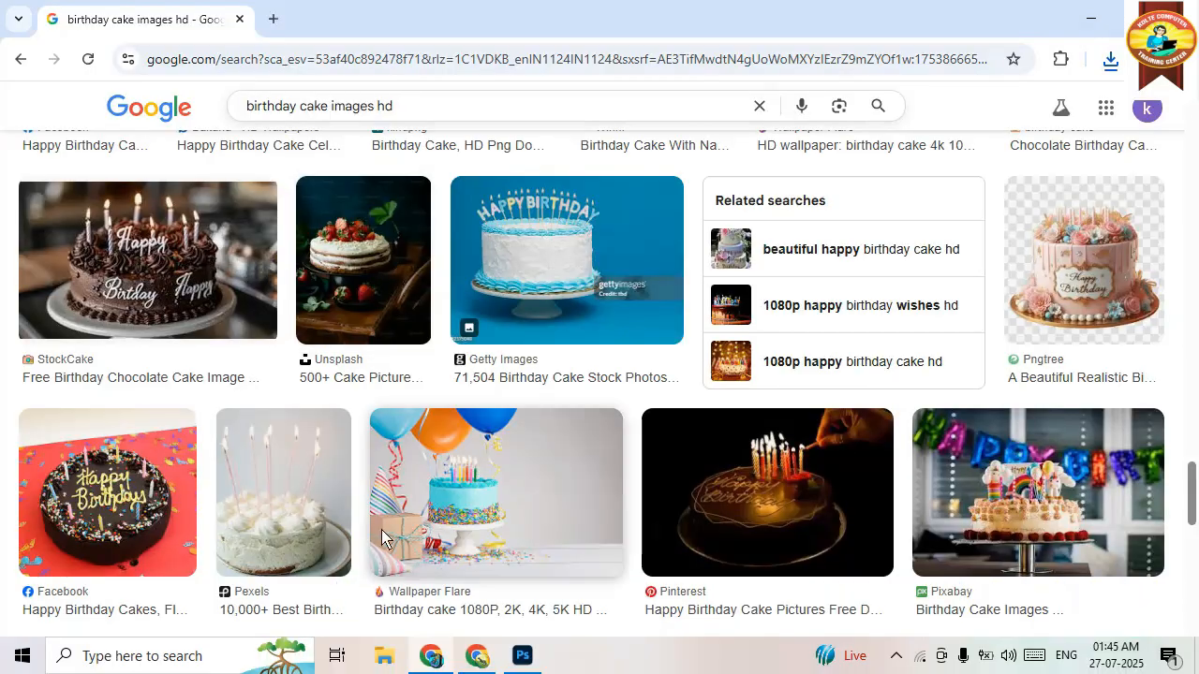
{"action": "scroll", "coordinate": [412, 523], "scroll_direction": "down", "scroll_amount": 2}
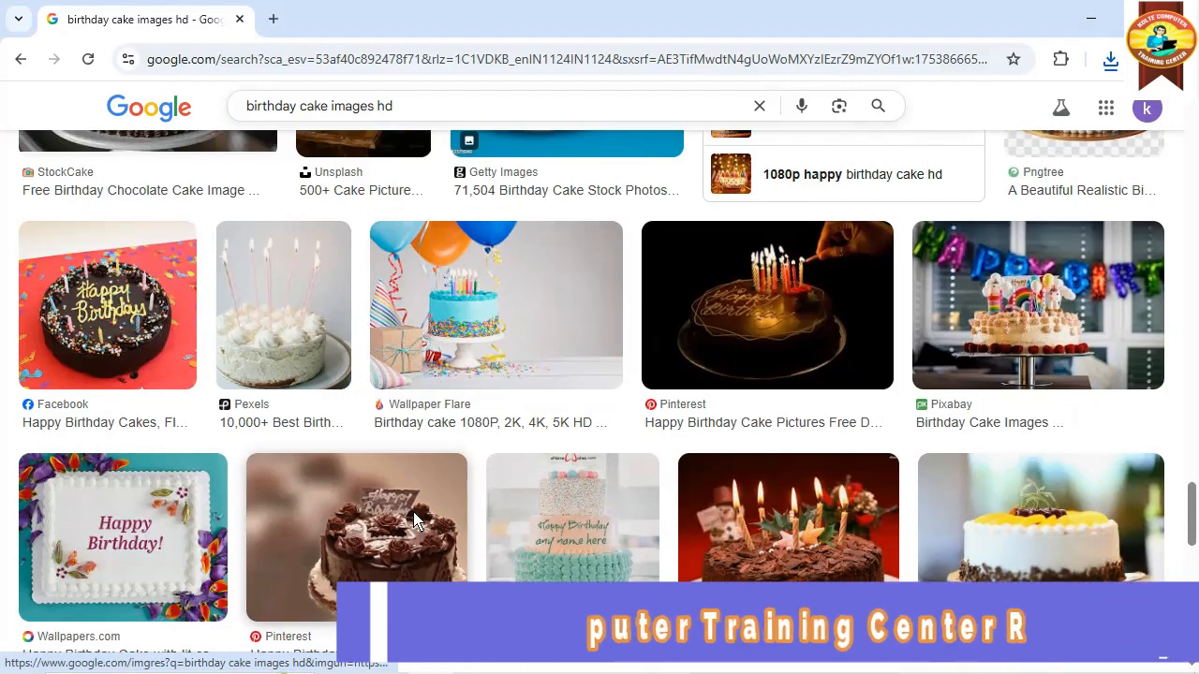
{"action": "scroll", "coordinate": [417, 522], "scroll_direction": "down", "scroll_amount": 1}
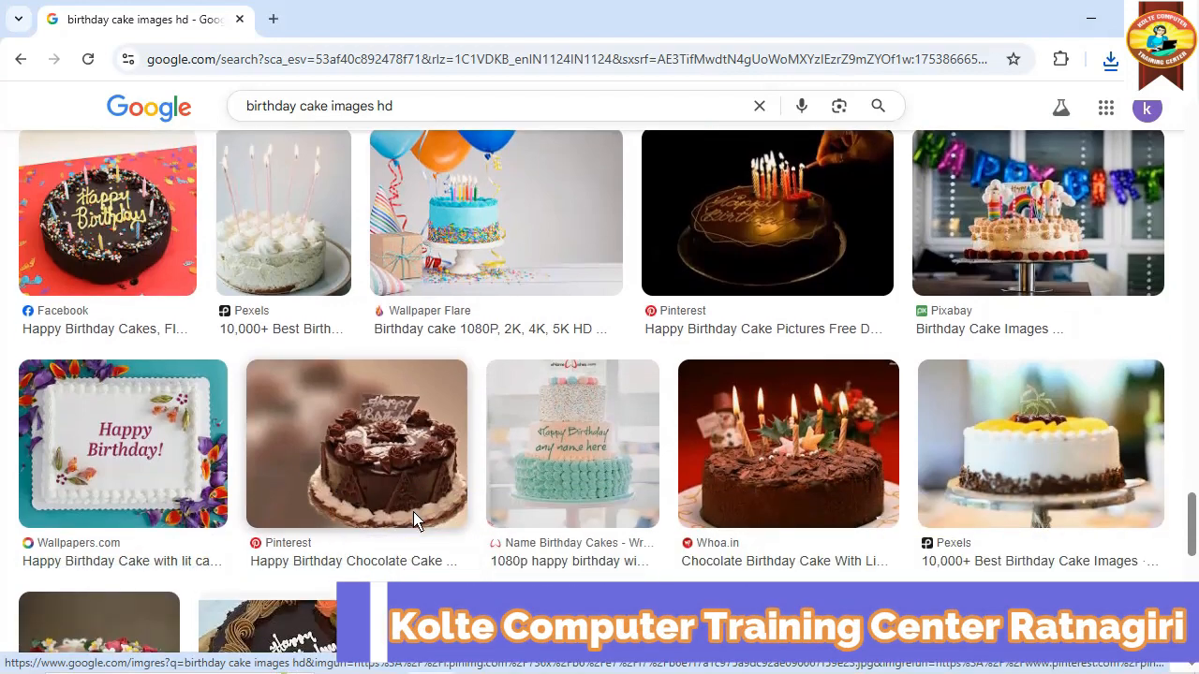
{"action": "scroll", "coordinate": [416, 521], "scroll_direction": "down", "scroll_amount": 2}
{"action": "scroll", "coordinate": [417, 522], "scroll_direction": "down", "scroll_amount": 1}
{"action": "scroll", "coordinate": [416, 522], "scroll_direction": "down", "scroll_amount": 1}
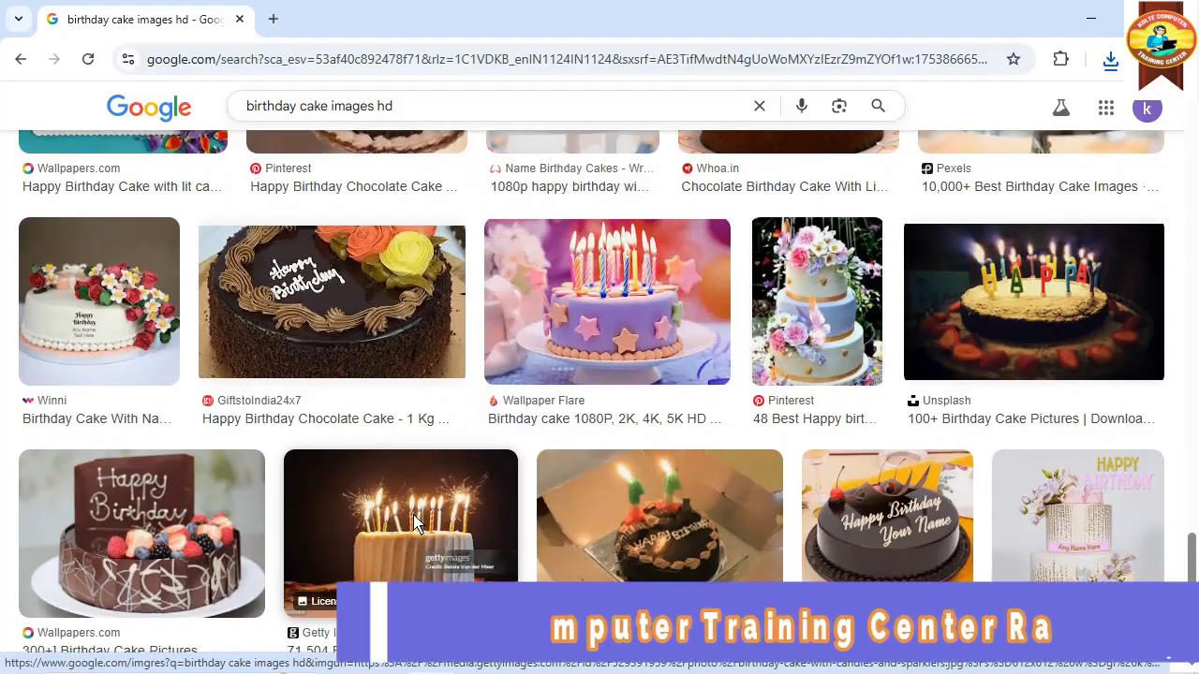
{"action": "scroll", "coordinate": [417, 522], "scroll_direction": "down", "scroll_amount": 2}
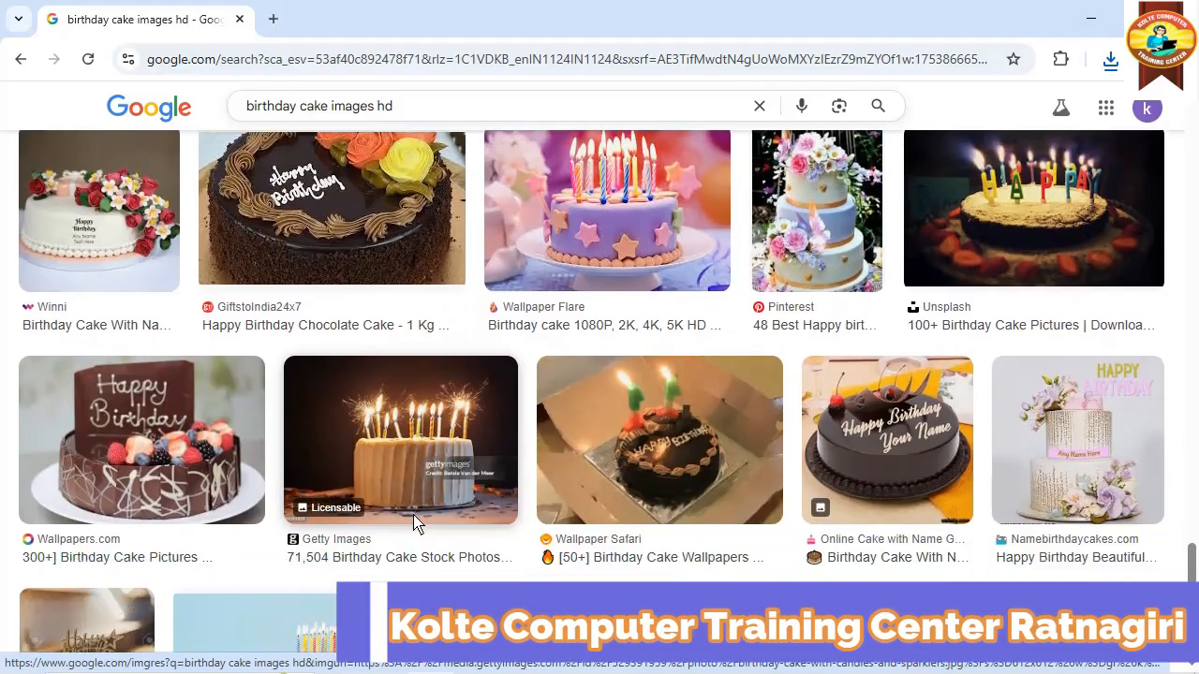
{"action": "scroll", "coordinate": [417, 522], "scroll_direction": "down", "scroll_amount": 1}
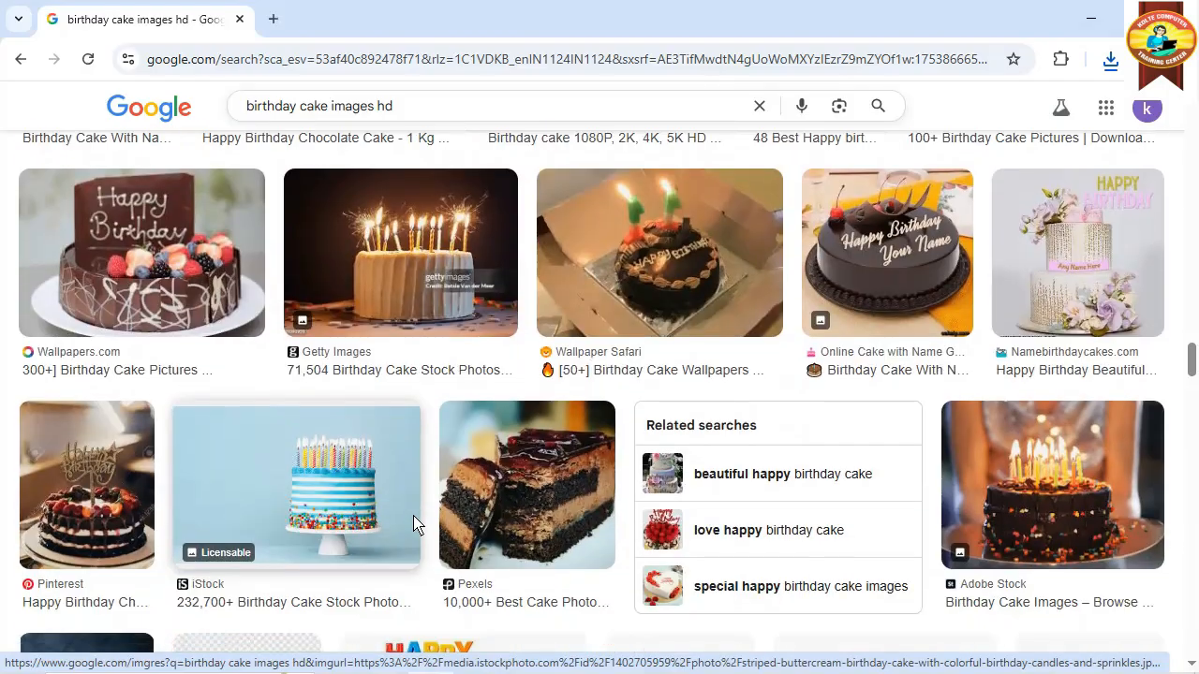
{"action": "scroll", "coordinate": [417, 522], "scroll_direction": "down", "scroll_amount": 4}
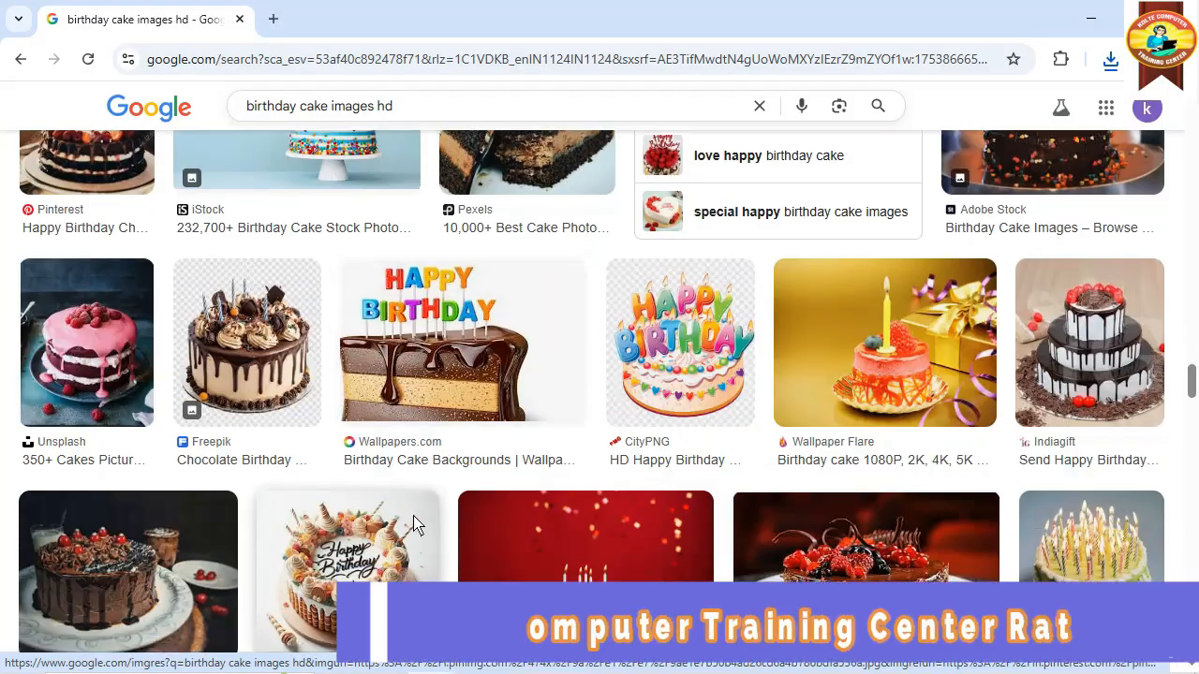
{"action": "scroll", "coordinate": [545, 508], "scroll_direction": "down", "scroll_amount": 1}
{"action": "scroll", "coordinate": [537, 521], "scroll_direction": "down", "scroll_amount": 3}
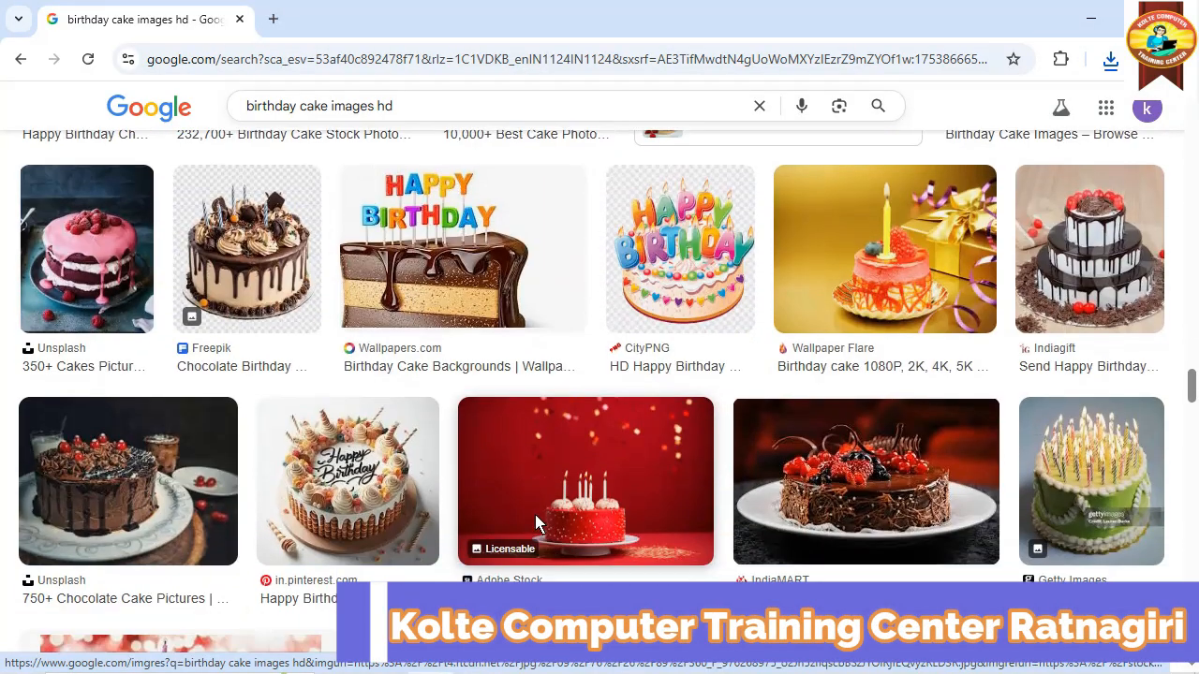
{"action": "scroll", "coordinate": [537, 522], "scroll_direction": "down", "scroll_amount": 1}
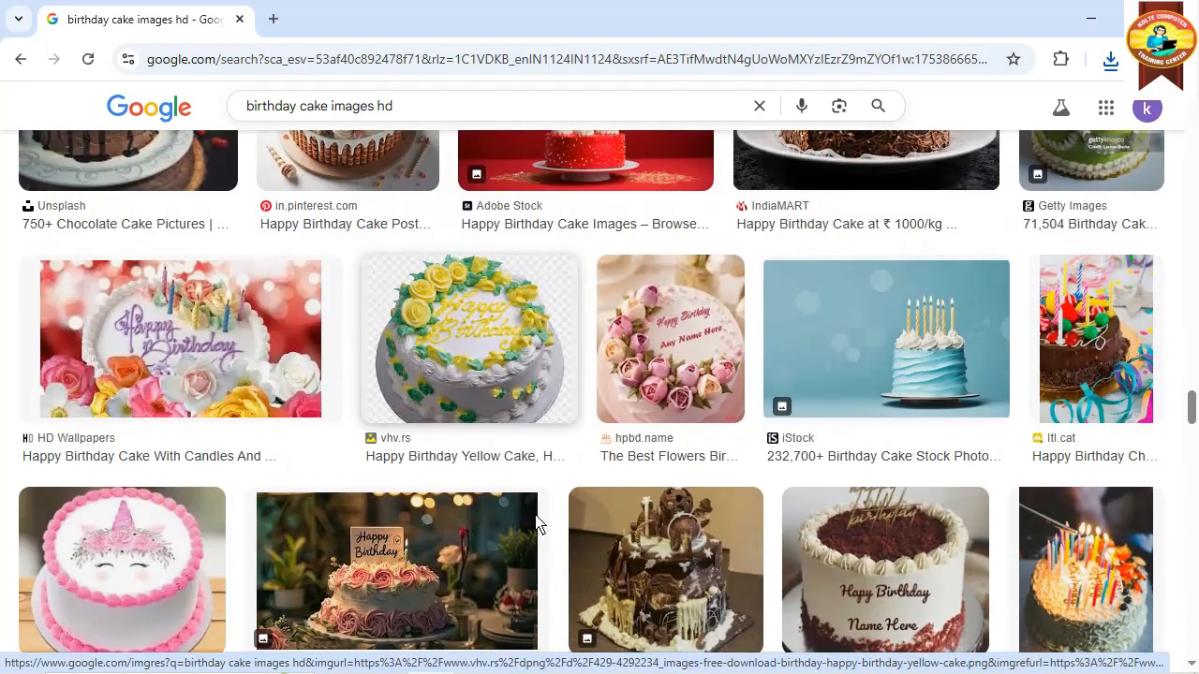
{"action": "scroll", "coordinate": [537, 522], "scroll_direction": "down", "scroll_amount": 5}
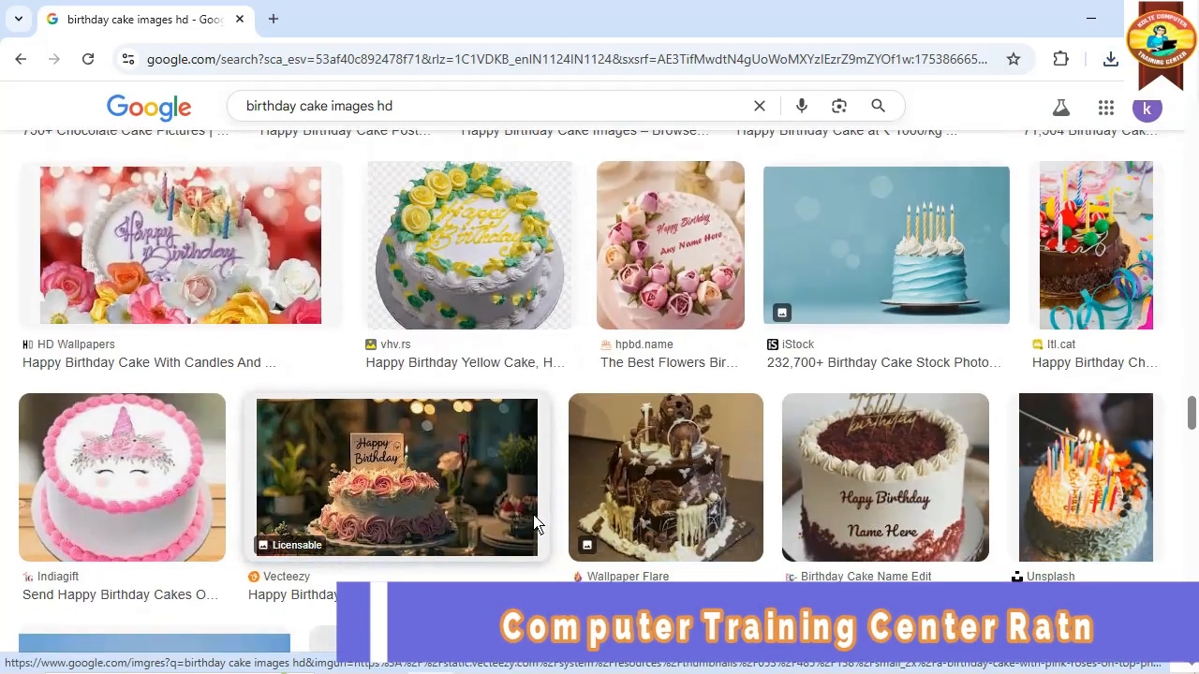
{"action": "scroll", "coordinate": [534, 522], "scroll_direction": "down", "scroll_amount": 5}
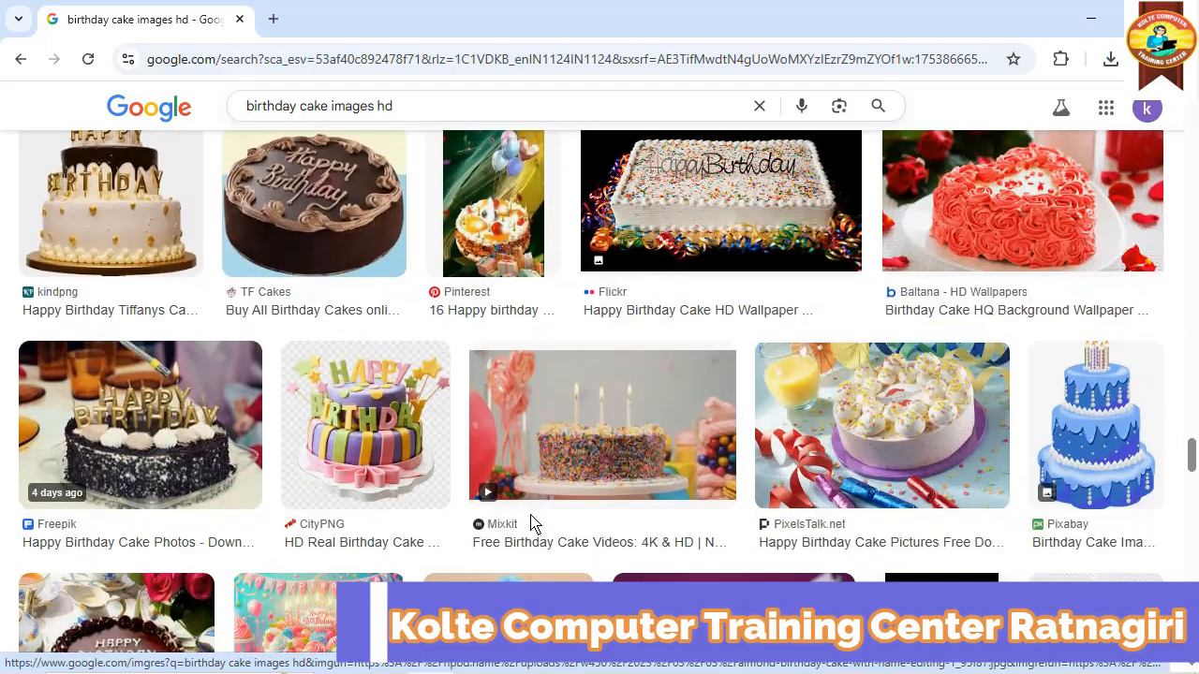
Save the kindpng picture of the tiered cake with gold HAPPY BIRTHDAY lettering as the JPEG "images (1)" in the Pictures folder
{"action": "scroll", "coordinate": [533, 527], "scroll_direction": "up", "scroll_amount": 2}
{"action": "right_click", "coordinate": [131, 377]}
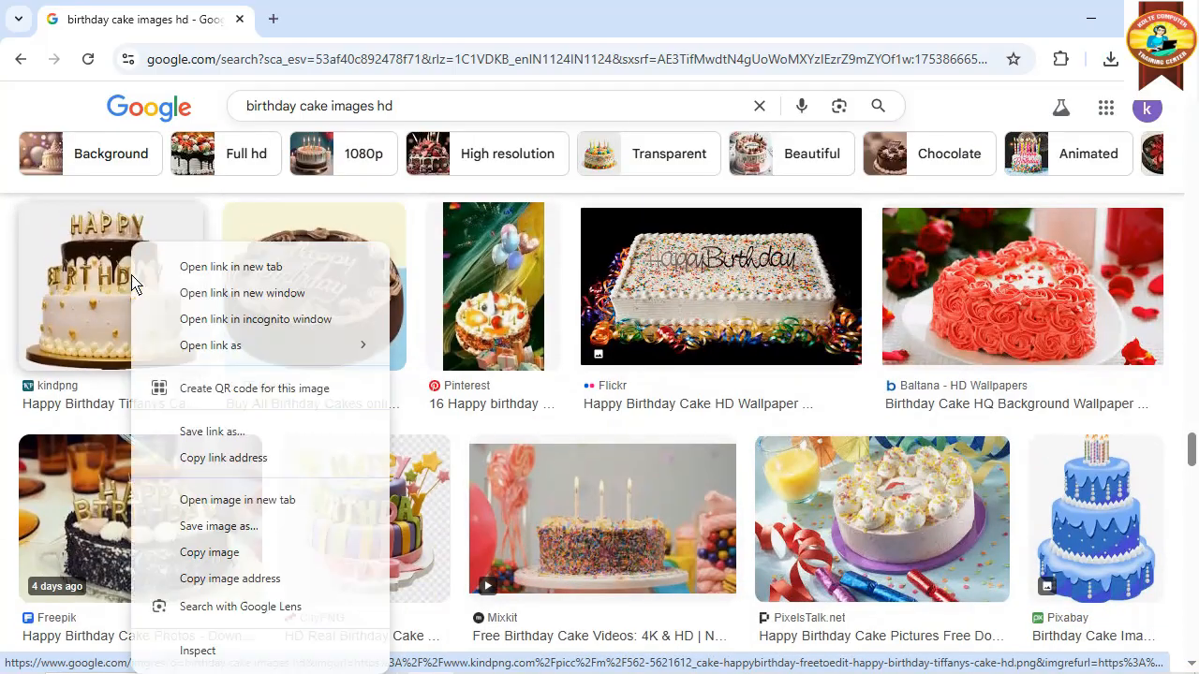
{"action": "left_click", "coordinate": [217, 527]}
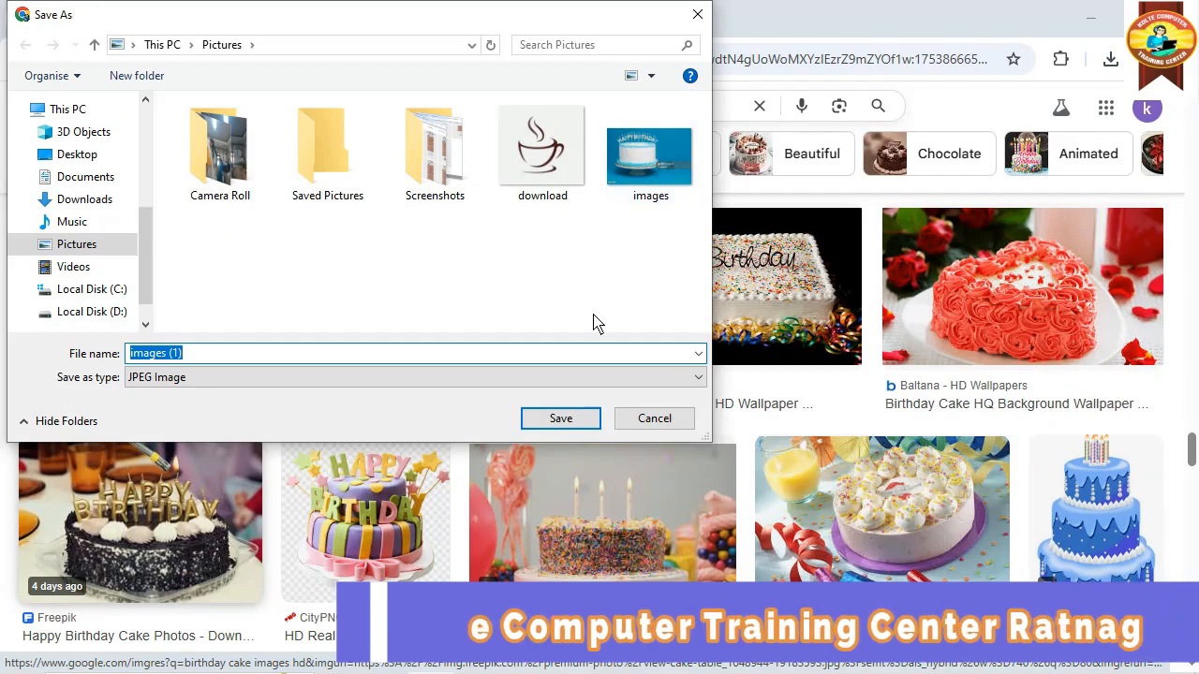
{"action": "left_click", "coordinate": [557, 422]}
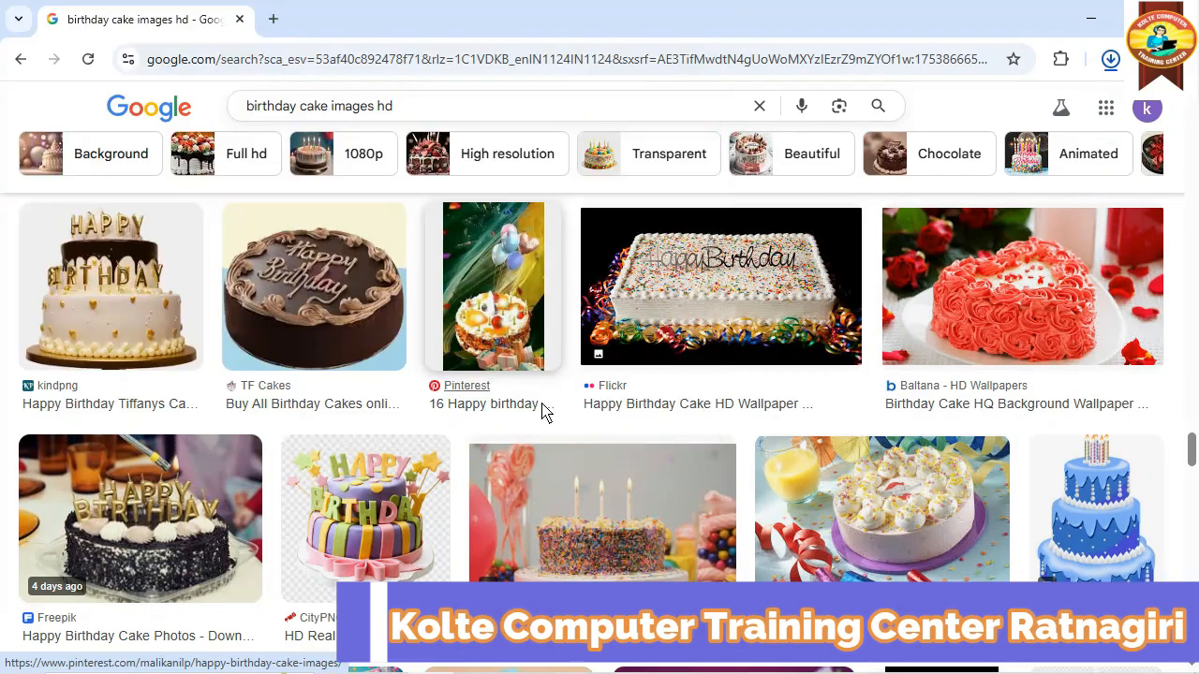
Save the Pixabay picture of the blue three-tier cake as the JPEG "images (2)" in the Pictures folder
{"action": "scroll", "coordinate": [1121, 328], "scroll_direction": "down", "scroll_amount": 2}
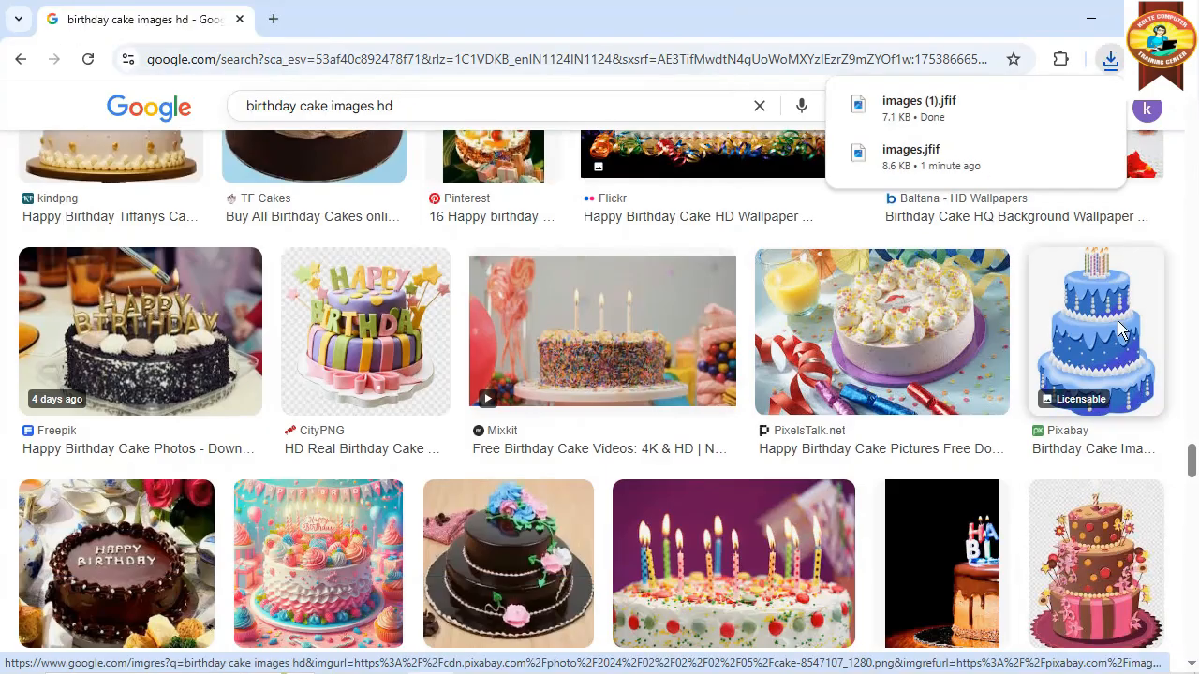
{"action": "scroll", "coordinate": [1117, 403], "scroll_direction": "down", "scroll_amount": 1}
{"action": "scroll", "coordinate": [1137, 304], "scroll_direction": "up", "scroll_amount": 1}
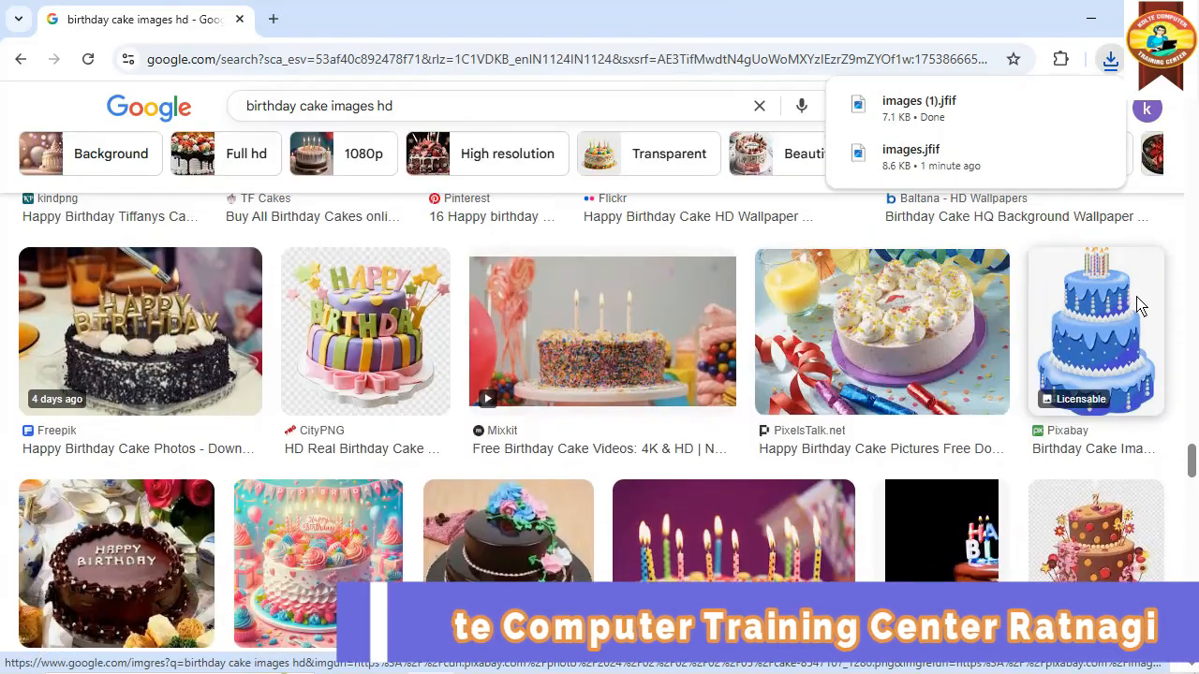
{"action": "right_click", "coordinate": [1150, 294]}
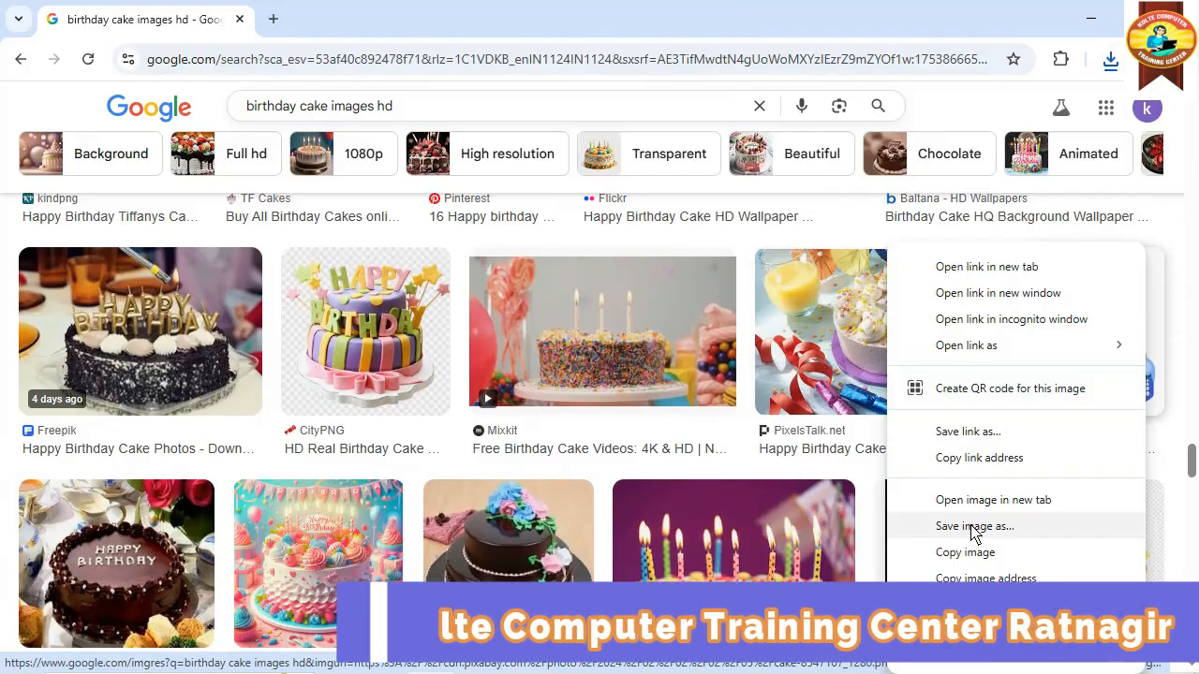
{"action": "left_click", "coordinate": [974, 527]}
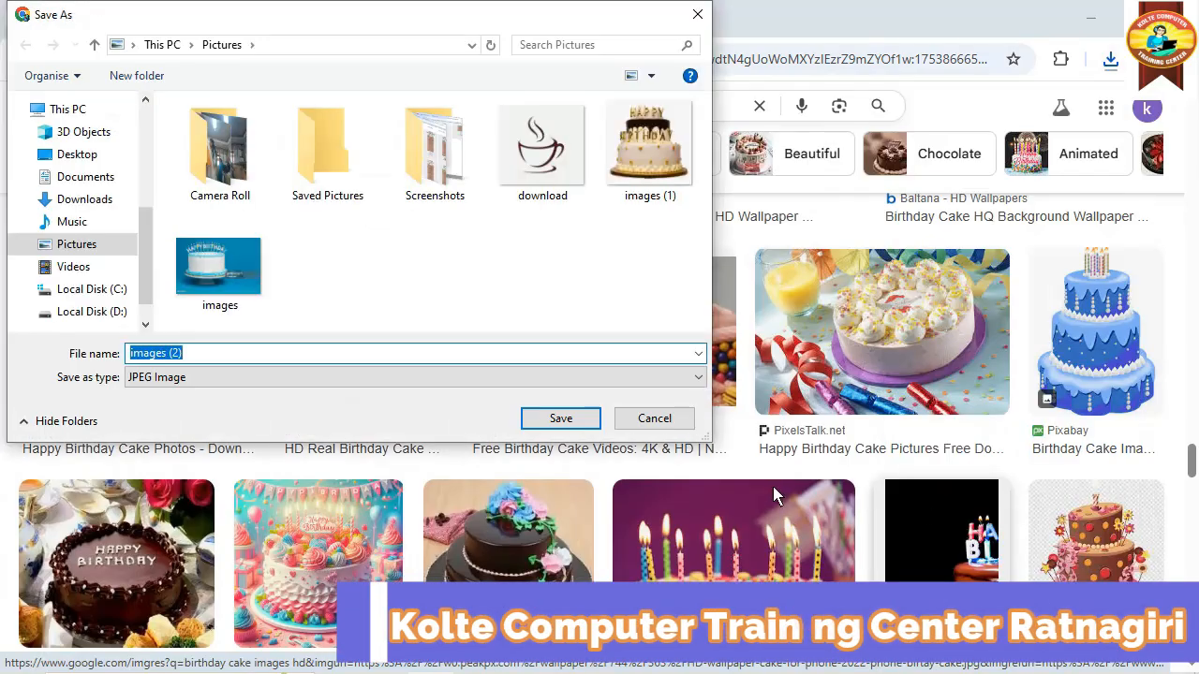
{"action": "left_click", "coordinate": [562, 419]}
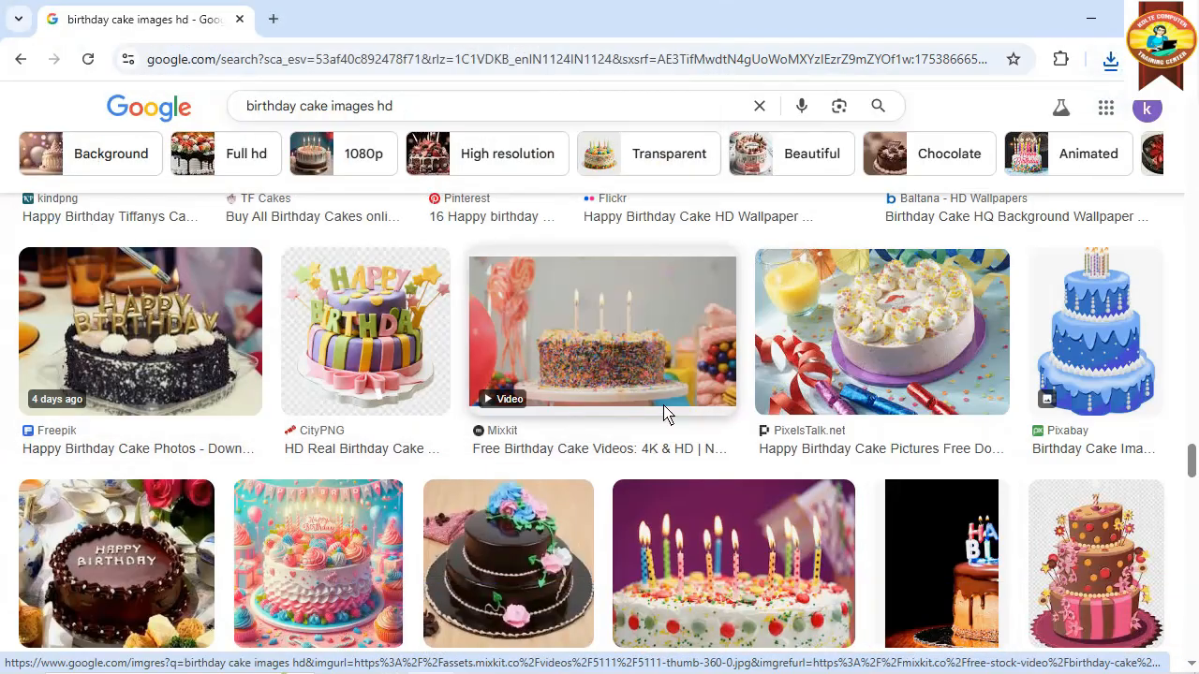
Look over a few more cake results and switch back to the blank document in Photoshop
{"action": "scroll", "coordinate": [665, 414], "scroll_direction": "down", "scroll_amount": 2}
{"action": "scroll", "coordinate": [840, 298], "scroll_direction": "down", "scroll_amount": 1}
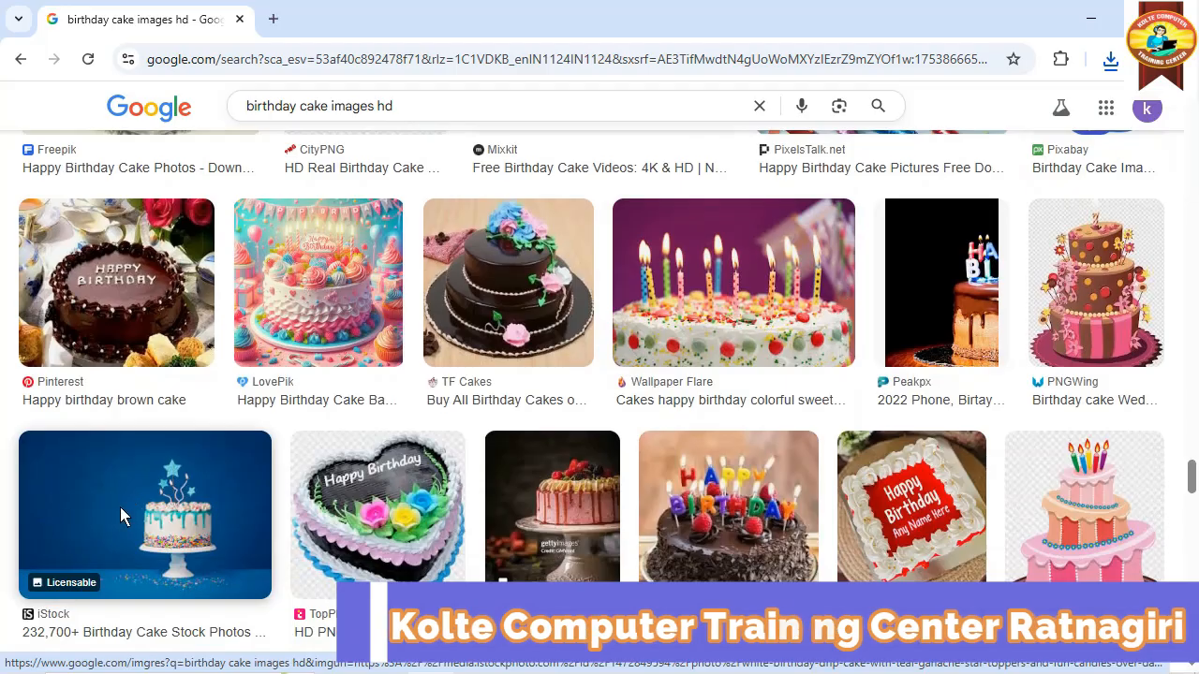
{"action": "left_click", "coordinate": [1103, 13]}
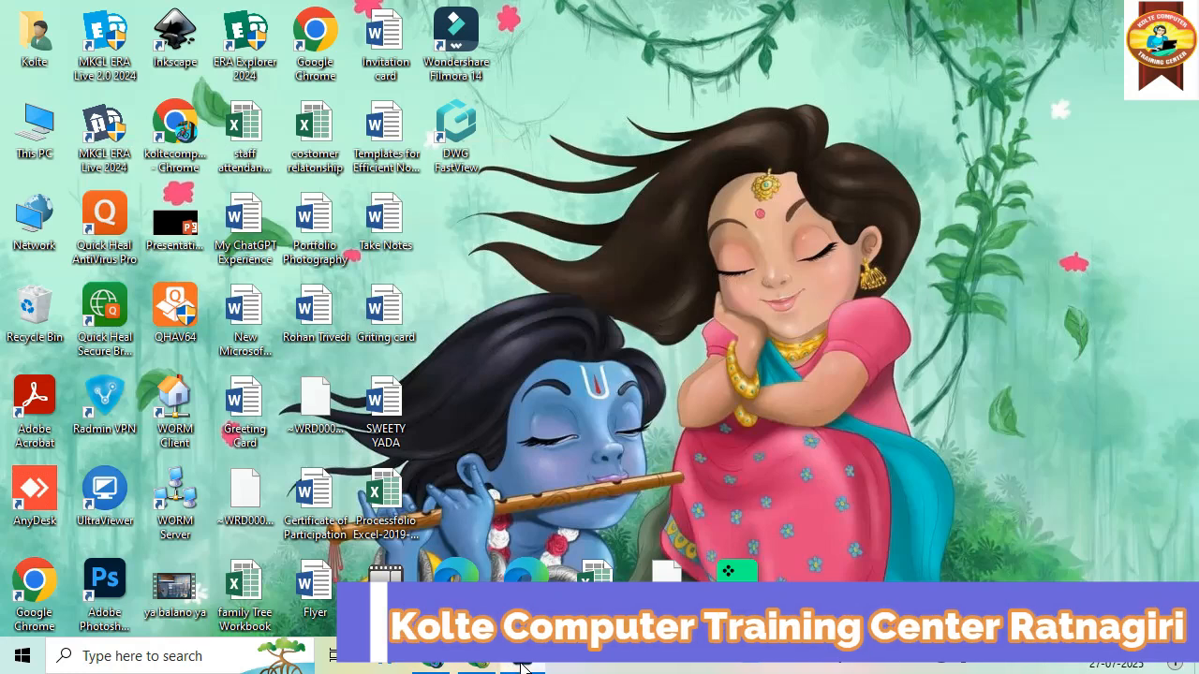
{"action": "left_click", "coordinate": [518, 655]}
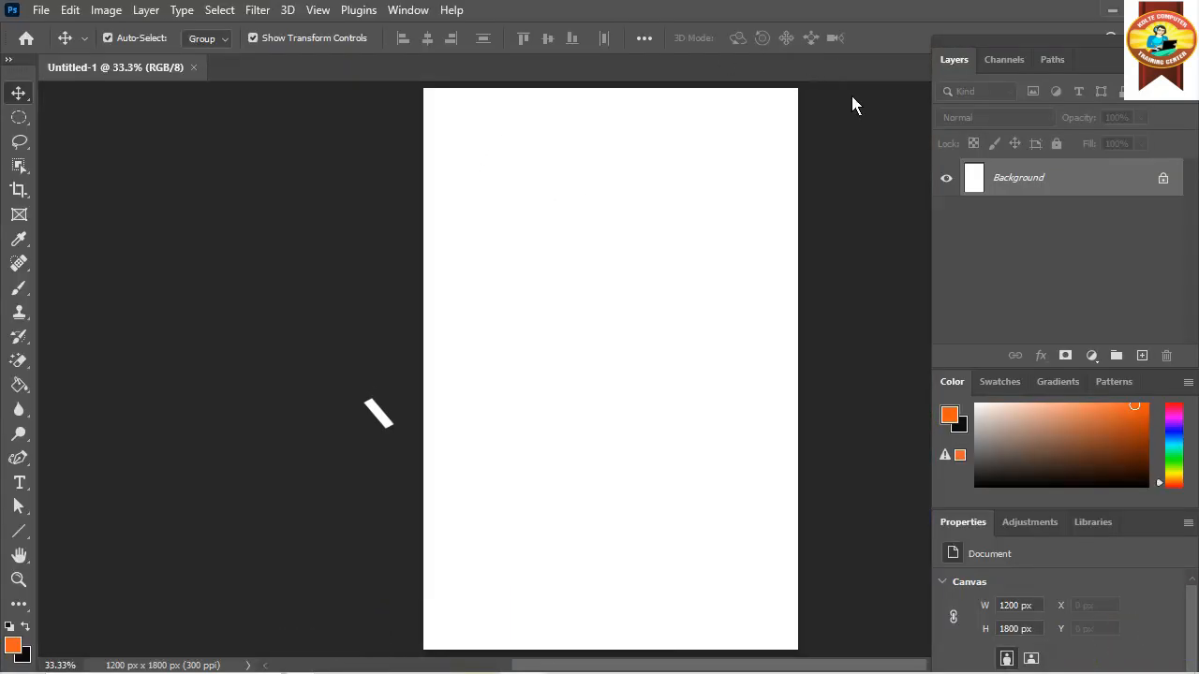
Add a new layer and draw a rectangle shape covering the whole canvas, about 1203 x 1797 px
{"action": "left_click", "coordinate": [1142, 357]}
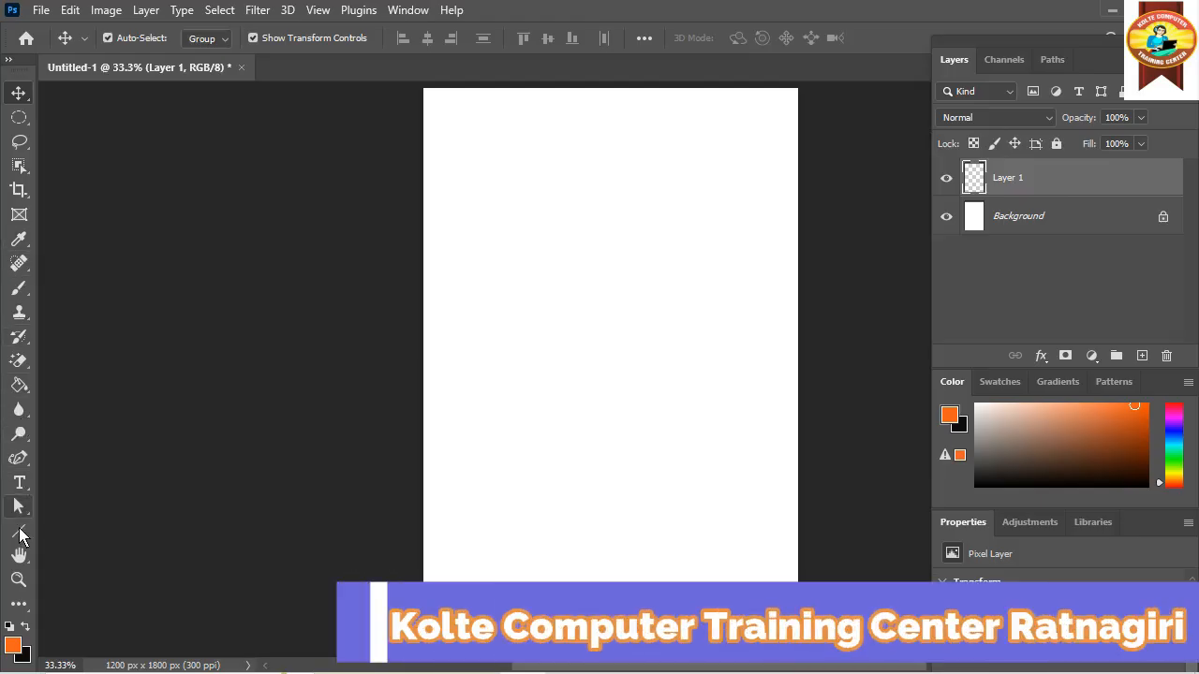
{"action": "left_click", "coordinate": [19, 536]}
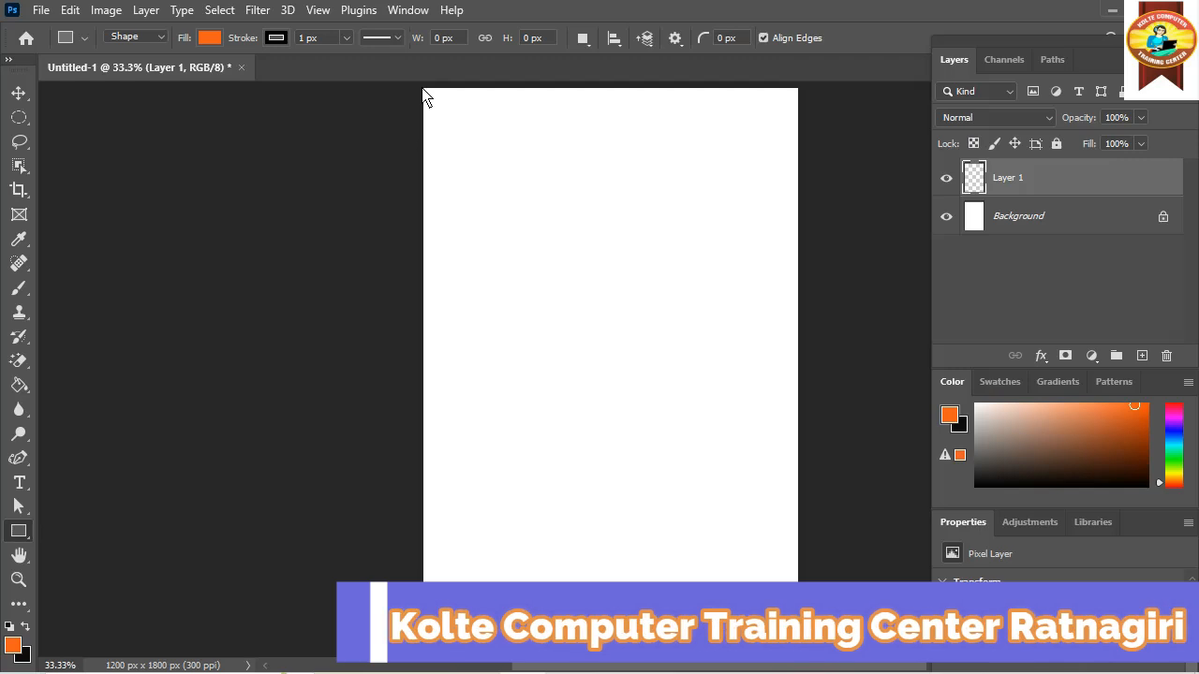
{"action": "left_click_drag", "start_coordinate": [507, 208], "coordinate": [799, 658]}
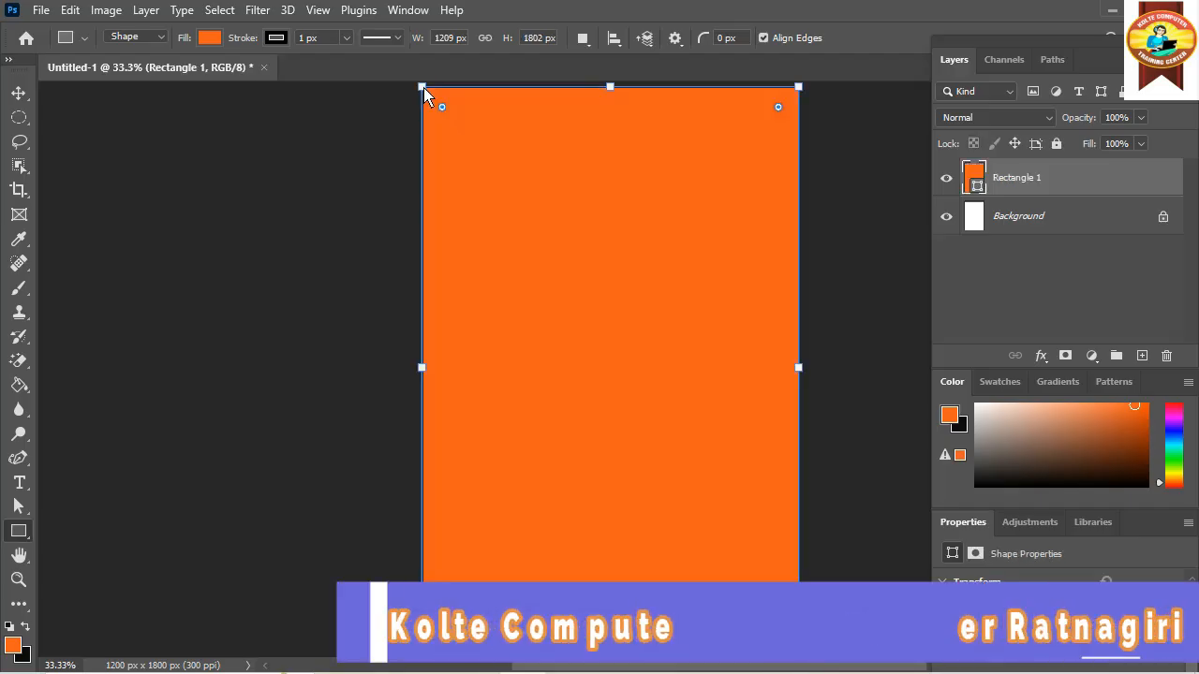
{"action": "left_click_drag", "start_coordinate": [425, 88], "coordinate": [428, 93]}
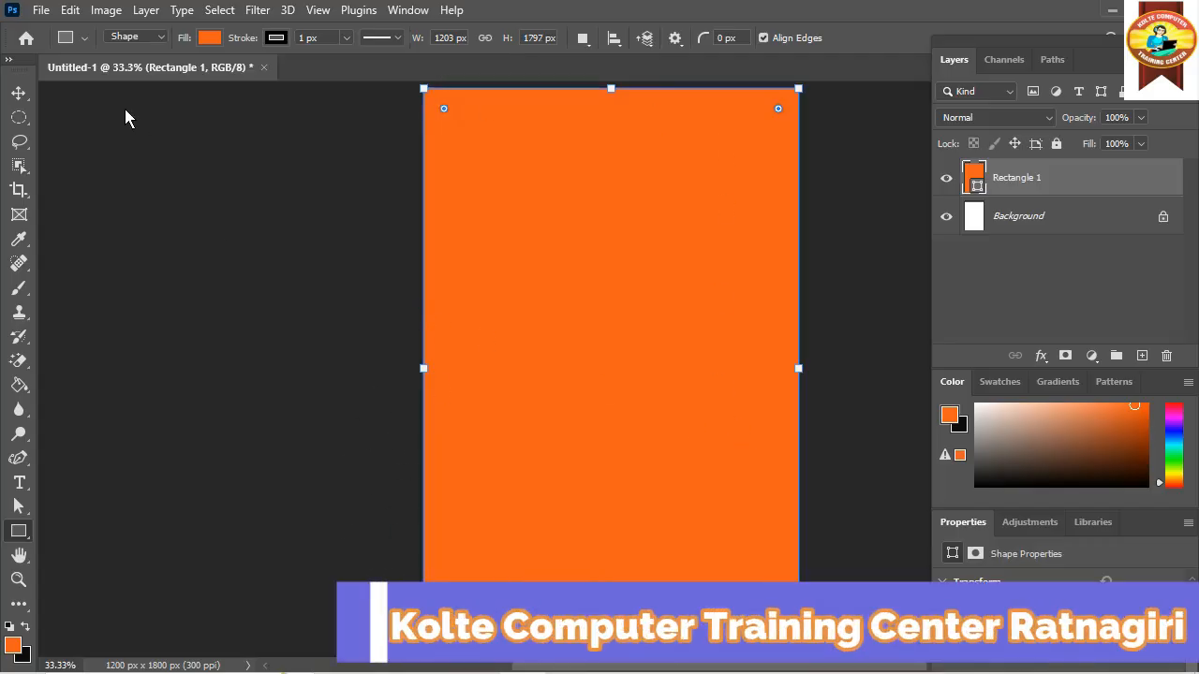
Change the rectangle's fill to pure white from the recently used colors, without creating another rectangle
{"action": "left_click", "coordinate": [210, 38]}
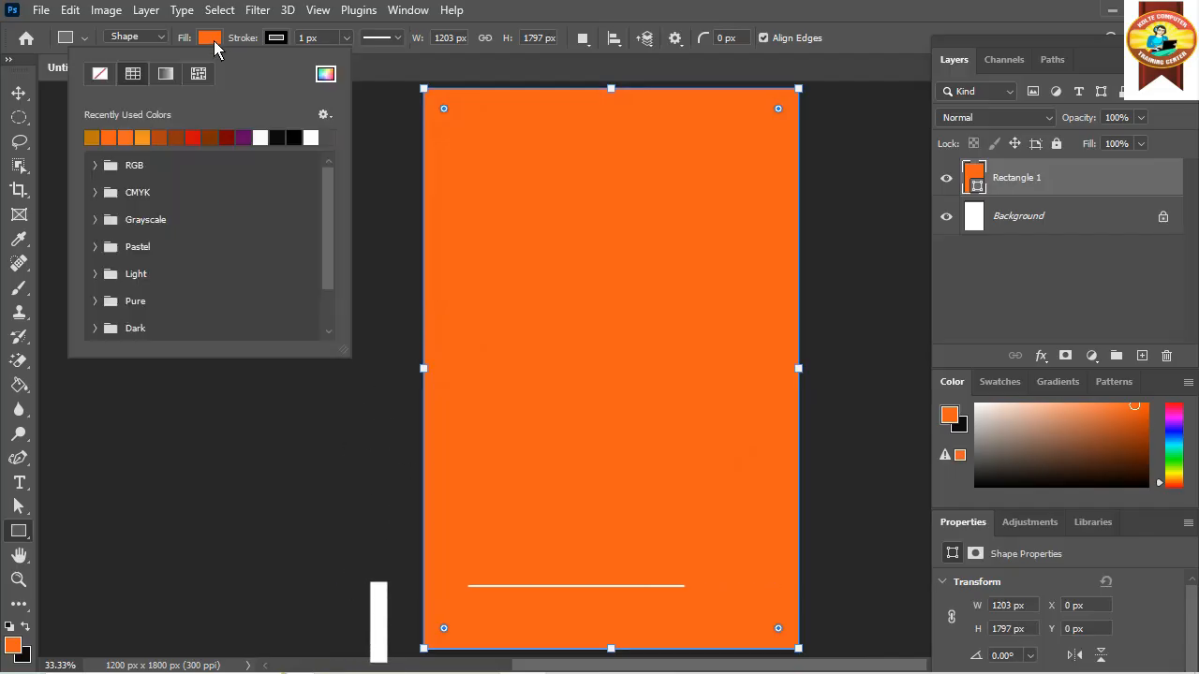
{"action": "left_click", "coordinate": [260, 139]}
{"action": "left_click", "coordinate": [310, 138]}
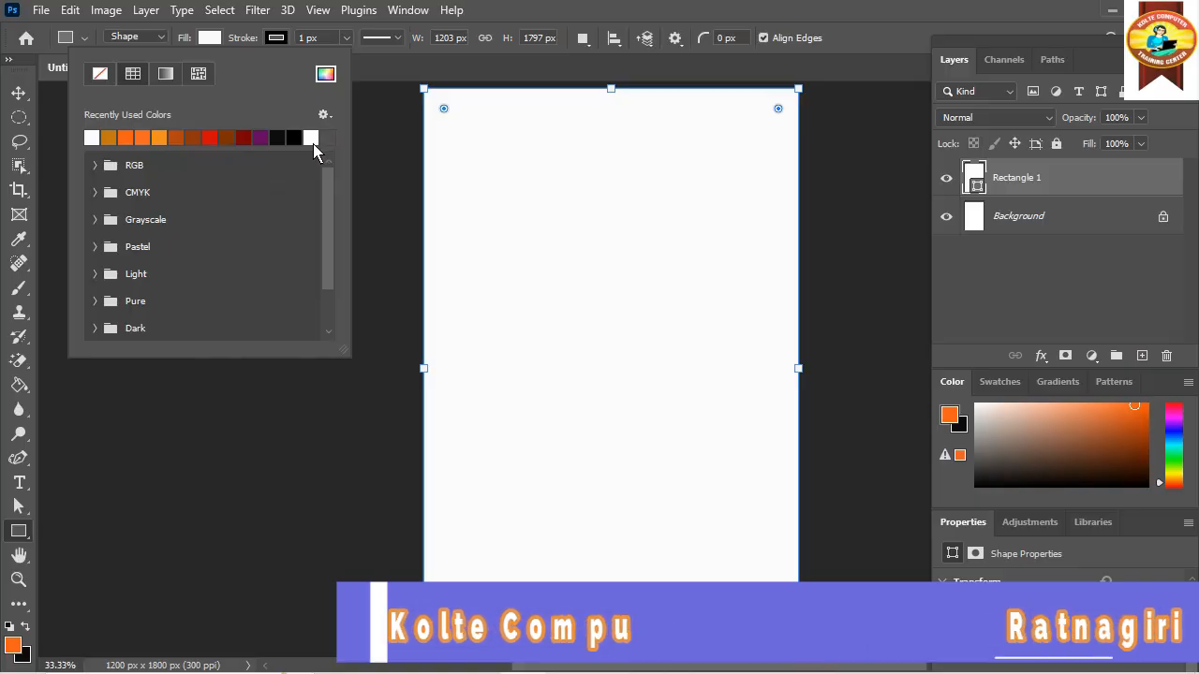
{"action": "left_click", "coordinate": [237, 424]}
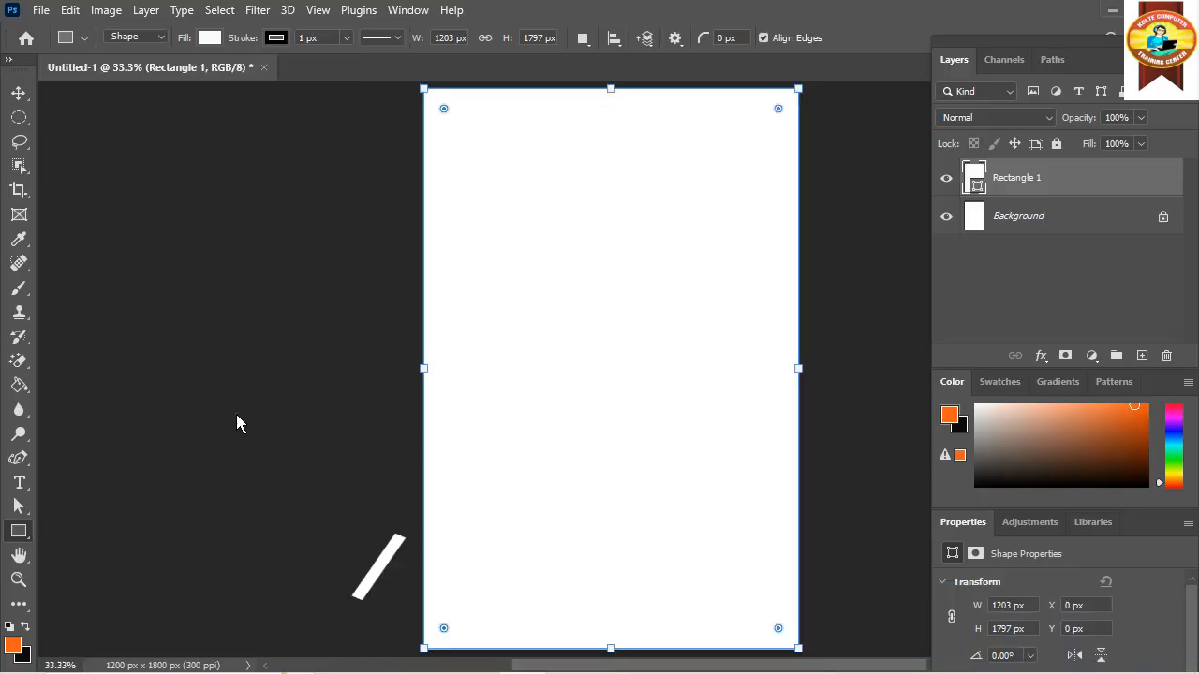
{"action": "left_click", "coordinate": [237, 423]}
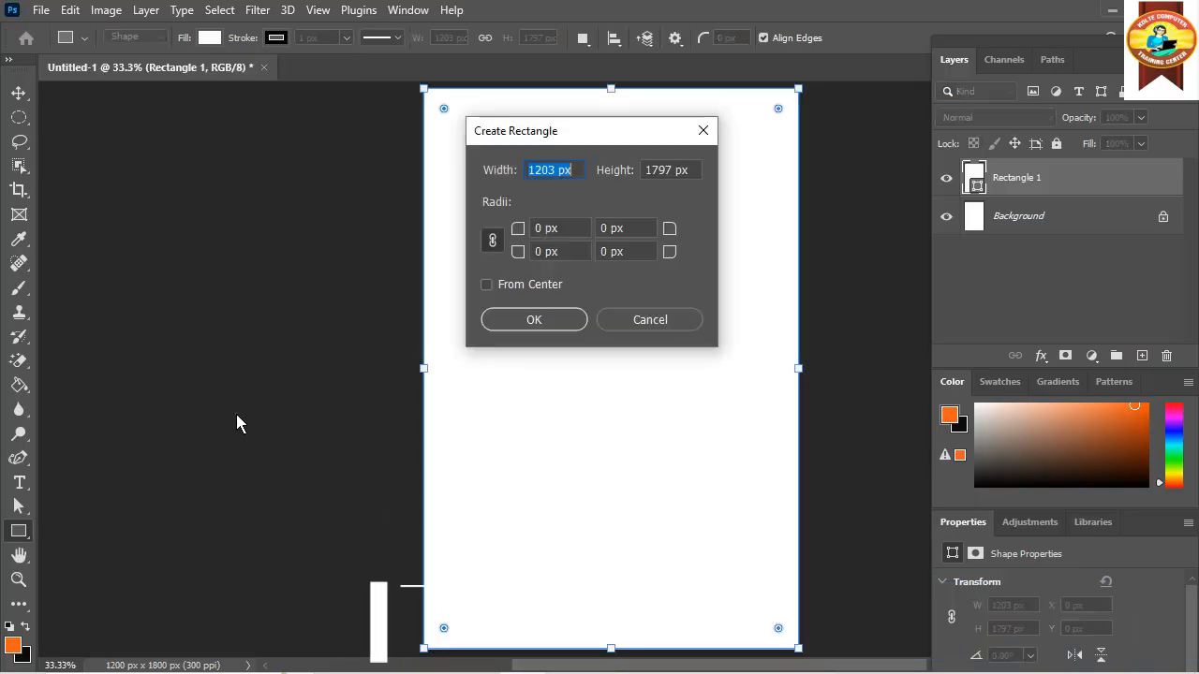
{"action": "left_click", "coordinate": [652, 319]}
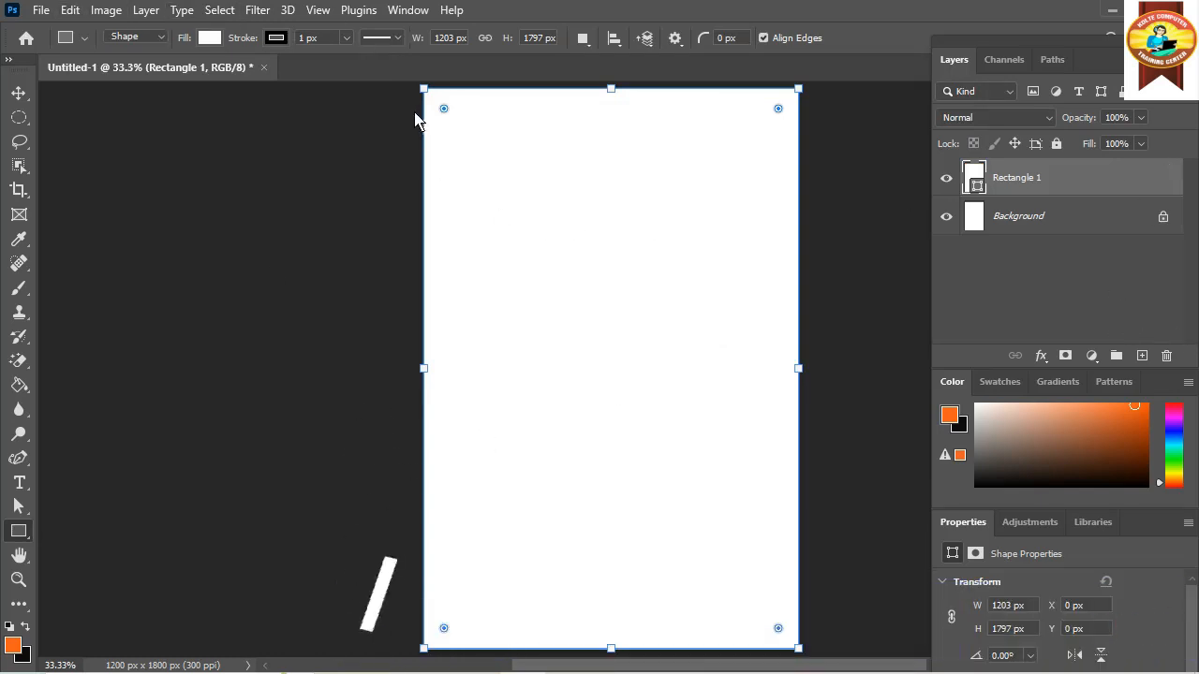
Add an 8 px inside Stroke layer effect to the full-canvas white rectangle and color it dark brown
{"action": "double_click", "coordinate": [1133, 181]}
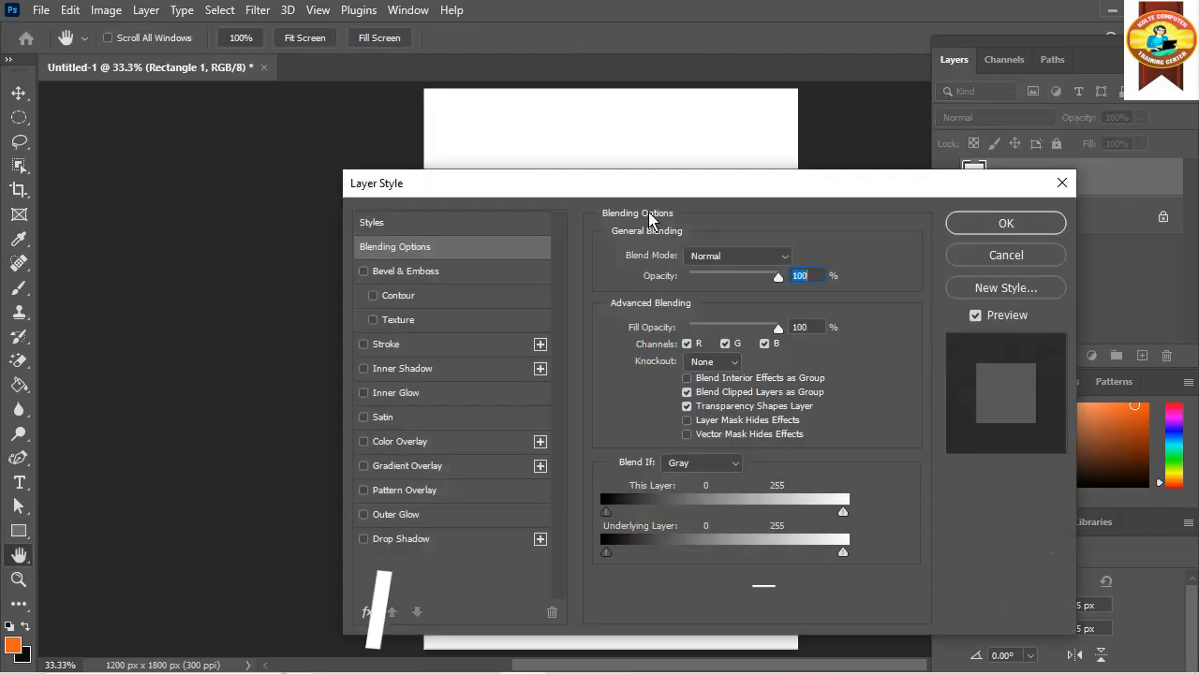
{"action": "left_click_drag", "start_coordinate": [406, 199], "coordinate": [1003, 175]}
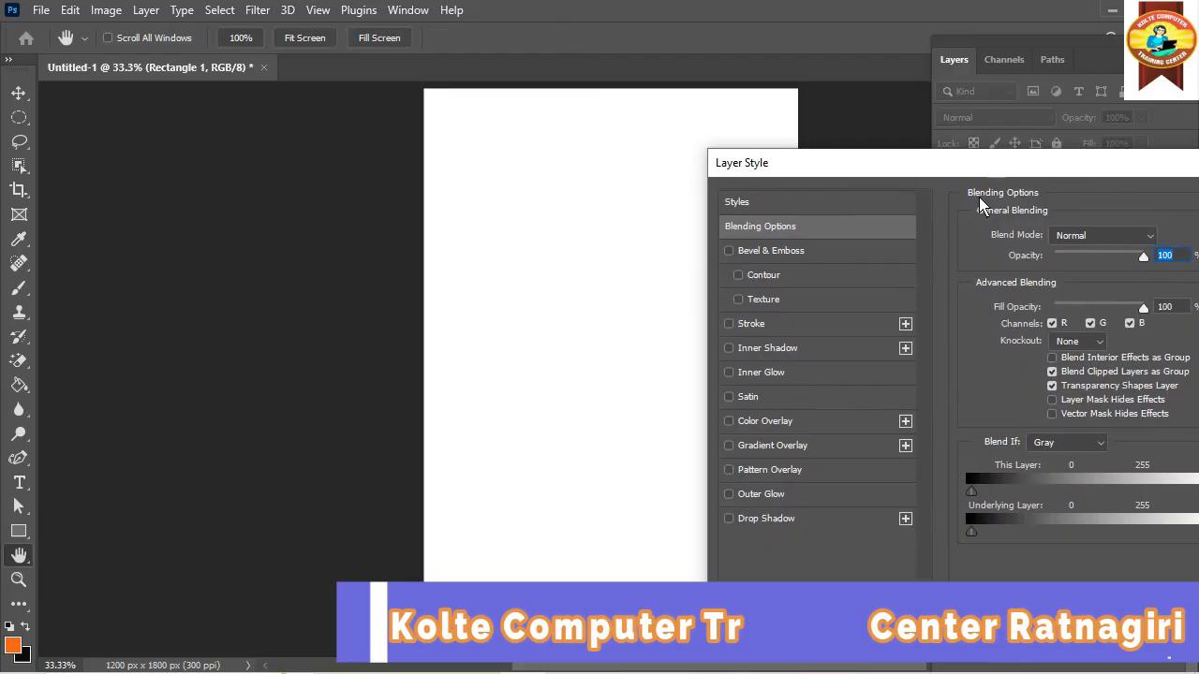
{"action": "left_click", "coordinate": [729, 325]}
{"action": "left_click", "coordinate": [757, 325]}
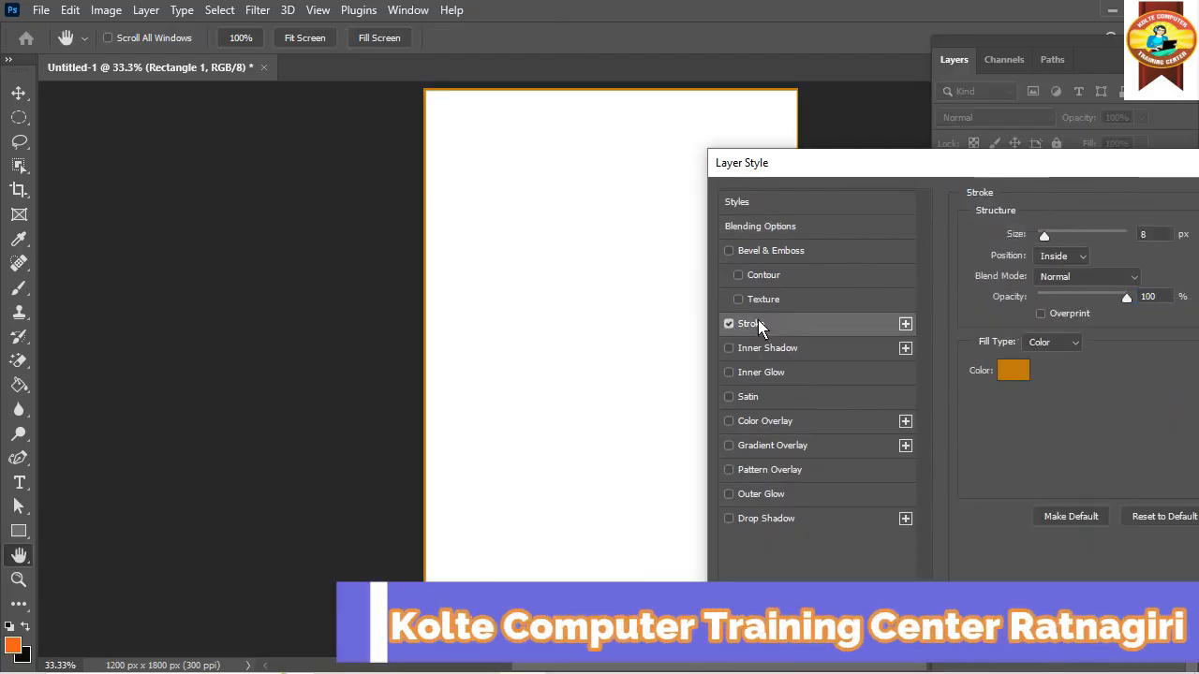
{"action": "left_click", "coordinate": [1019, 370]}
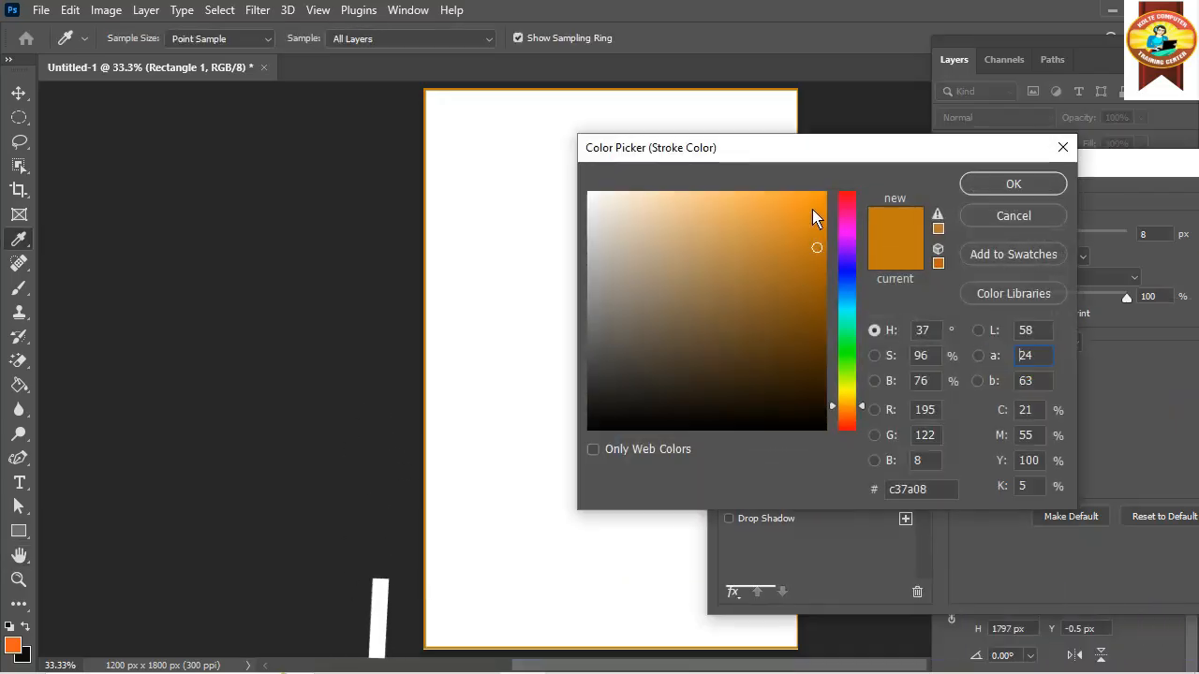
{"action": "left_click_drag", "start_coordinate": [812, 208], "coordinate": [770, 367]}
{"action": "left_click", "coordinate": [1013, 187]}
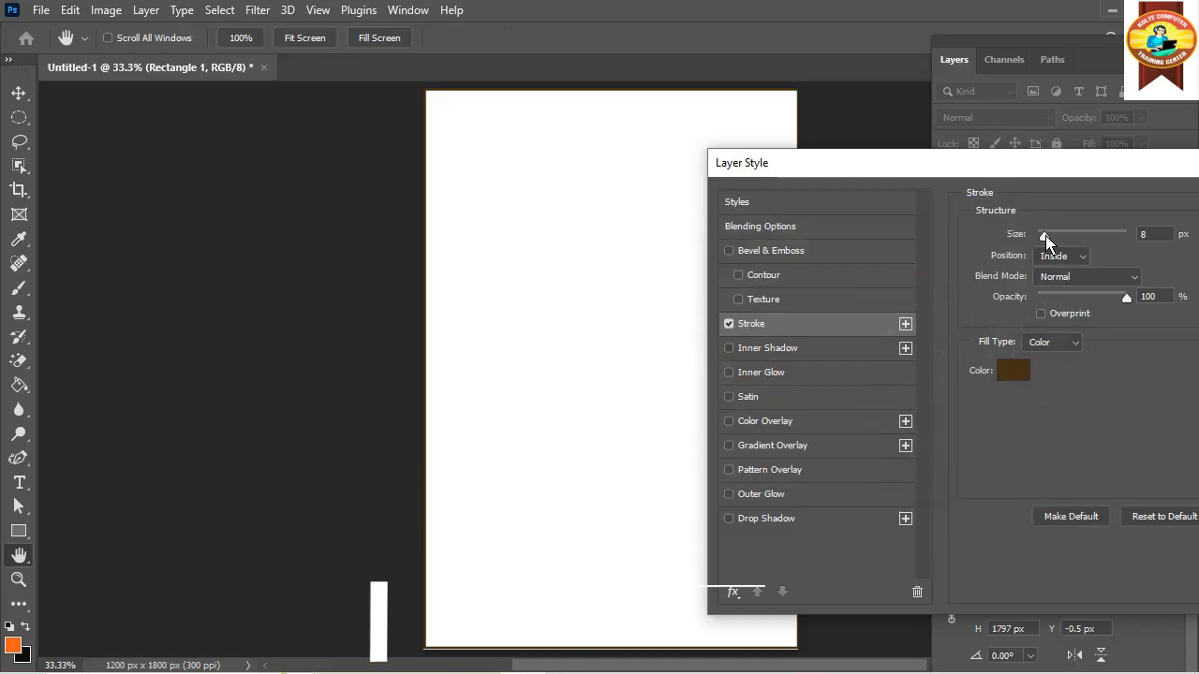
Reduce the white rectangle's stroke size to 5 px
{"action": "left_click_drag", "start_coordinate": [1028, 168], "coordinate": [796, 197]}
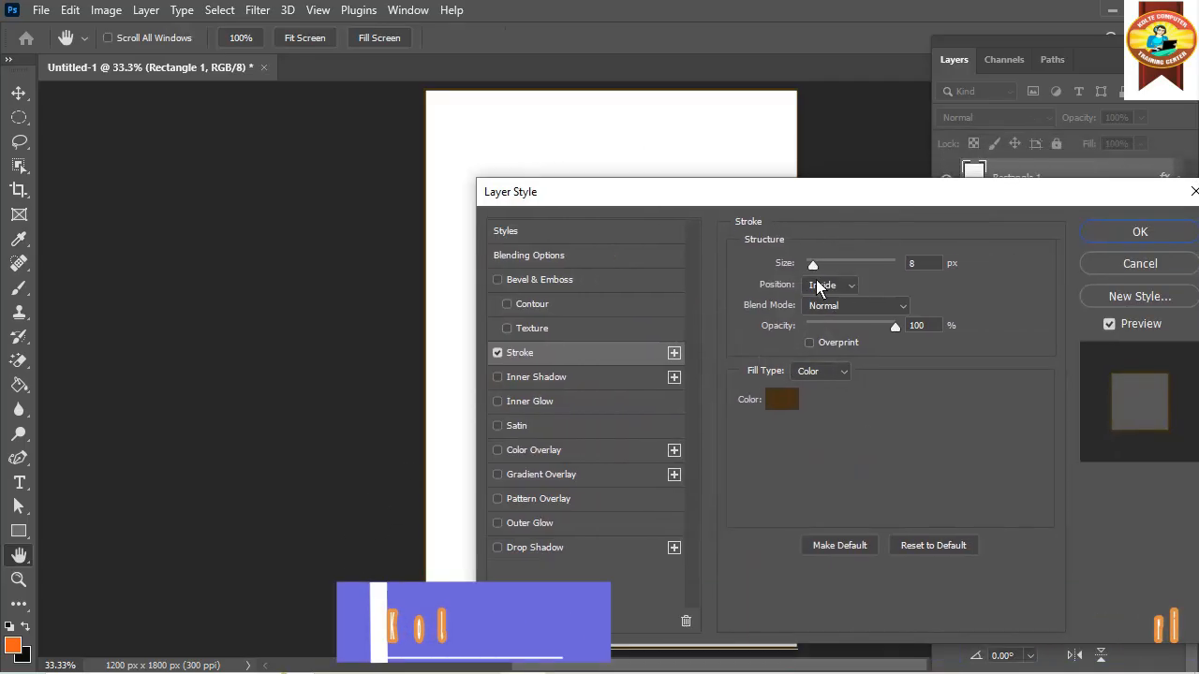
{"action": "mouse_move", "coordinate": [821, 270]}
{"action": "left_mouse_down"}
{"action": "mouse_move", "coordinate": [851, 265]}
{"action": "mouse_move", "coordinate": [785, 265]}
{"action": "left_mouse_up"}
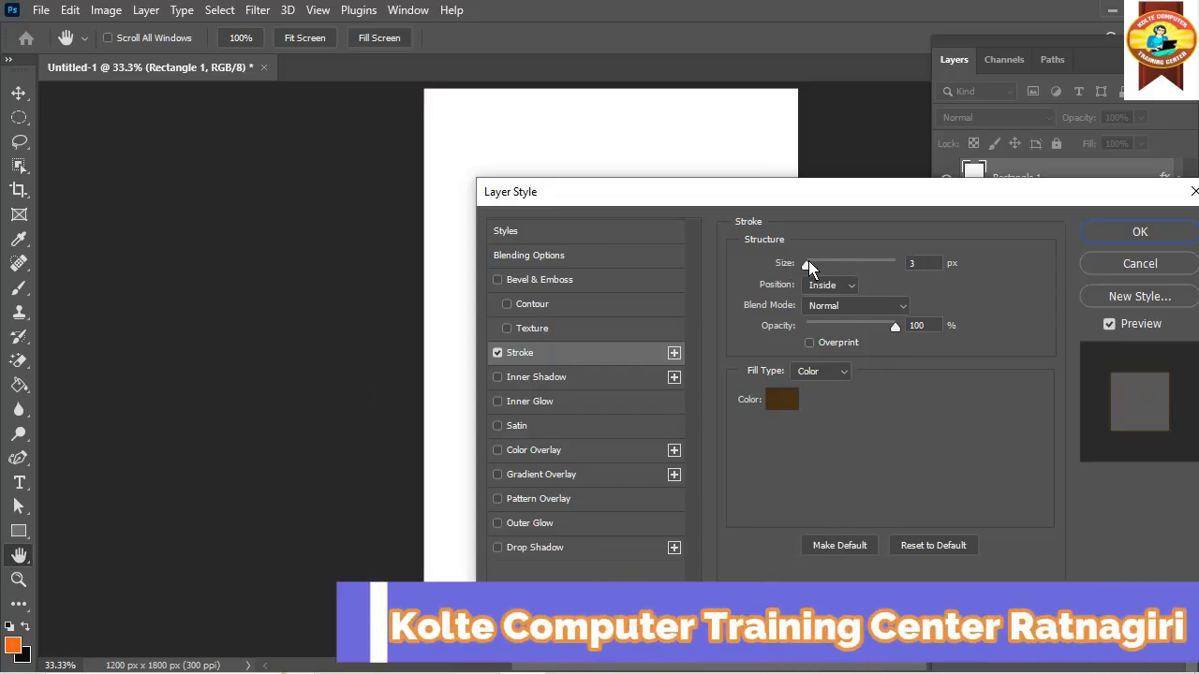
{"action": "left_click", "coordinate": [812, 266]}
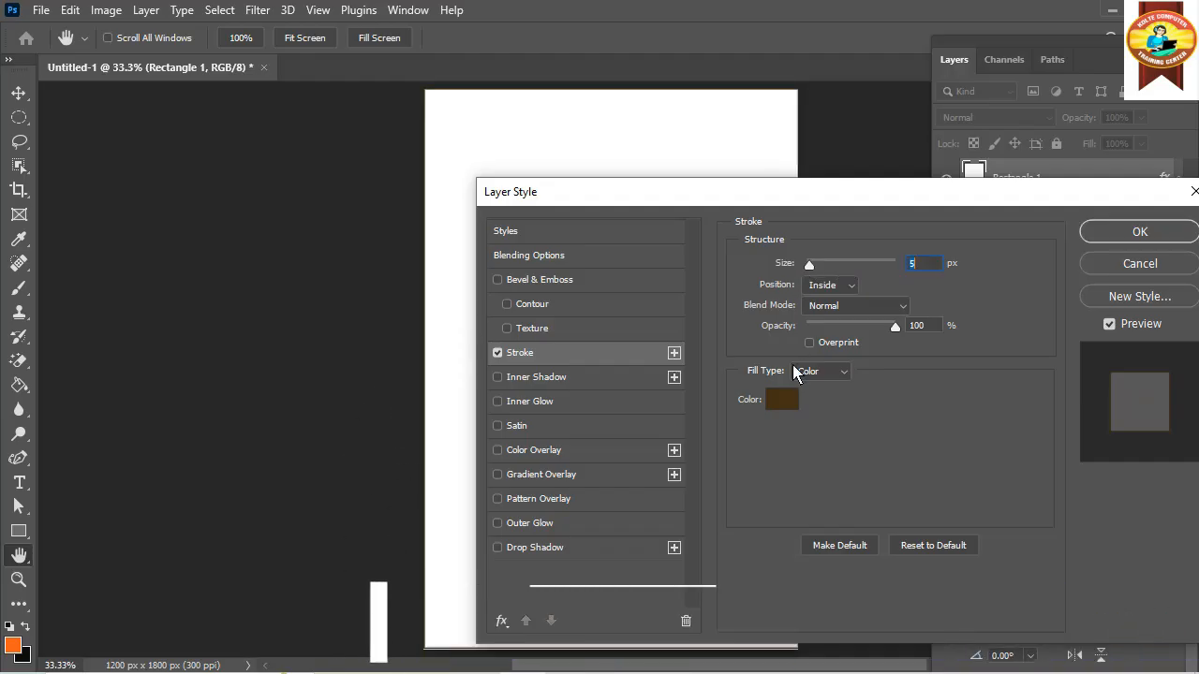
Set the stroke color to bright orange, hex e18a00
{"action": "left_click", "coordinate": [783, 400]}
{"action": "left_click", "coordinate": [824, 219]}
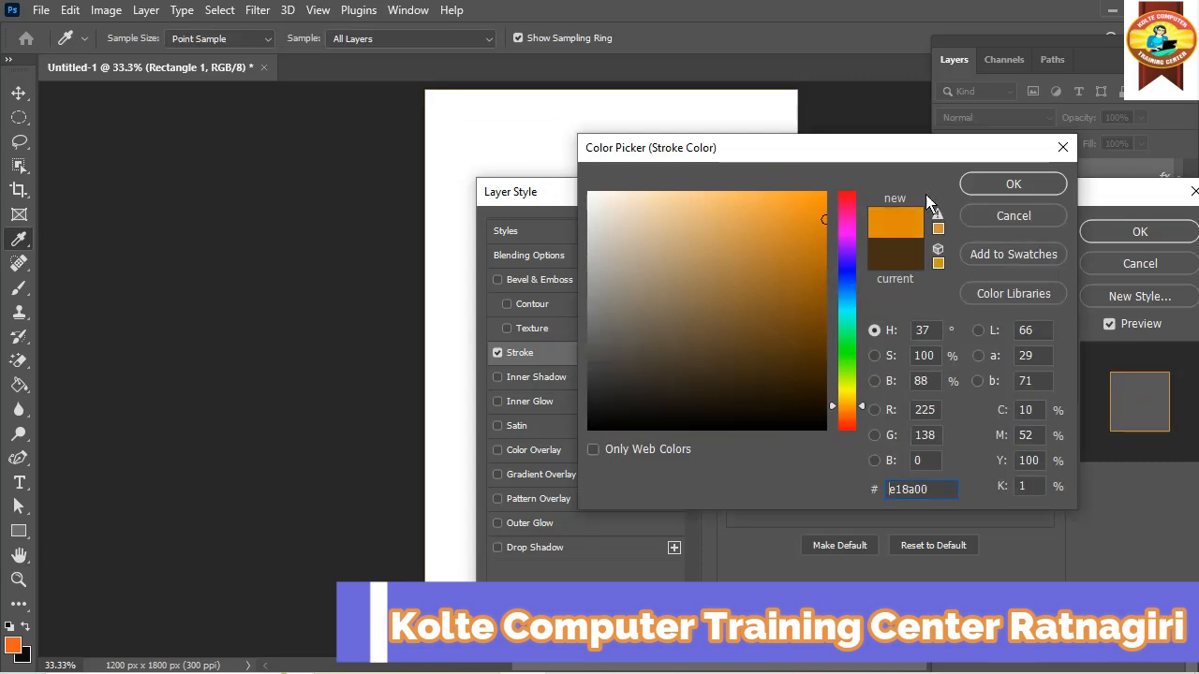
{"action": "left_click", "coordinate": [995, 187]}
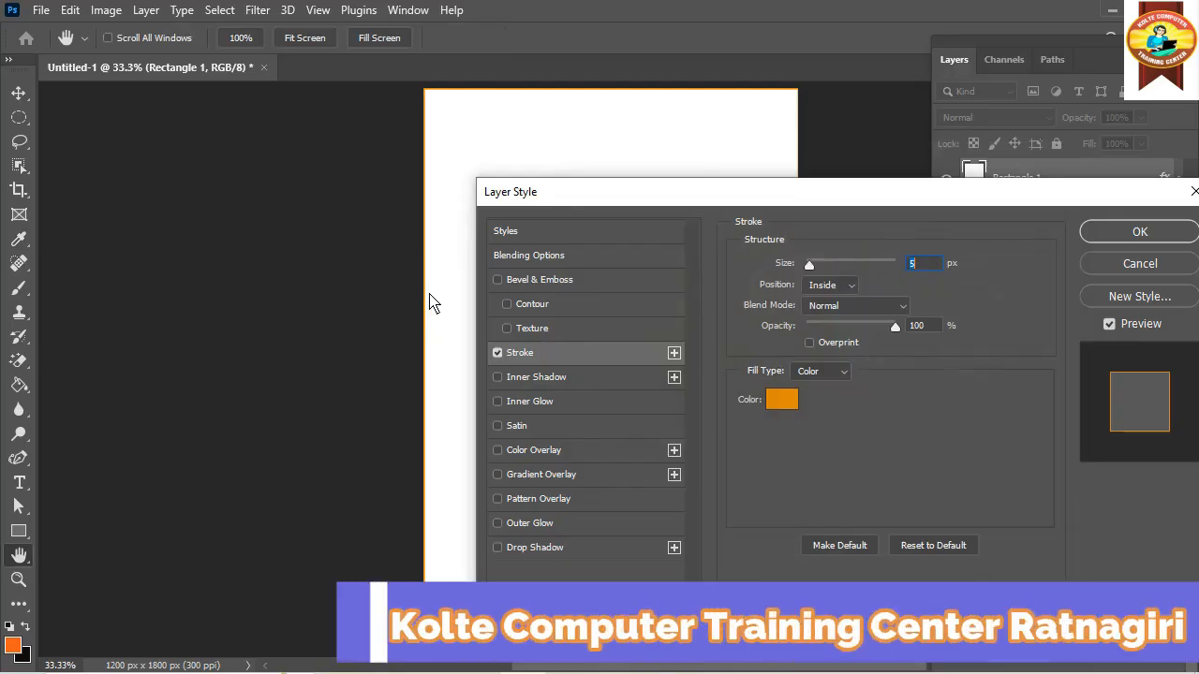
Recolor the white rectangle's stroke to a dark saturated brown
{"action": "left_click", "coordinate": [782, 399]}
{"action": "left_click", "coordinate": [782, 393]}
{"action": "left_click", "coordinate": [760, 302]}
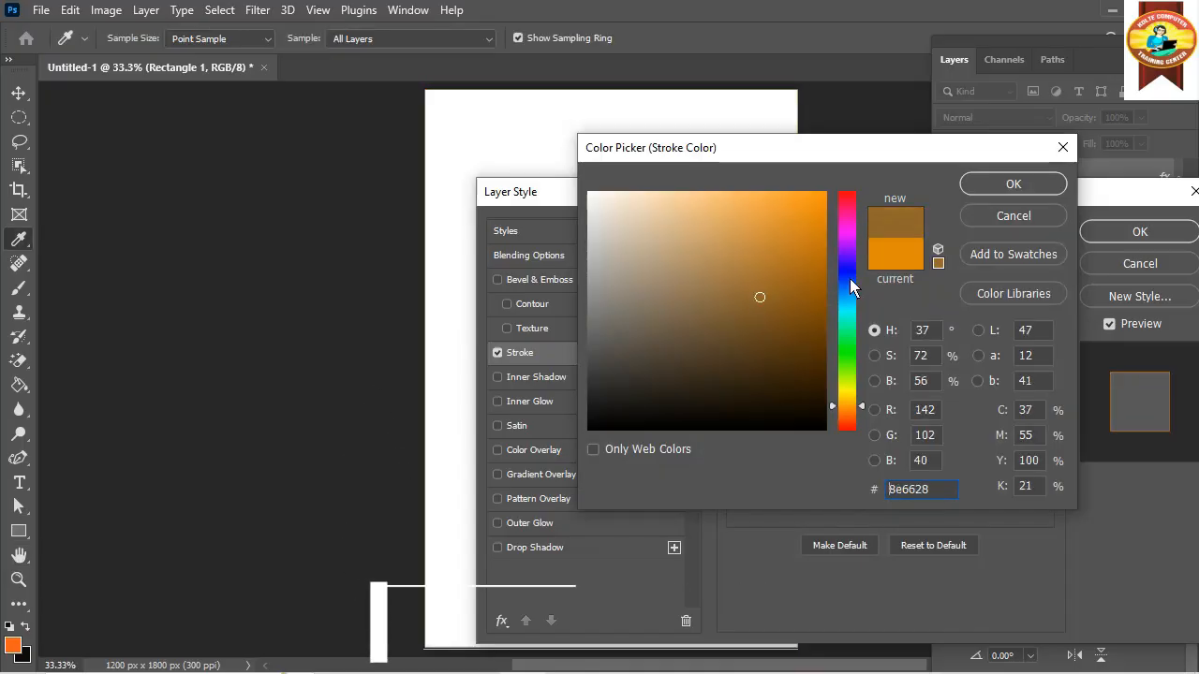
{"action": "left_click", "coordinate": [810, 341]}
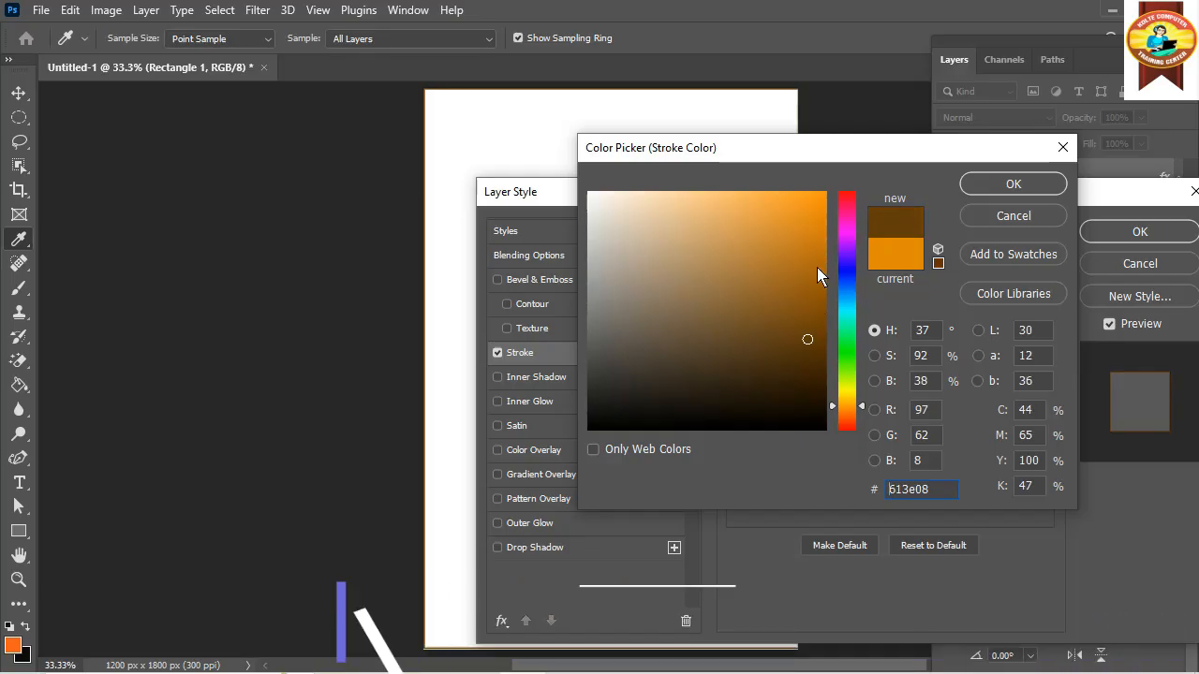
{"action": "left_click_drag", "start_coordinate": [820, 269], "coordinate": [826, 335]}
{"action": "left_click", "coordinate": [1013, 184]}
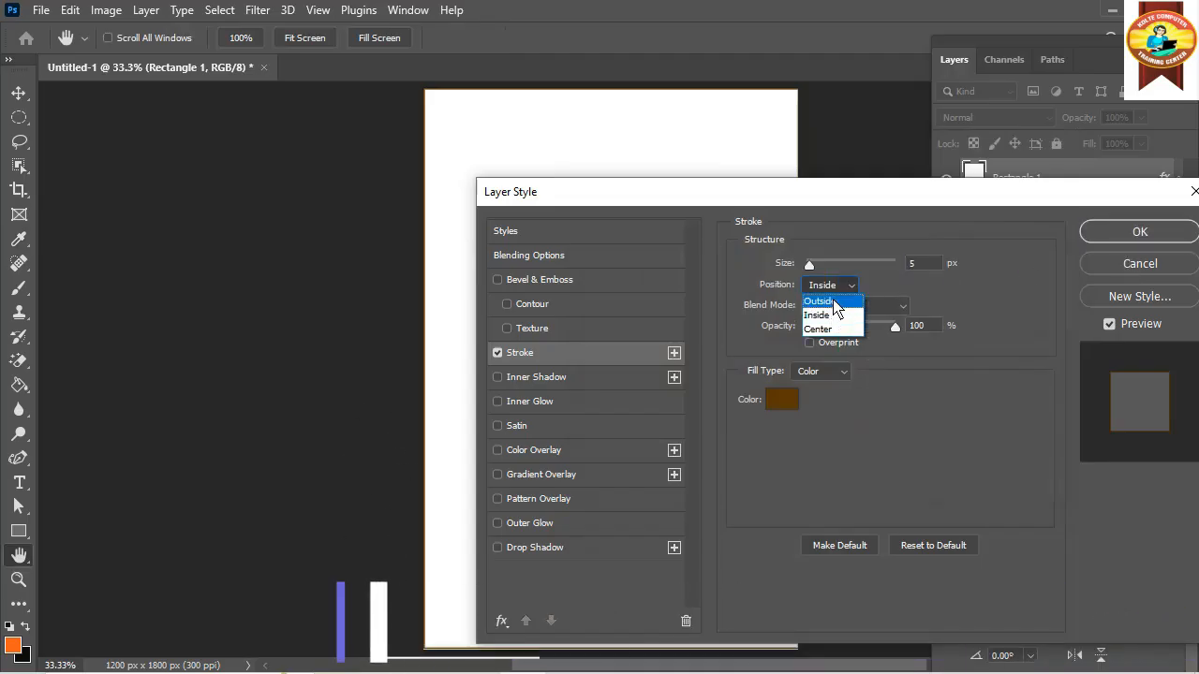
Try the stroke position Outside, set it back to Inside, and apply the layer style
{"action": "left_click", "coordinate": [838, 298]}
{"action": "left_click", "coordinate": [840, 286]}
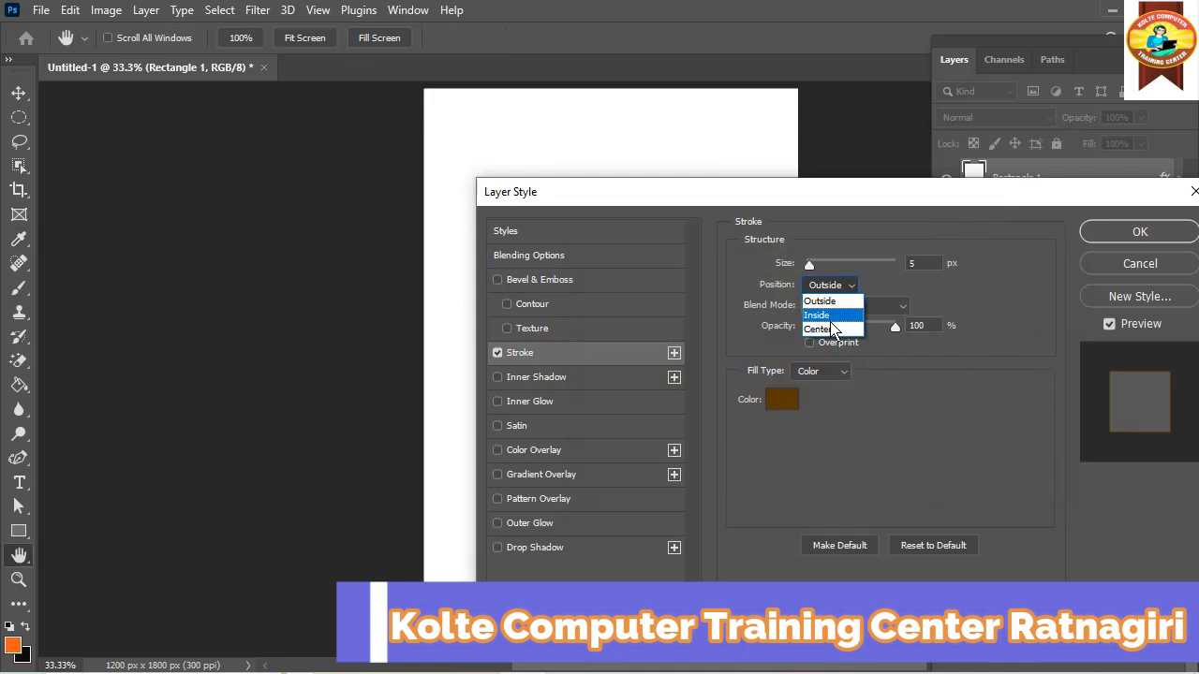
{"action": "left_click", "coordinate": [824, 315]}
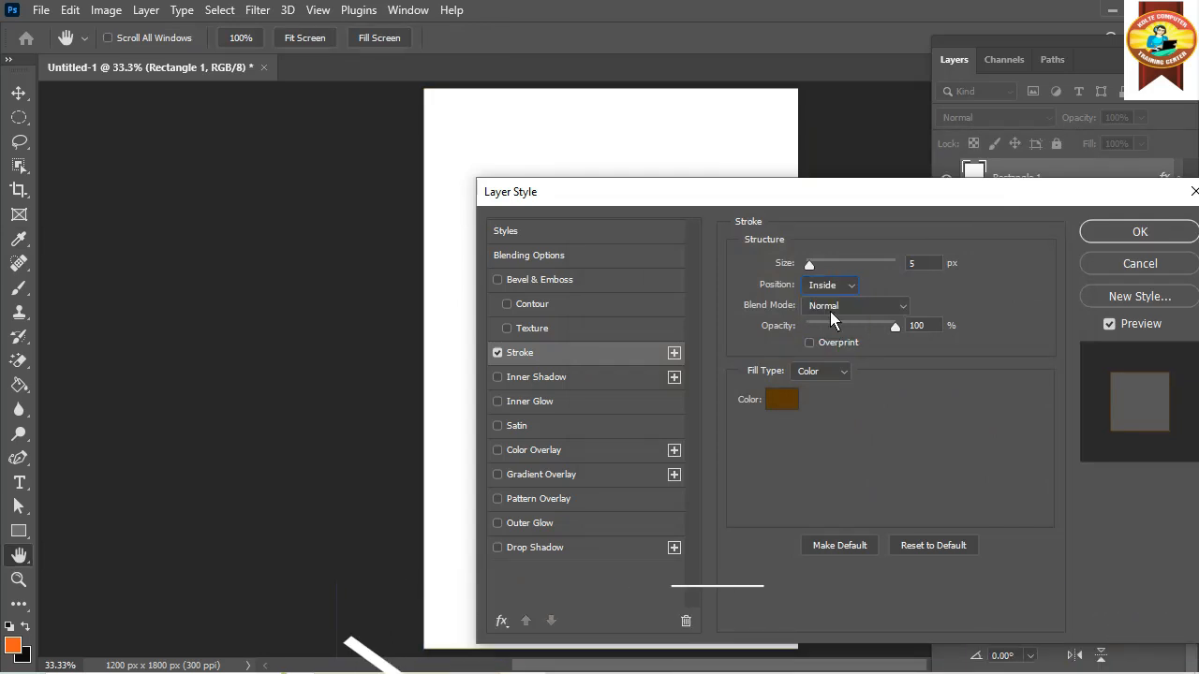
{"action": "left_click", "coordinate": [1166, 239]}
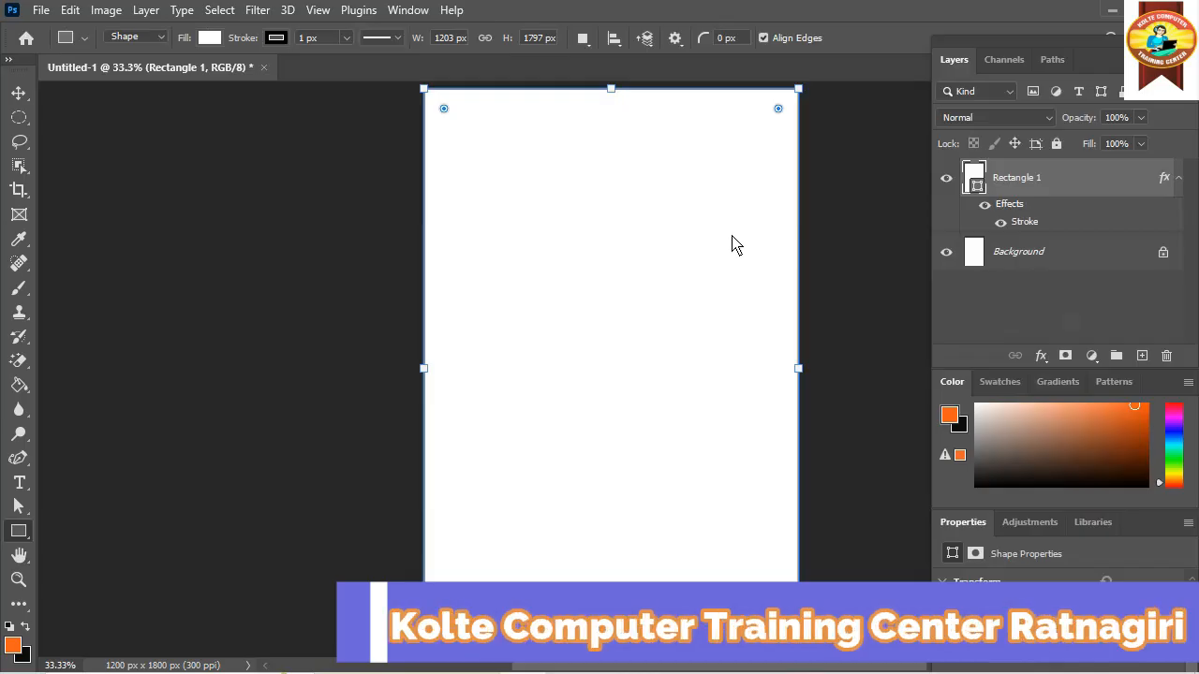
Add a new layer and set the Rectangle tool's fill to the magenta pink in the Pure swatches
{"action": "left_click", "coordinate": [1140, 357]}
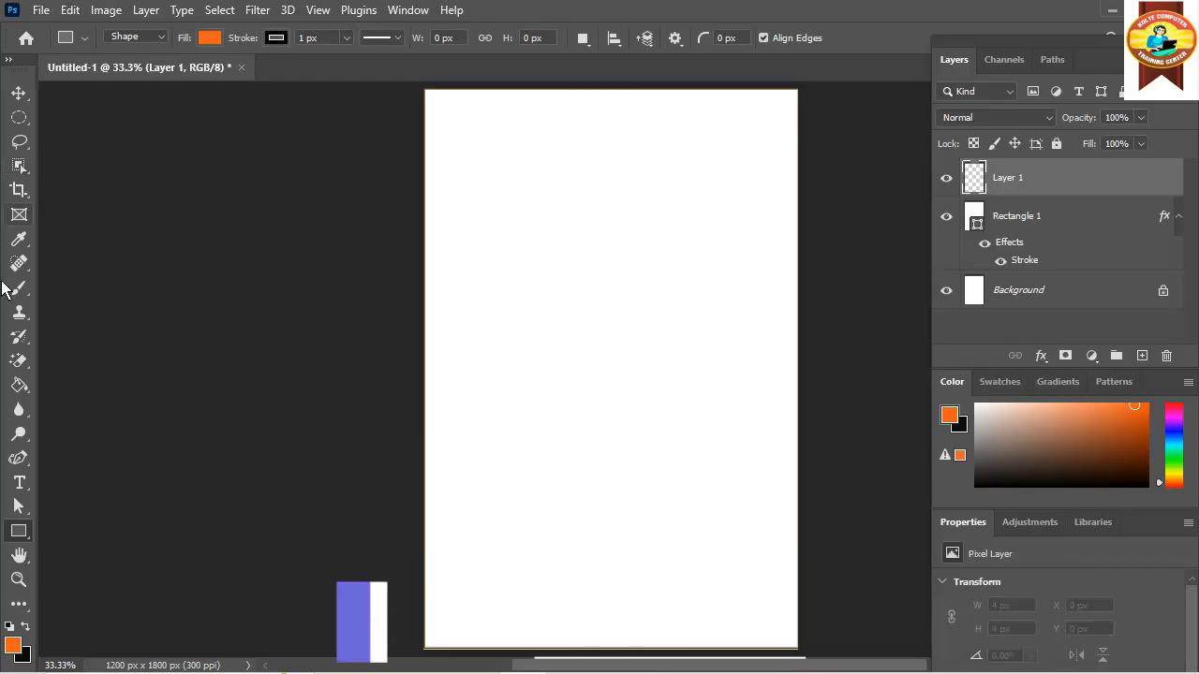
{"action": "right_click", "coordinate": [16, 534]}
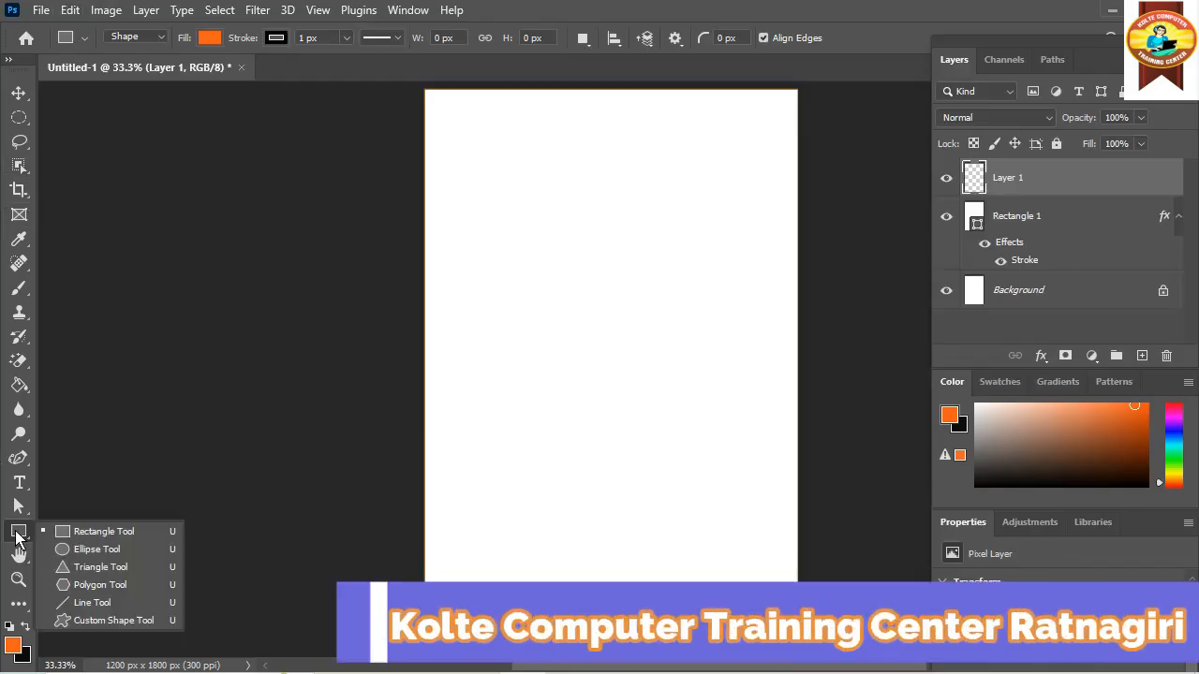
{"action": "left_click", "coordinate": [211, 37]}
{"action": "left_click", "coordinate": [214, 39]}
{"action": "left_click", "coordinate": [213, 38]}
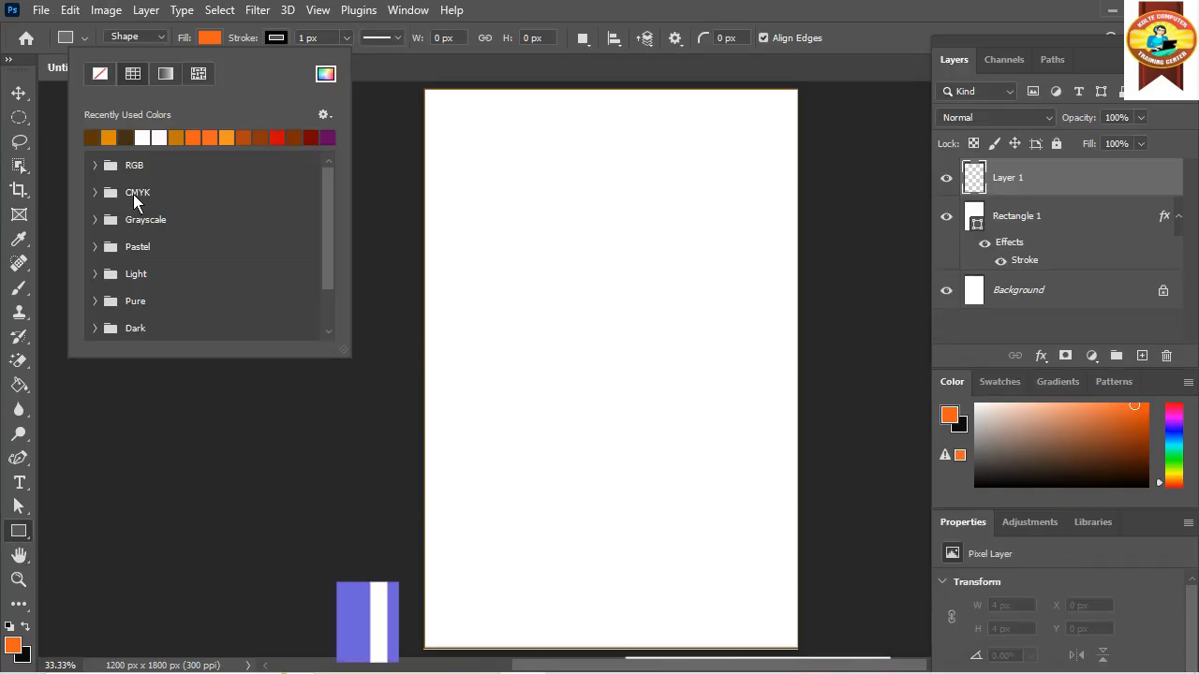
{"action": "left_click", "coordinate": [98, 302]}
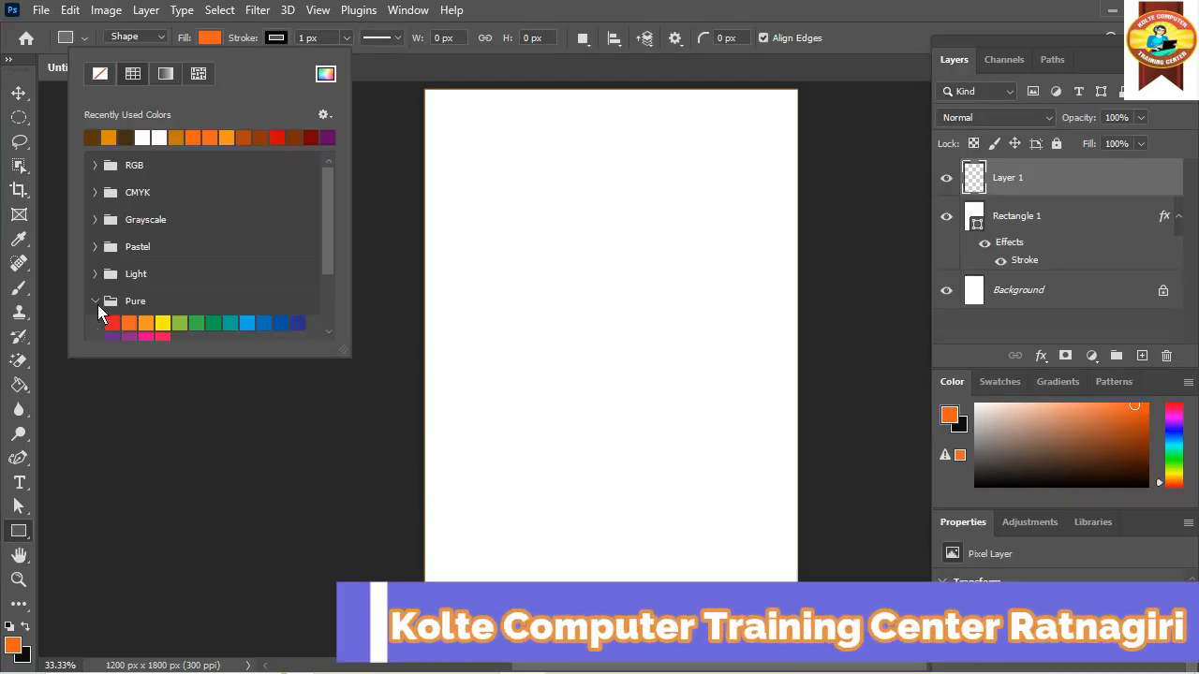
{"action": "left_click", "coordinate": [164, 339]}
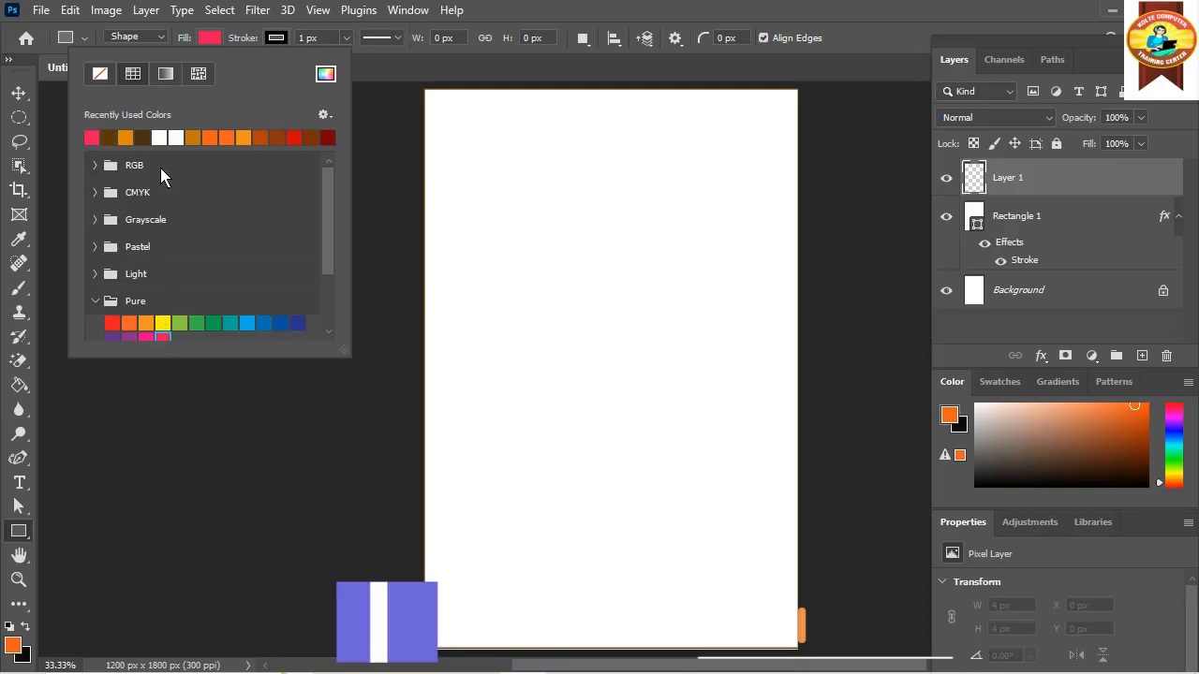
{"action": "left_click", "coordinate": [147, 339]}
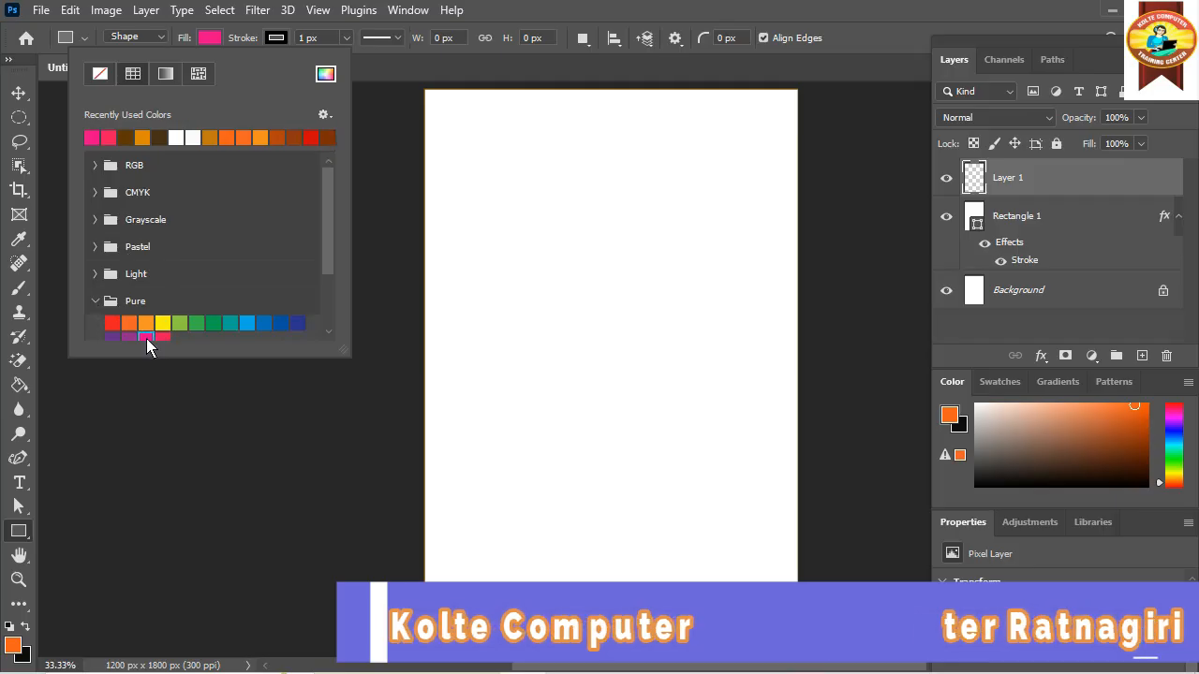
{"action": "left_click", "coordinate": [419, 74]}
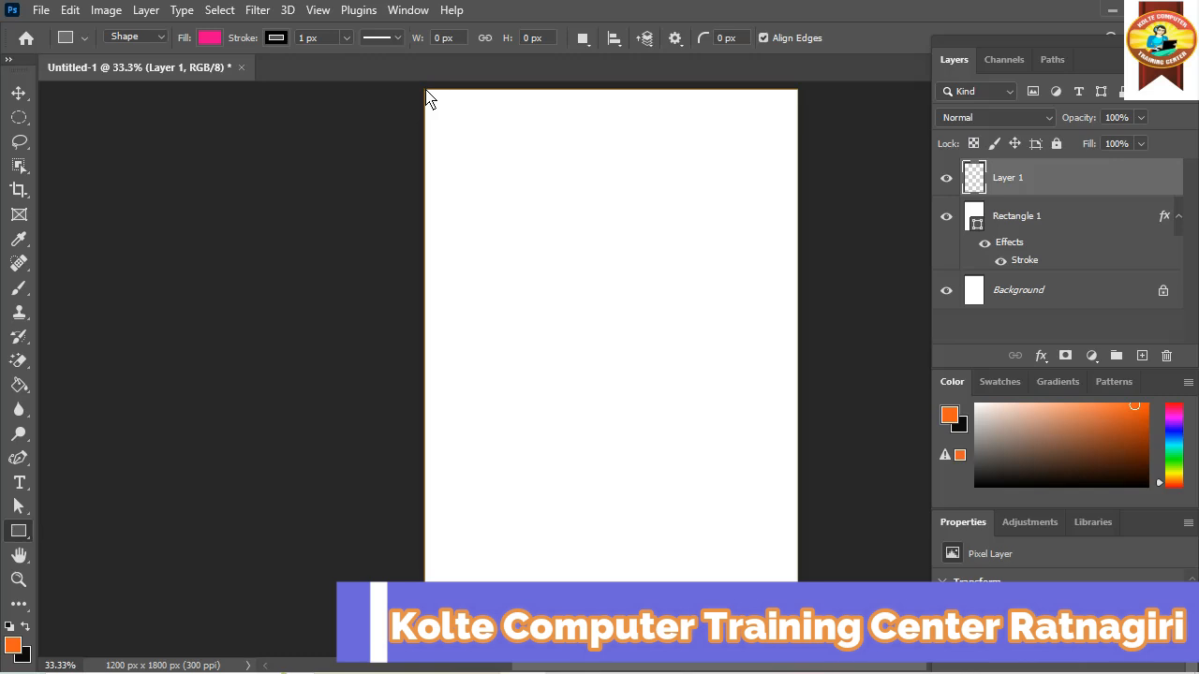
Draw a full-height pink rectangle about 339 x 1787 px along the canvas's left edge and add an empty layer above it
{"action": "left_click_drag", "start_coordinate": [439, 99], "coordinate": [530, 654]}
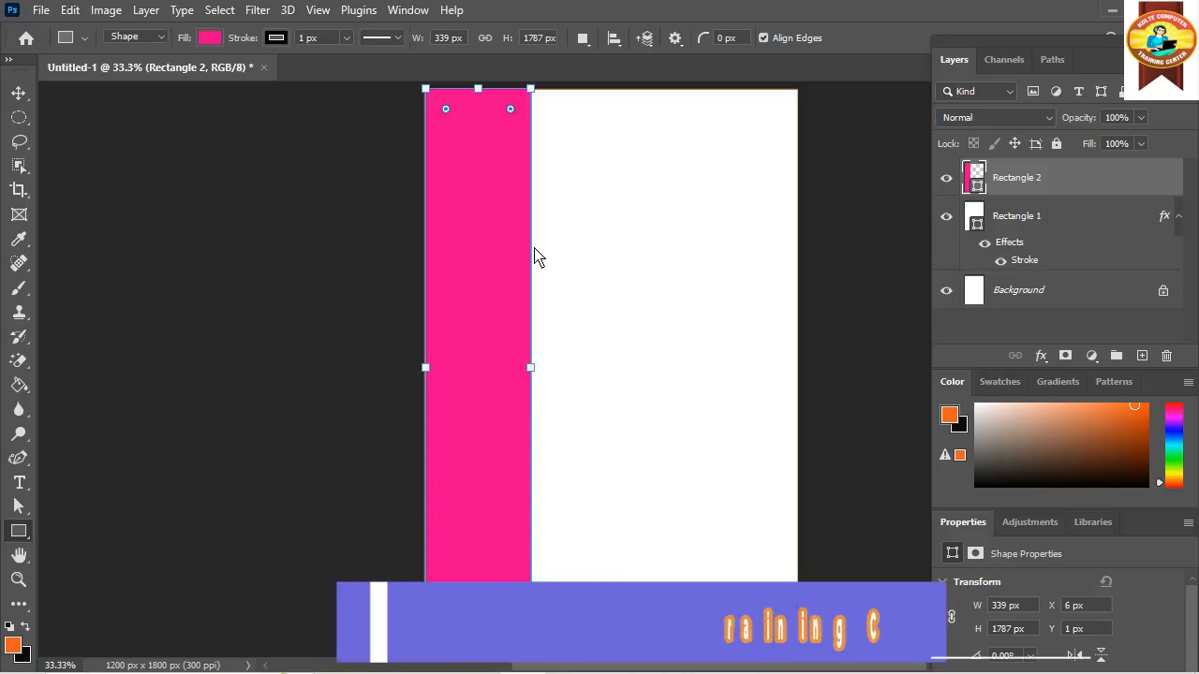
{"action": "left_click", "coordinate": [19, 94]}
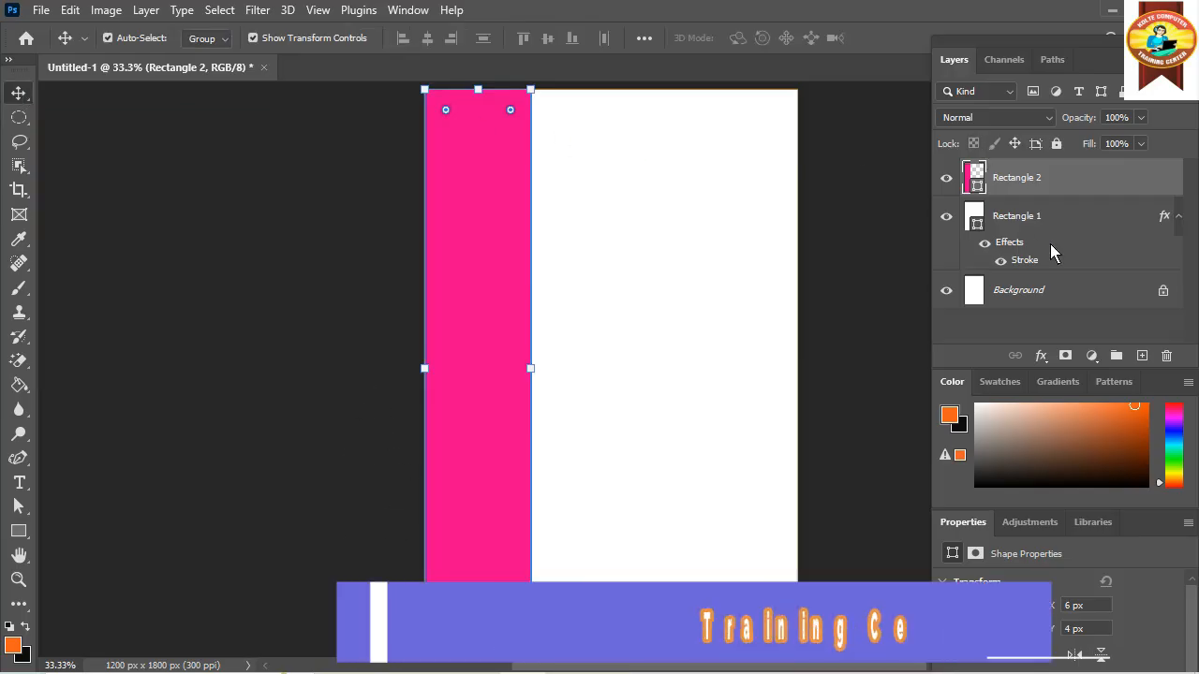
{"action": "left_click", "coordinate": [1143, 357]}
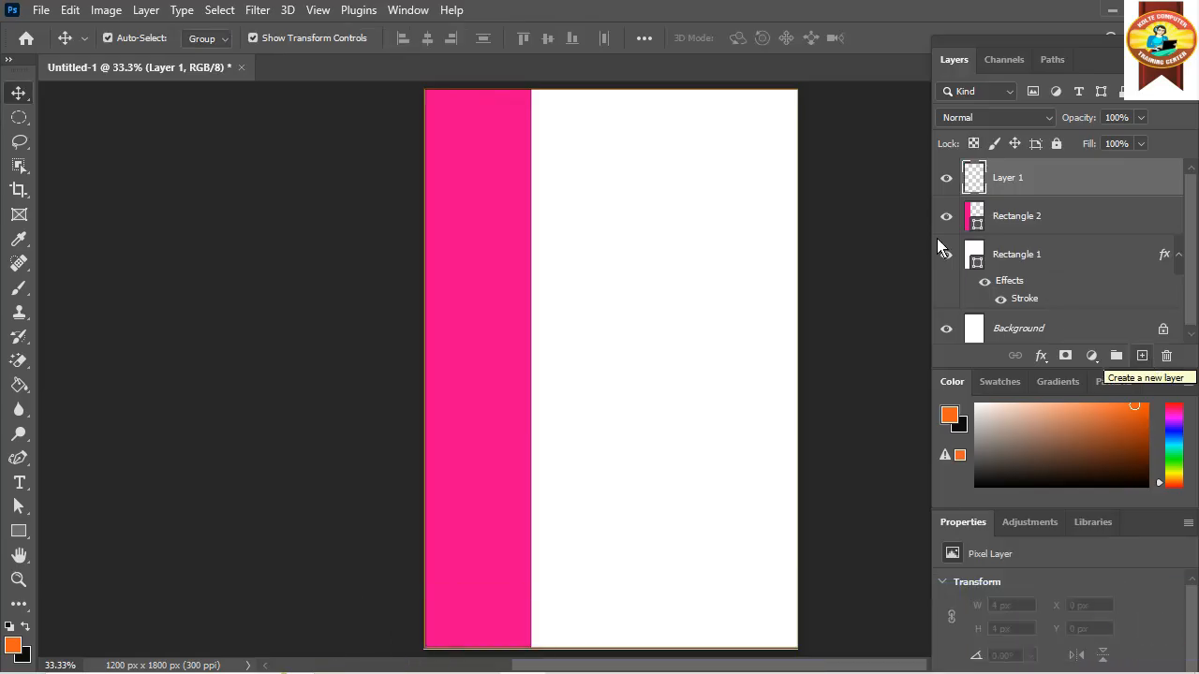
Duplicate the pink rectangle layer within the same document as "Rectangle 2 copy"
{"action": "left_click", "coordinate": [1060, 230]}
{"action": "right_click", "coordinate": [1060, 231]}
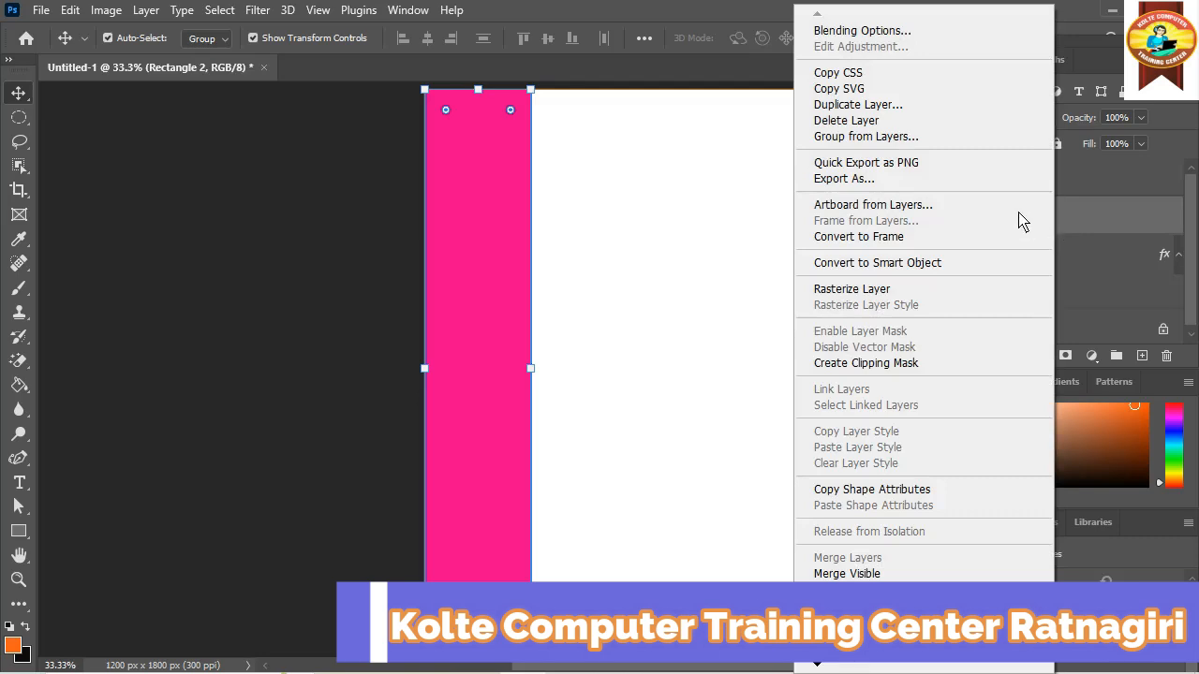
{"action": "left_click", "coordinate": [897, 105]}
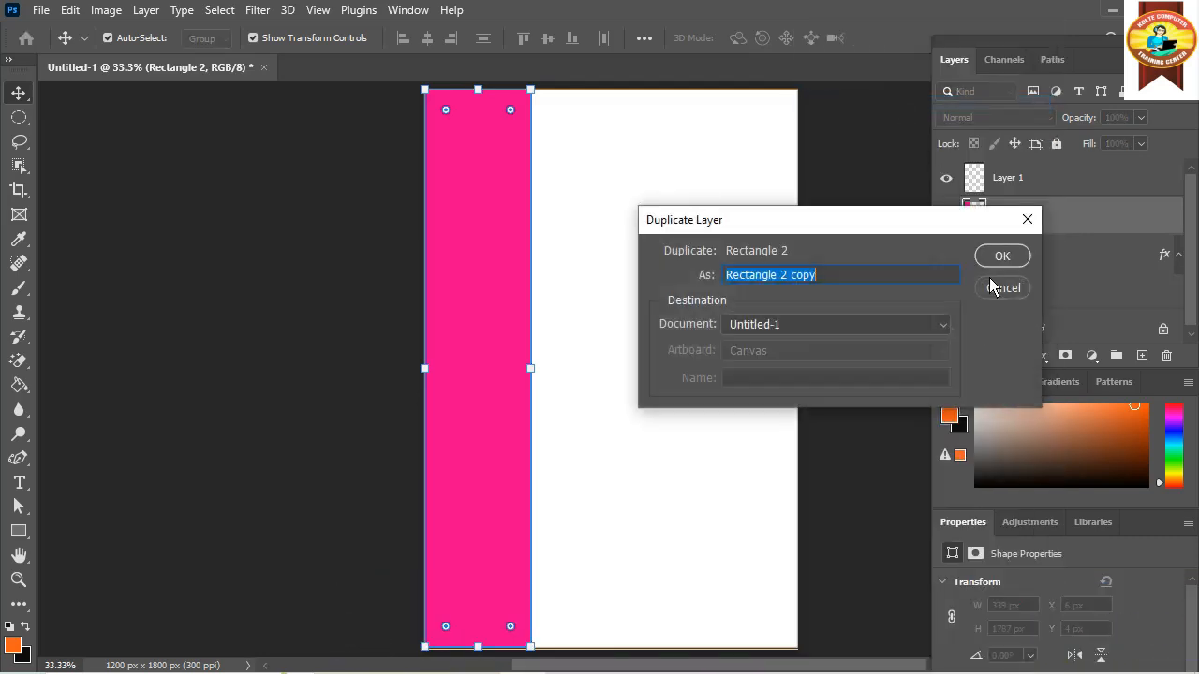
{"action": "left_click", "coordinate": [1000, 257]}
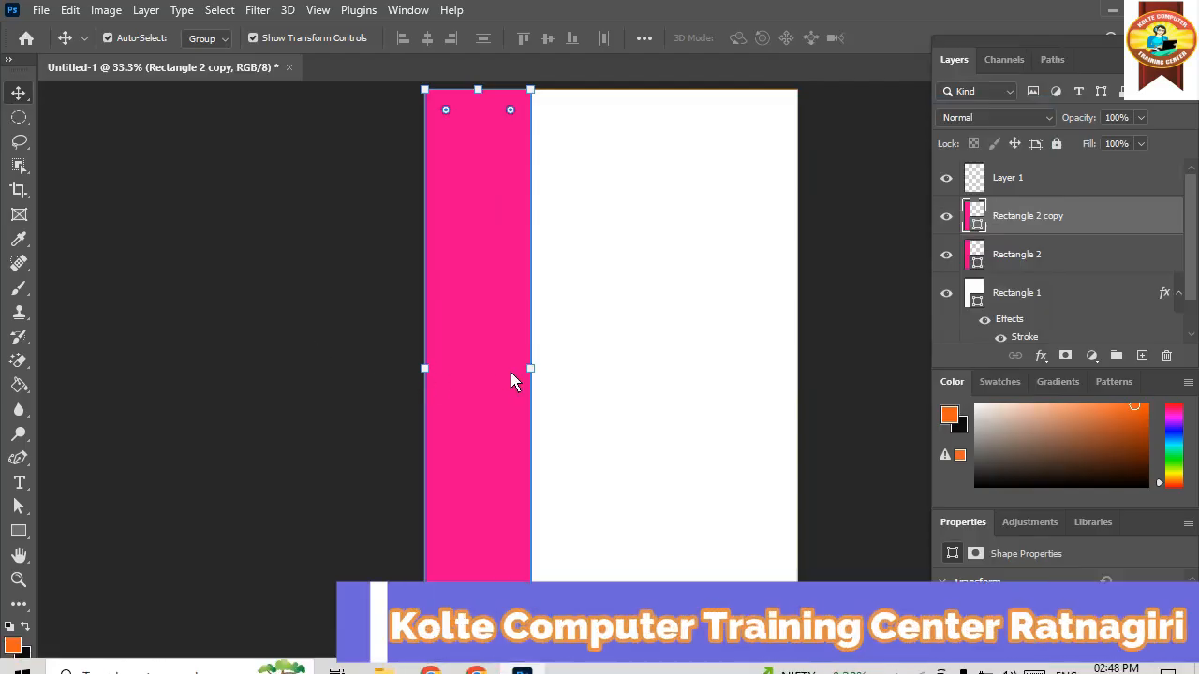
Transform the pink copy into a full-height strip about 8.5% of its width, just right of the original with a narrow white gap
{"action": "left_click_drag", "start_coordinate": [423, 375], "coordinate": [552, 375]}
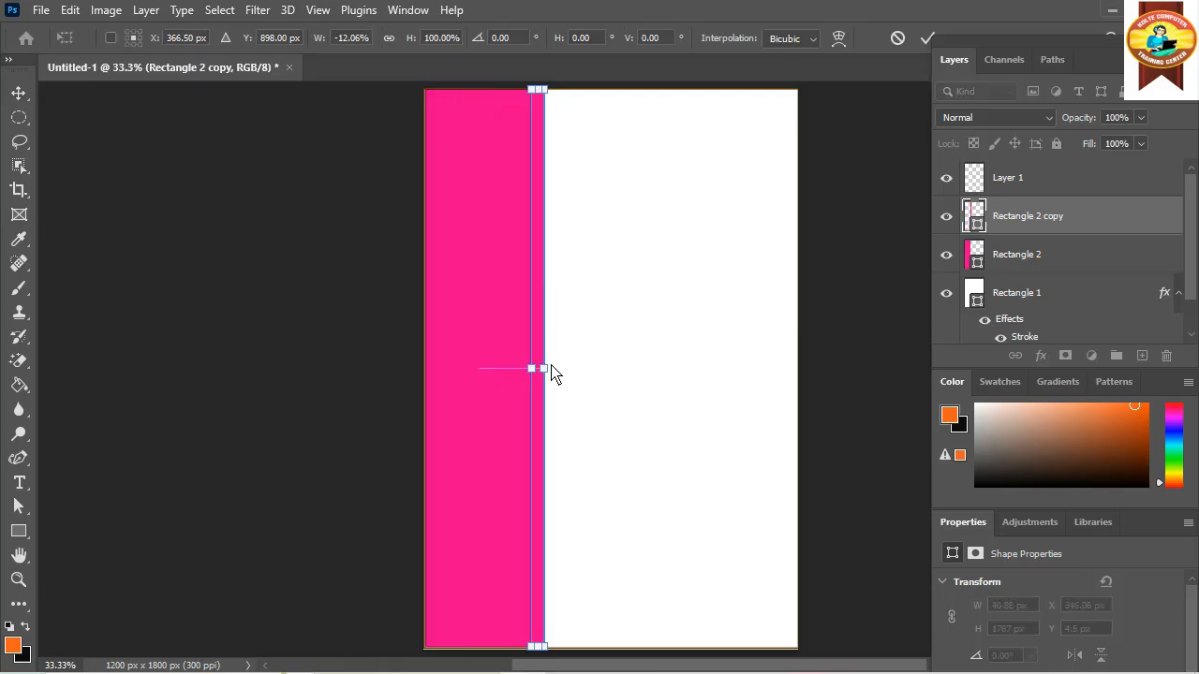
{"action": "key", "text": "Right"}
{"action": "key", "text": "Right"}
{"action": "key", "text": "Right"}
{"action": "key", "text": "Right"}
{"action": "key", "text": "Right"}
{"action": "key", "text": "Right"}
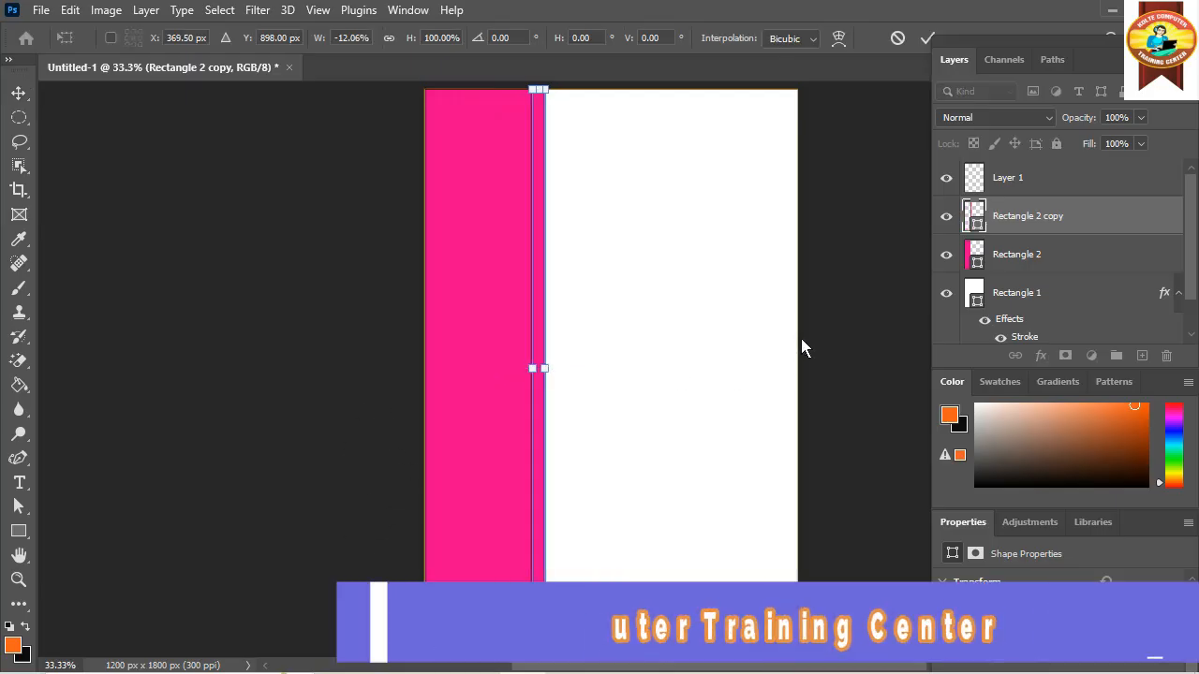
{"action": "key", "text": "Right"}
{"action": "key", "text": "Right"}
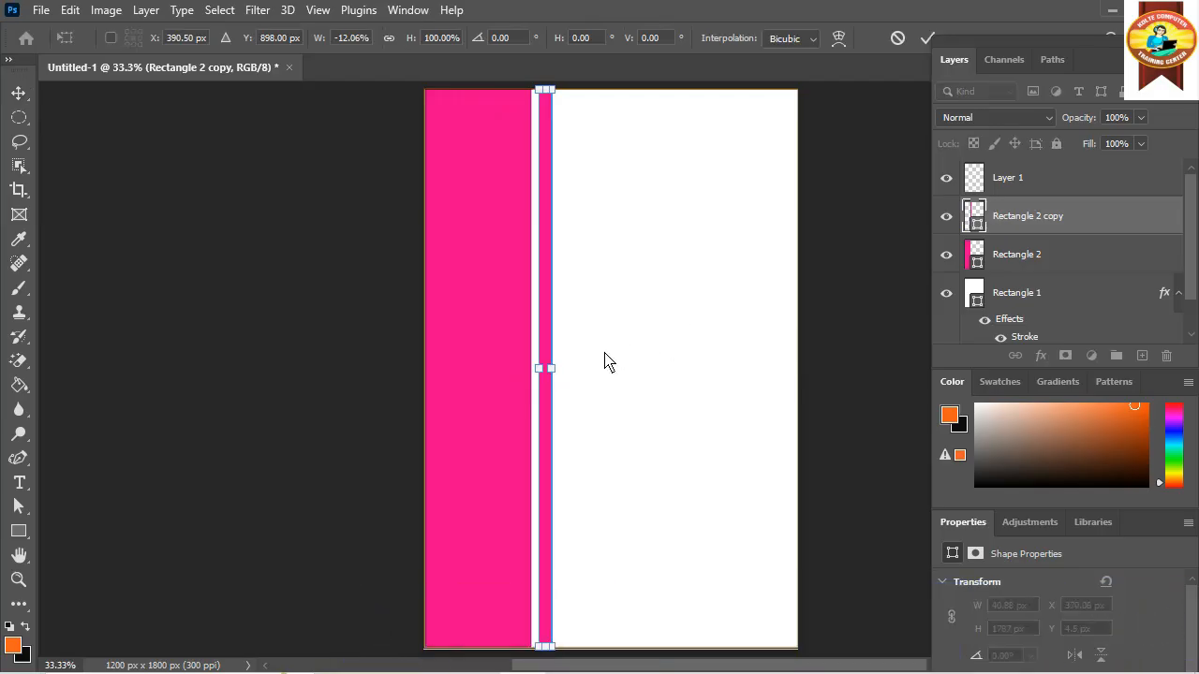
{"action": "left_click_drag", "start_coordinate": [557, 376], "coordinate": [551, 378]}
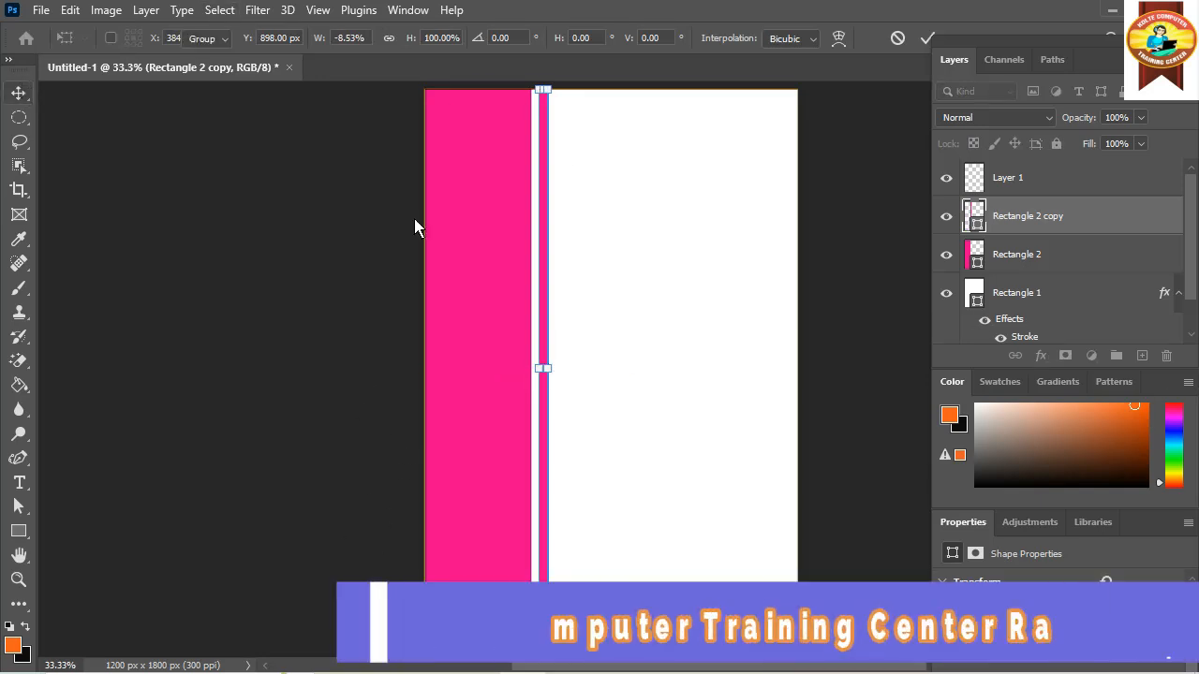
{"action": "key", "text": "Return"}
Apply the strip's transform and place the blue three-tier cake picture "images (2)" as an embedded object on the empty Layer 1
{"action": "left_click", "coordinate": [650, 268]}
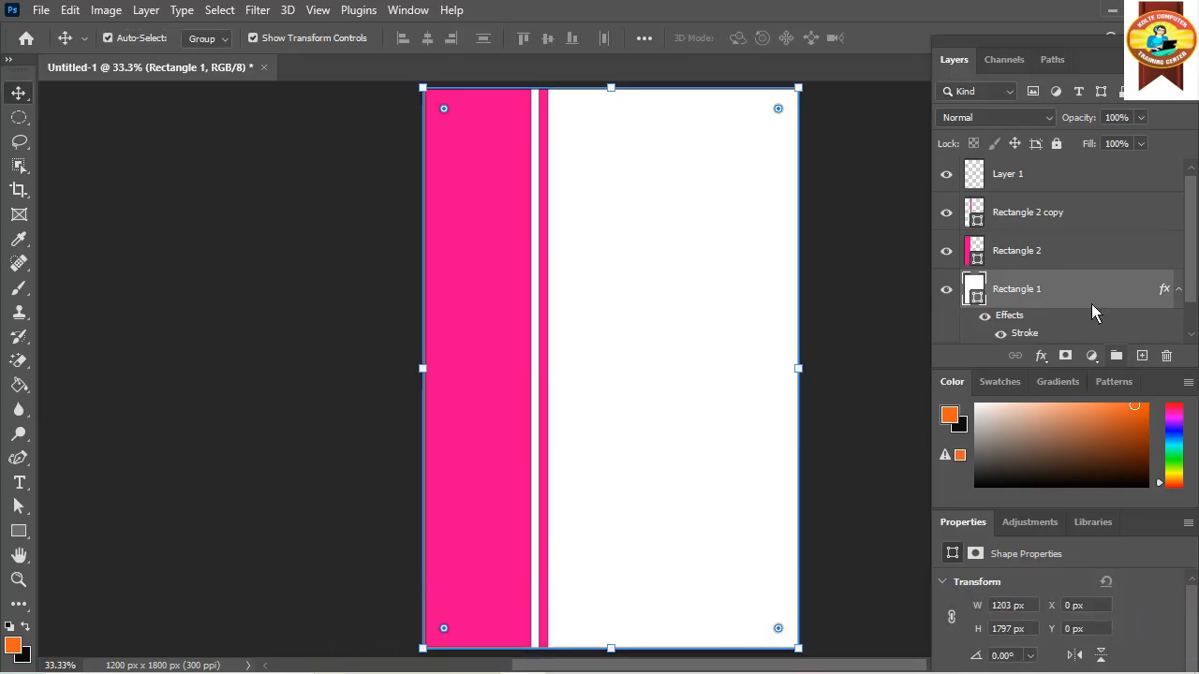
{"action": "left_click", "coordinate": [1019, 178]}
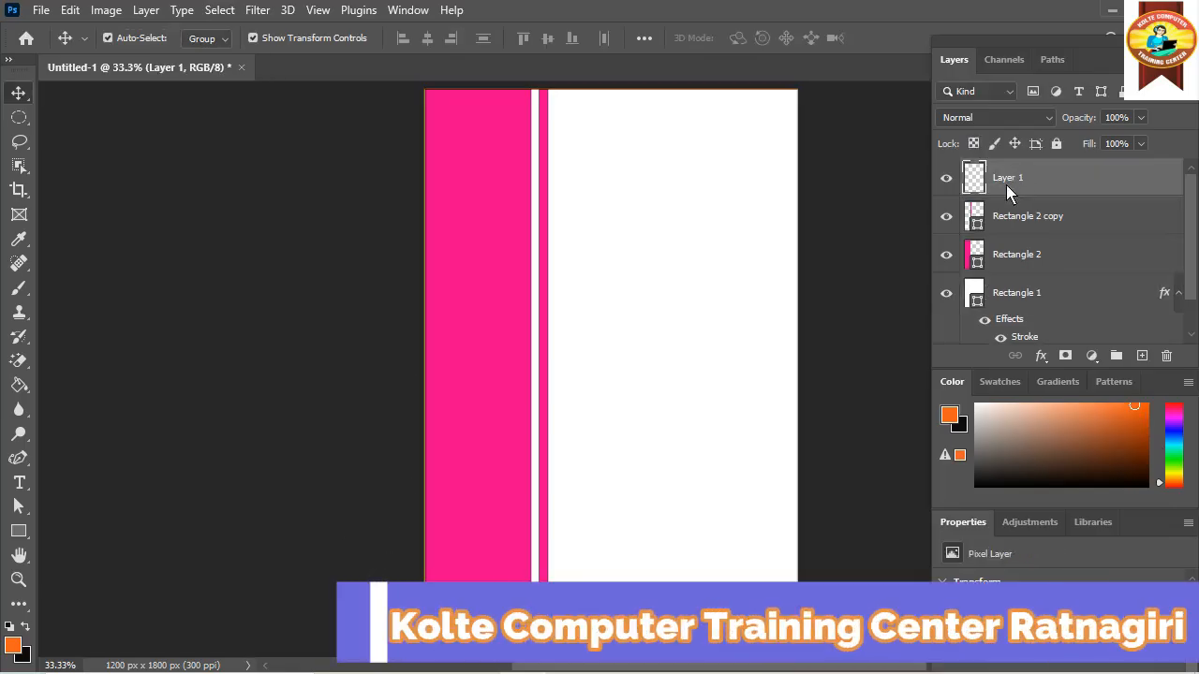
{"action": "left_click", "coordinate": [40, 11]}
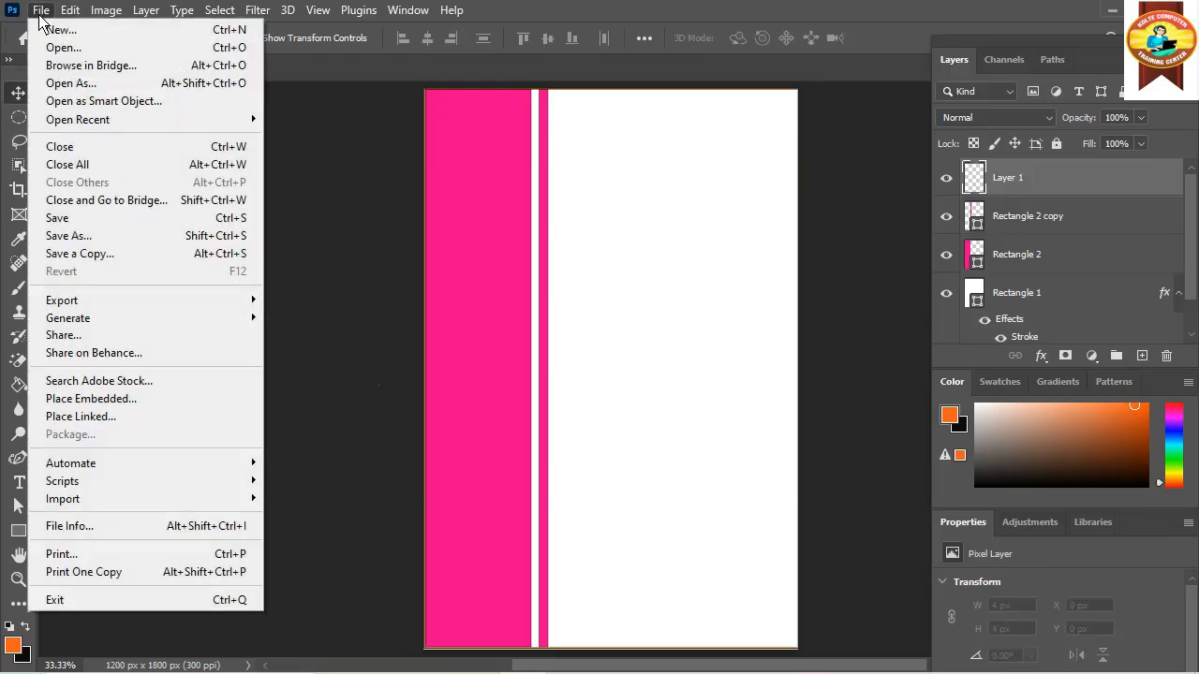
{"action": "left_click", "coordinate": [80, 404]}
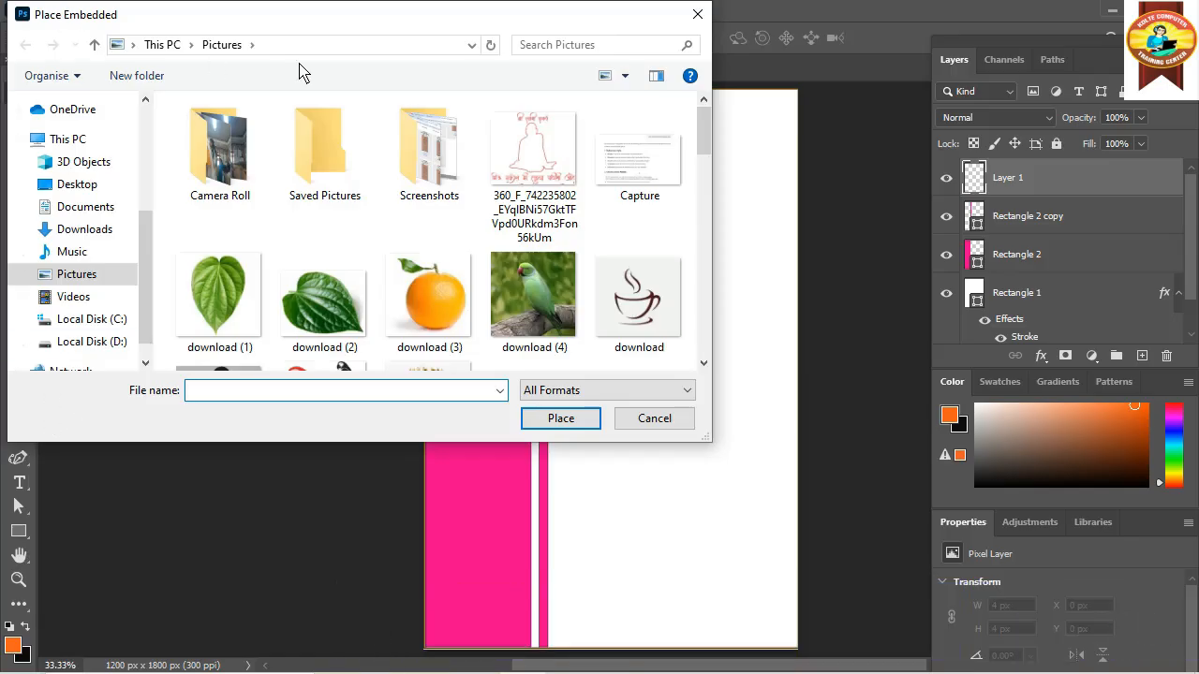
{"action": "left_click_drag", "start_coordinate": [704, 122], "coordinate": [685, 166]}
{"action": "left_click", "coordinate": [429, 174]}
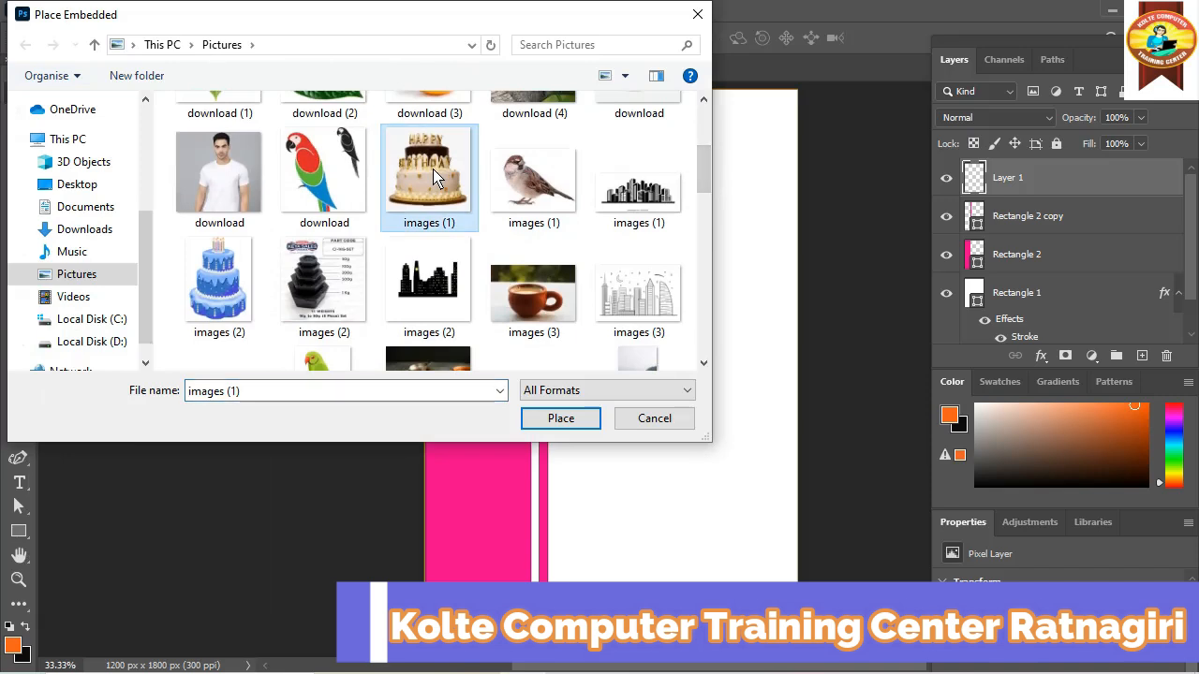
{"action": "left_click", "coordinate": [214, 279]}
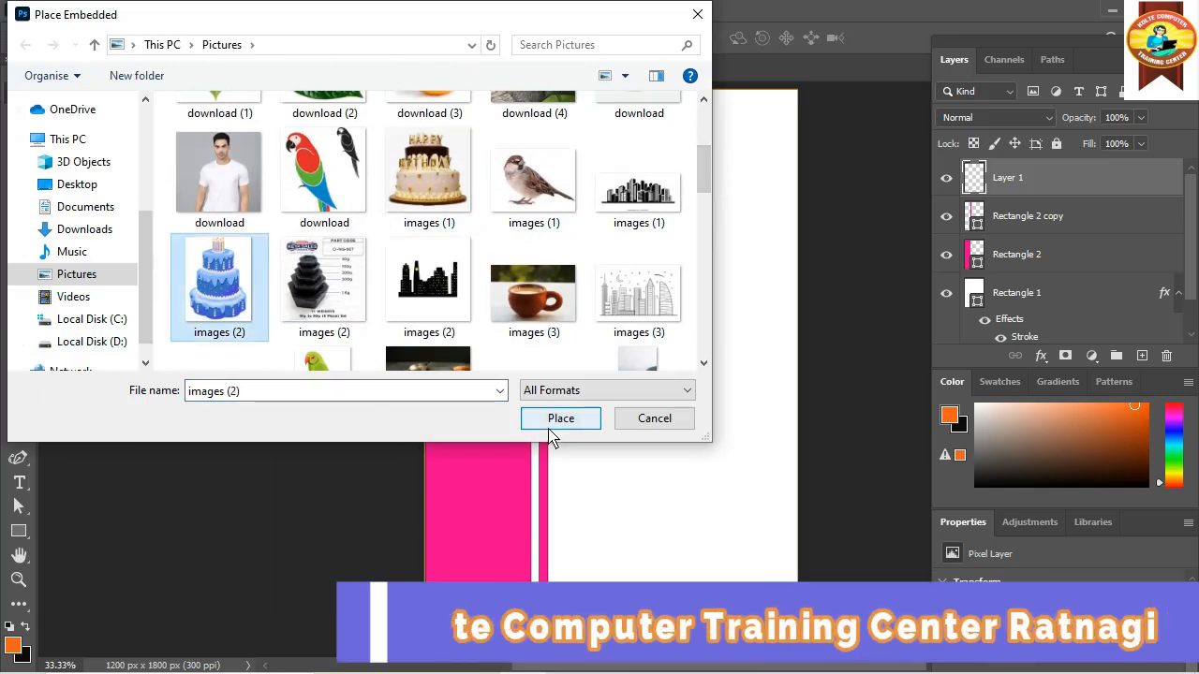
{"action": "left_click", "coordinate": [551, 433]}
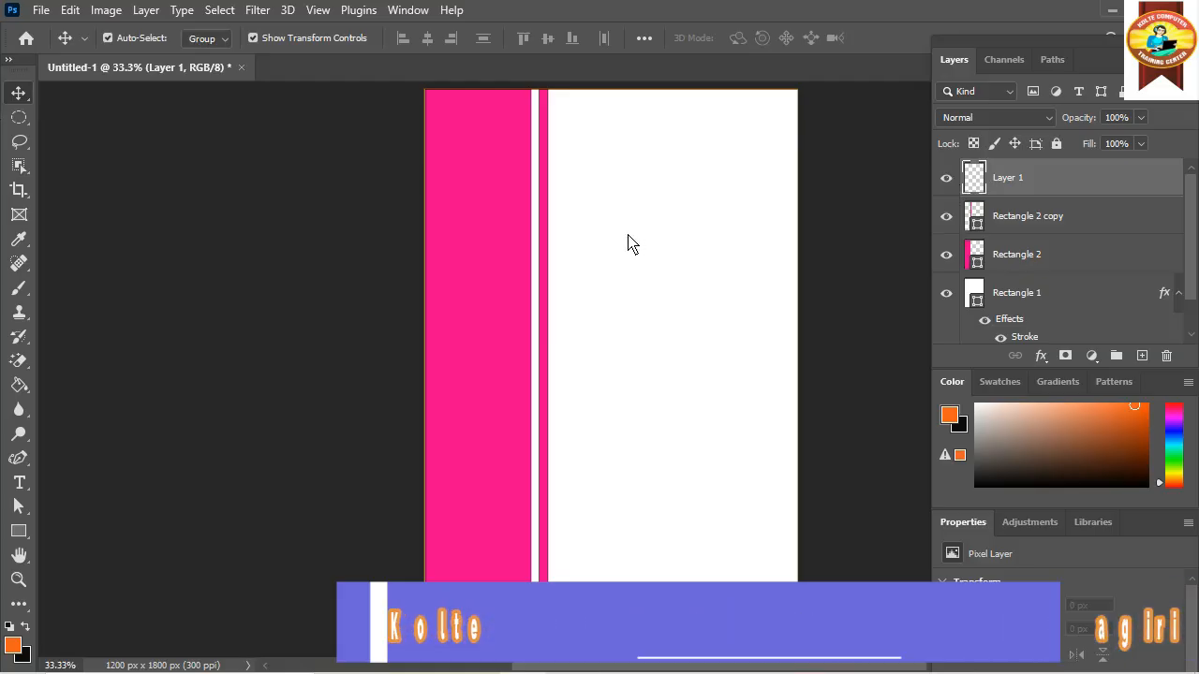
{"action": "key", "text": "Return"}
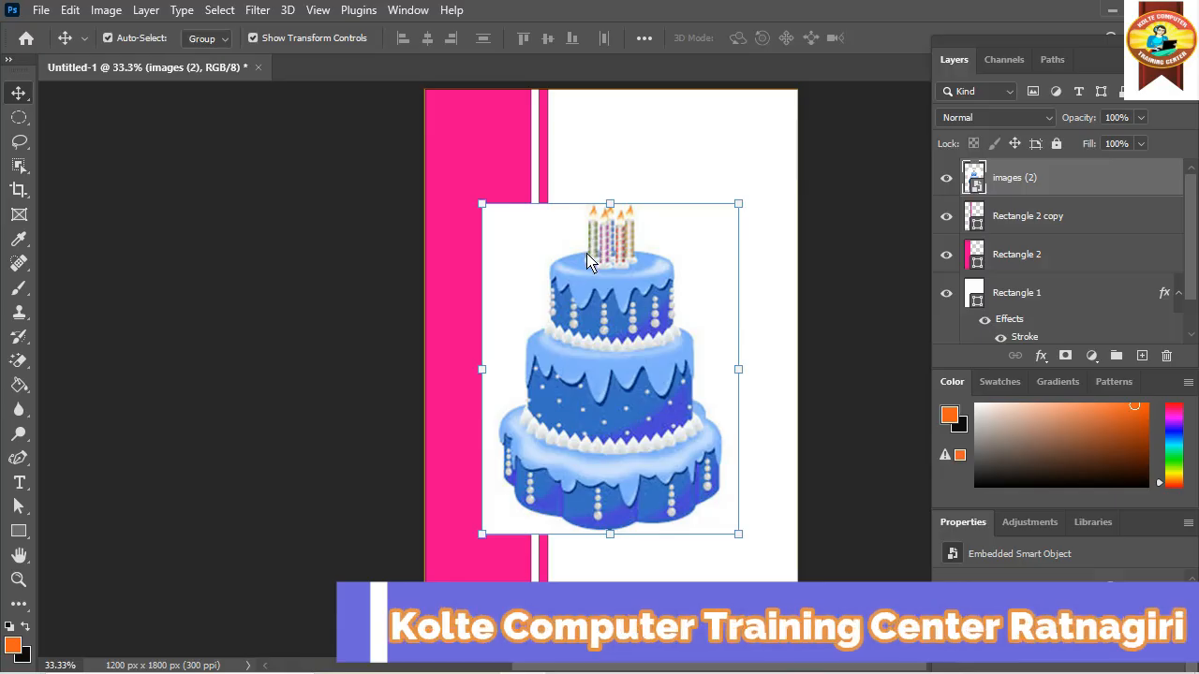
Scale the blue cake image to about 60% width and 58% height and place it across the pink bands in the canvas's upper half
{"action": "left_click_drag", "start_coordinate": [535, 235], "coordinate": [523, 306]}
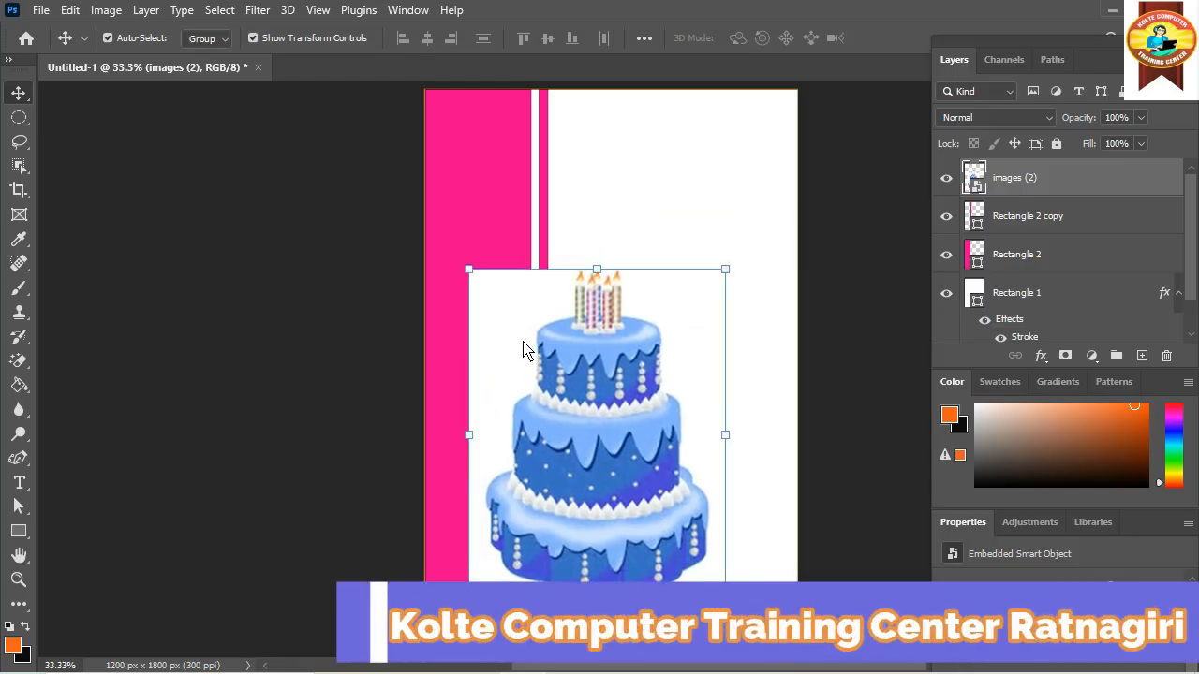
{"action": "left_click_drag", "start_coordinate": [727, 277], "coordinate": [610, 425]}
{"action": "left_click_drag", "start_coordinate": [566, 503], "coordinate": [564, 574]}
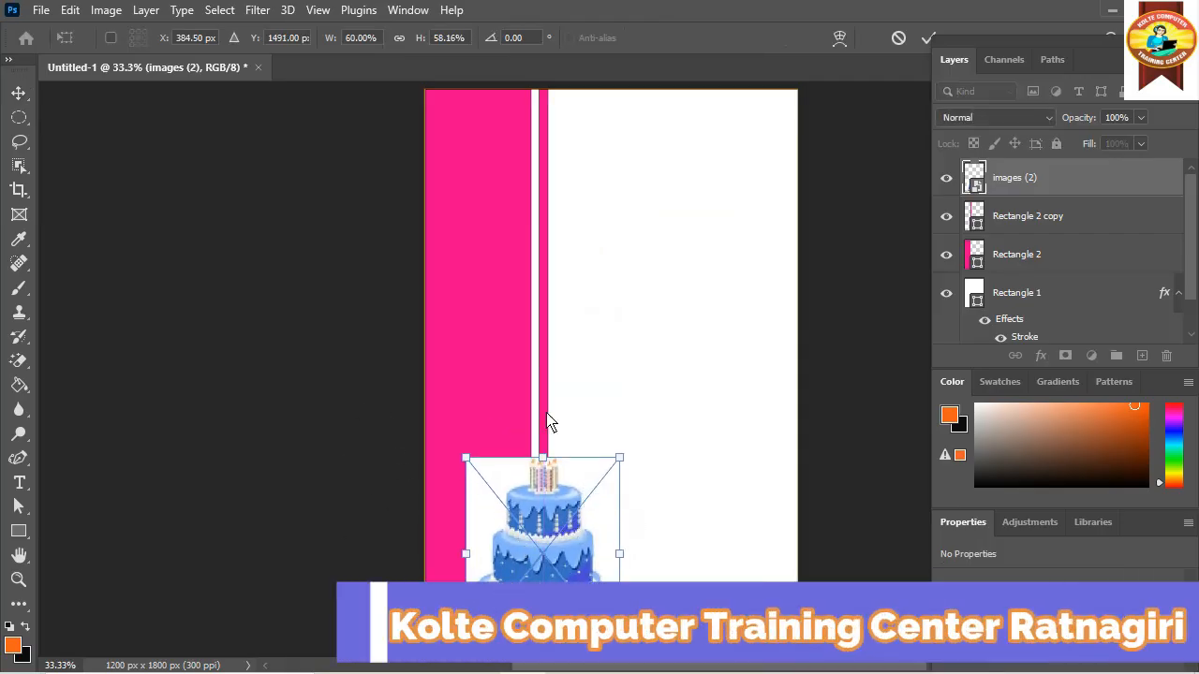
{"action": "left_click_drag", "start_coordinate": [565, 529], "coordinate": [547, 298]}
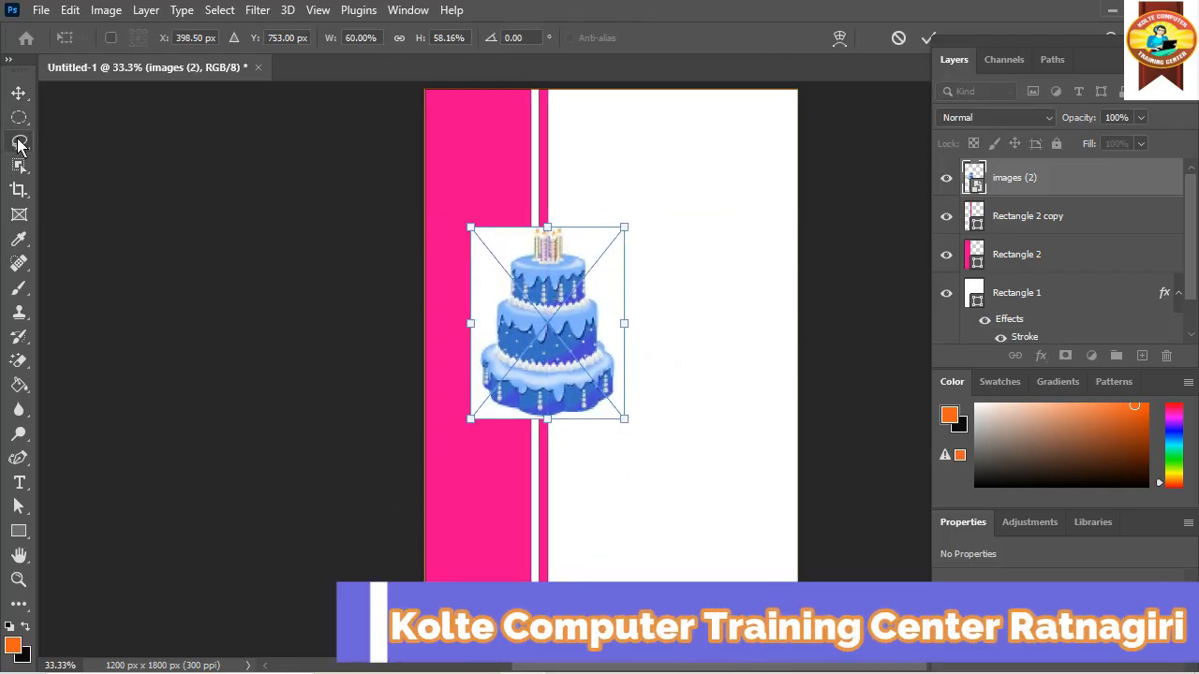
{"action": "left_click", "coordinate": [18, 138]}
Try to select the blue cake and its candles with the Quick Selection tool
{"action": "left_click", "coordinate": [17, 167]}
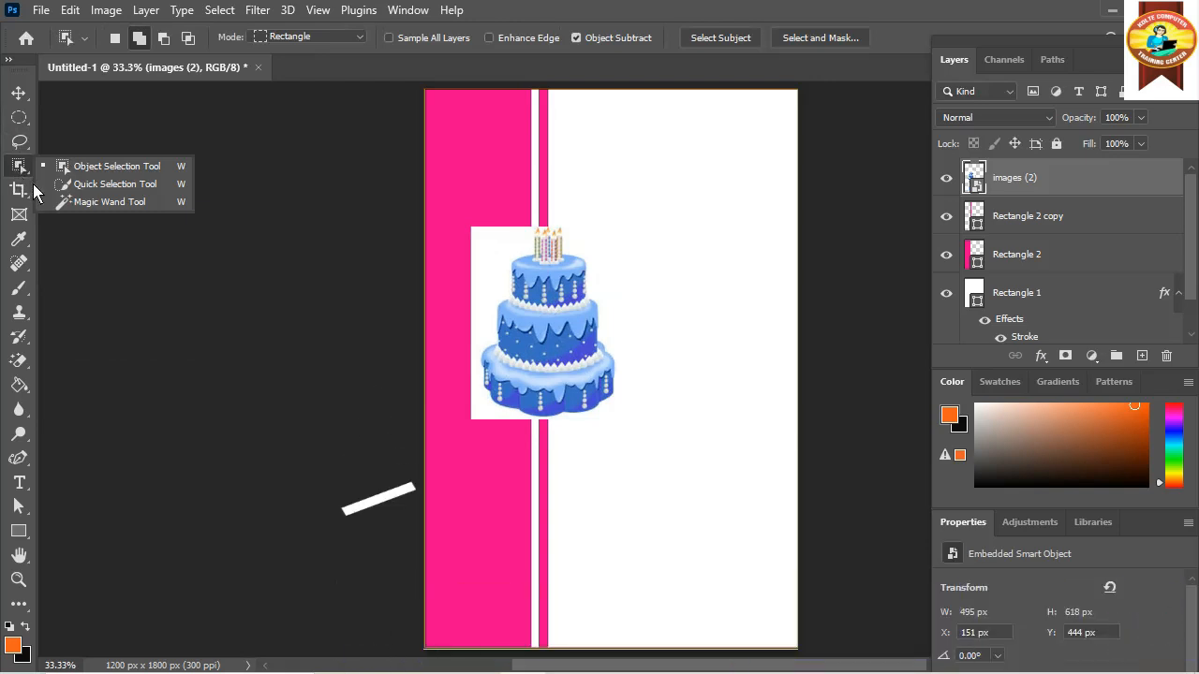
{"action": "left_click", "coordinate": [105, 185]}
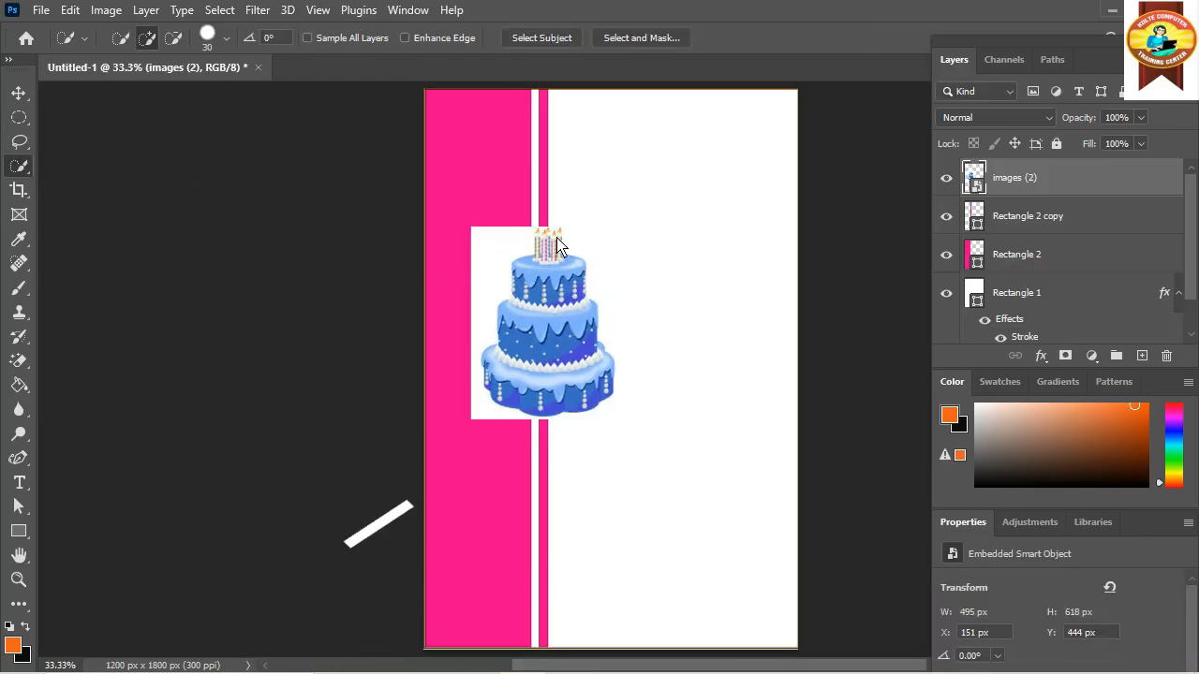
{"action": "left_click_drag", "start_coordinate": [565, 252], "coordinate": [572, 298]}
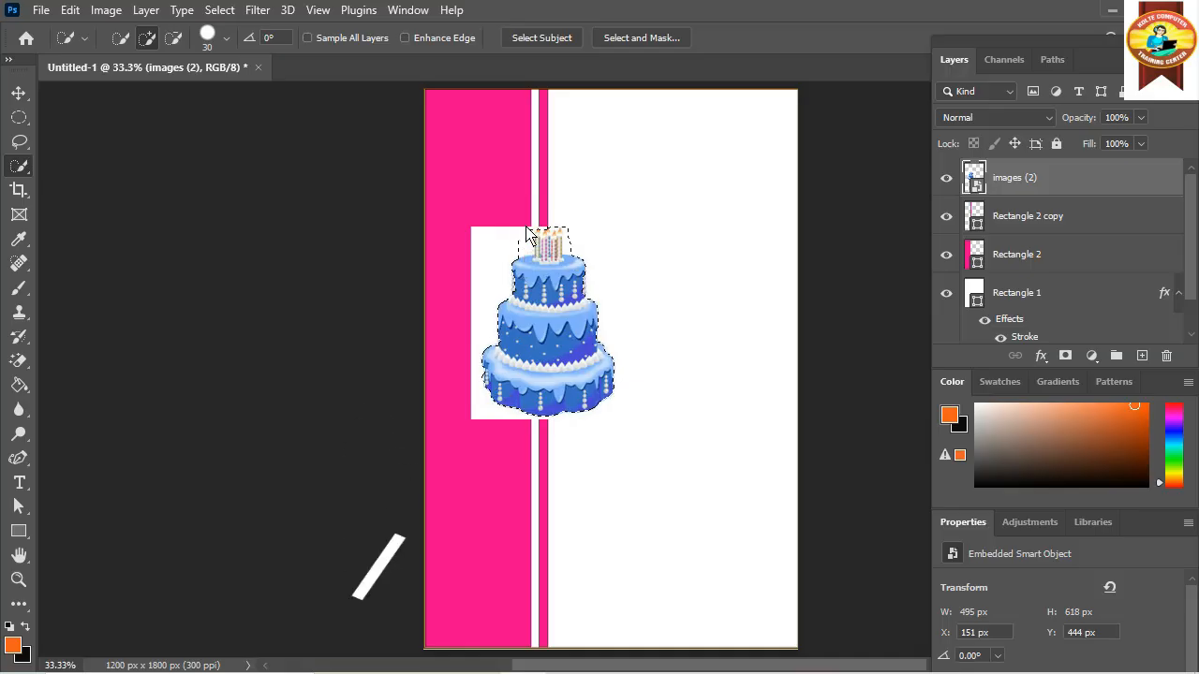
{"action": "scroll", "coordinate": [530, 221], "scroll_direction": "up", "scroll_amount": 5}
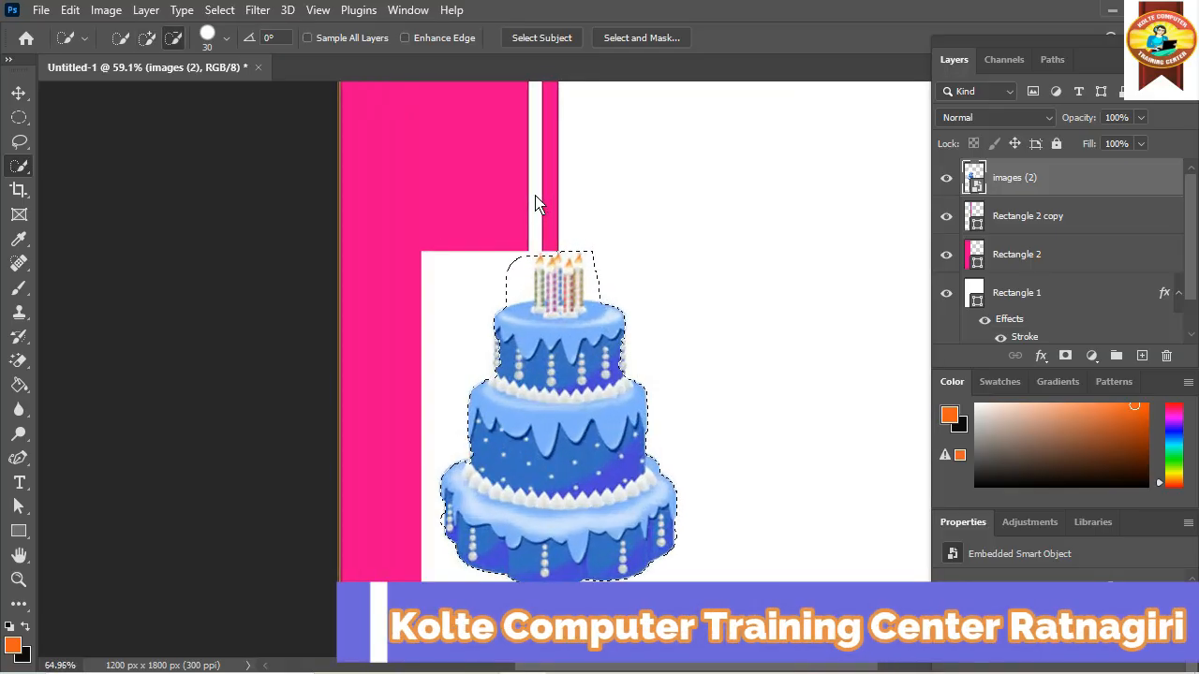
{"action": "scroll", "coordinate": [535, 205], "scroll_direction": "up", "scroll_amount": 3}
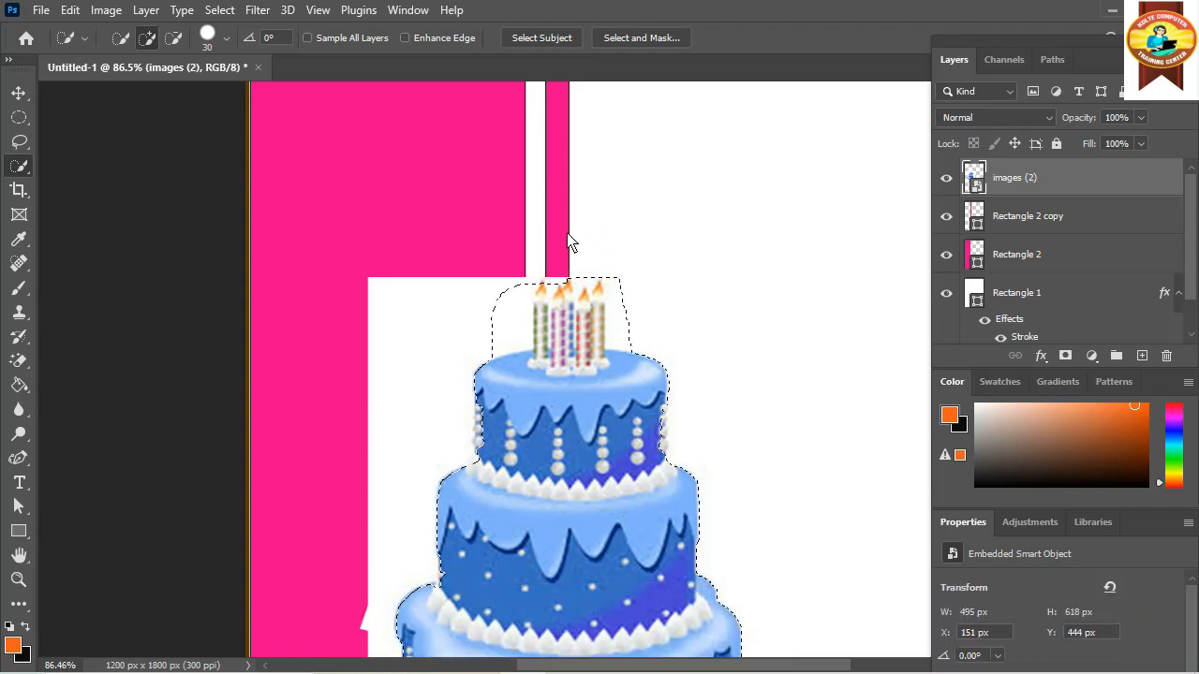
{"action": "scroll", "coordinate": [546, 379], "scroll_direction": "down", "scroll_amount": 2}
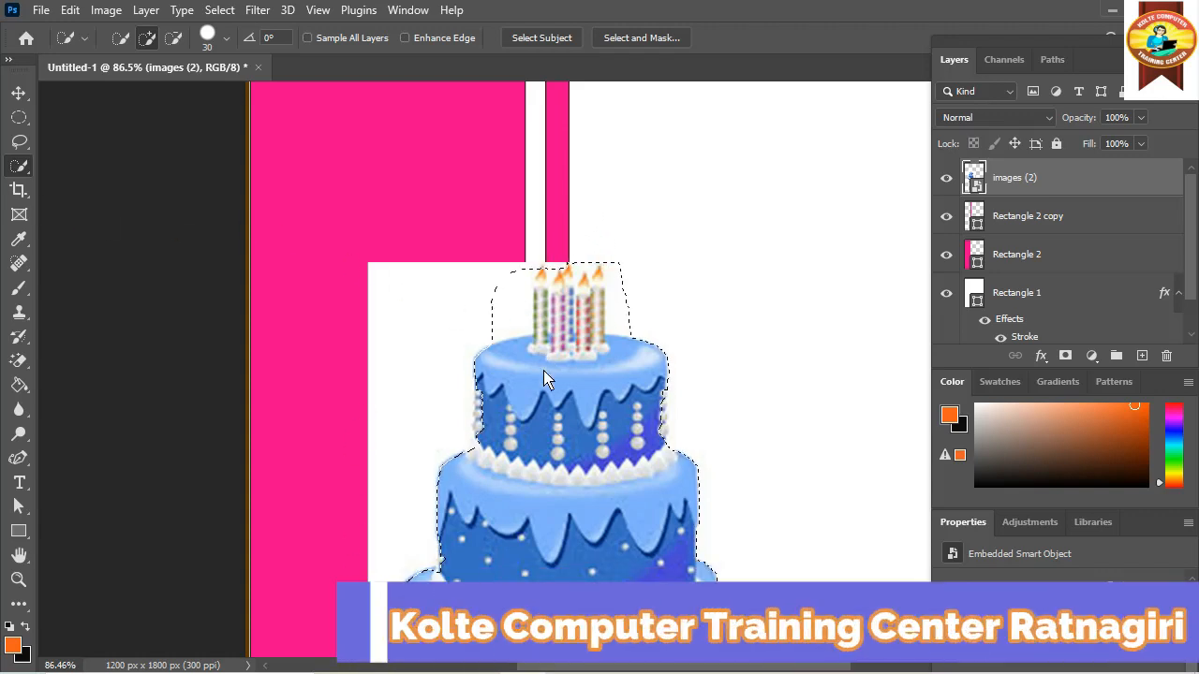
{"action": "scroll", "coordinate": [547, 379], "scroll_direction": "down", "scroll_amount": 3}
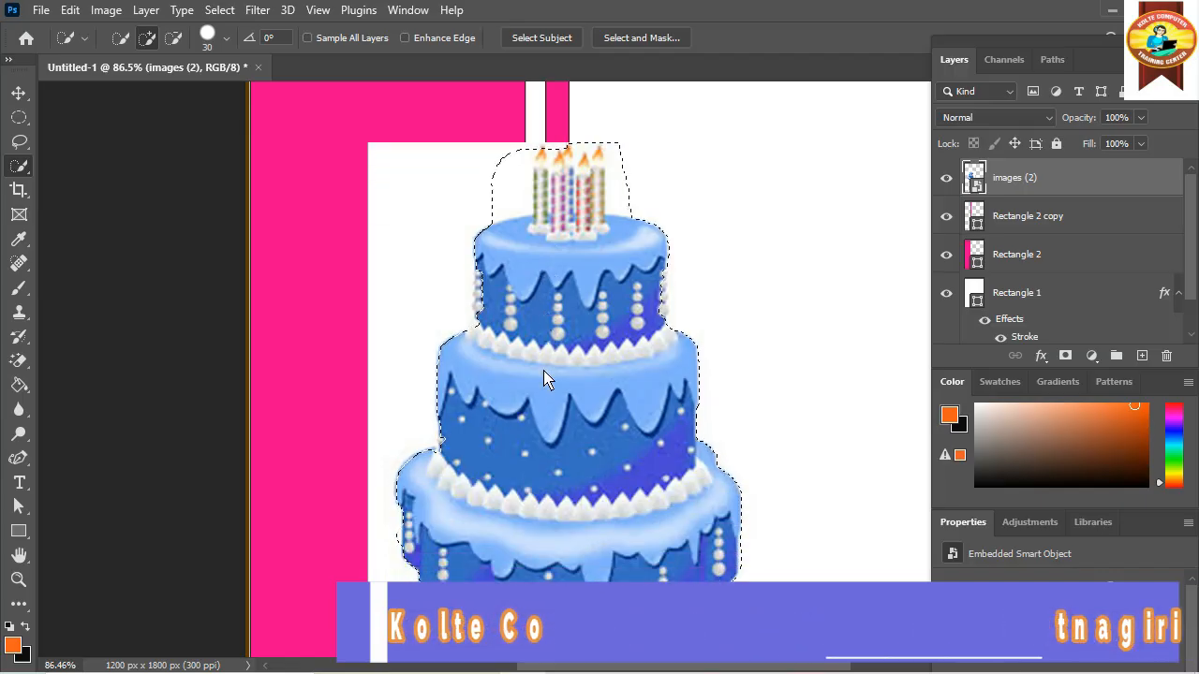
Discard the rough selection around the blue cake
{"action": "right_click", "coordinate": [19, 166]}
{"action": "left_click", "coordinate": [112, 167]}
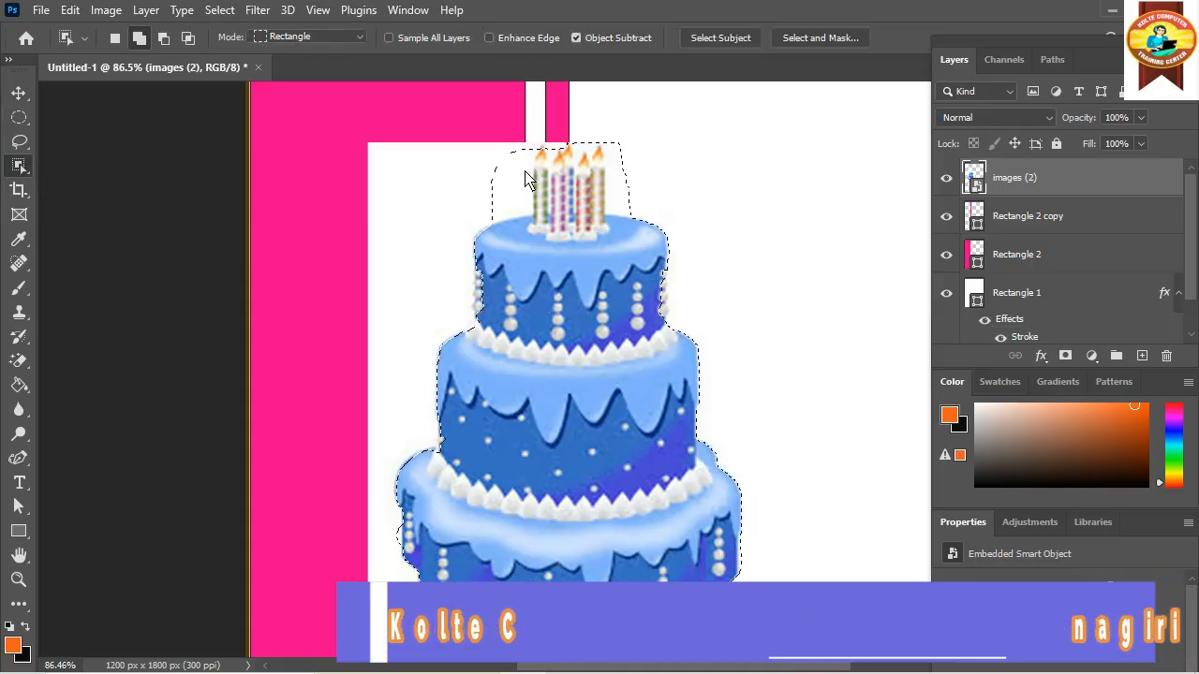
{"action": "left_click", "coordinate": [18, 94]}
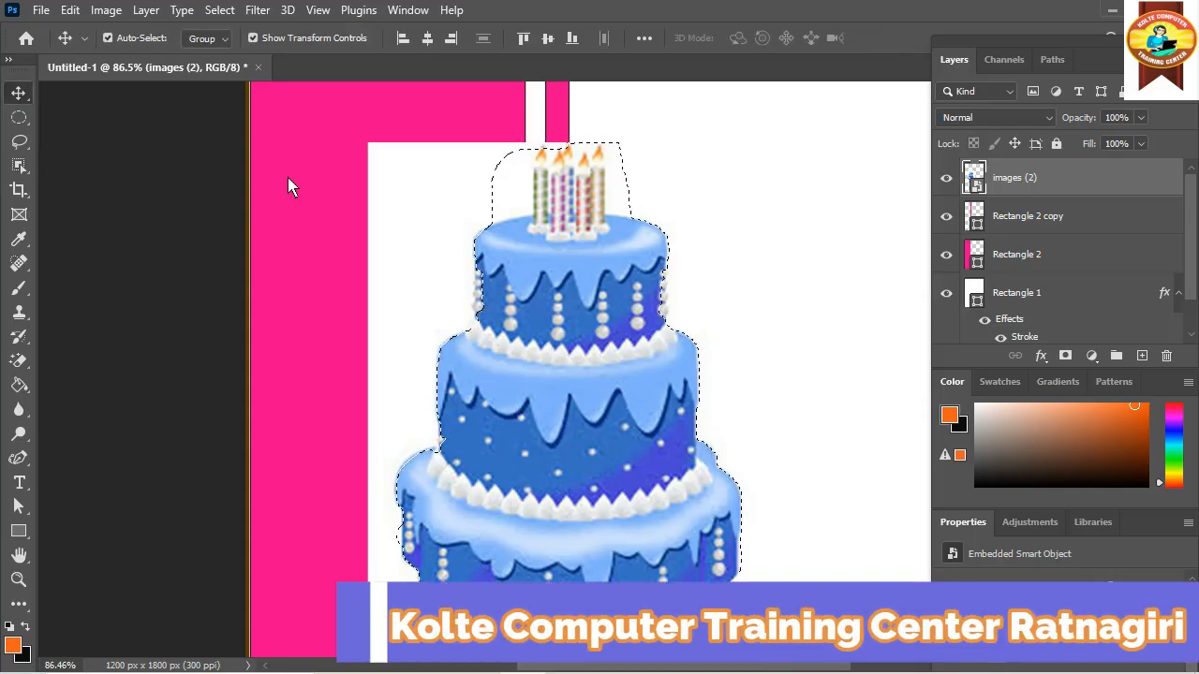
{"action": "left_click", "coordinate": [19, 117]}
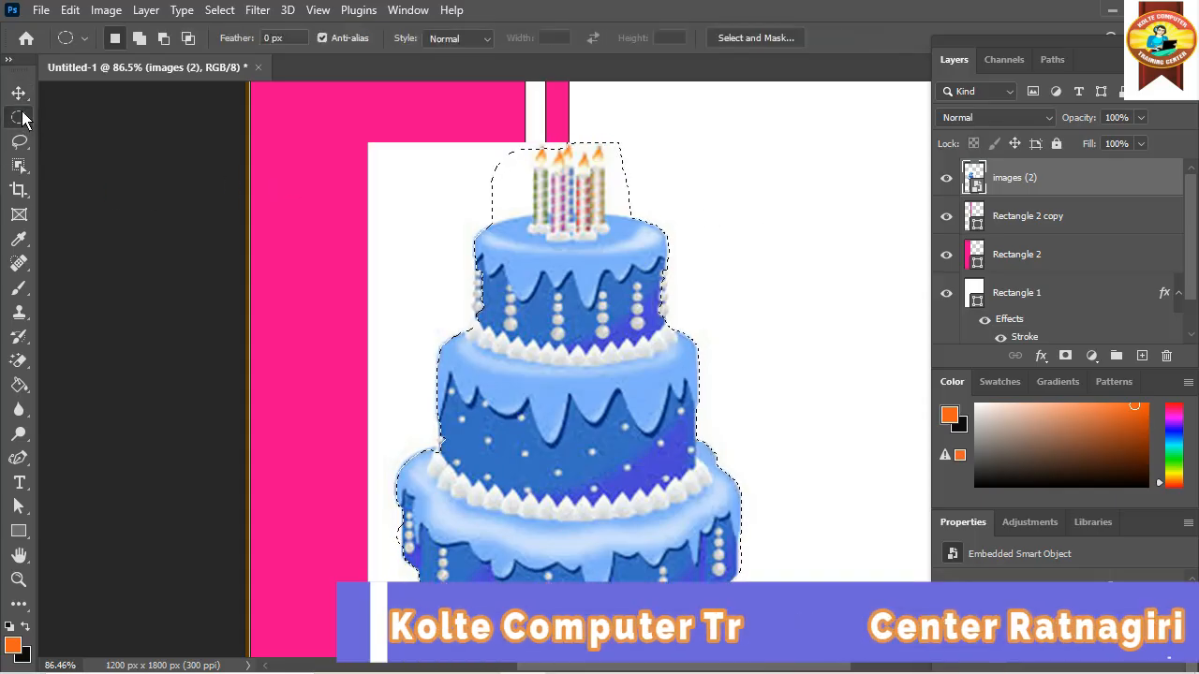
{"action": "left_click", "coordinate": [515, 189]}
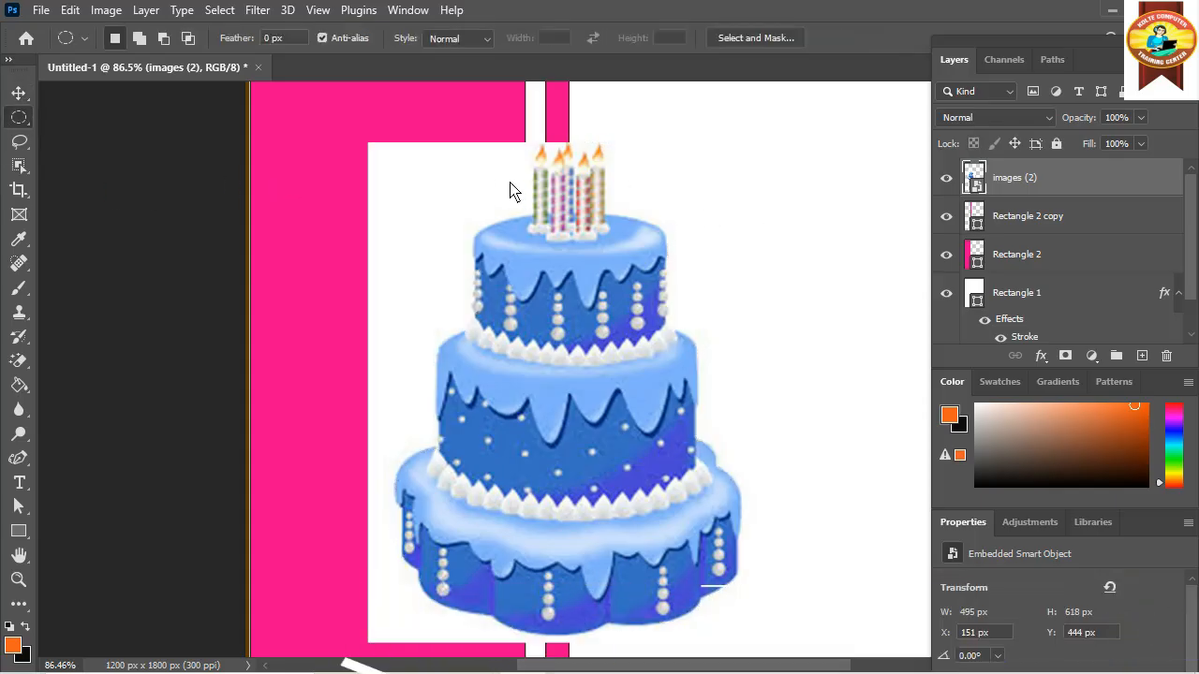
Select the whole blue cake with its candles using the Object Selection tool in Rectangle mode
{"action": "left_click", "coordinate": [19, 166]}
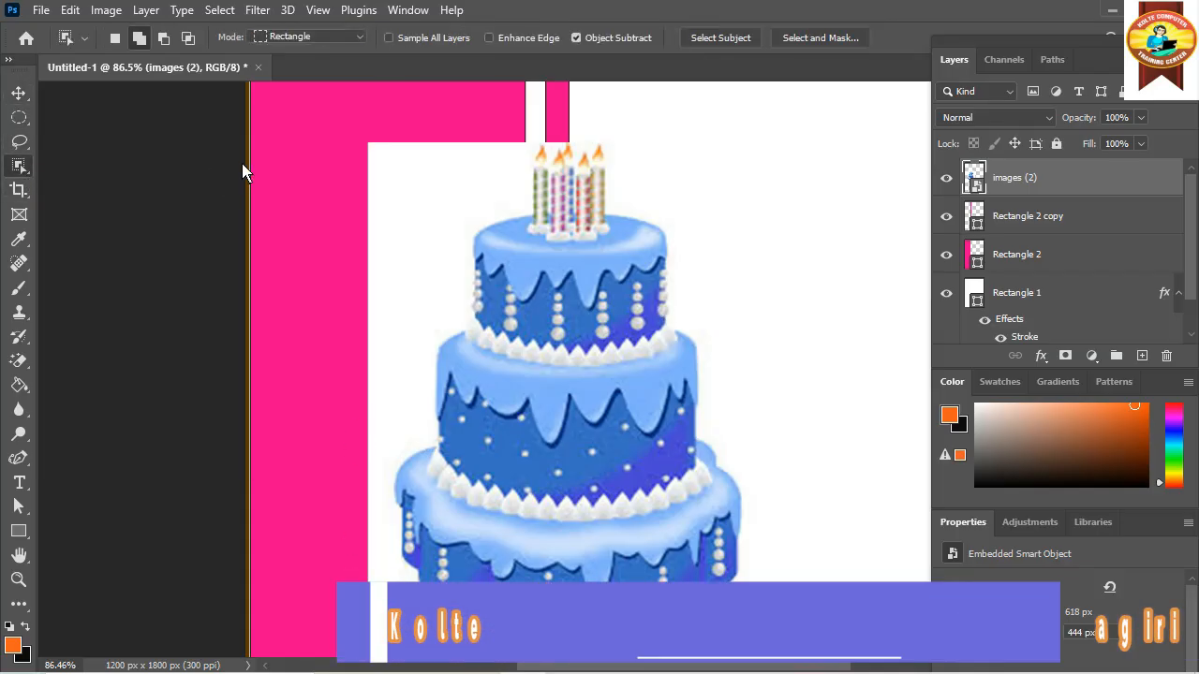
{"action": "left_click_drag", "start_coordinate": [523, 138], "coordinate": [787, 581]}
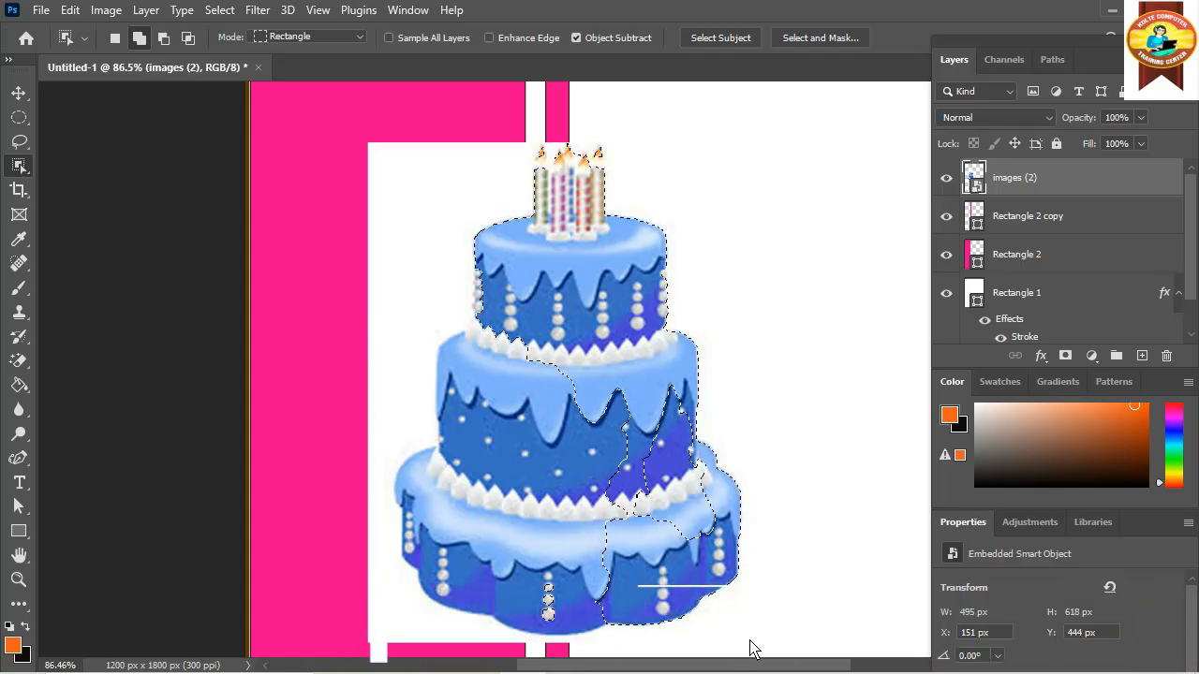
{"action": "left_click_drag", "start_coordinate": [752, 637], "coordinate": [391, 152]}
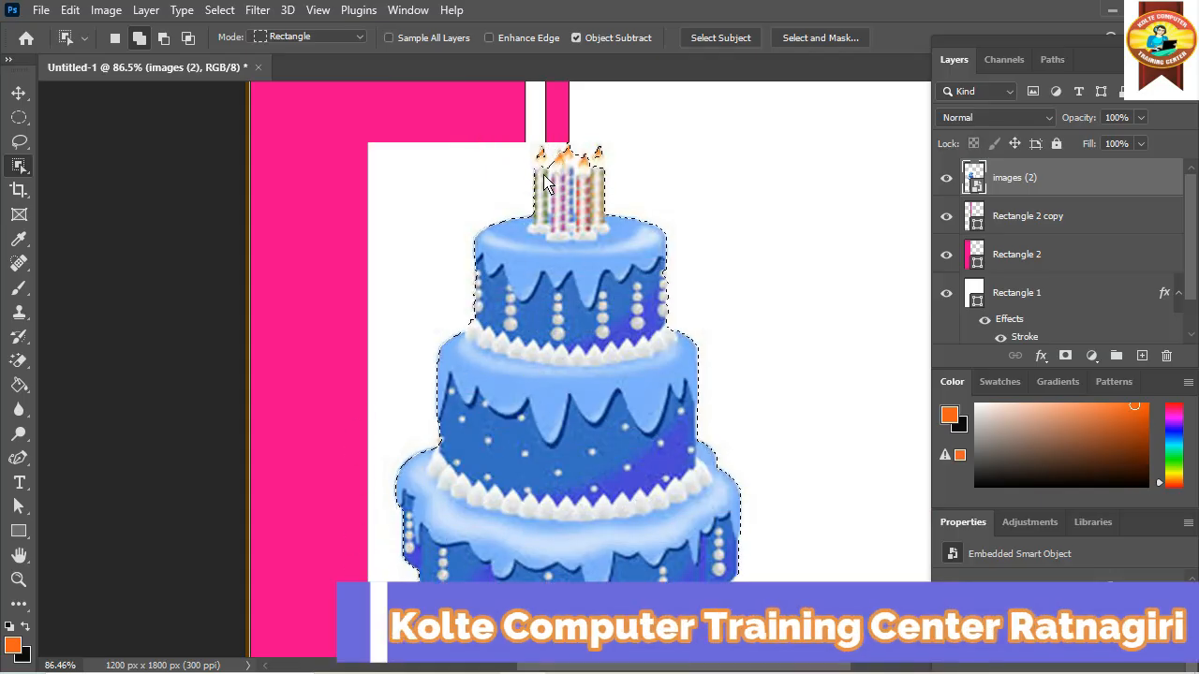
Try to add the area between the candle flames to the cake selection with the Object Selection tool
{"action": "scroll", "coordinate": [546, 182], "scroll_direction": "up", "scroll_amount": 5}
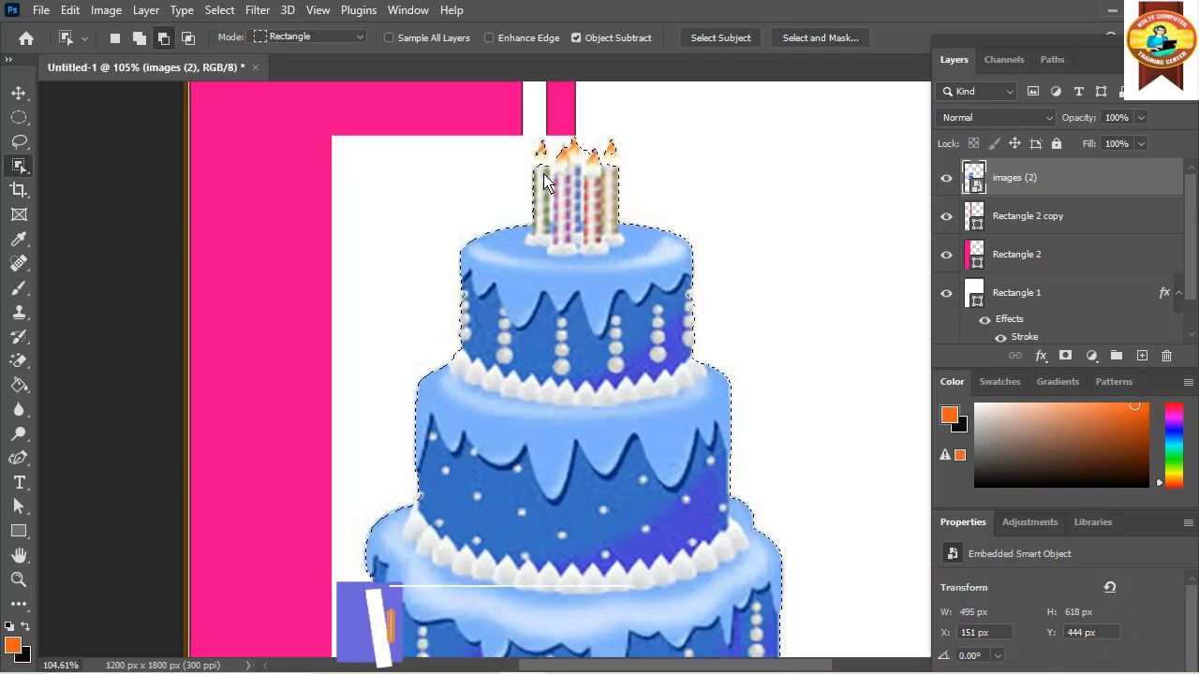
{"action": "left_click", "coordinate": [138, 37]}
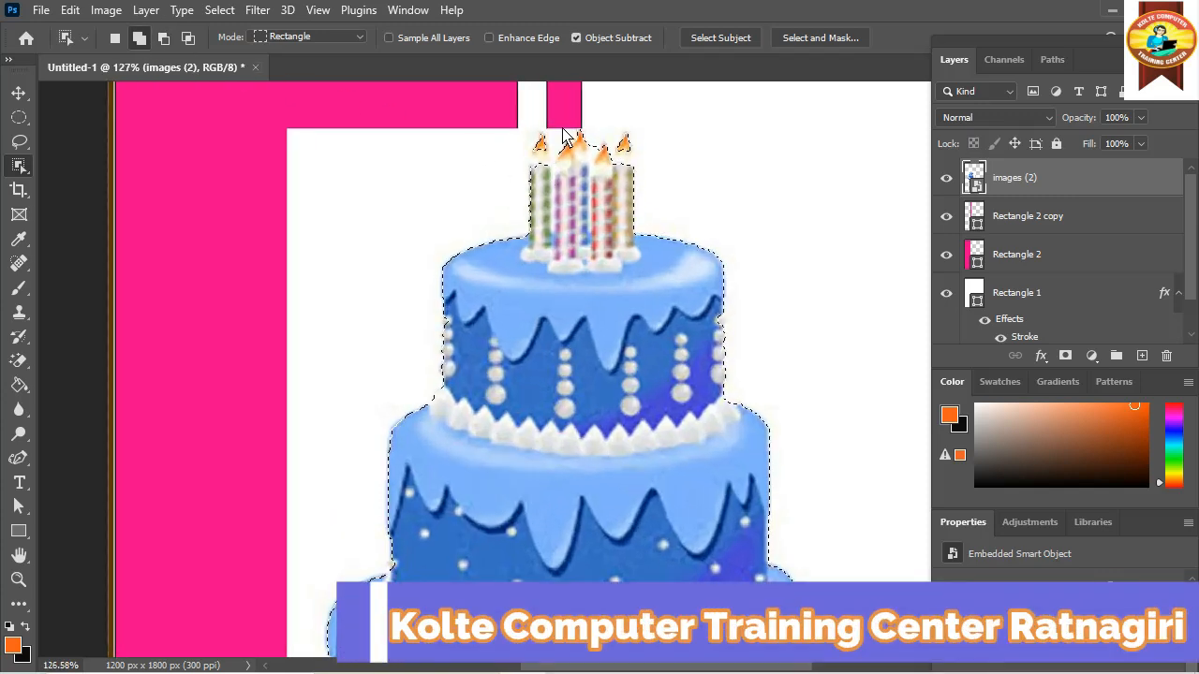
{"action": "mouse_move", "coordinate": [565, 156]}
{"action": "left_mouse_down"}
{"action": "mouse_move", "coordinate": [583, 197]}
{"action": "mouse_move", "coordinate": [555, 143]}
{"action": "left_mouse_up"}
{"action": "left_click_drag", "start_coordinate": [575, 155], "coordinate": [559, 144]}
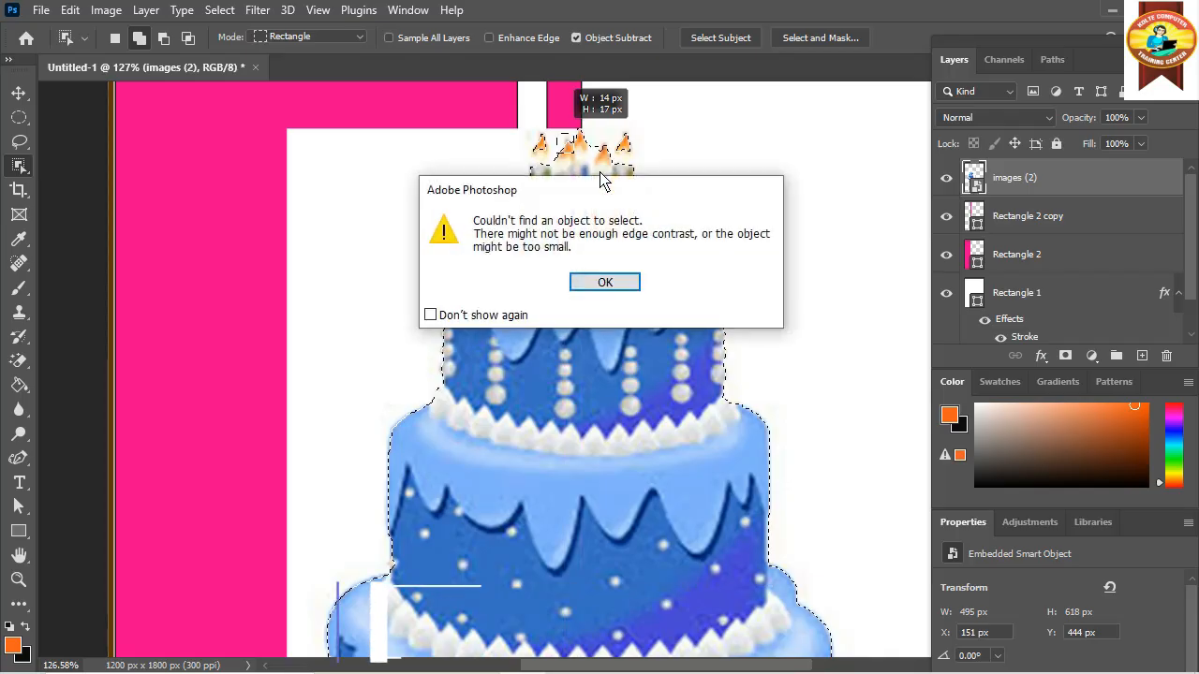
{"action": "left_click", "coordinate": [605, 284]}
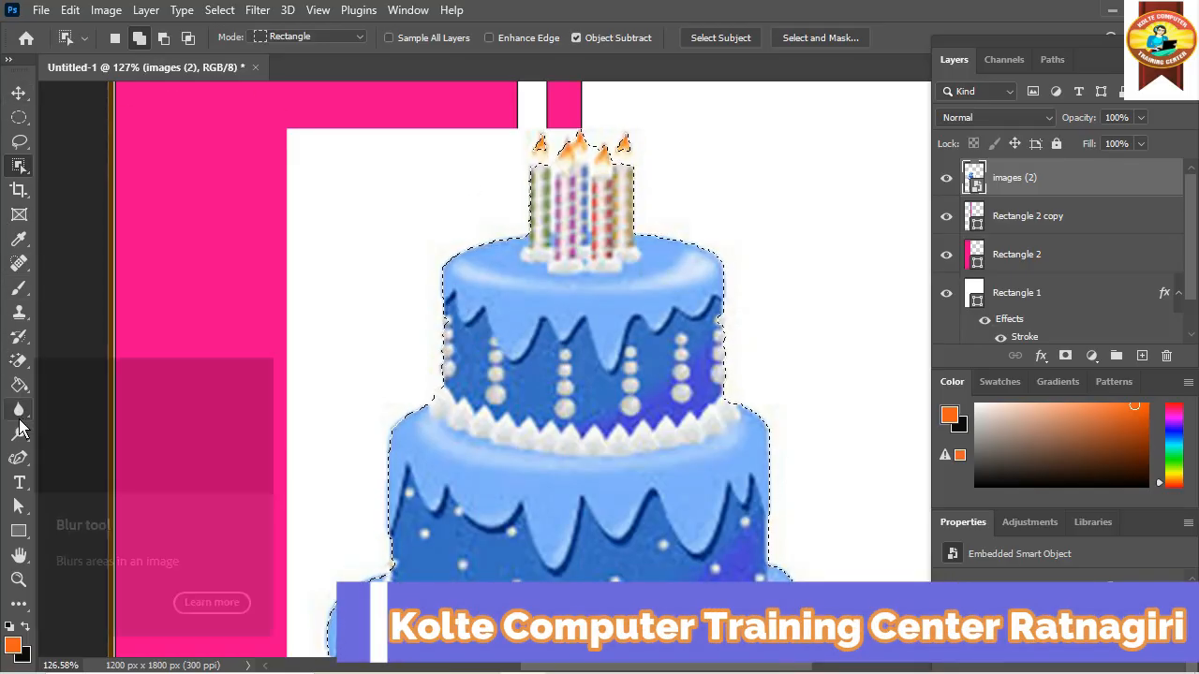
Copy the selected cake onto a new layer and hide the original "images (2)" layer with the white background
{"action": "left_click", "coordinate": [1142, 357]}
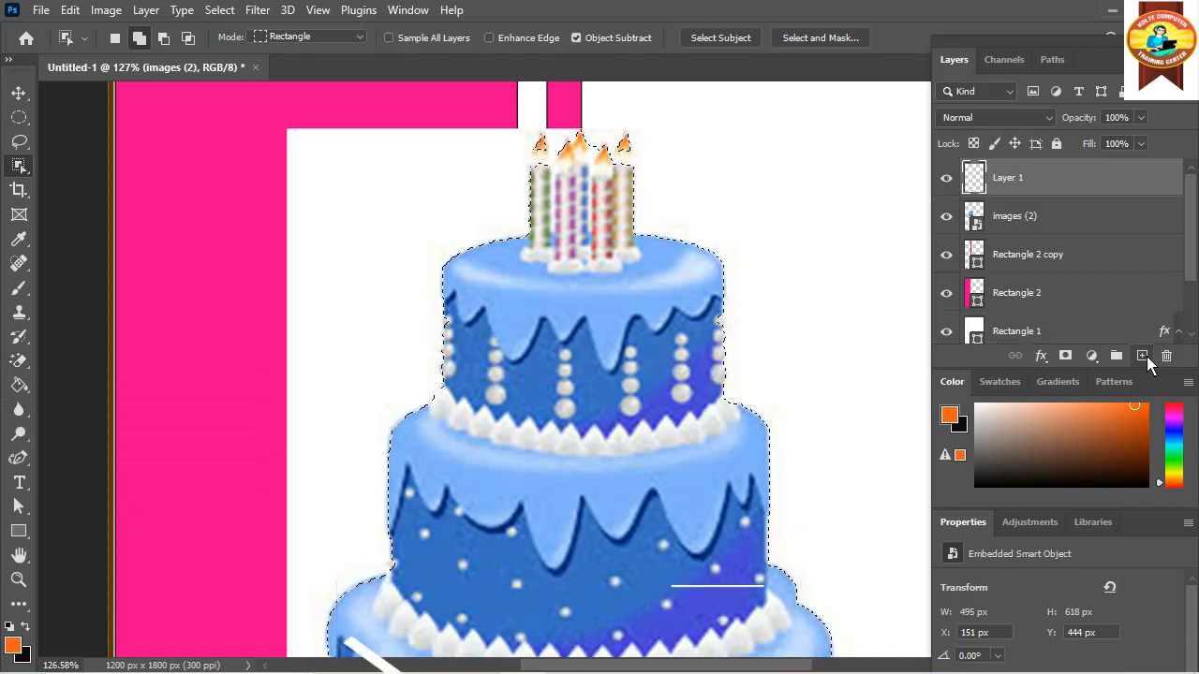
{"action": "key", "text": "ctrl+v"}
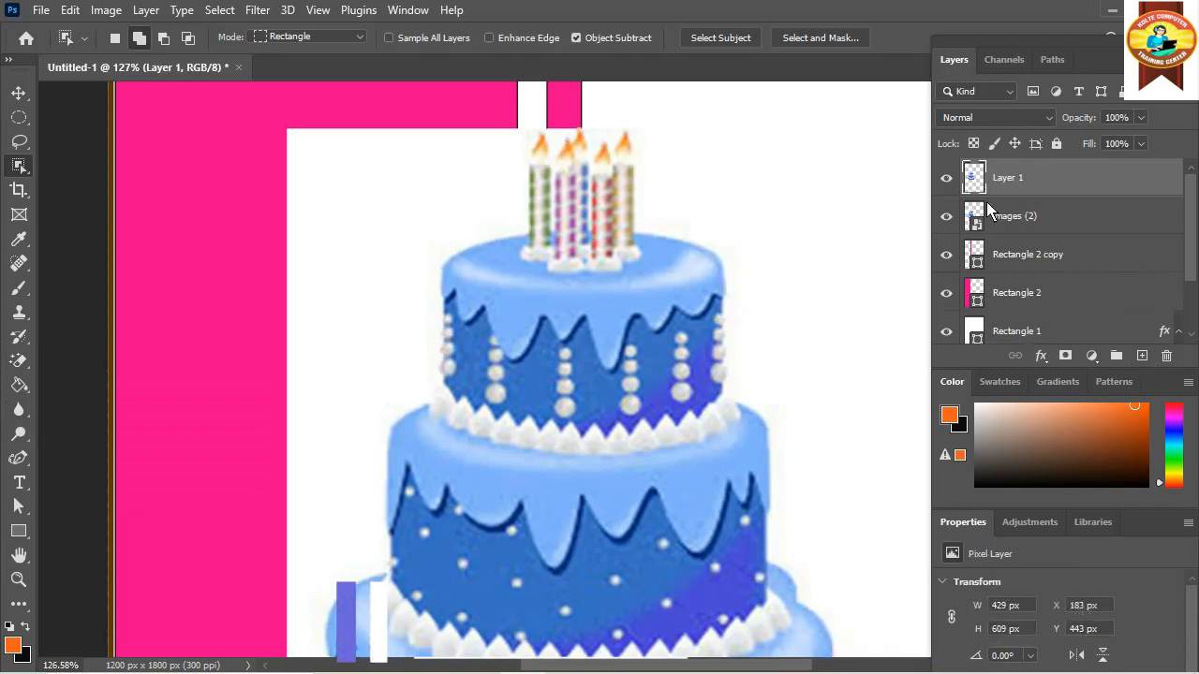
{"action": "left_click", "coordinate": [953, 213]}
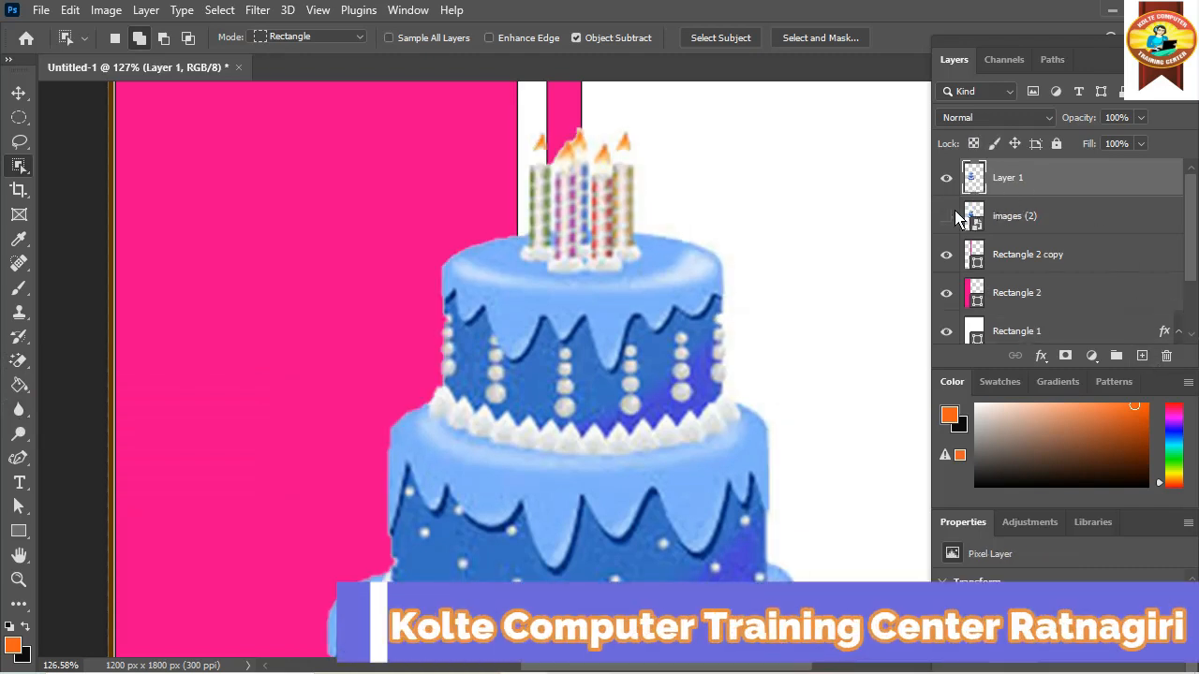
{"action": "left_click", "coordinate": [948, 217]}
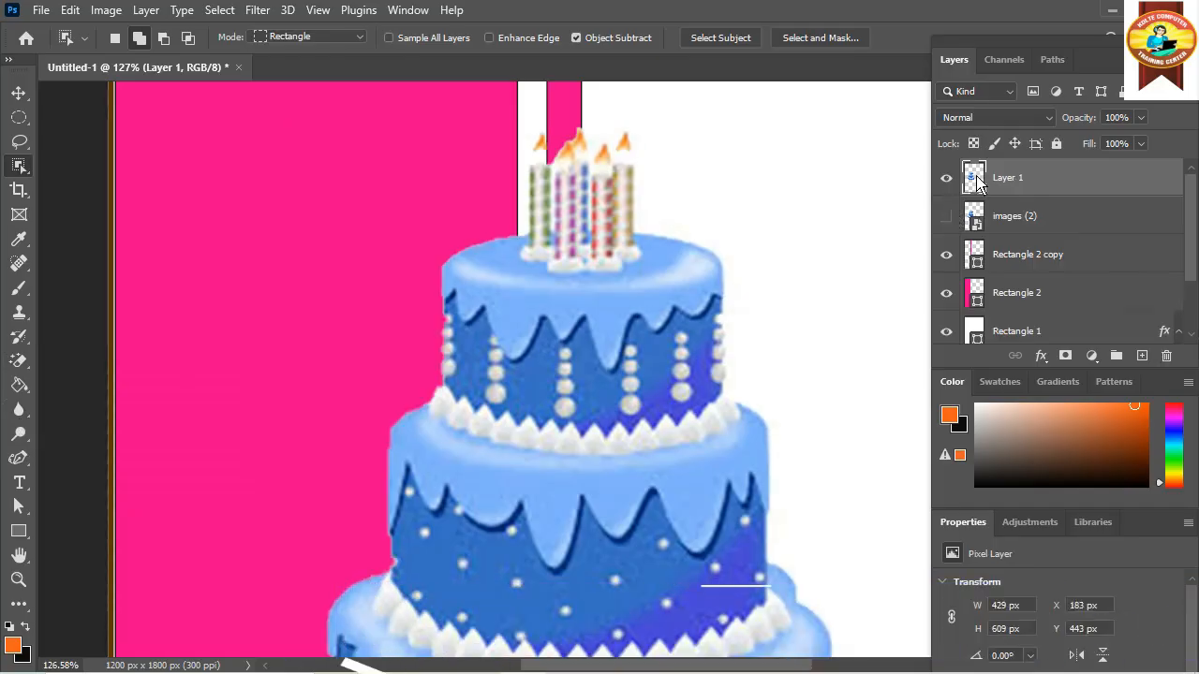
{"action": "left_click", "coordinate": [1012, 218]}
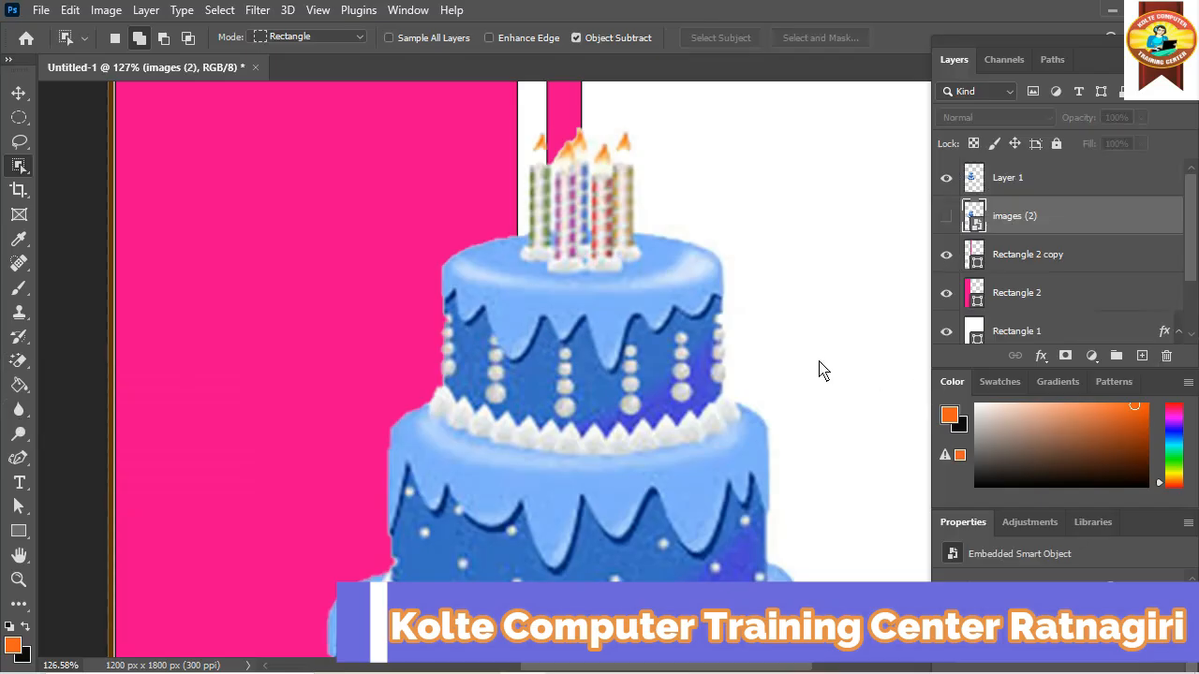
{"action": "scroll", "coordinate": [768, 356], "scroll_direction": "down", "scroll_amount": 5}
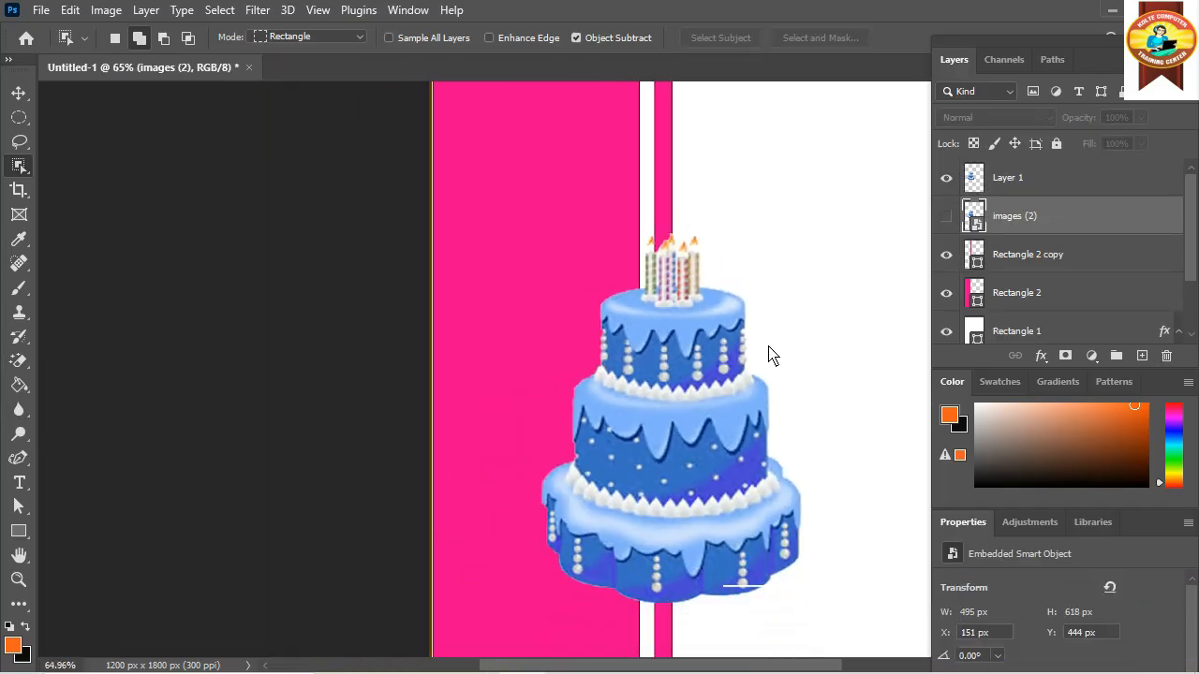
Move the cut-out cake down to the lower end of the pink bands and reduce its height to 540 px
{"action": "scroll", "coordinate": [768, 356], "scroll_direction": "down", "scroll_amount": 3}
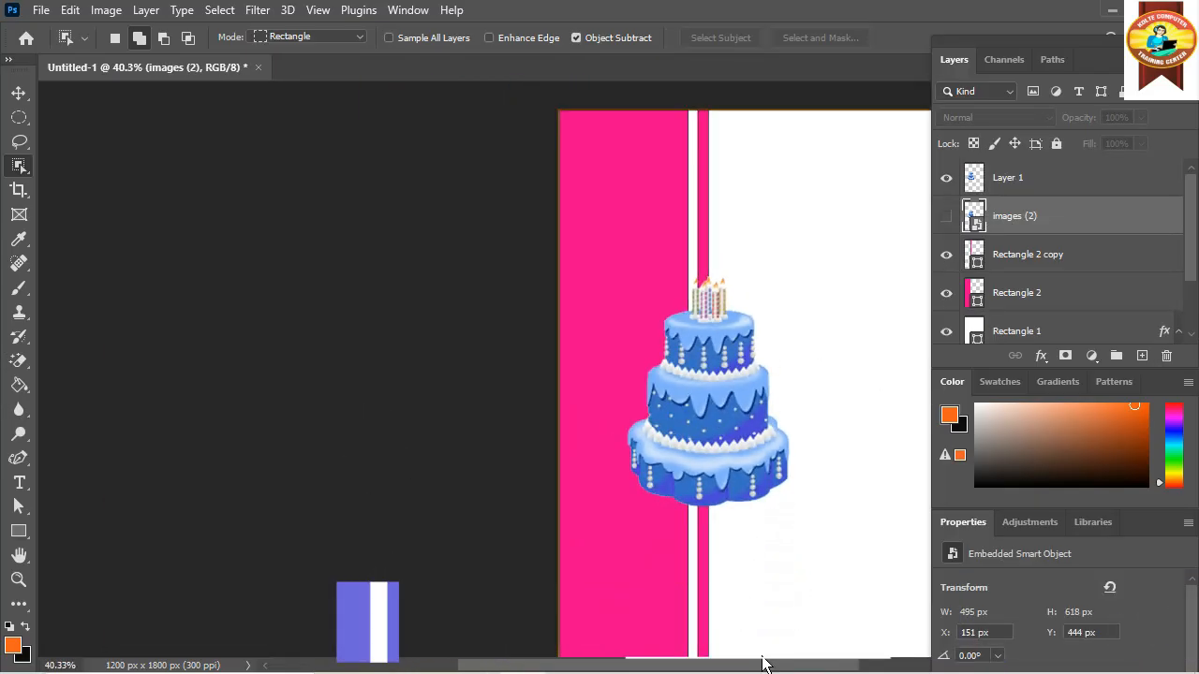
{"action": "left_click_drag", "start_coordinate": [525, 670], "coordinate": [616, 669]}
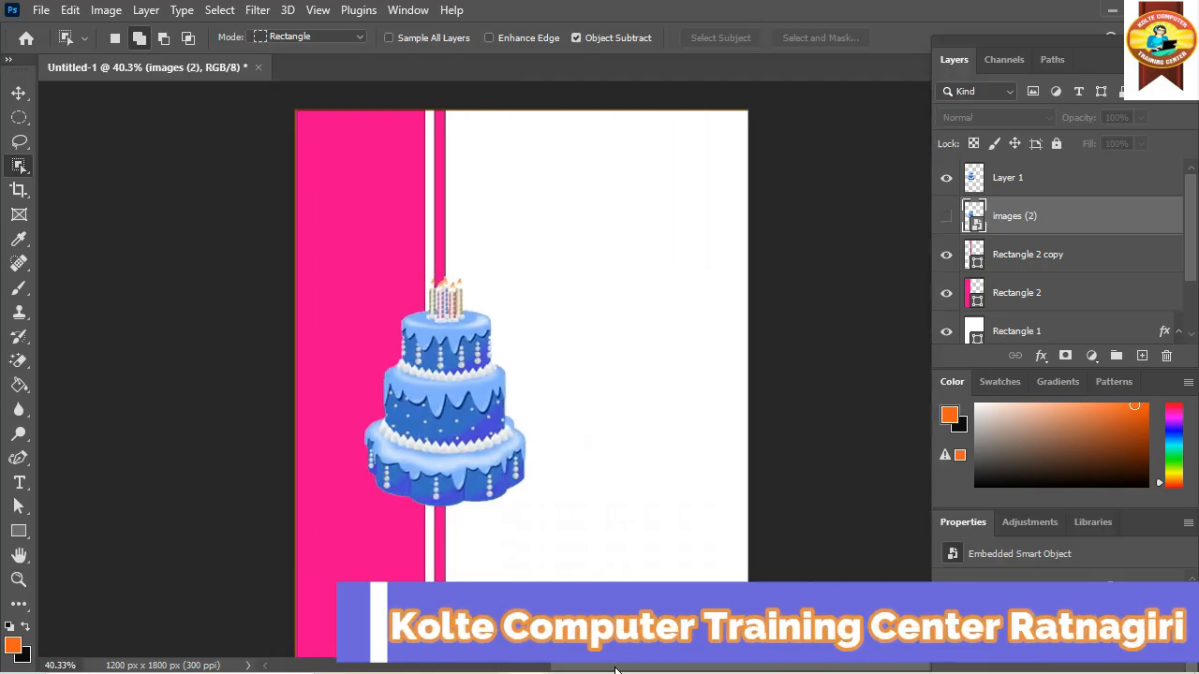
{"action": "scroll", "coordinate": [629, 514], "scroll_direction": "down", "scroll_amount": 3}
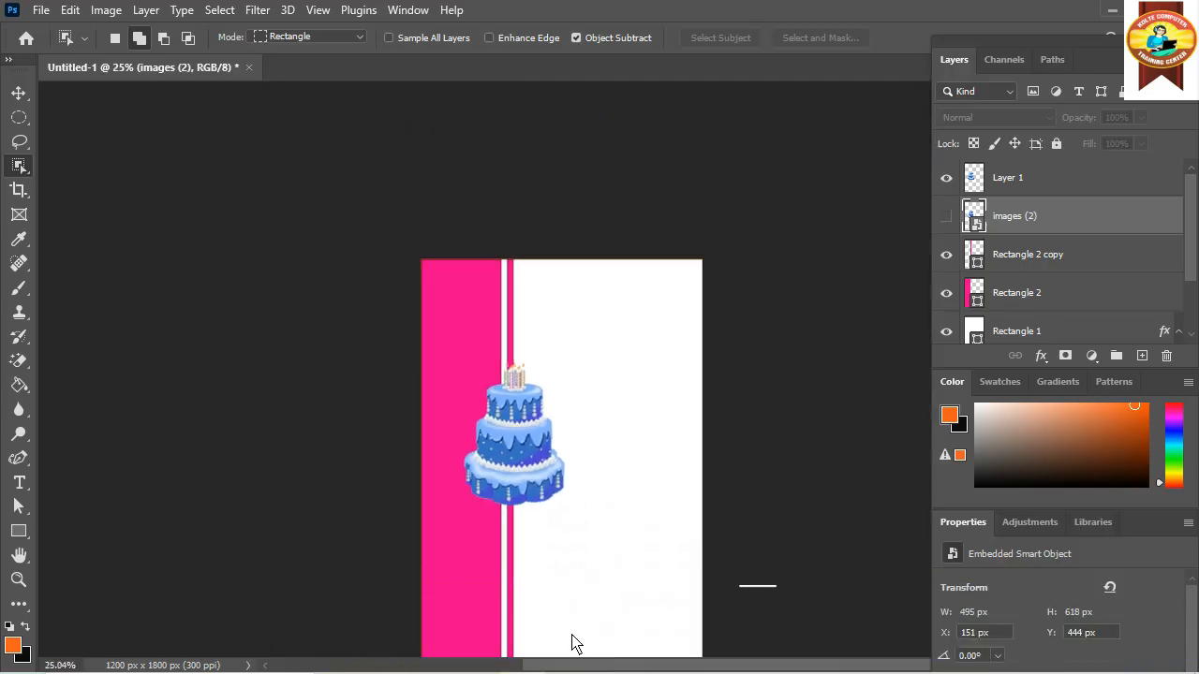
{"action": "scroll", "coordinate": [565, 644], "scroll_direction": "down", "scroll_amount": 5}
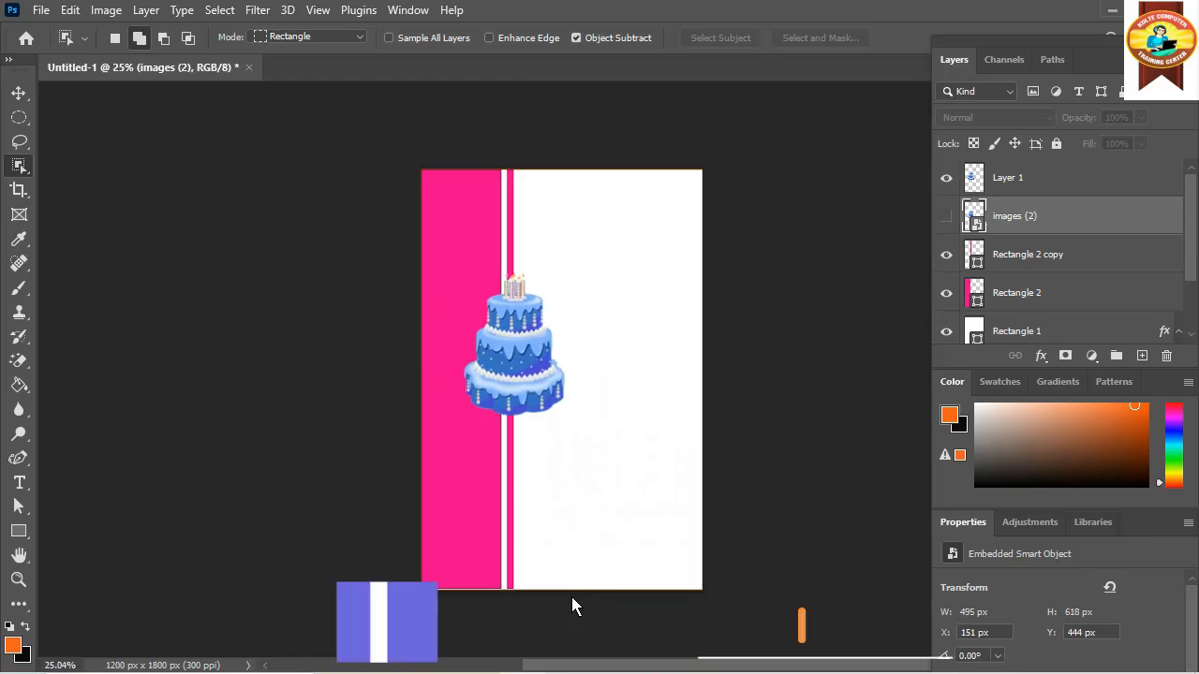
{"action": "scroll", "coordinate": [567, 609], "scroll_direction": "up", "scroll_amount": 2}
{"action": "scroll", "coordinate": [571, 595], "scroll_direction": "up", "scroll_amount": 2}
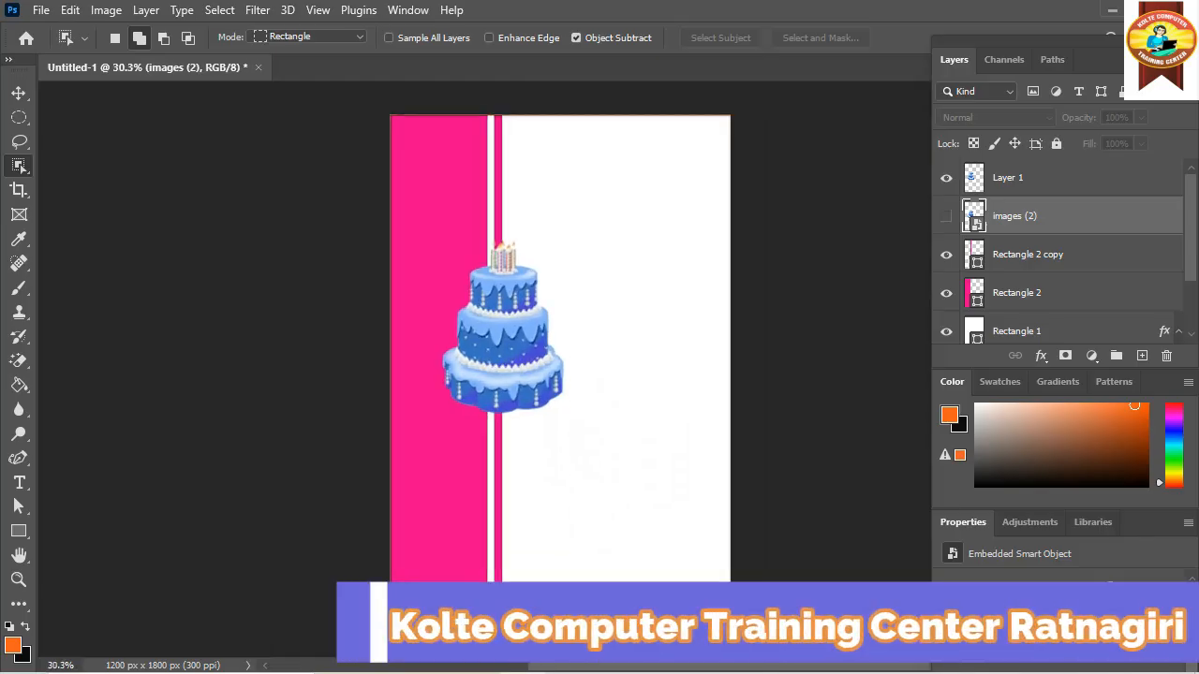
{"action": "scroll", "coordinate": [571, 604], "scroll_direction": "up", "scroll_amount": 1}
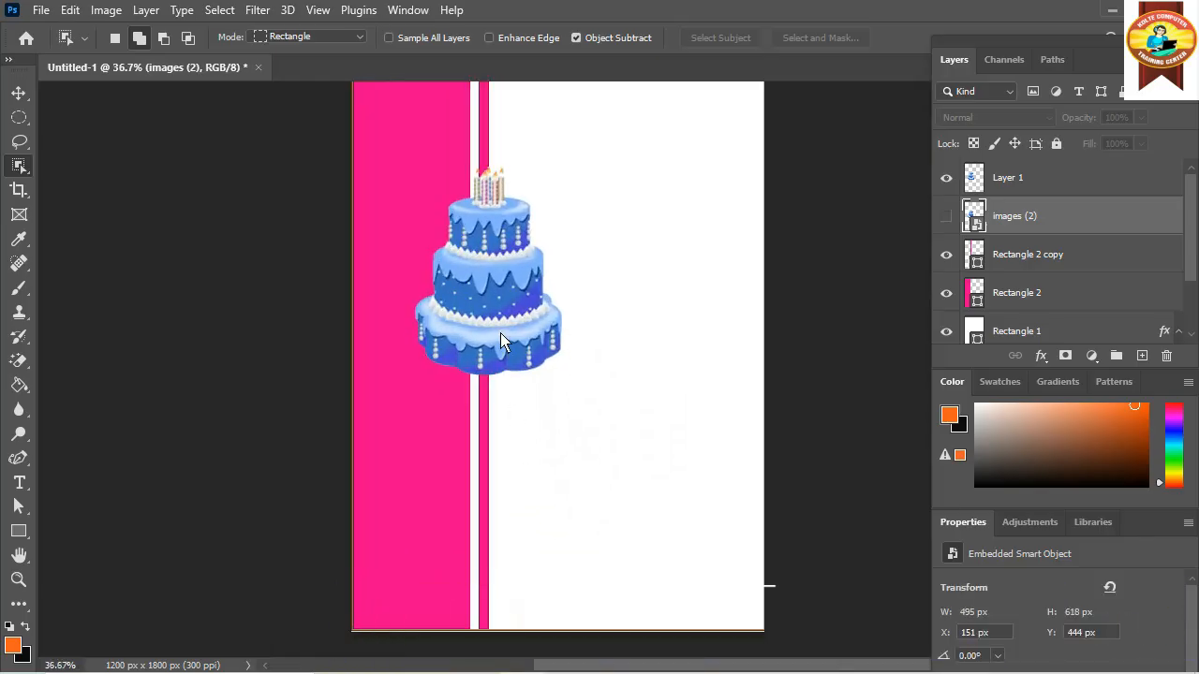
{"action": "left_click", "coordinate": [18, 93]}
{"action": "left_click_drag", "start_coordinate": [510, 314], "coordinate": [494, 569]}
{"action": "mouse_move", "coordinate": [470, 424]}
{"action": "left_mouse_down"}
{"action": "mouse_move", "coordinate": [473, 456]}
{"action": "mouse_move", "coordinate": [469, 428]}
{"action": "left_mouse_up"}
{"action": "left_click_drag", "start_coordinate": [466, 525], "coordinate": [479, 504]}
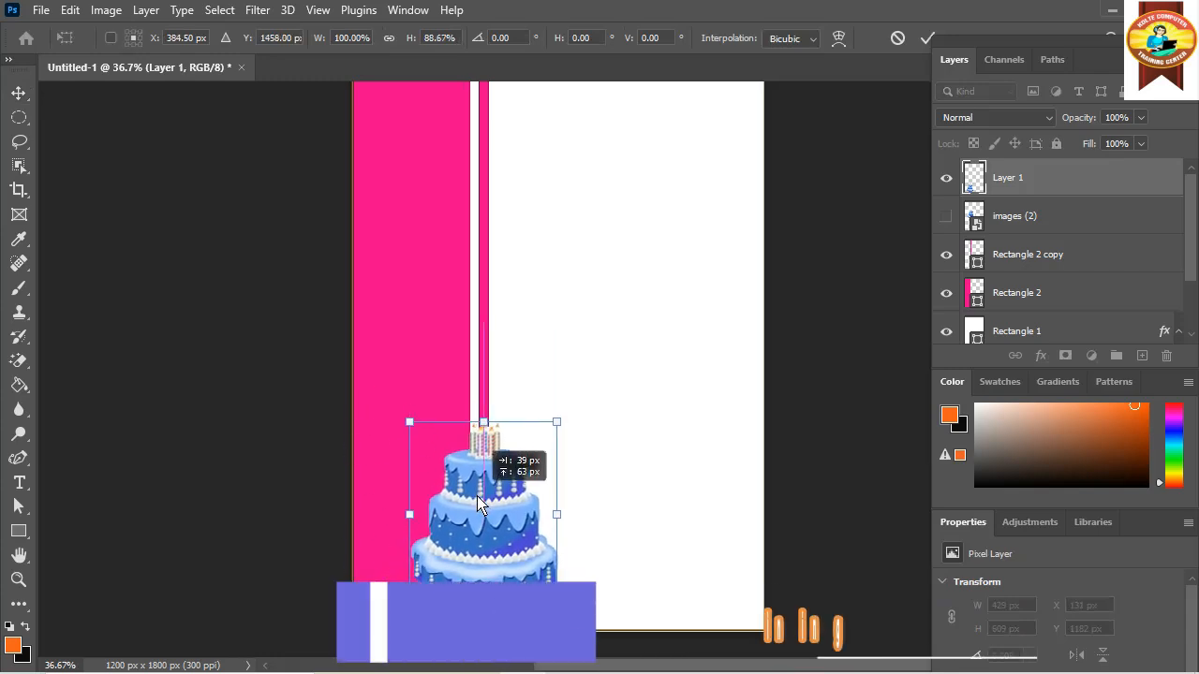
{"action": "key", "text": "Return"}
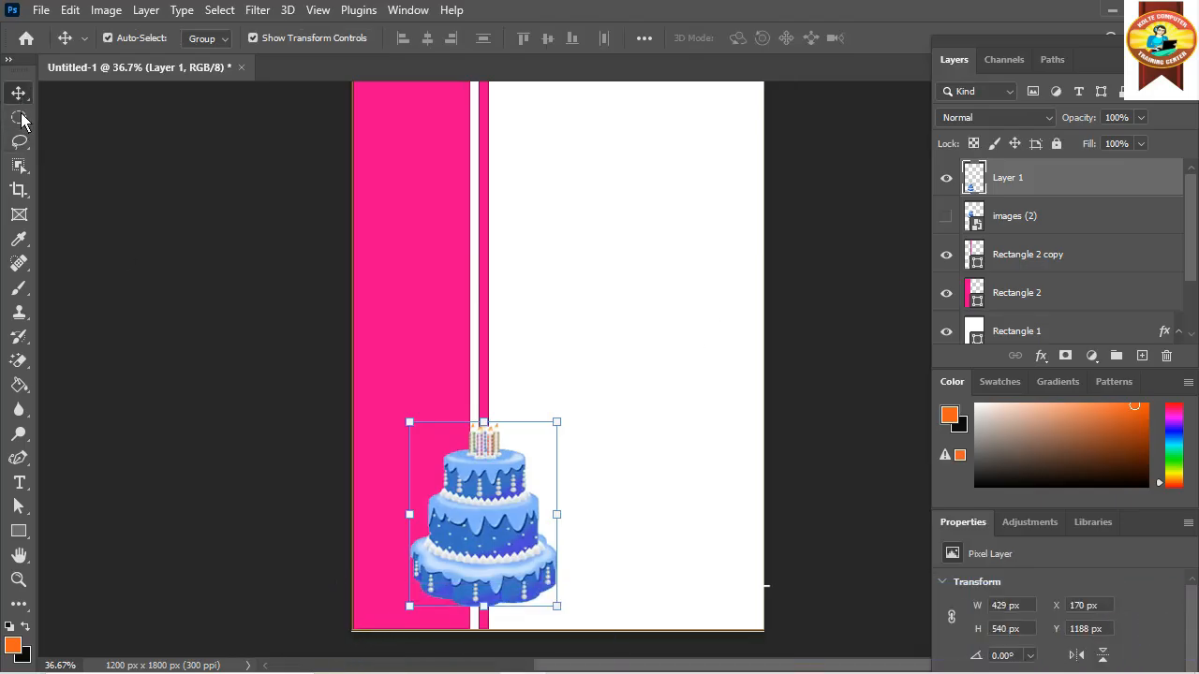
Add a new layer, start a text line near the top of the white area and clear its placeholder text
{"action": "left_click", "coordinate": [1142, 356]}
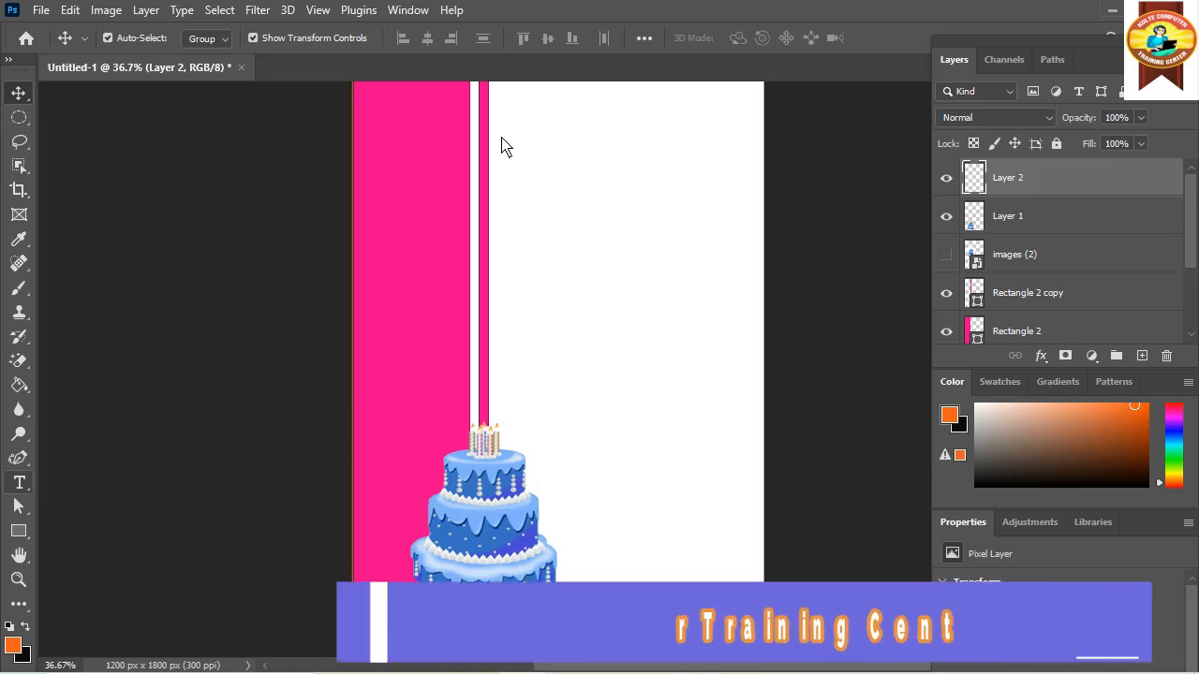
{"action": "key", "text": "t"}
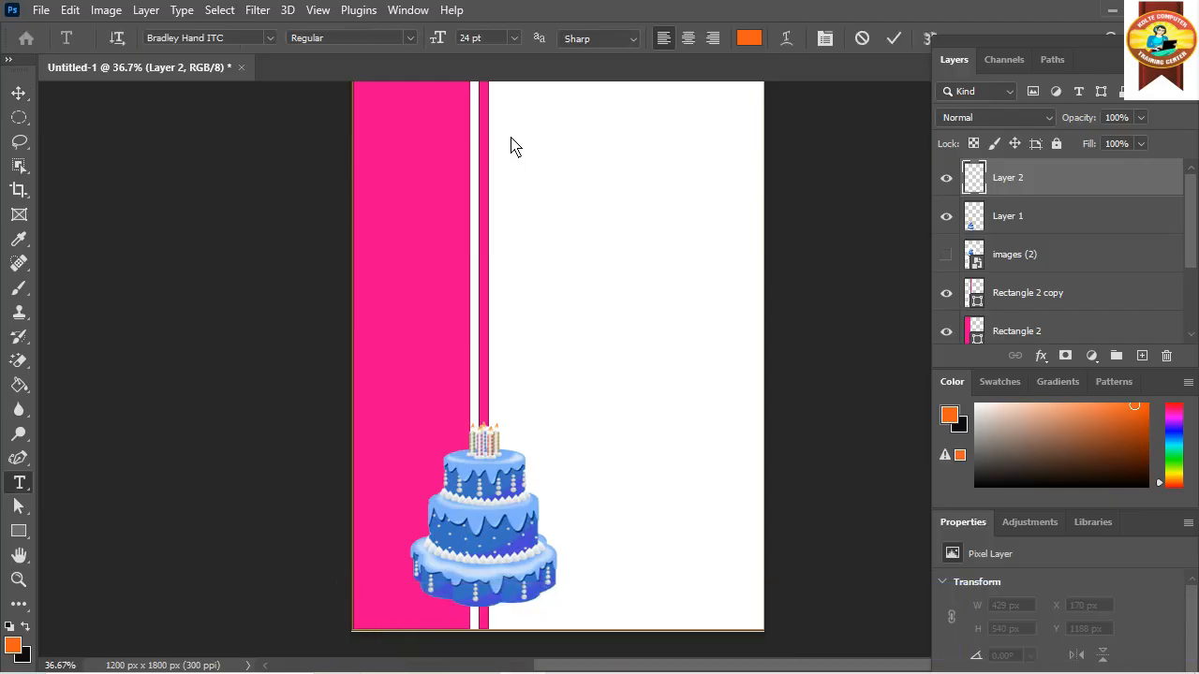
{"action": "left_click", "coordinate": [510, 140]}
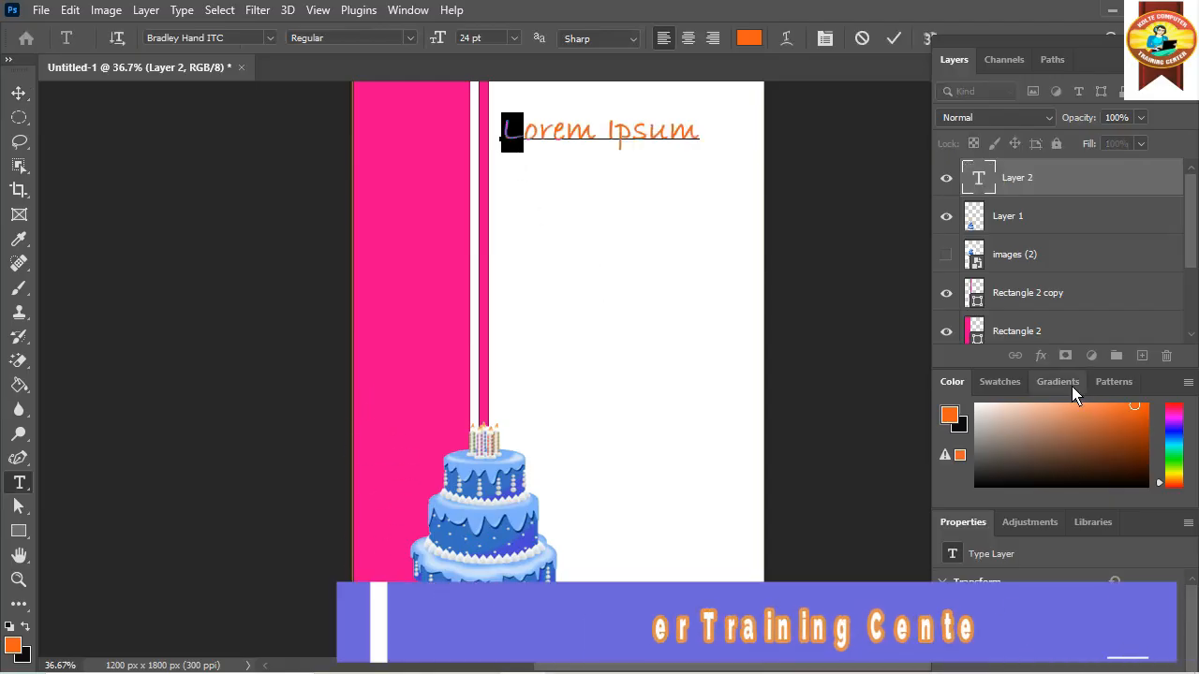
{"action": "key", "text": "BackSpace"}
{"action": "key", "text": "Delete"}
{"action": "key", "text": "Delete"}
{"action": "key", "text": "Delete"}
{"action": "key", "text": "Delete"}
{"action": "key", "text": "Delete"}
{"action": "key", "text": "Delete"}
{"action": "key", "text": "Delete"}
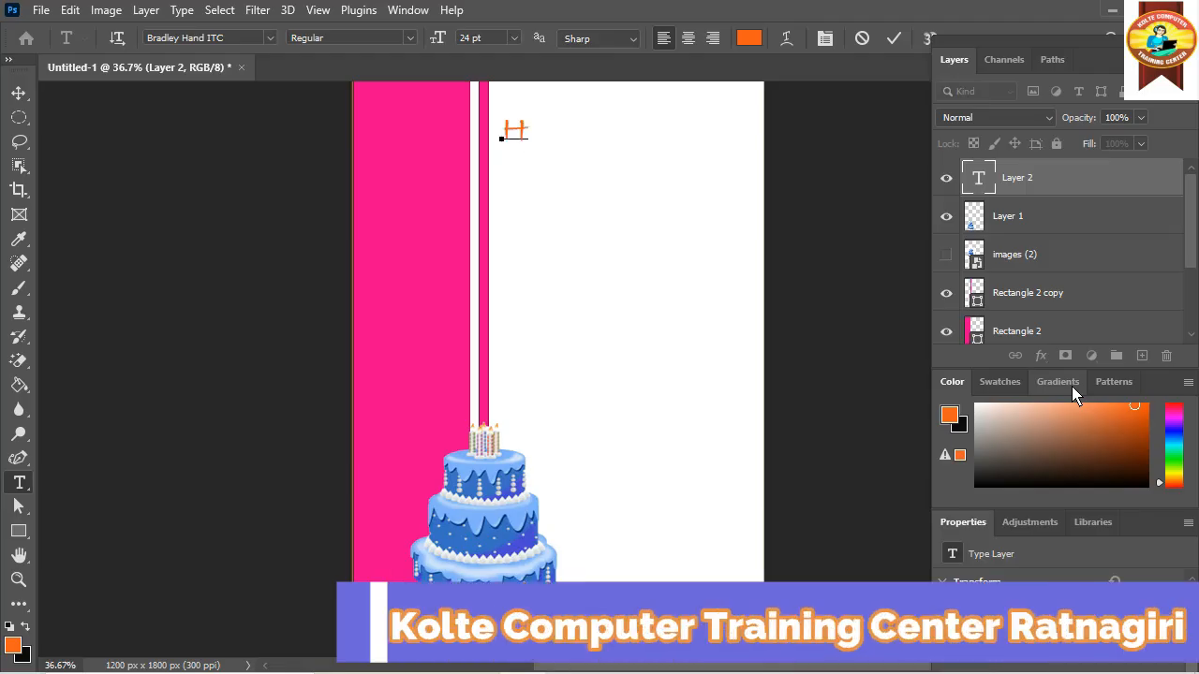
Write "Happy Birthday" as the heading text in orange 24 pt Bradley Hand ITC
{"action": "type", "text": "appy"}
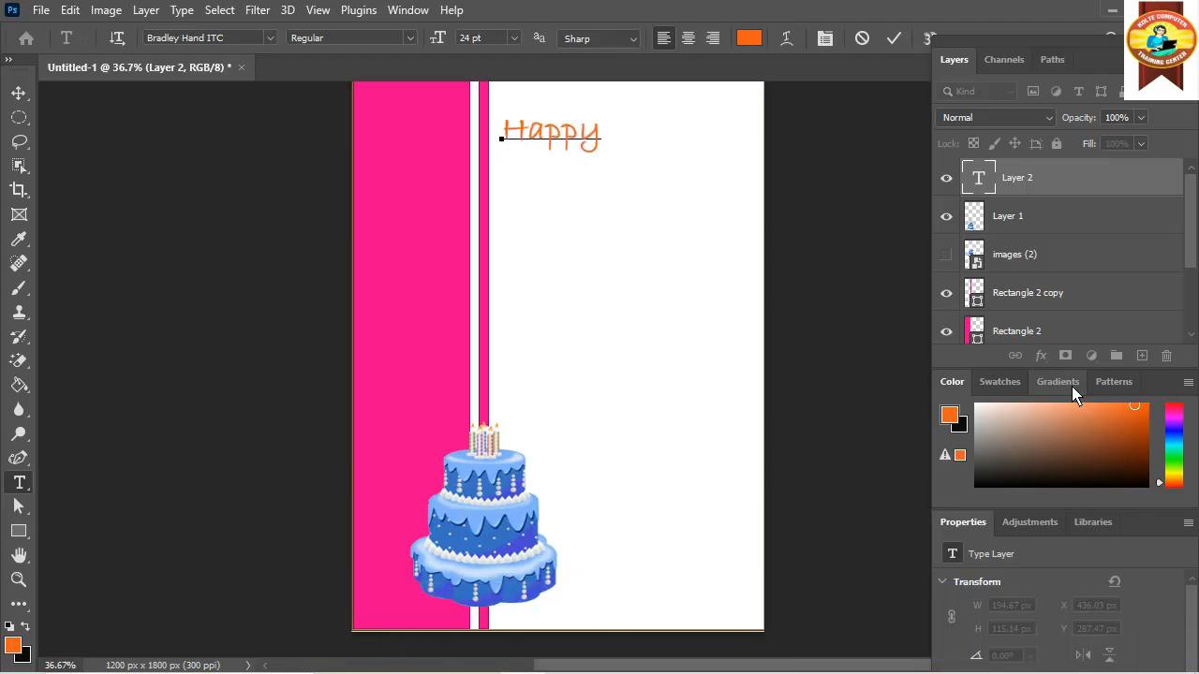
{"action": "type", "text": " Bo"}
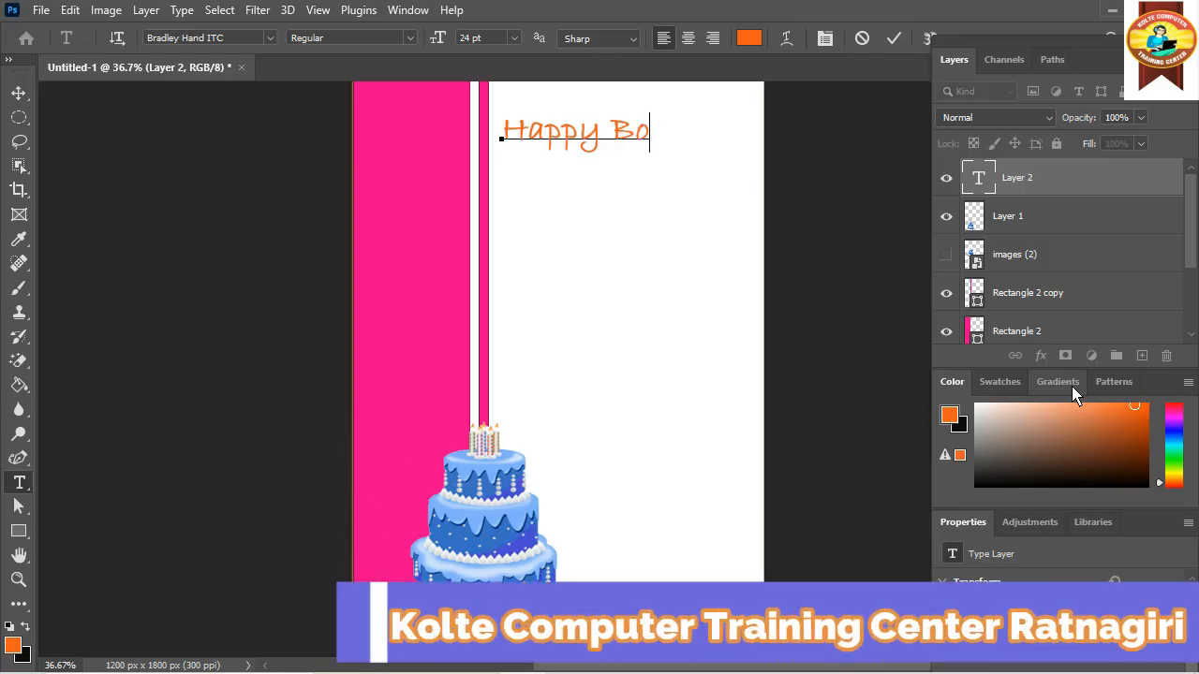
{"action": "key", "text": "BackSpace"}
{"action": "type", "text": "ir"}
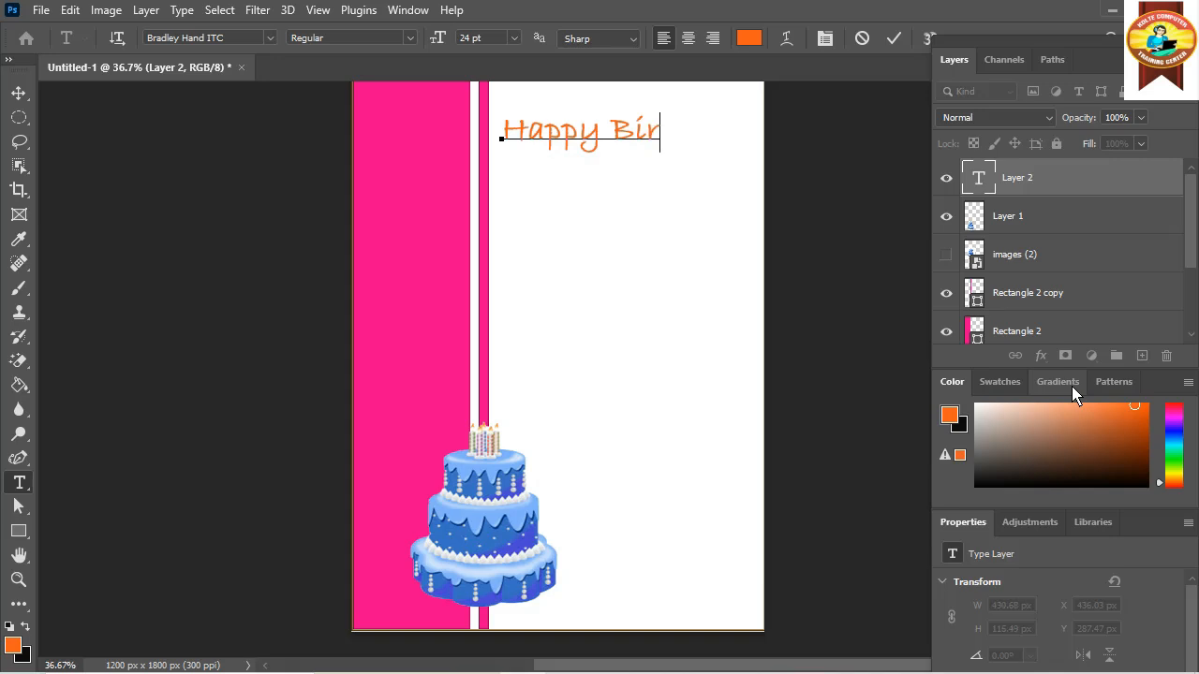
{"action": "type", "text": "thday"}
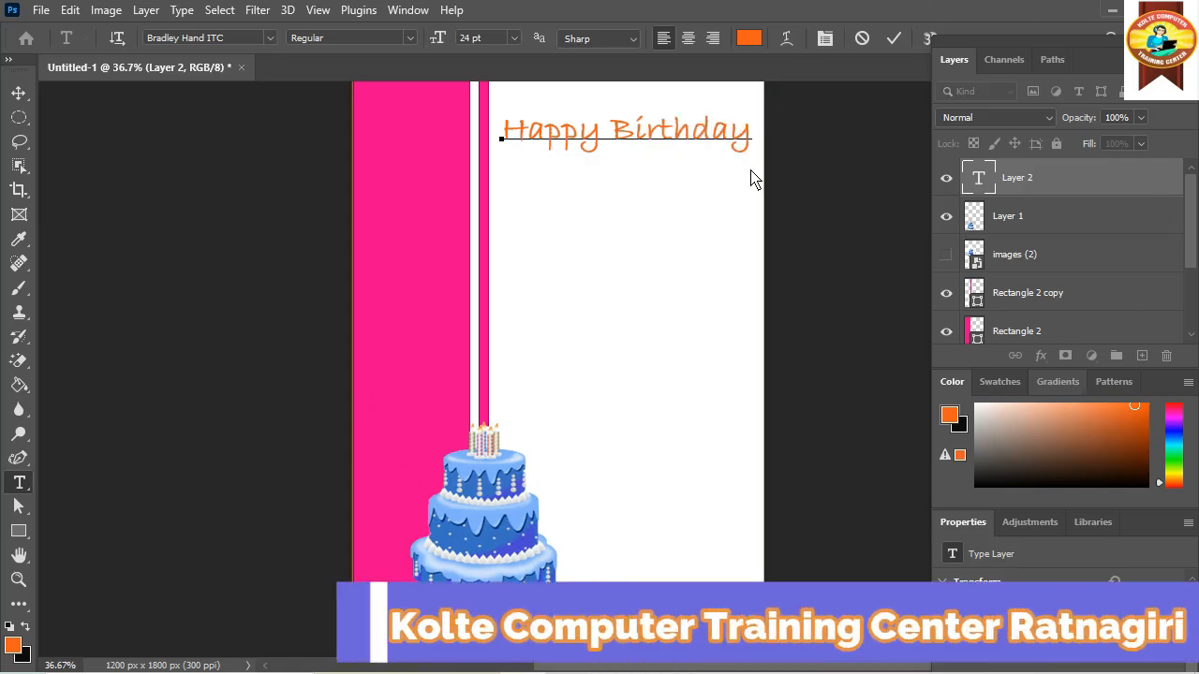
Nudge the "Happy Birthday" heading slightly within the white area, finish the text edit and reselect its layer
{"action": "double_click", "coordinate": [600, 140]}
{"action": "mouse_move", "coordinate": [625, 173]}
{"action": "left_mouse_down"}
{"action": "mouse_move", "coordinate": [616, 155]}
{"action": "mouse_move", "coordinate": [622, 174]}
{"action": "left_mouse_up"}
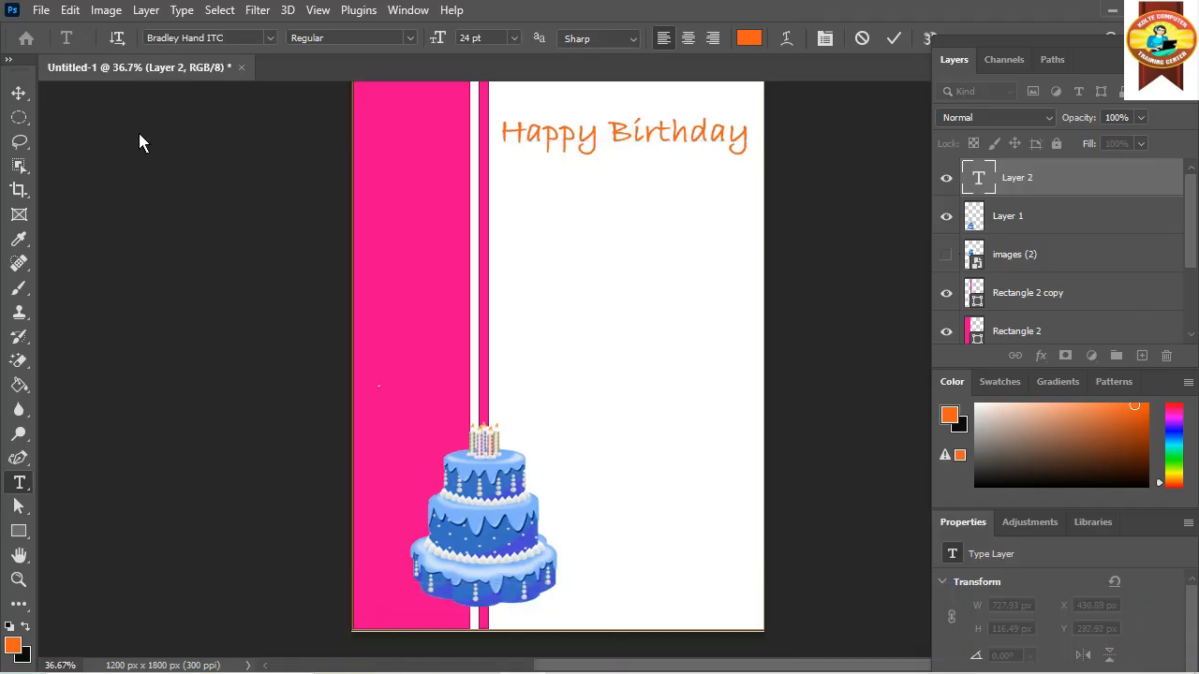
{"action": "left_click", "coordinate": [1027, 293]}
{"action": "key", "text": "v"}
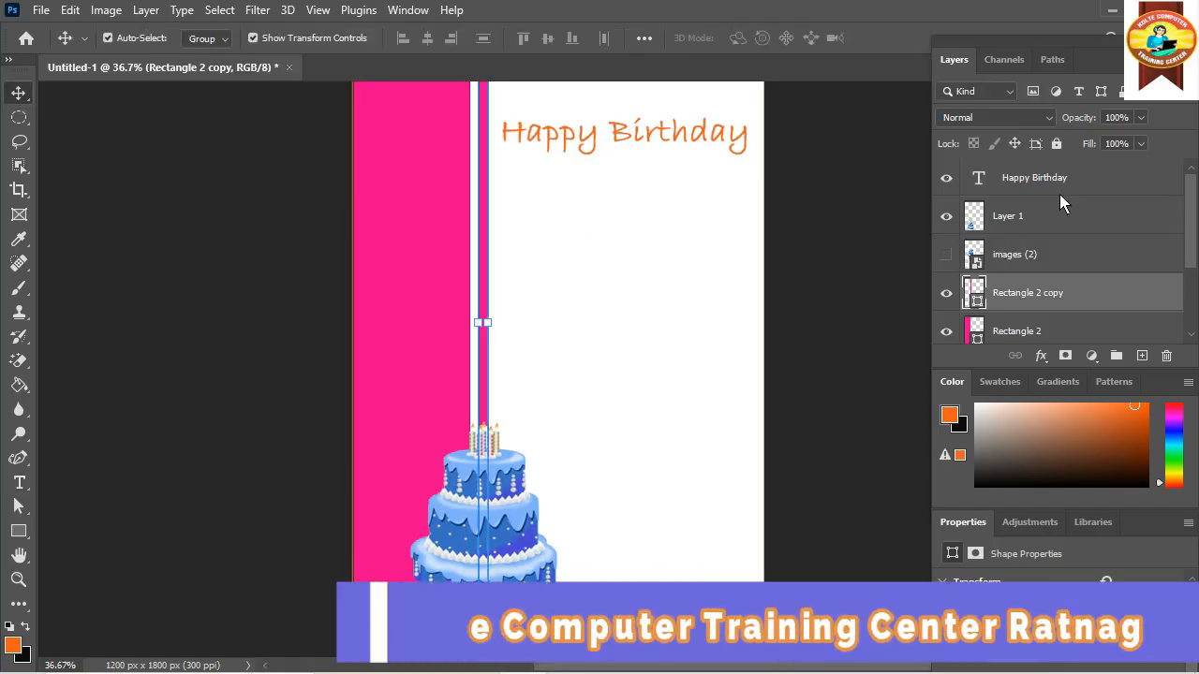
{"action": "key", "text": "alt+period"}
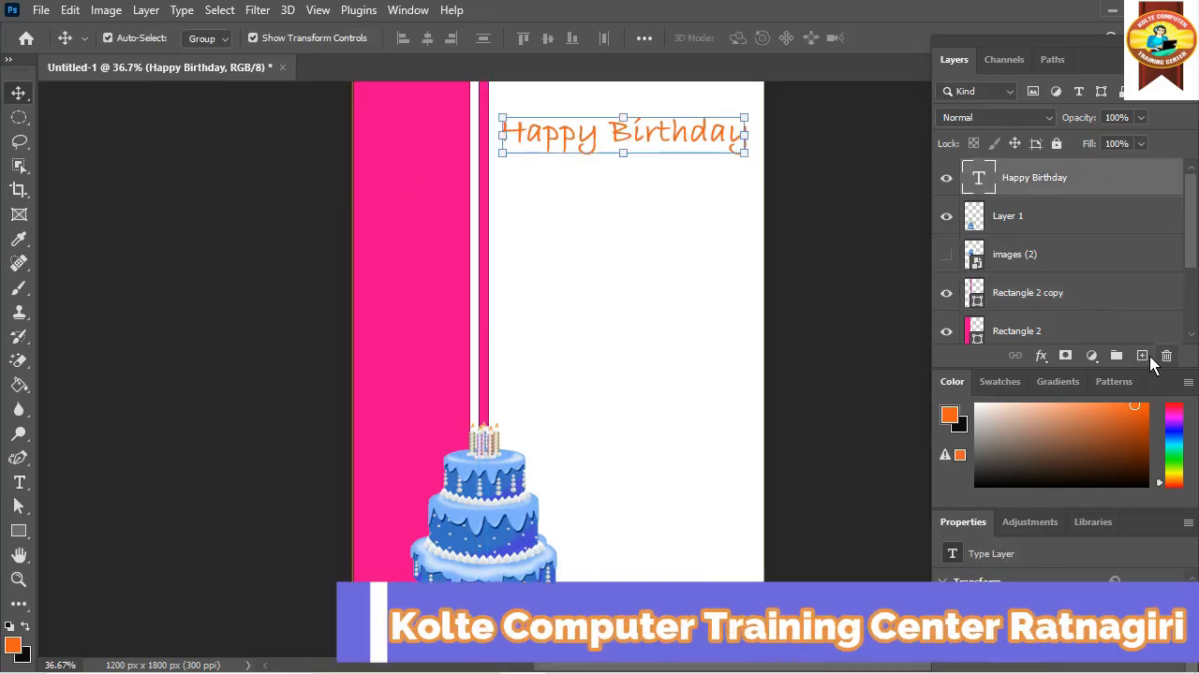
Write "Lost of Smiles" on a new layer below the heading and shift the line left across the pink bands
{"action": "left_click", "coordinate": [1142, 357]}
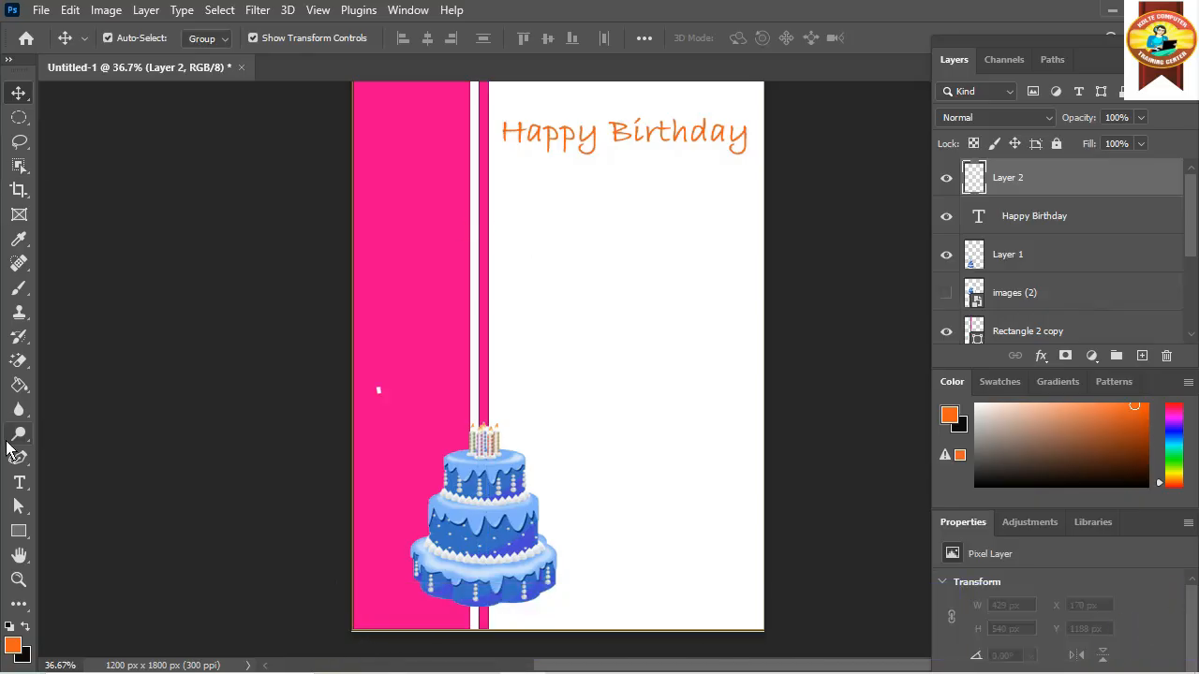
{"action": "left_click", "coordinate": [19, 483]}
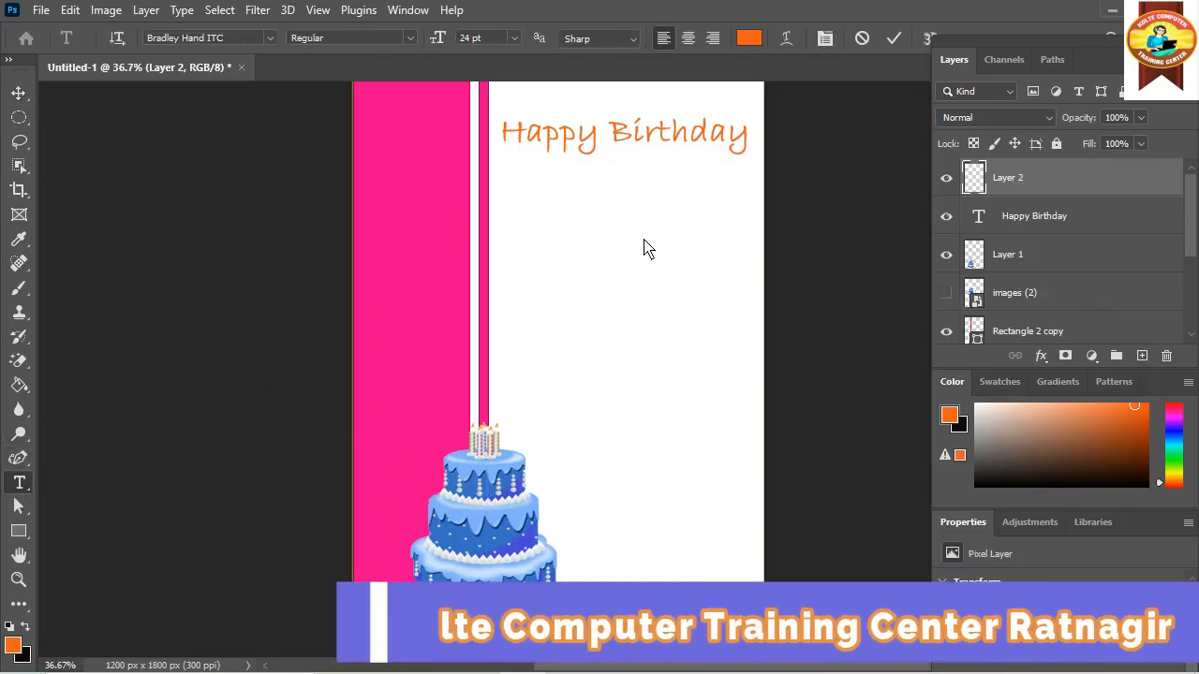
{"action": "left_click", "coordinate": [517, 227]}
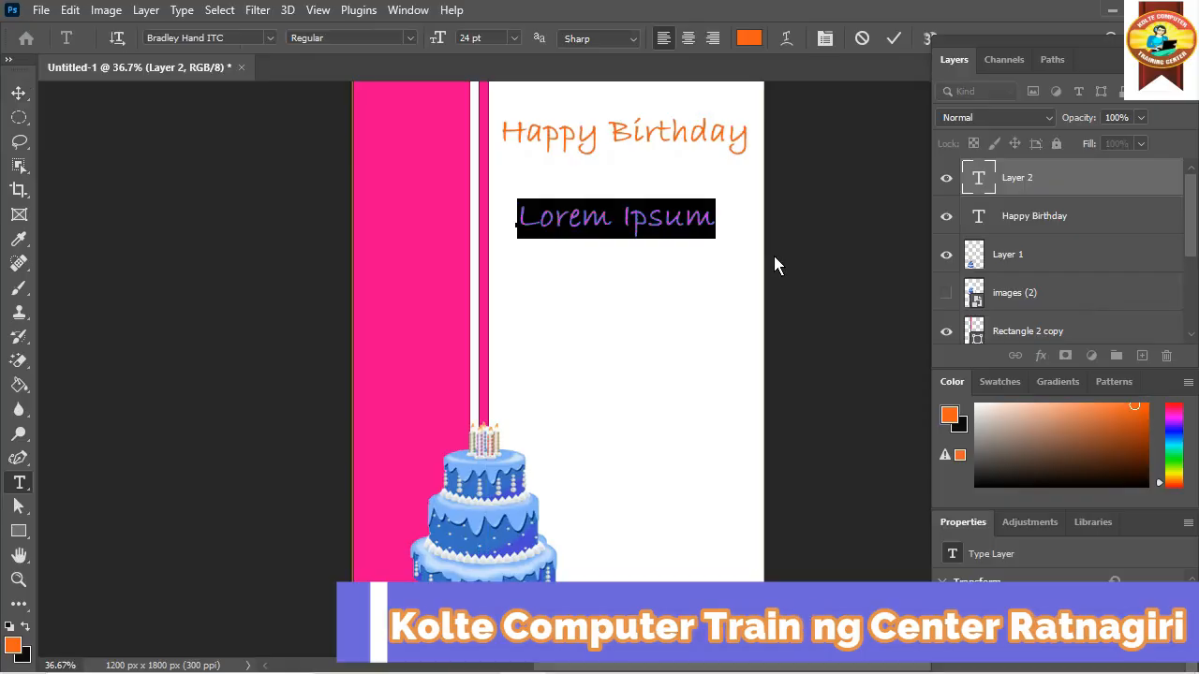
{"action": "type", "text": "Lo"}
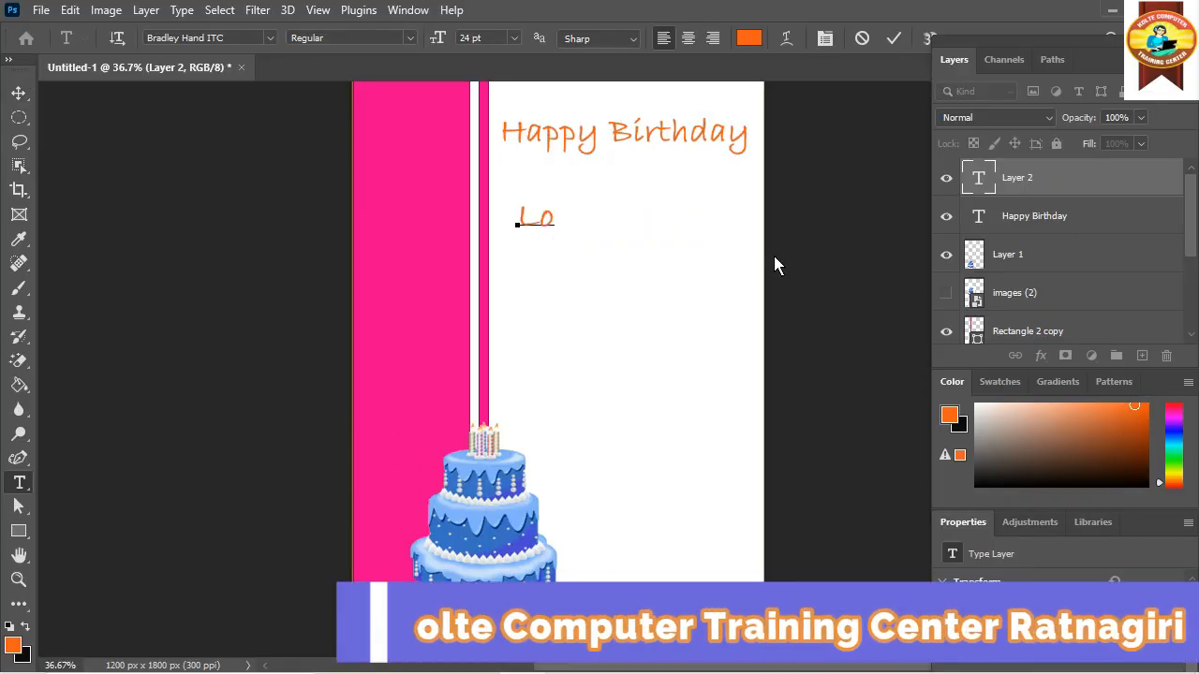
{"action": "type", "text": "st "}
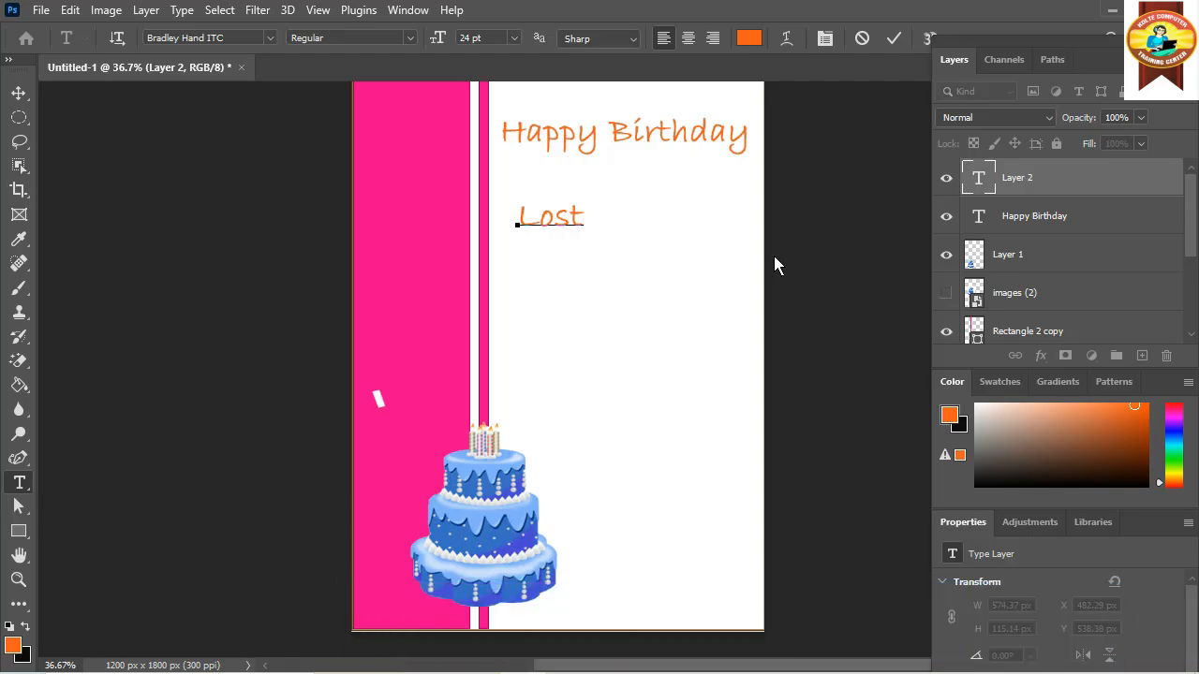
{"action": "type", "text": "of Smile"}
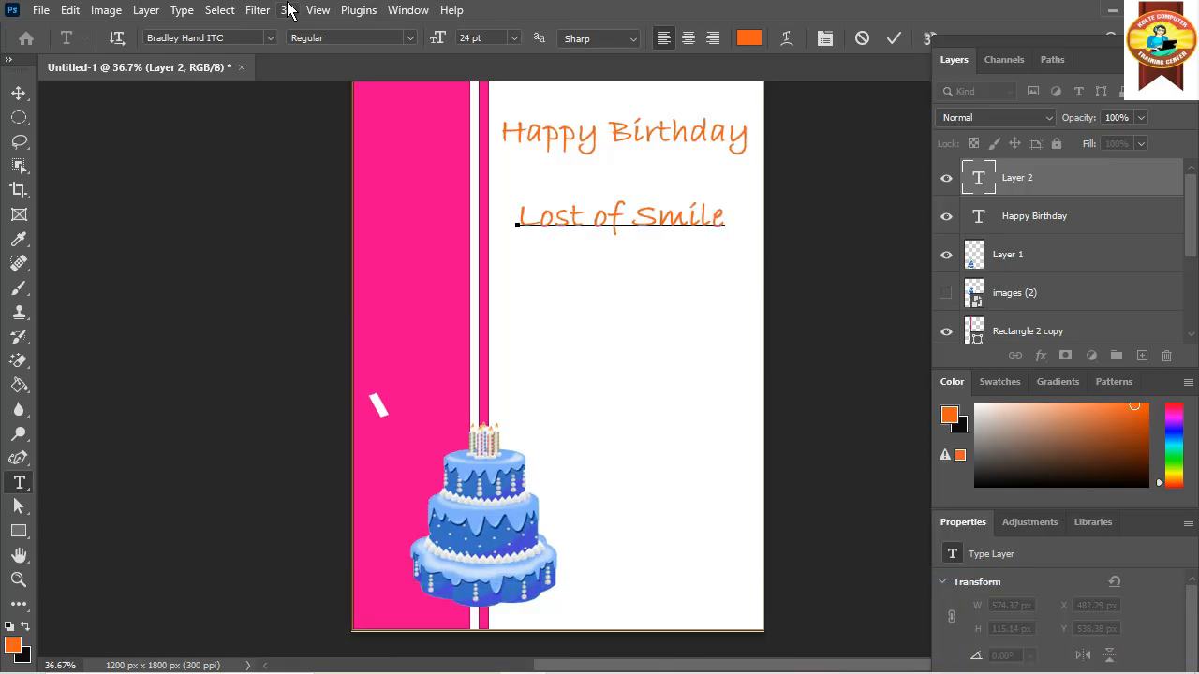
{"action": "type", "text": "s"}
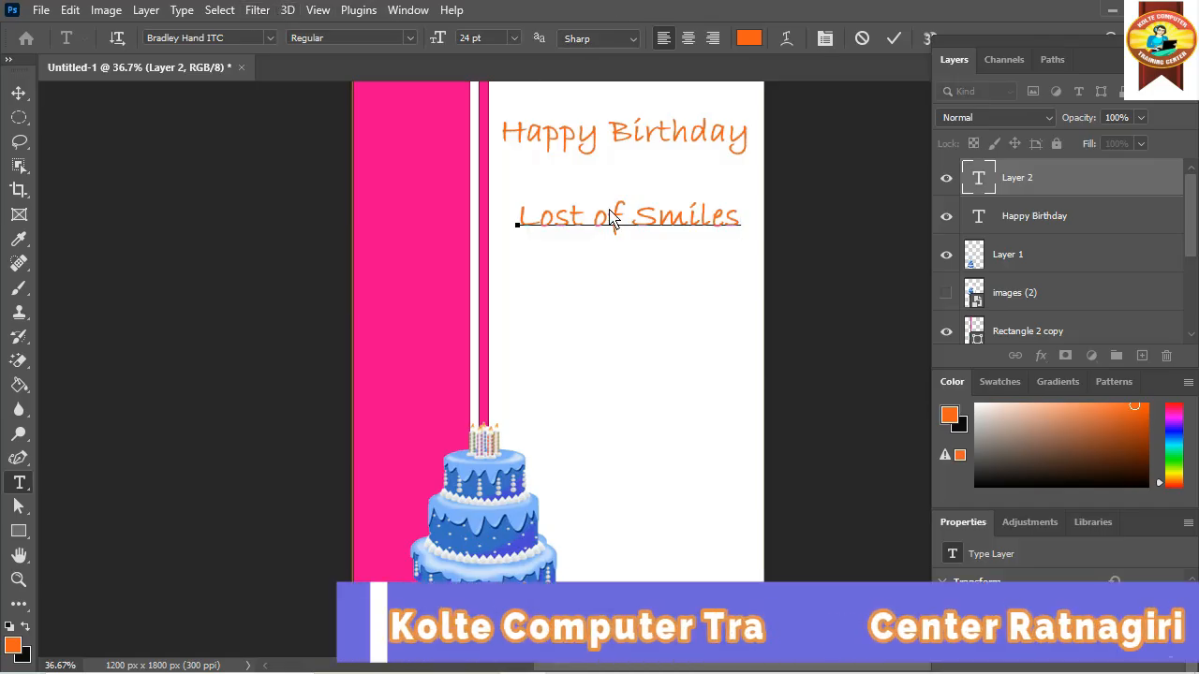
{"action": "left_click_drag", "start_coordinate": [700, 268], "coordinate": [562, 272]}
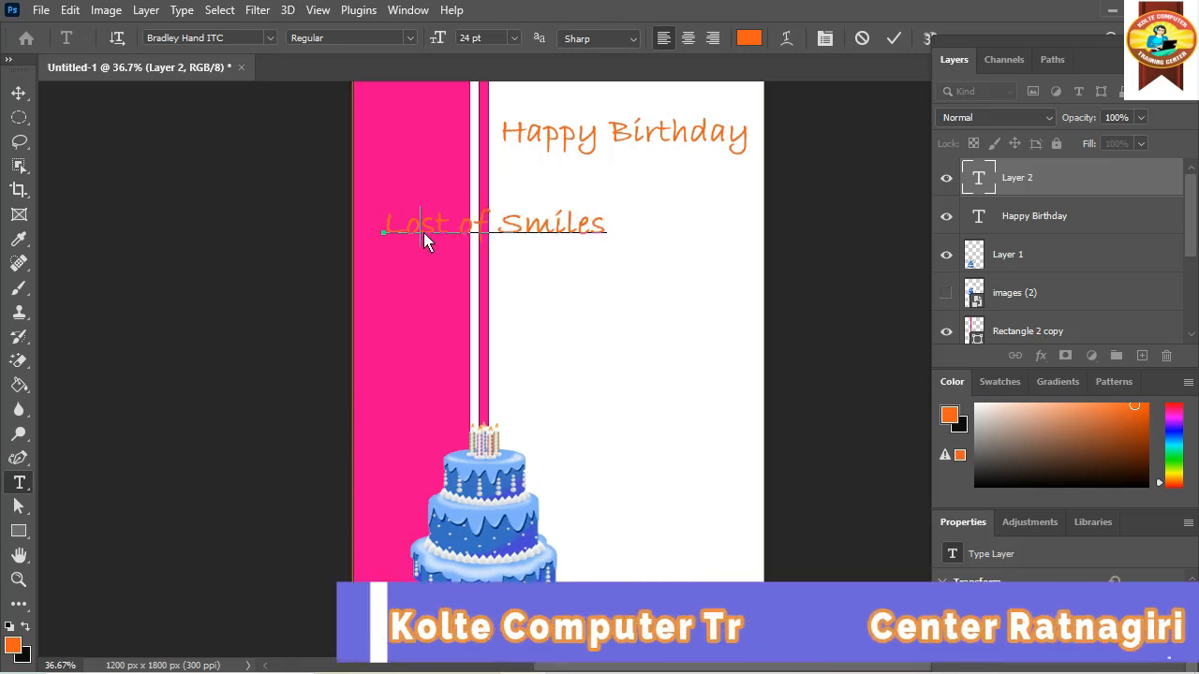
Recolour the whole "Lost of Smiles" text to the blue-violet 553ee0 and finish the text edit
{"action": "key", "text": "ctrl+a"}
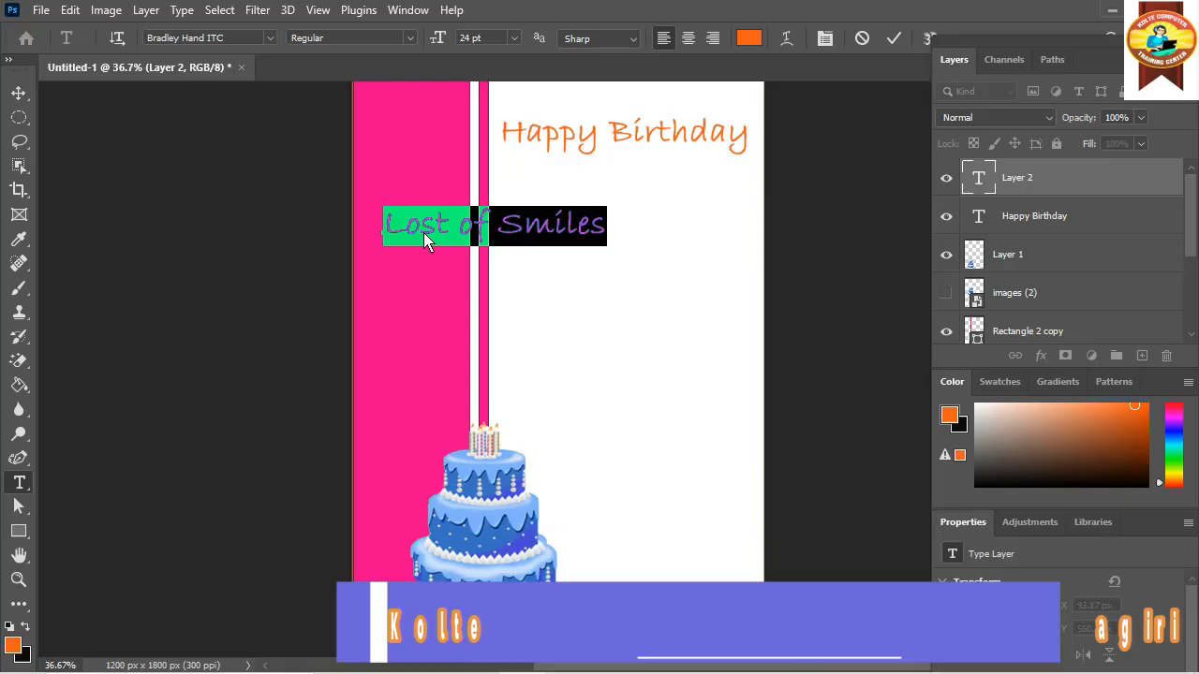
{"action": "left_click", "coordinate": [749, 38]}
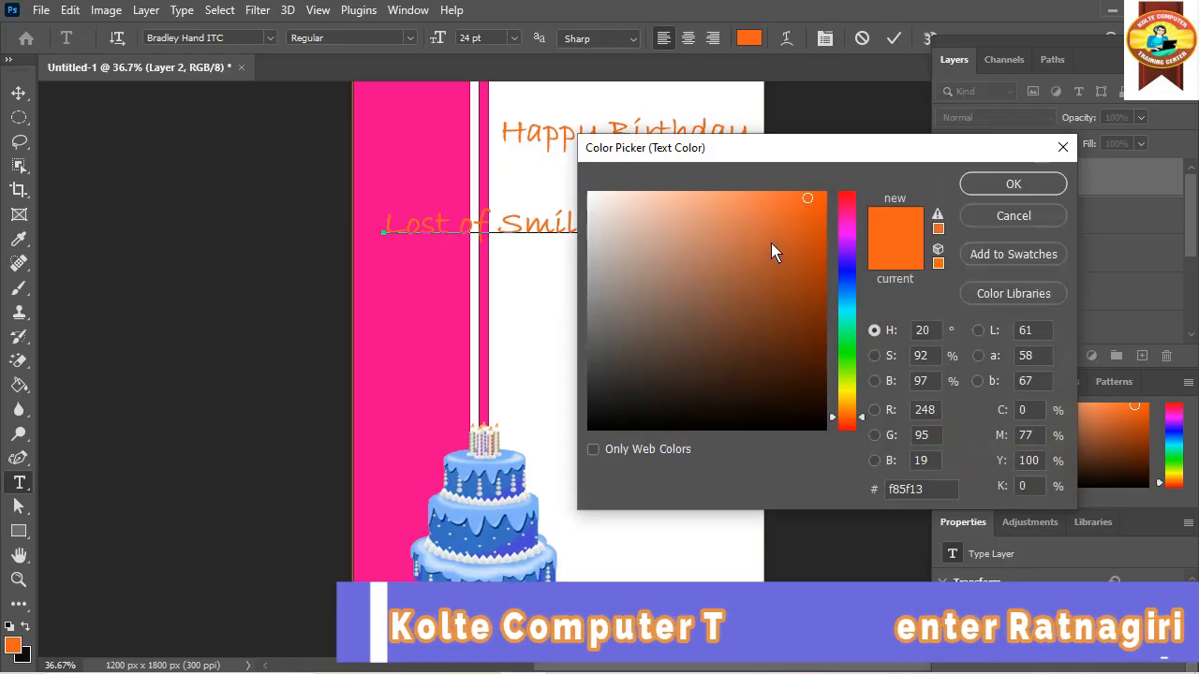
{"action": "left_click_drag", "start_coordinate": [846, 235], "coordinate": [849, 266]}
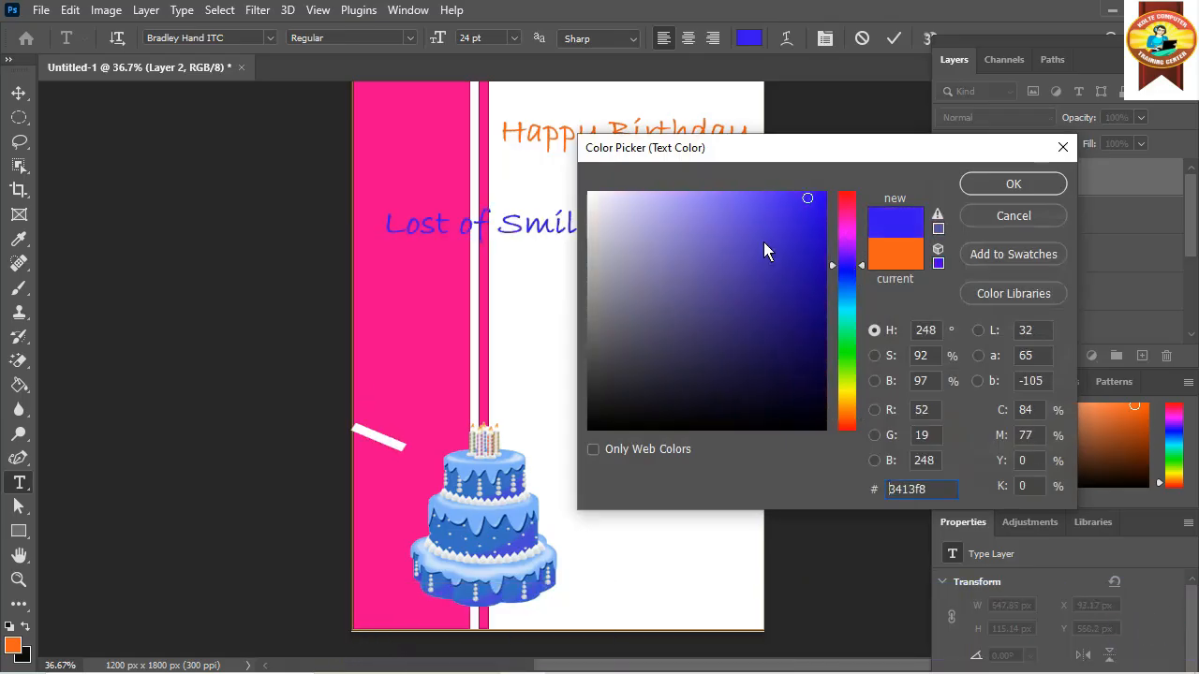
{"action": "left_click_drag", "start_coordinate": [766, 250], "coordinate": [711, 199]}
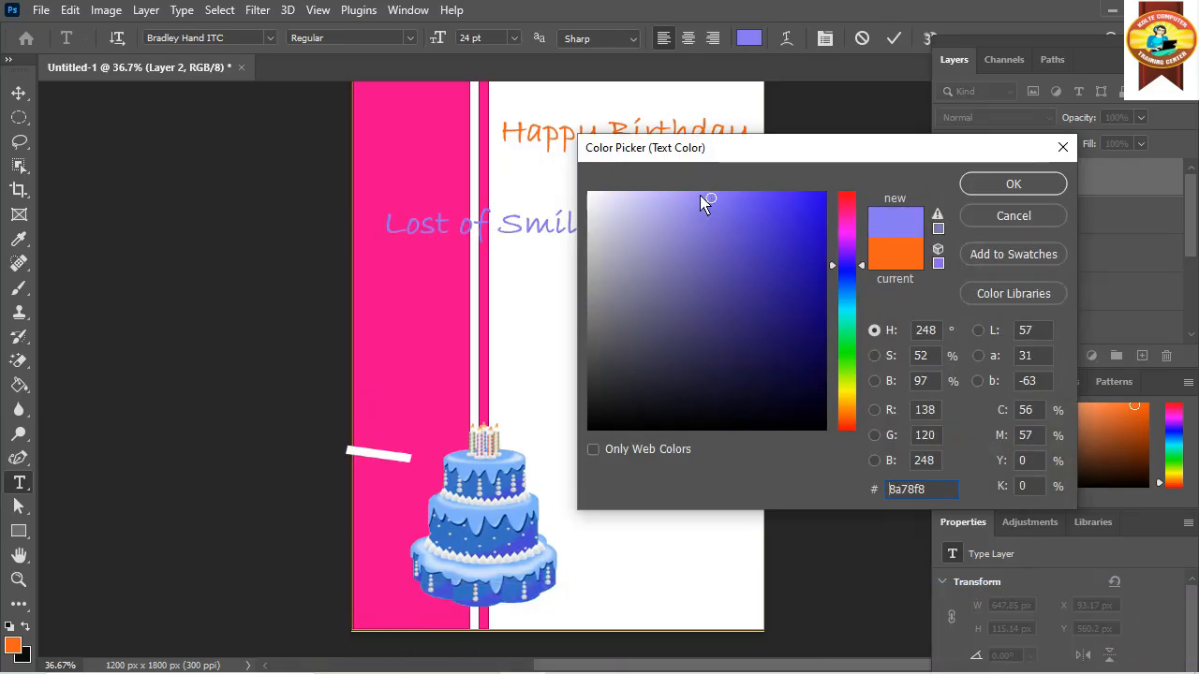
{"action": "left_click", "coordinate": [703, 196]}
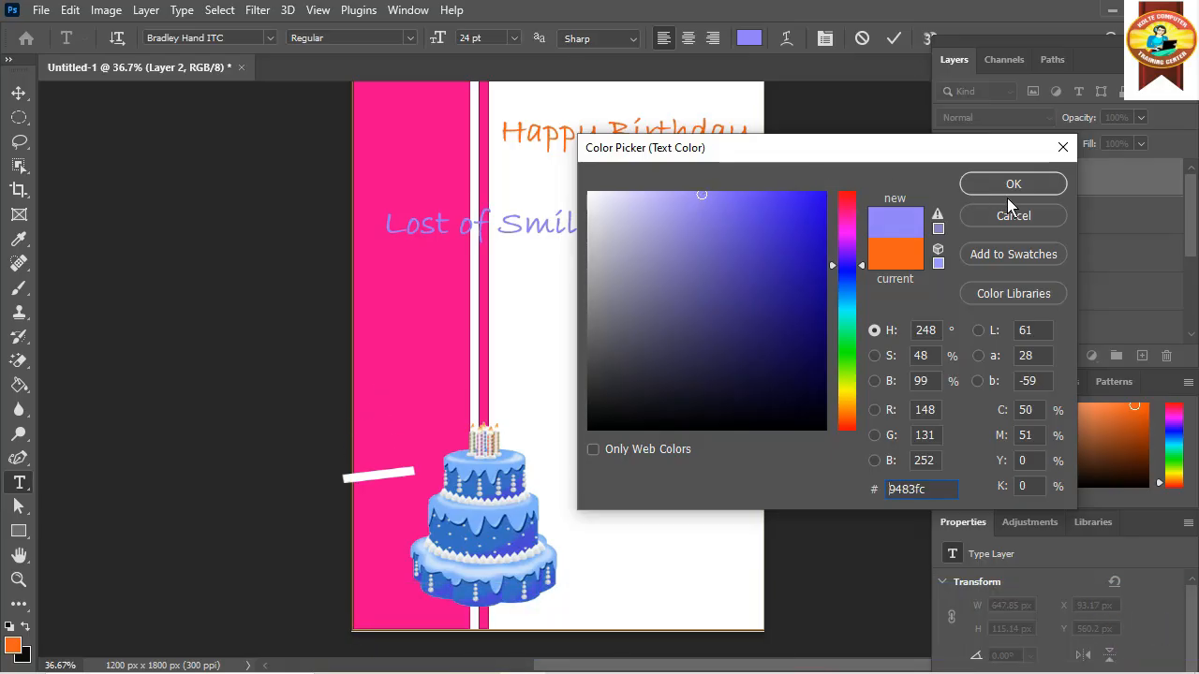
{"action": "mouse_move", "coordinate": [759, 208]}
{"action": "left_mouse_down"}
{"action": "mouse_move", "coordinate": [749, 215]}
{"action": "mouse_move", "coordinate": [761, 227]}
{"action": "left_mouse_up"}
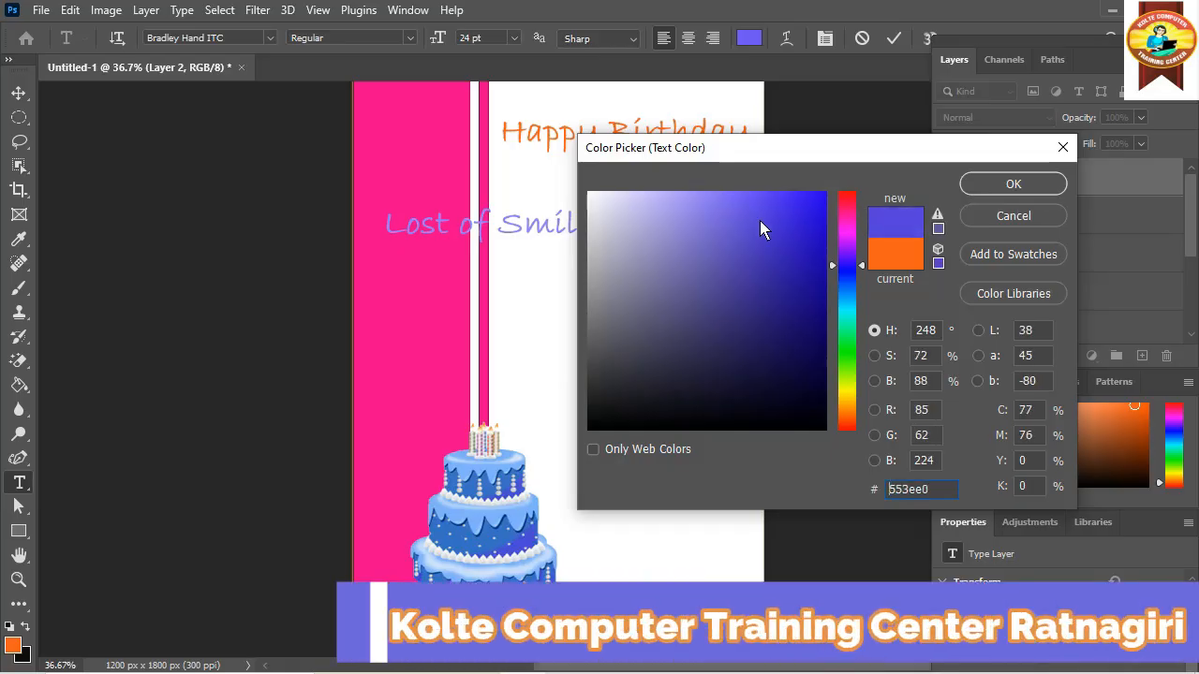
{"action": "left_click", "coordinate": [971, 188]}
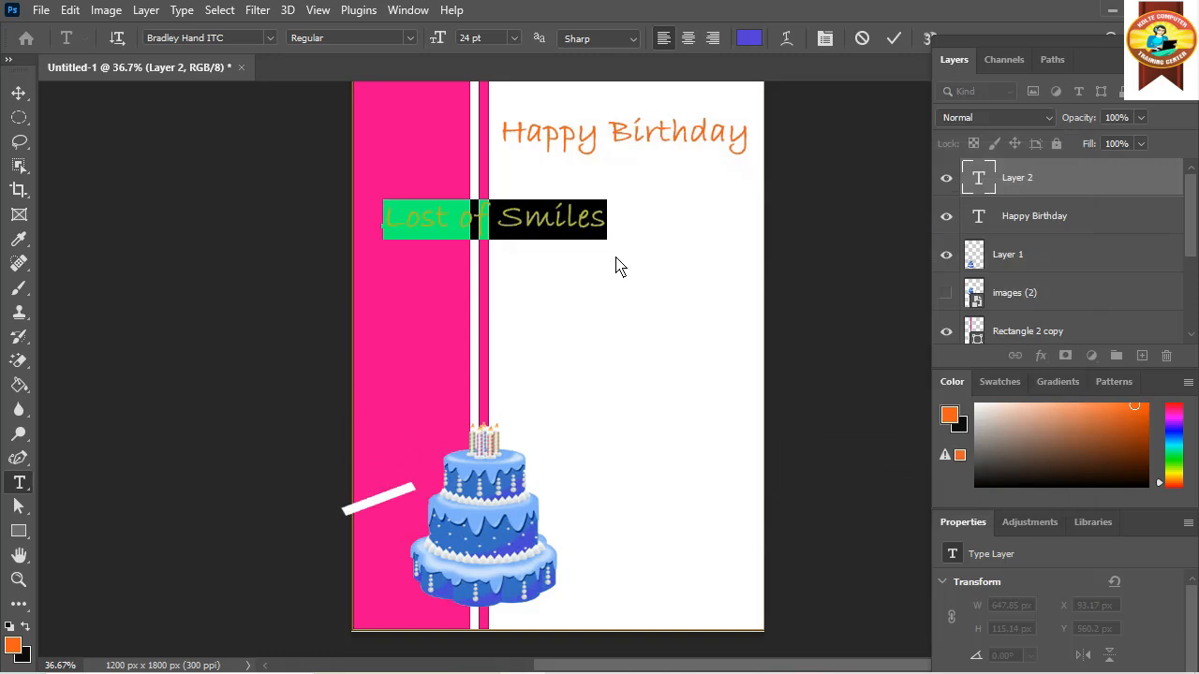
{"action": "left_click", "coordinate": [20, 116]}
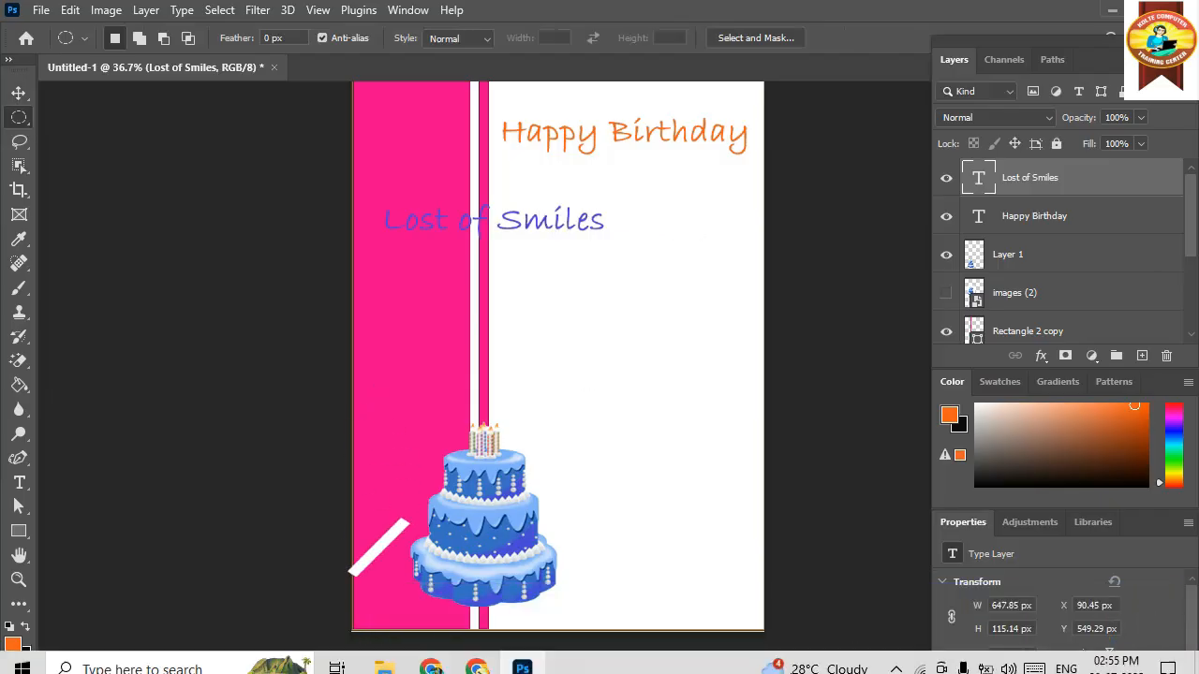
{"action": "left_click", "coordinate": [914, 664]}
{"action": "left_click", "coordinate": [897, 618]}
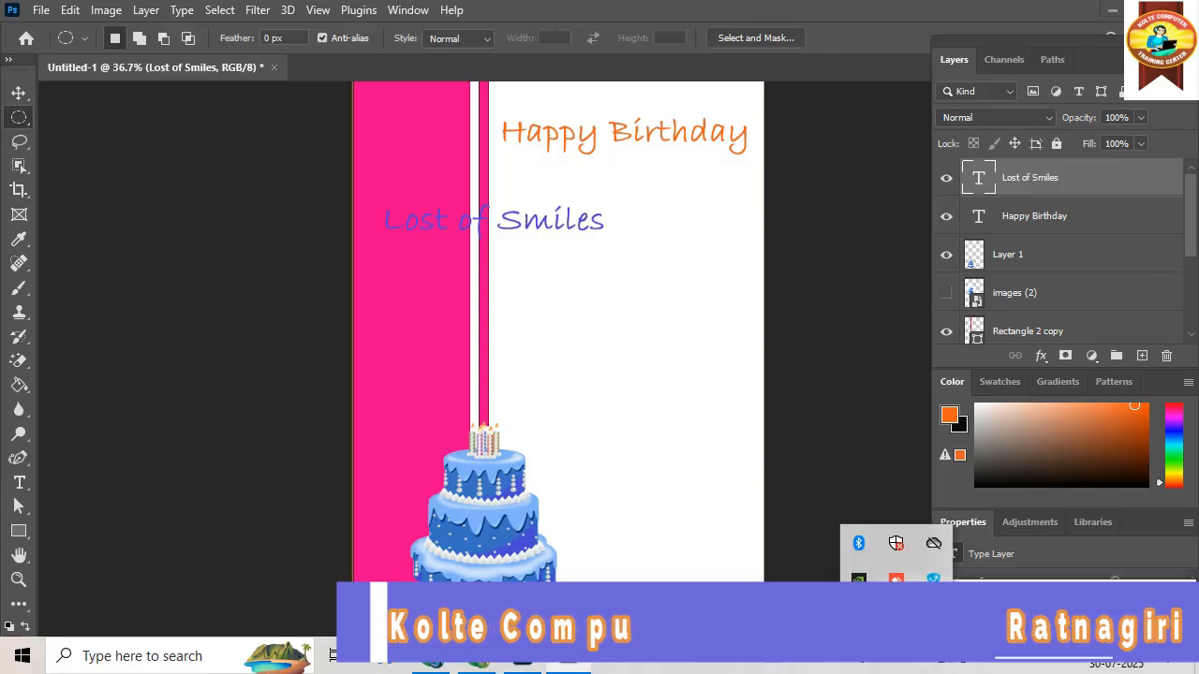
{"action": "left_click", "coordinate": [1076, 626]}
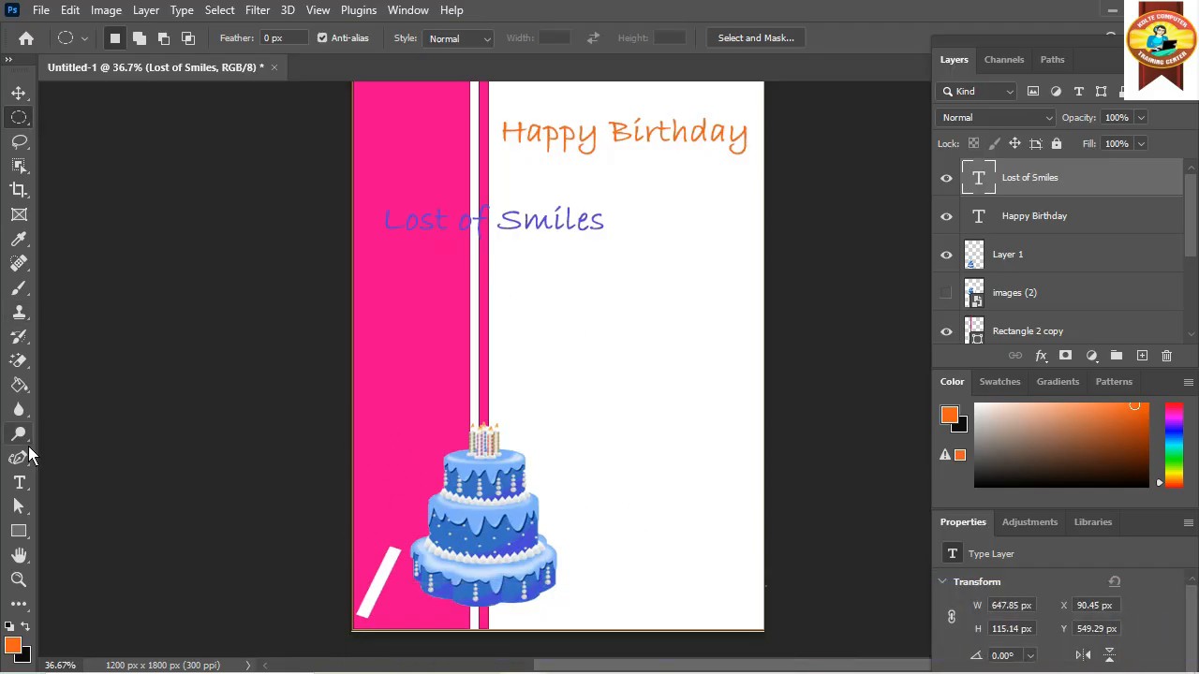
{"action": "left_click", "coordinate": [18, 483]}
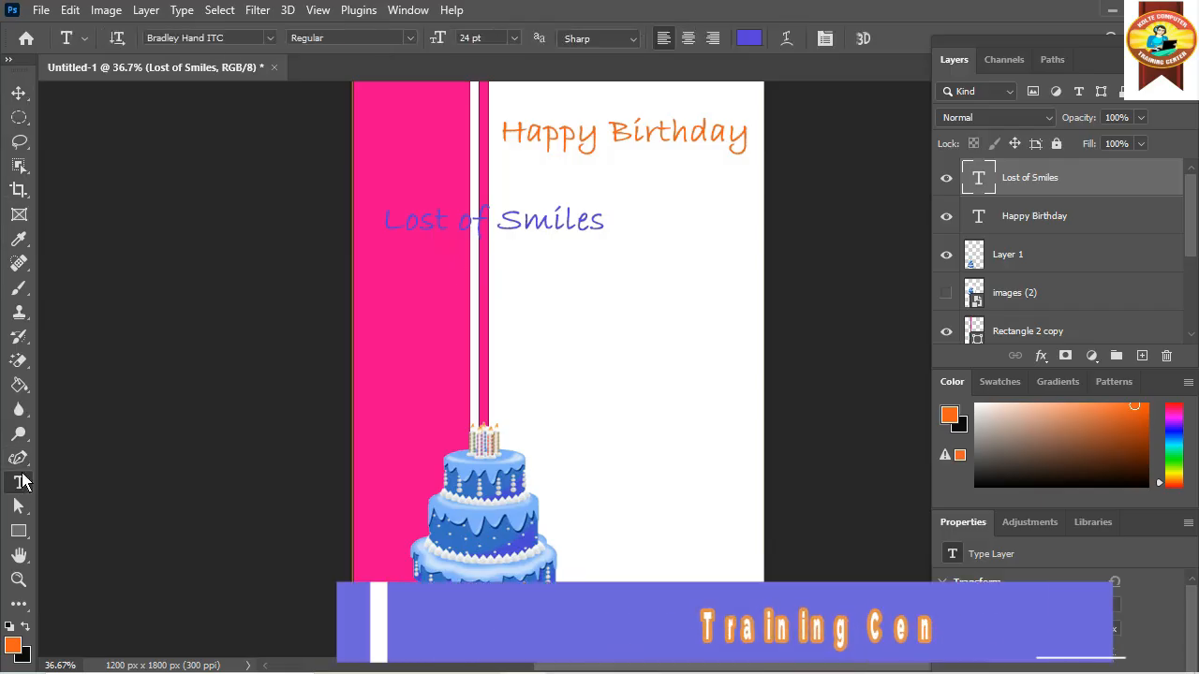
{"action": "left_click", "coordinate": [375, 233]}
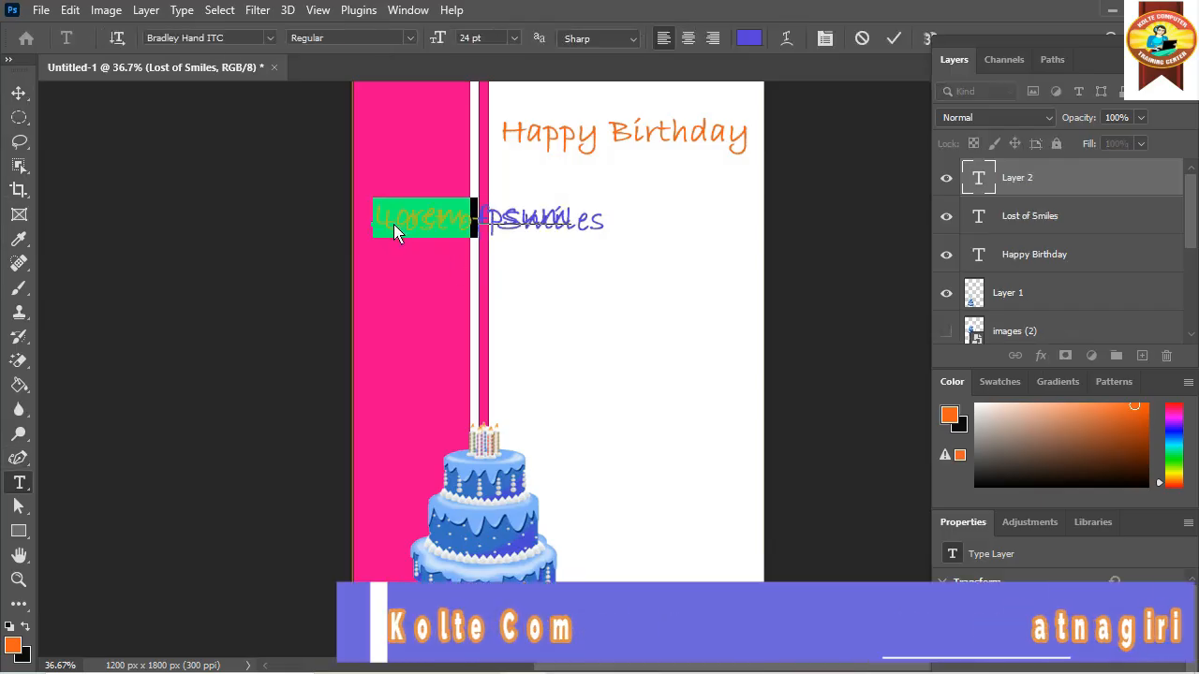
{"action": "left_click_drag", "start_coordinate": [441, 267], "coordinate": [450, 343]}
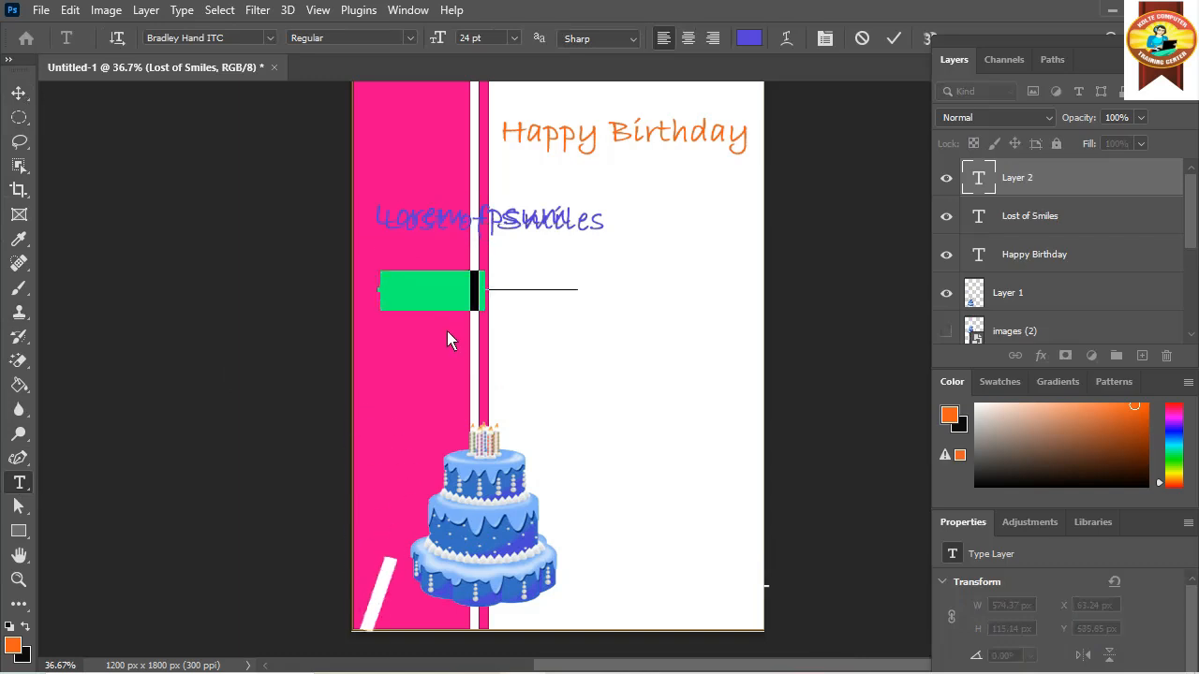
{"action": "key", "text": "BackSpace"}
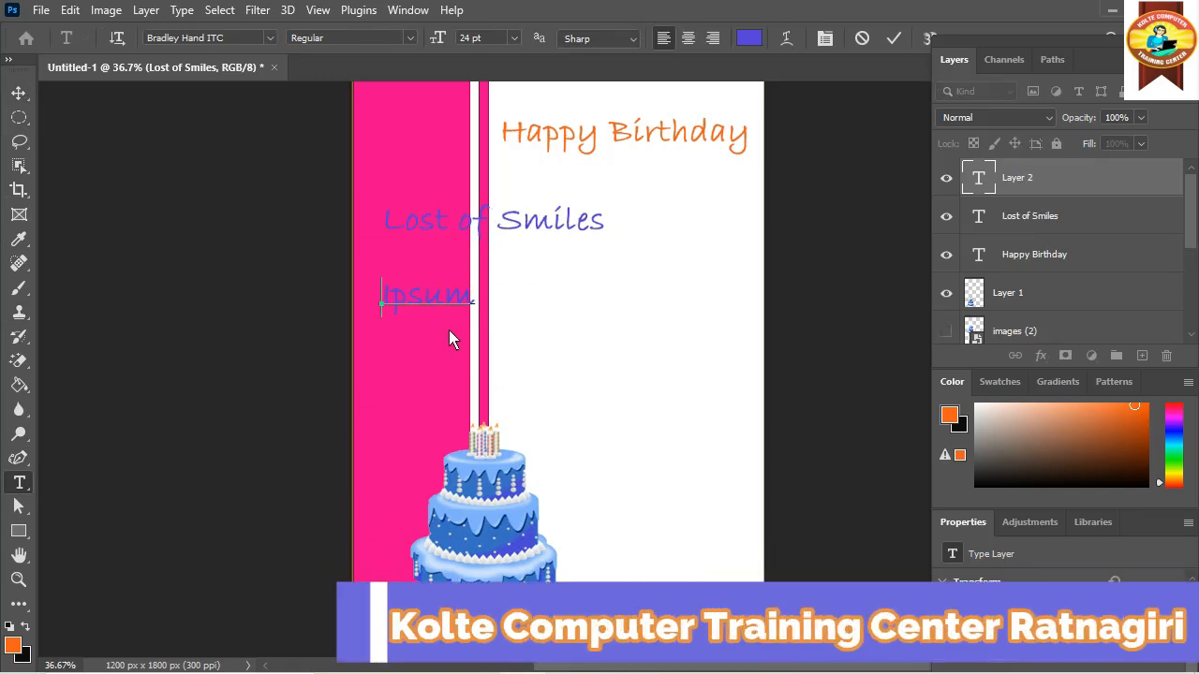
{"action": "key", "text": "Delete"}
{"action": "key", "text": "Delete"}
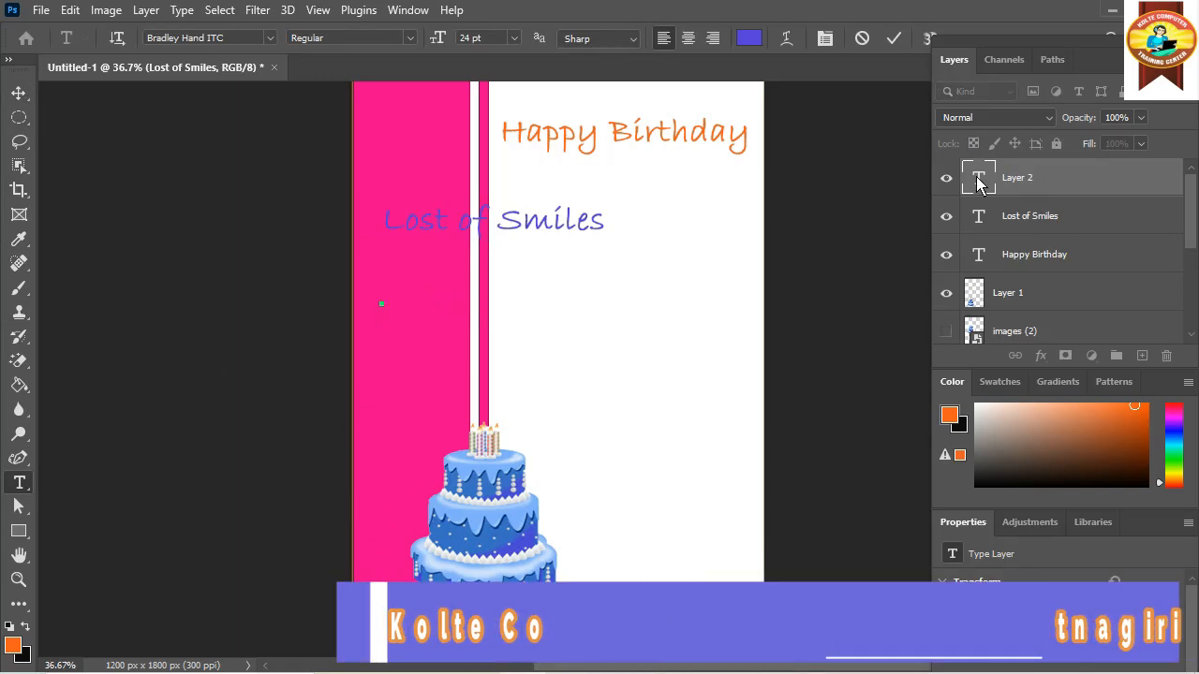
{"action": "left_click", "coordinate": [979, 183]}
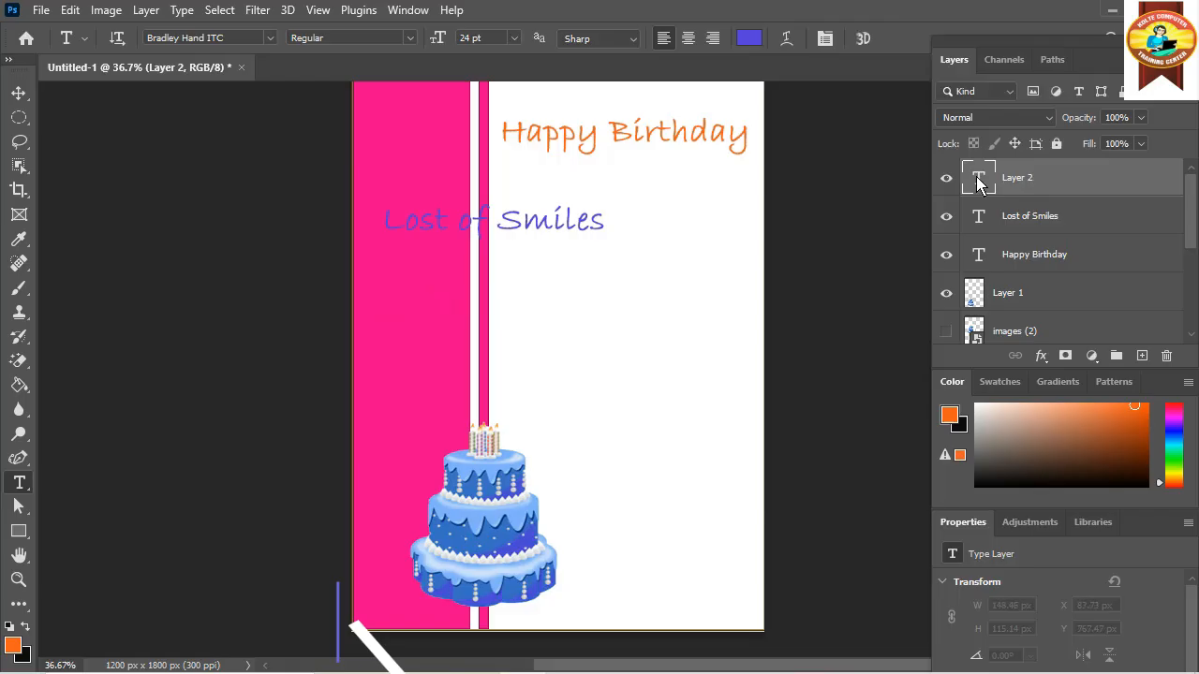
Recolour the whole "Lost of Smiles" text to the dark blue 2811b6
{"action": "left_click", "coordinate": [1001, 228]}
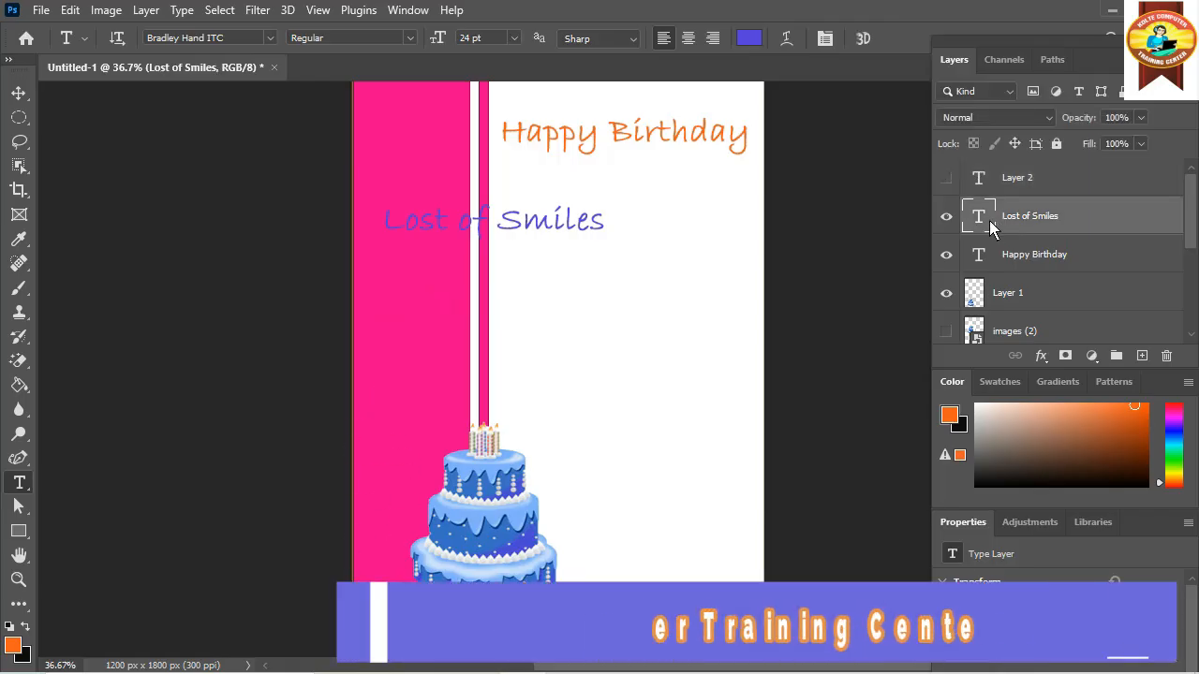
{"action": "left_click", "coordinate": [396, 225]}
{"action": "key", "text": "ctrl+a"}
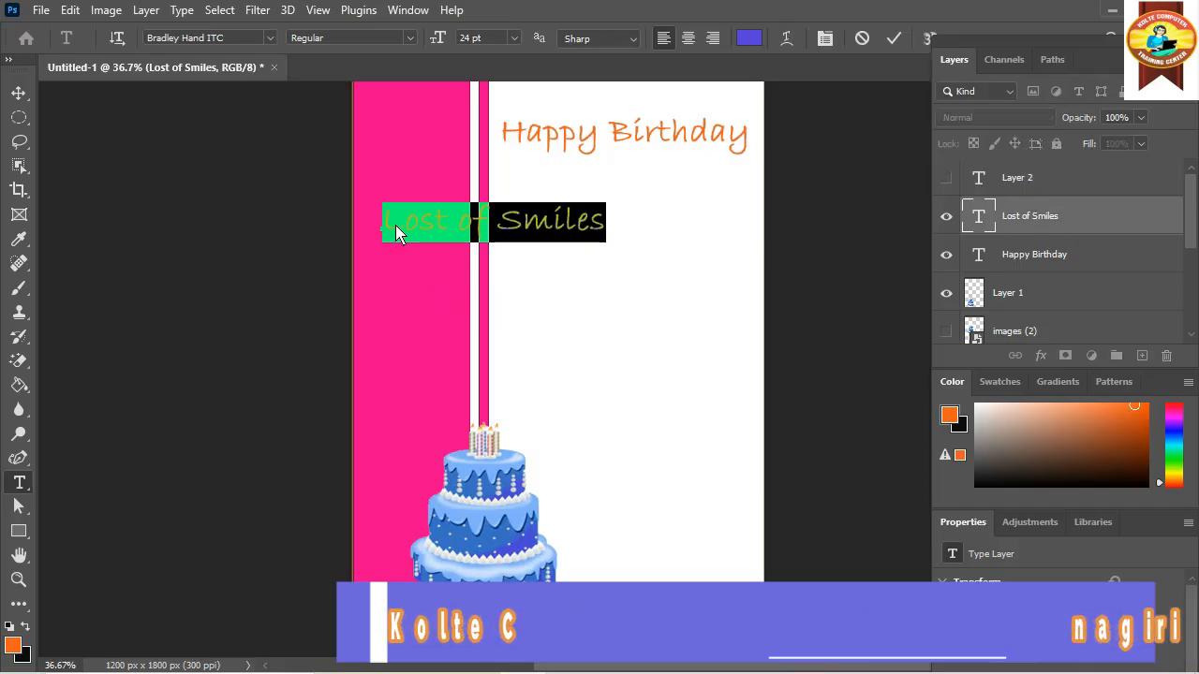
{"action": "left_click", "coordinate": [759, 40]}
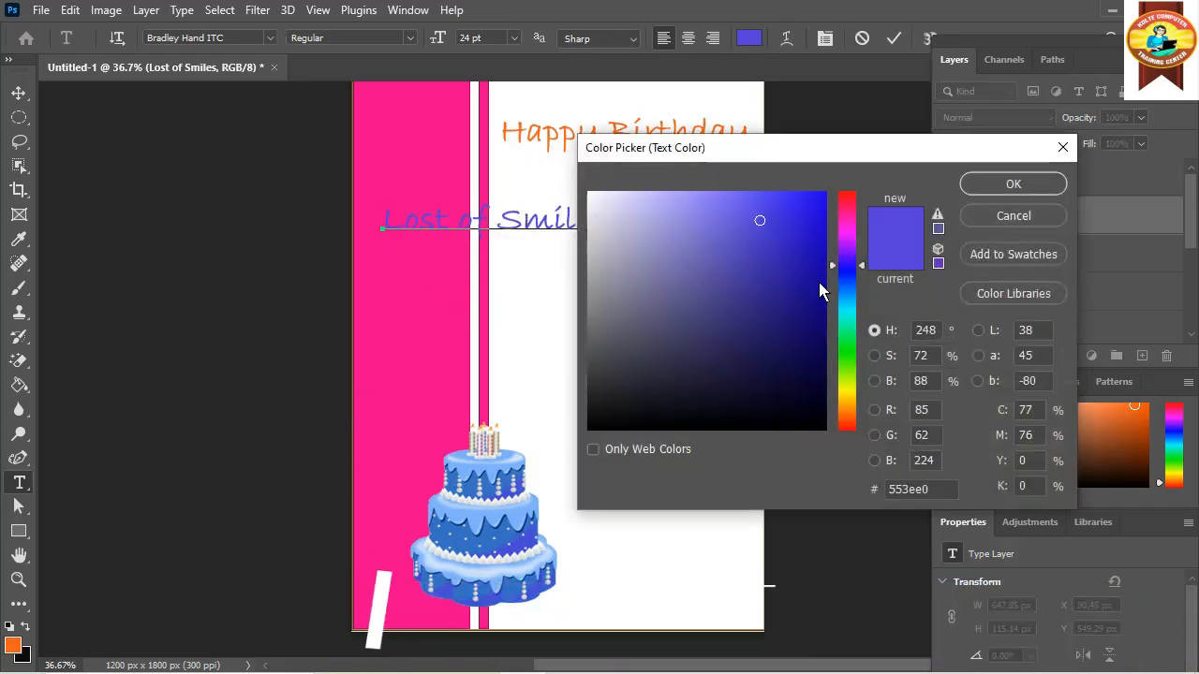
{"action": "left_click", "coordinate": [812, 261]}
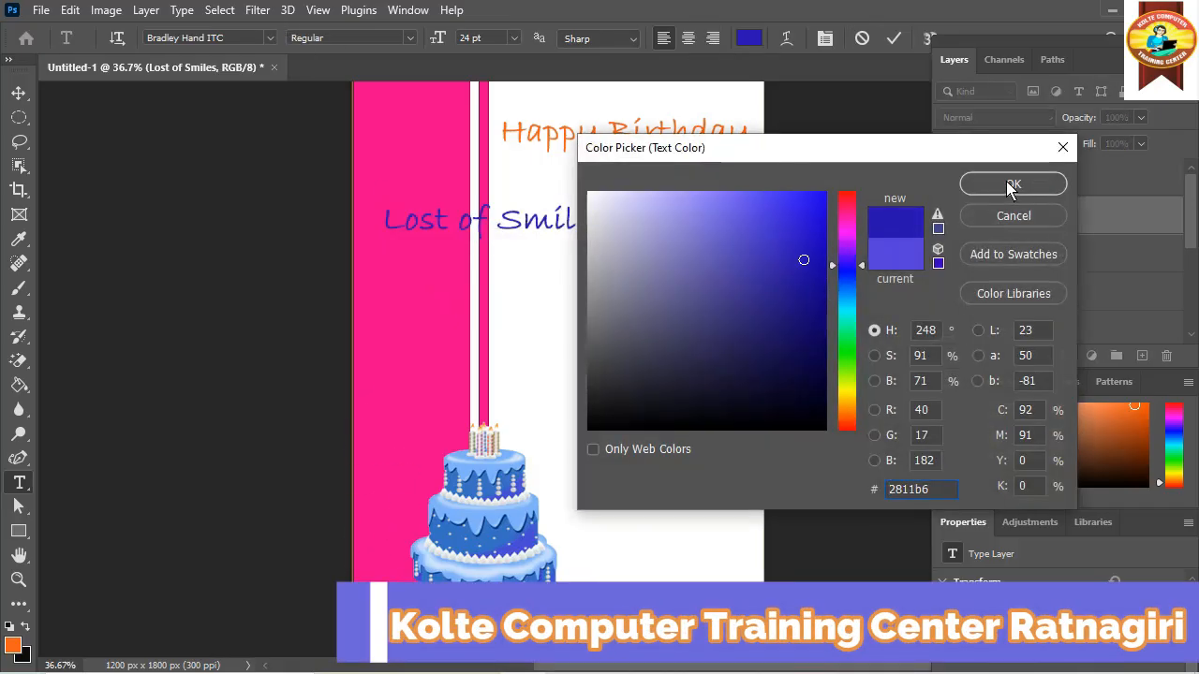
{"action": "left_click", "coordinate": [1011, 185]}
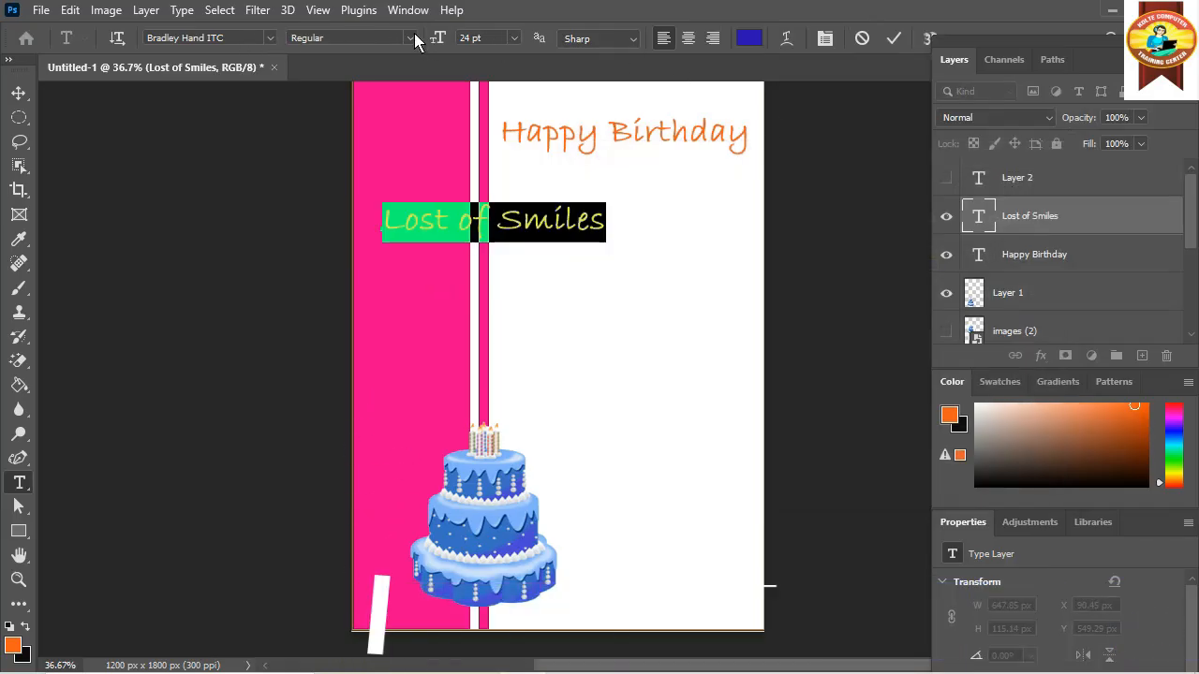
Switch faux bold off and back on for the "Lost of Smiles" text and finish the text edit
{"action": "left_click", "coordinate": [635, 42]}
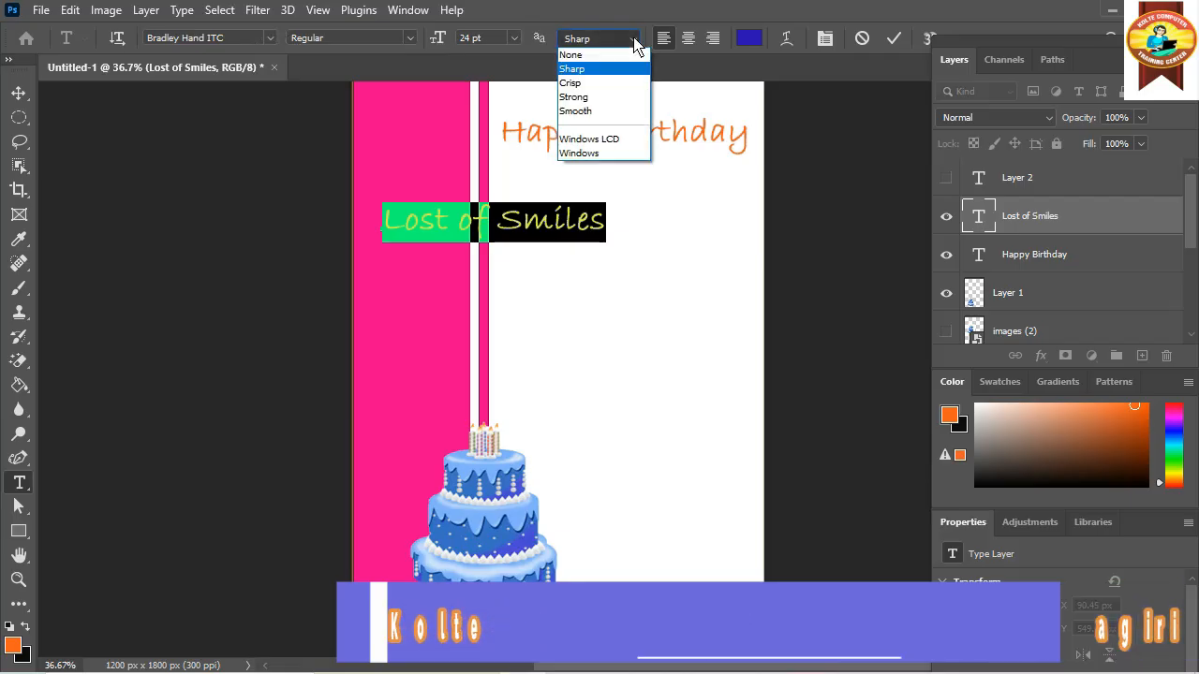
{"action": "left_click", "coordinate": [638, 44]}
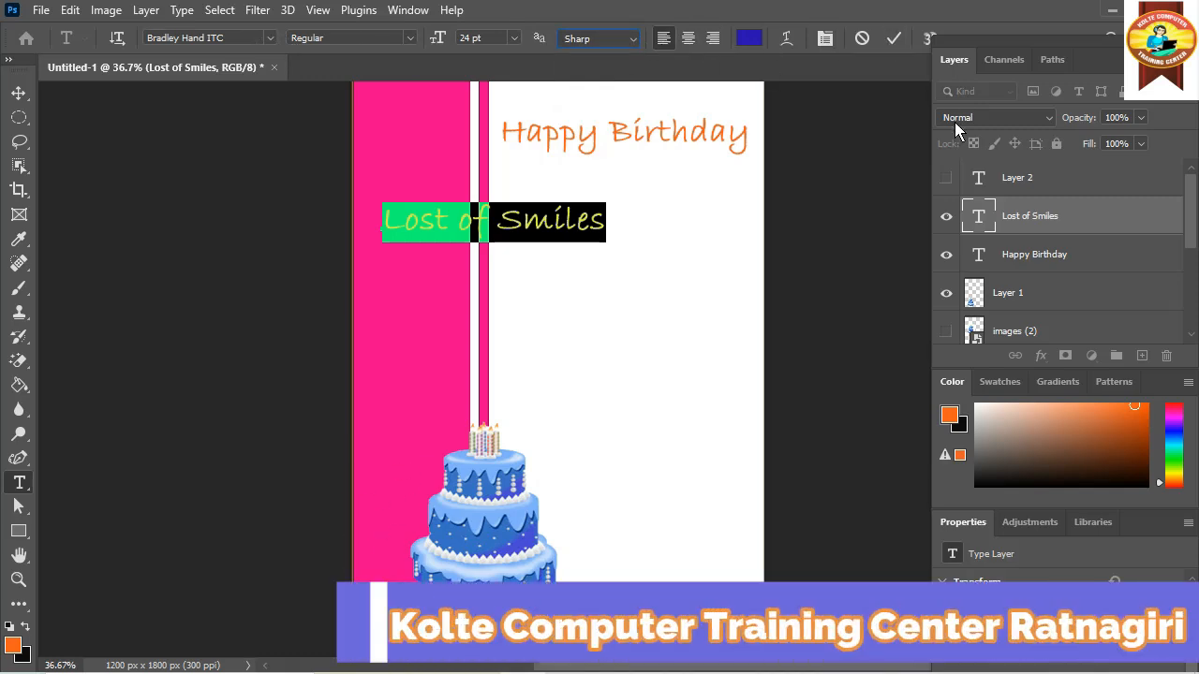
{"action": "left_click", "coordinate": [824, 39]}
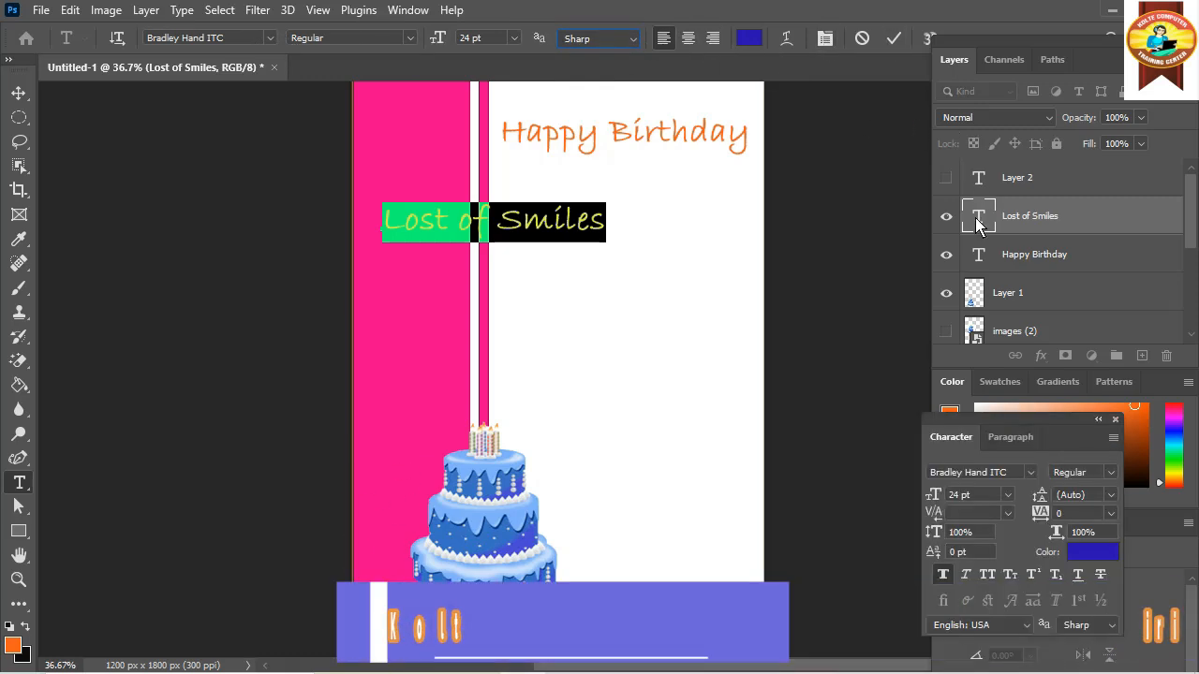
{"action": "left_click", "coordinate": [942, 575]}
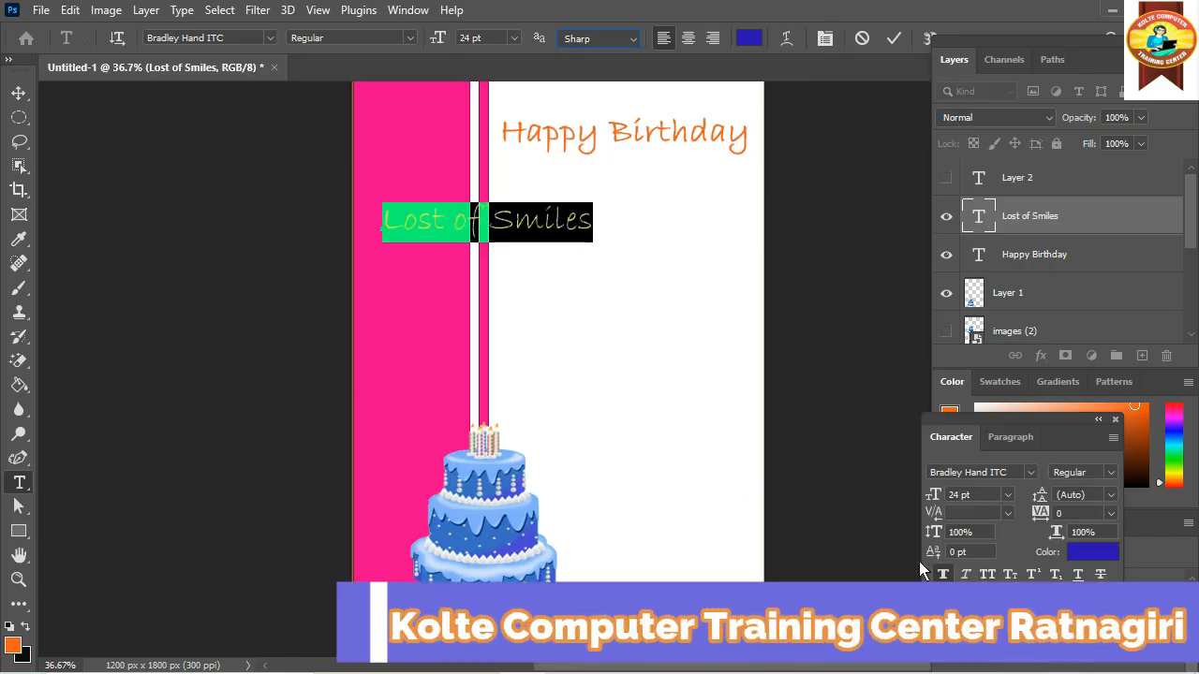
{"action": "left_click", "coordinate": [19, 93]}
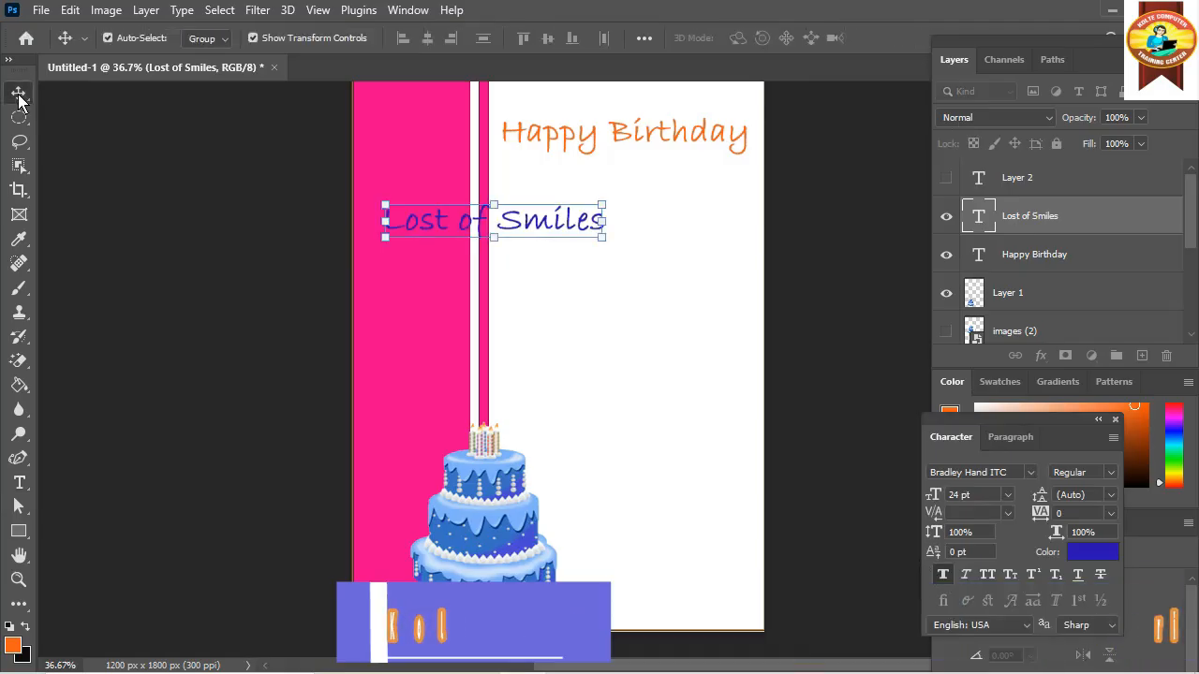
Shift the "Lost of Smiles" line slightly right, nudge it back left across the pink bands and deselect it
{"action": "left_click", "coordinate": [509, 358]}
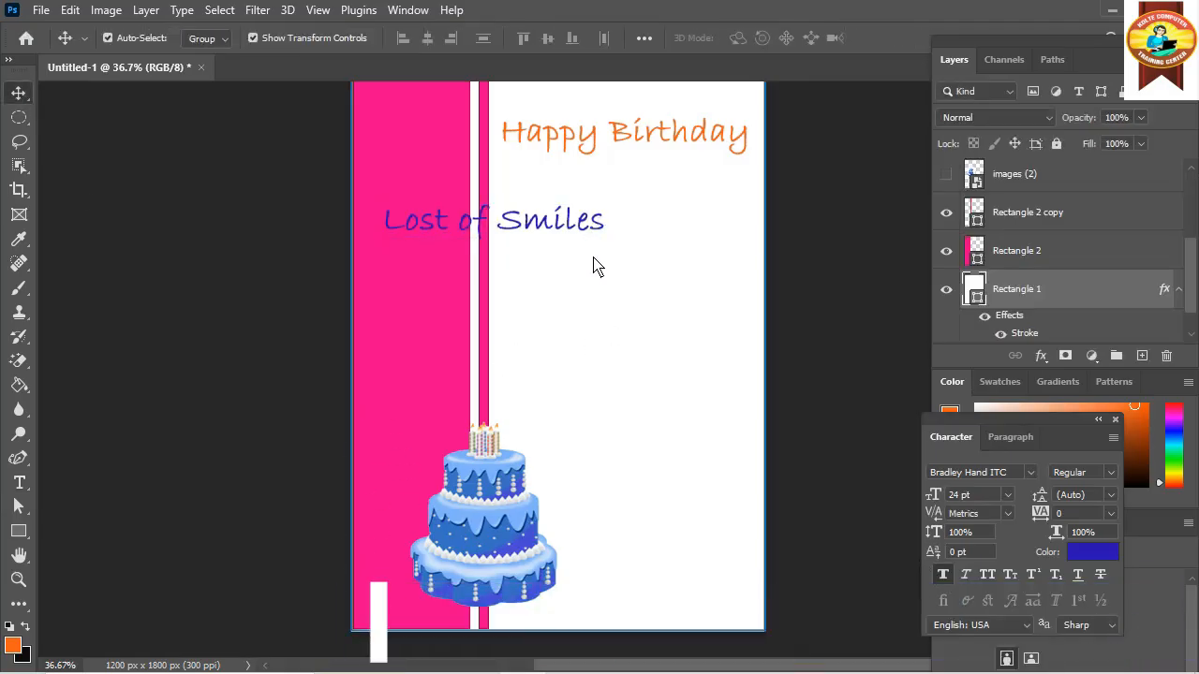
{"action": "left_click_drag", "start_coordinate": [578, 238], "coordinate": [582, 235]}
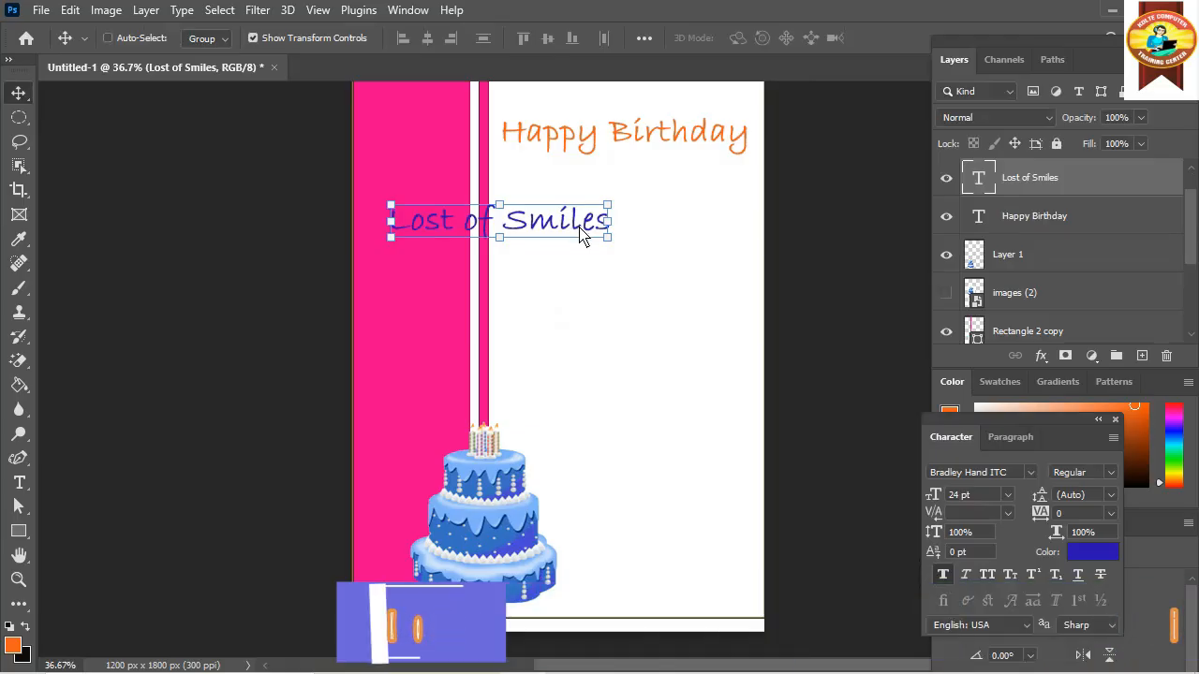
{"action": "key", "text": "Left"}
{"action": "key", "text": "Left"}
{"action": "key", "text": "Left"}
{"action": "key", "text": "Left"}
{"action": "key", "text": "Left"}
{"action": "key", "text": "Left"}
{"action": "key", "text": "Left"}
{"action": "key", "text": "Left"}
{"action": "key", "text": "Left"}
{"action": "key", "text": "Left"}
{"action": "key", "text": "Left"}
{"action": "key", "text": "Left"}
{"action": "key", "text": "Left"}
{"action": "key", "text": "Left"}
{"action": "key", "text": "Left"}
{"action": "key", "text": "Left"}
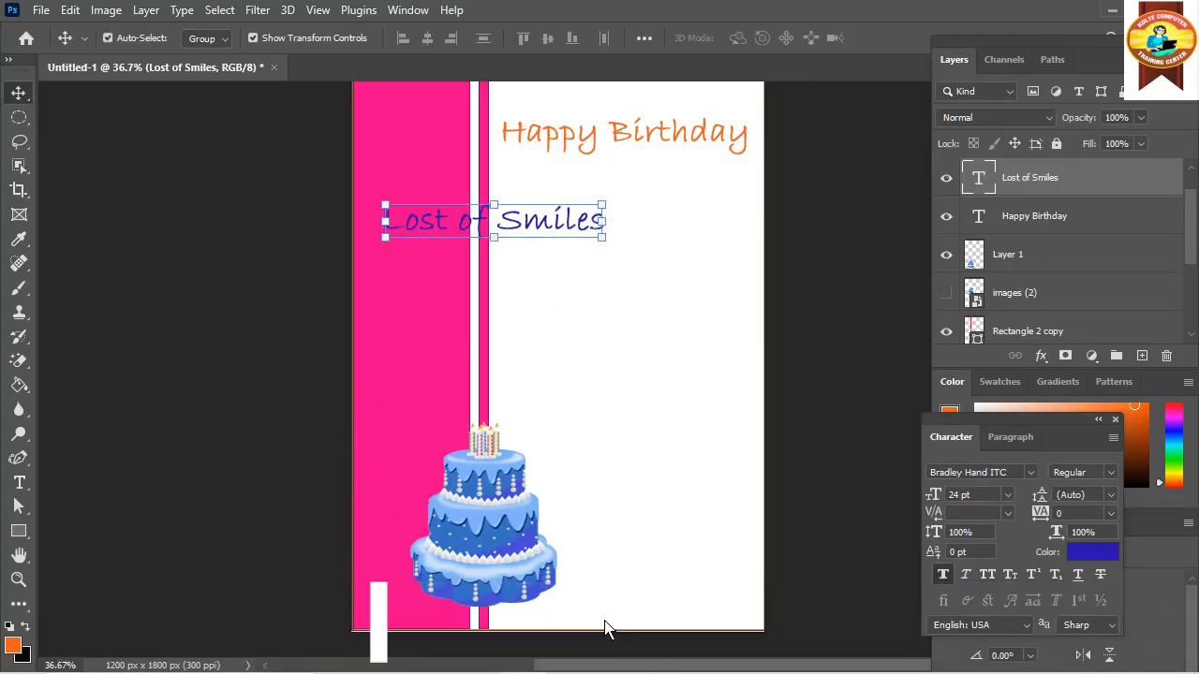
{"action": "left_click", "coordinate": [605, 626]}
{"action": "left_click", "coordinate": [821, 401]}
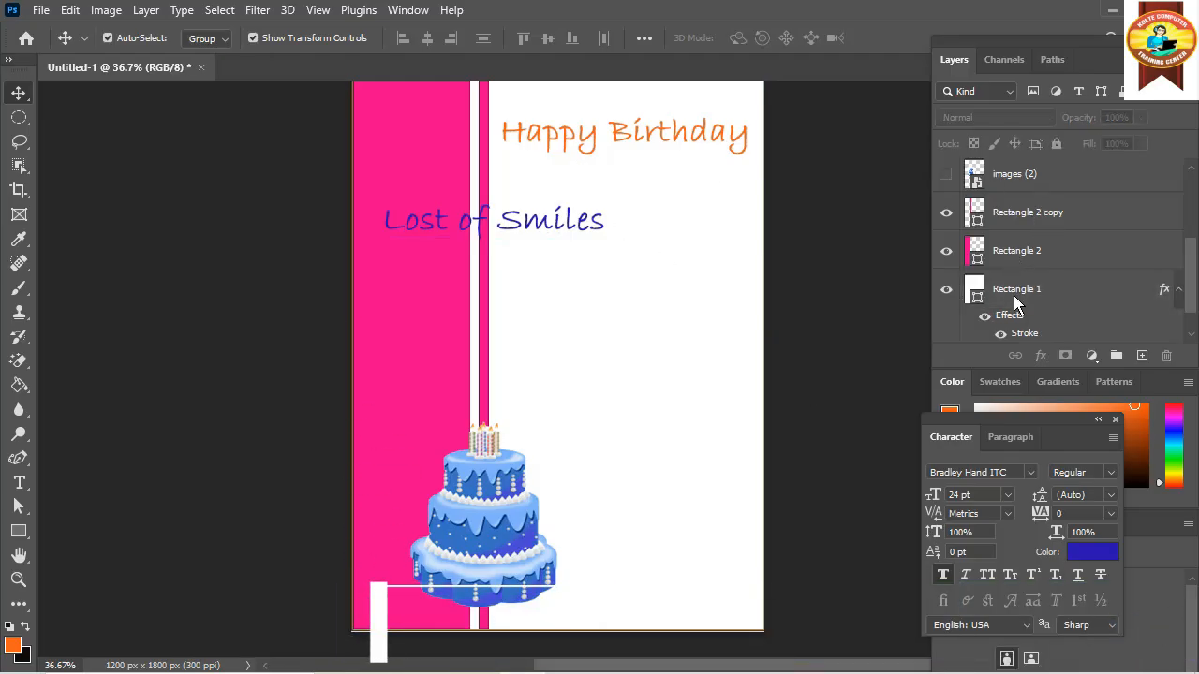
Toggle the visibility of the rectangle, cake image and text layers one by one to check what each contains
{"action": "mouse_move", "coordinate": [1192, 289]}
{"action": "left_mouse_down"}
{"action": "mouse_move", "coordinate": [1192, 261]}
{"action": "mouse_move", "coordinate": [1188, 328]}
{"action": "mouse_move", "coordinate": [1187, 268]}
{"action": "left_mouse_up"}
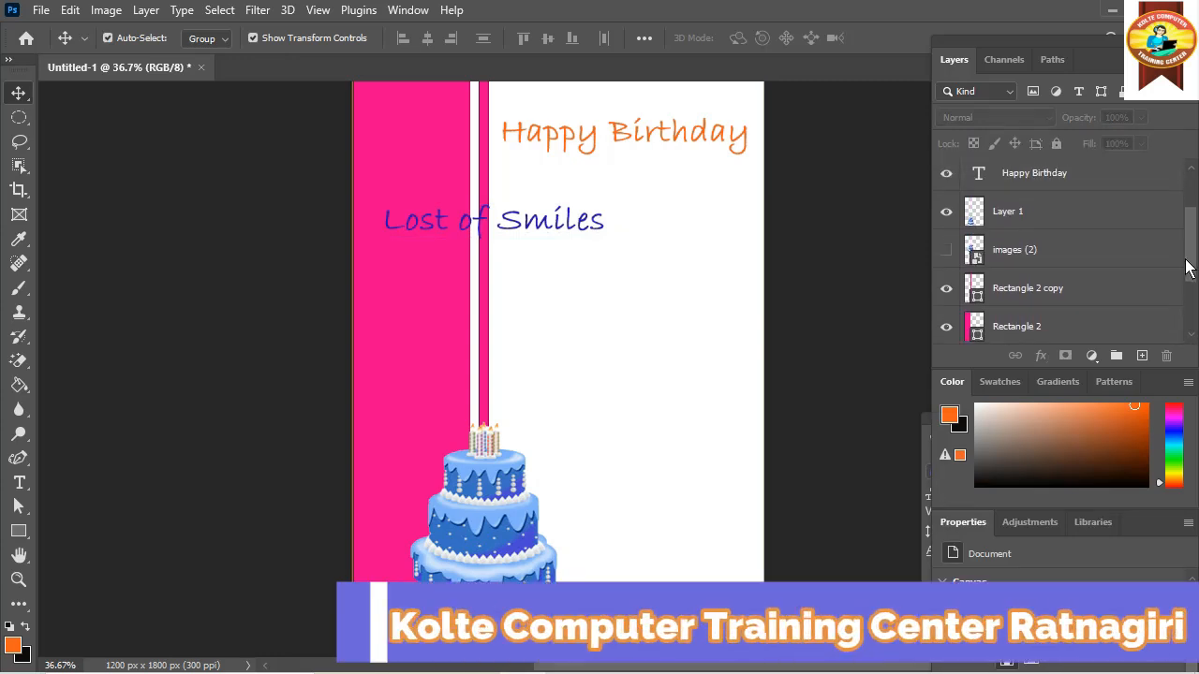
{"action": "left_click", "coordinate": [946, 290]}
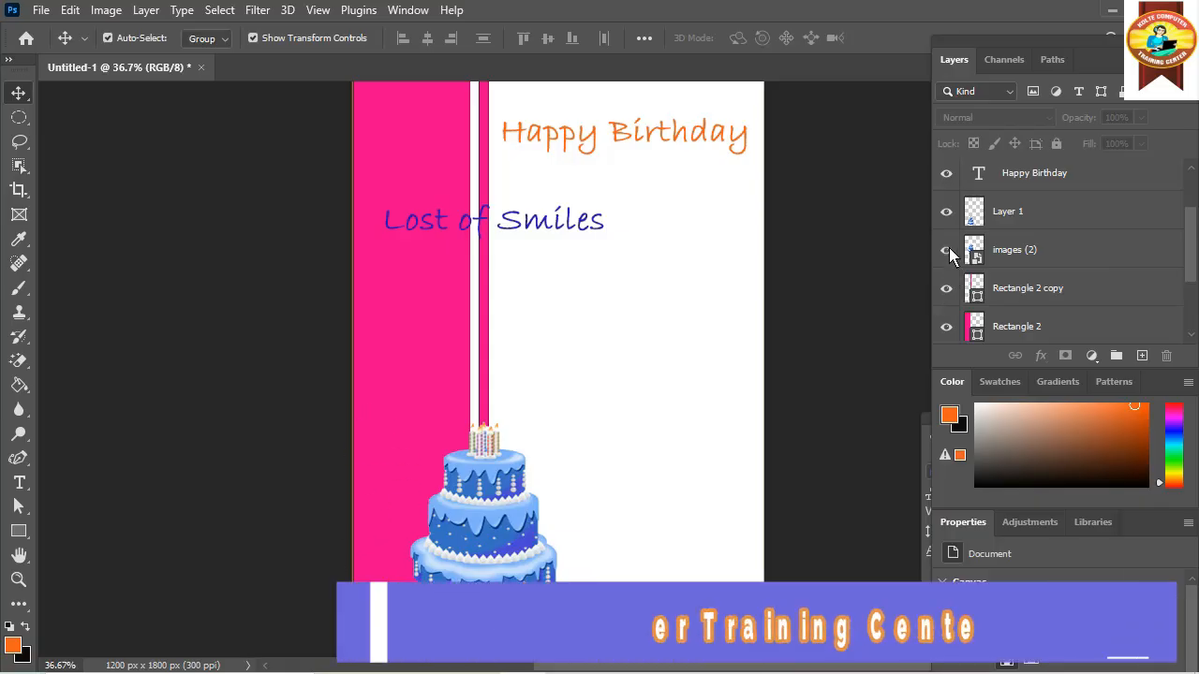
{"action": "left_click_drag", "start_coordinate": [948, 250], "coordinate": [944, 219]}
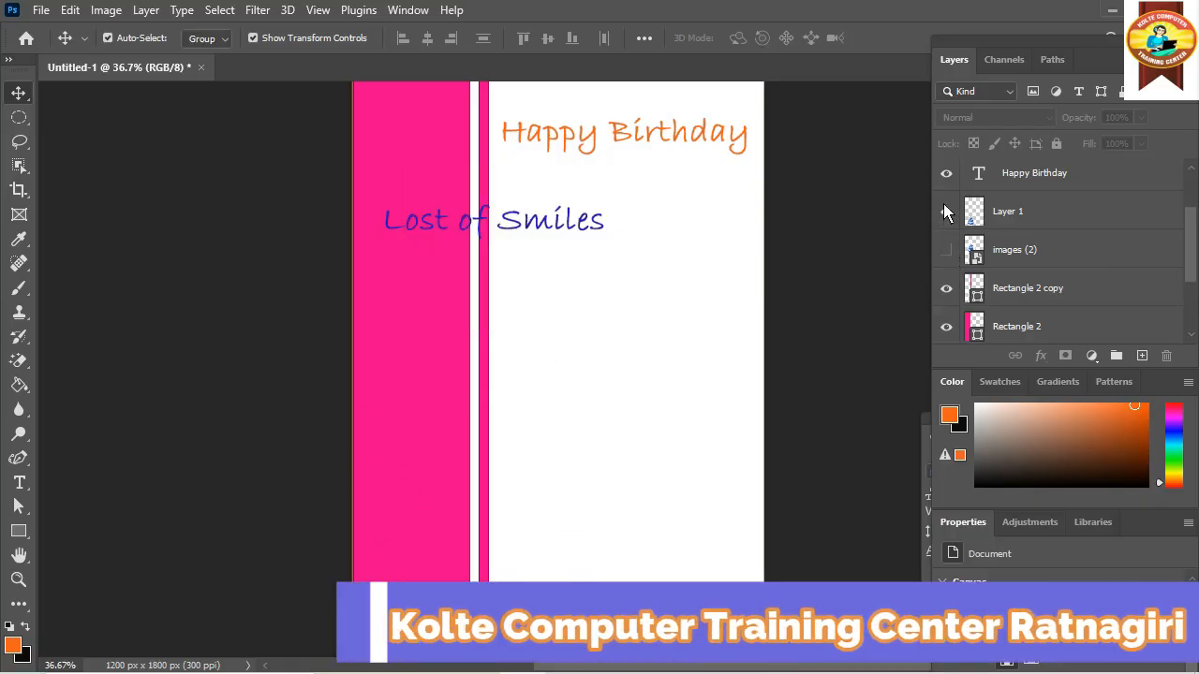
{"action": "left_click", "coordinate": [946, 212]}
{"action": "left_click", "coordinate": [945, 173]}
{"action": "left_click", "coordinate": [945, 173]}
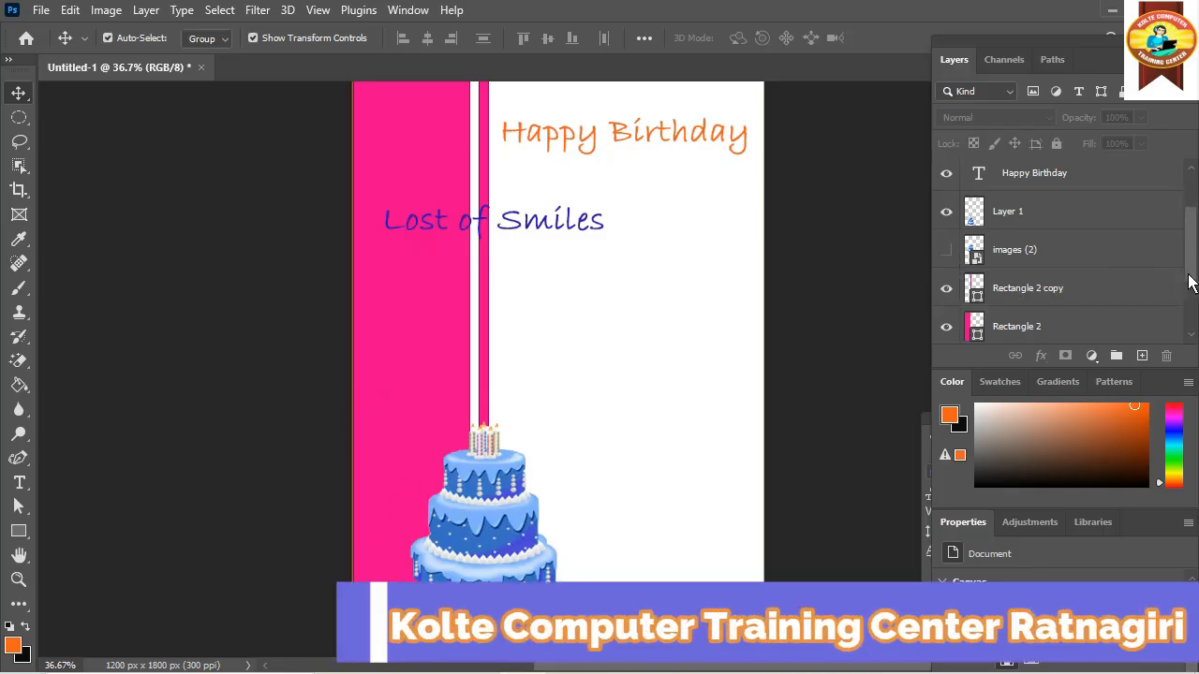
{"action": "scroll", "coordinate": [995, 242], "scroll_direction": "up", "scroll_amount": 3}
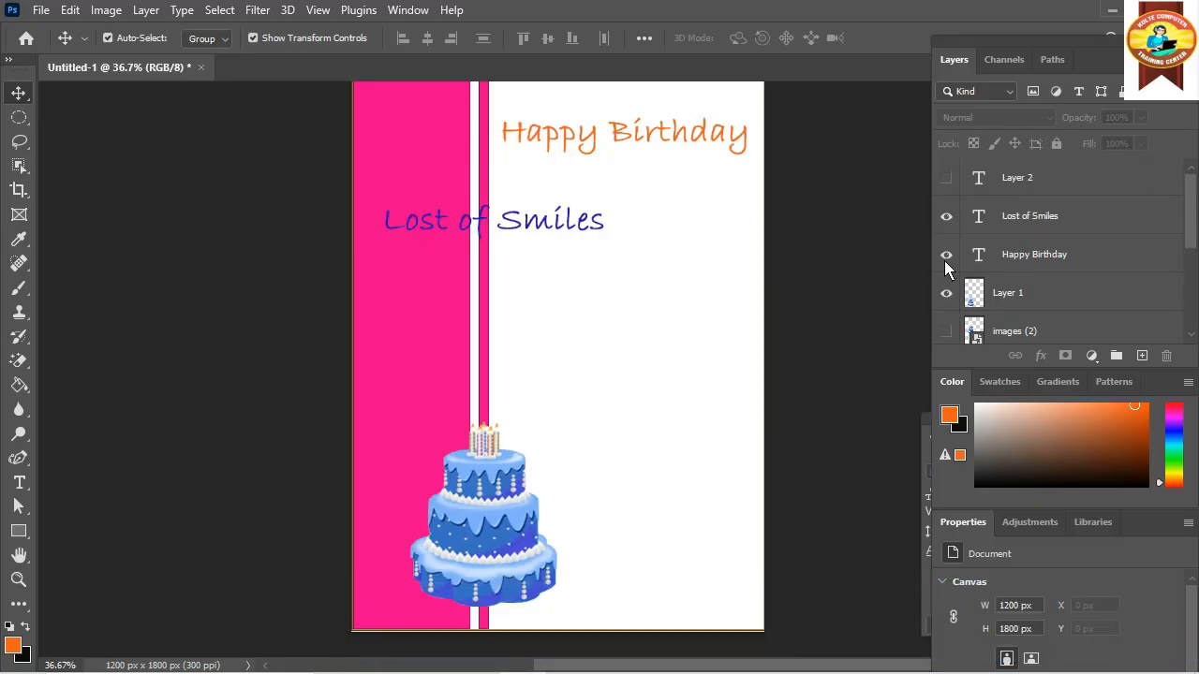
{"action": "left_click", "coordinate": [946, 257]}
{"action": "left_click", "coordinate": [946, 255]}
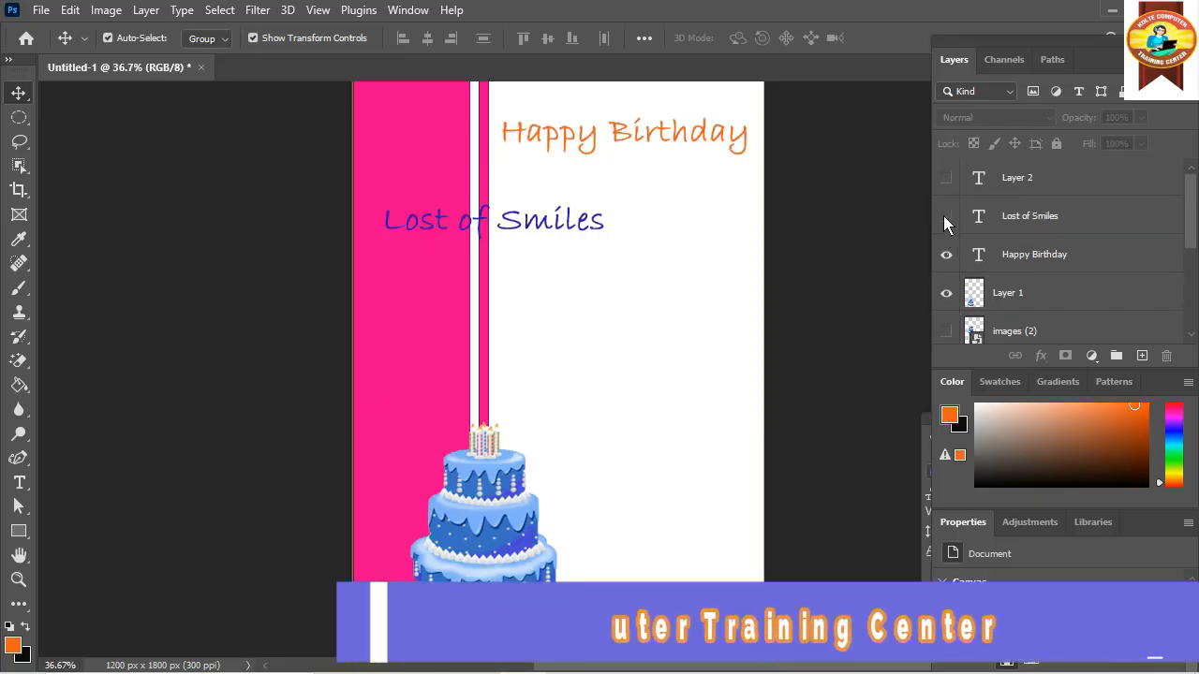
{"action": "left_click", "coordinate": [946, 218]}
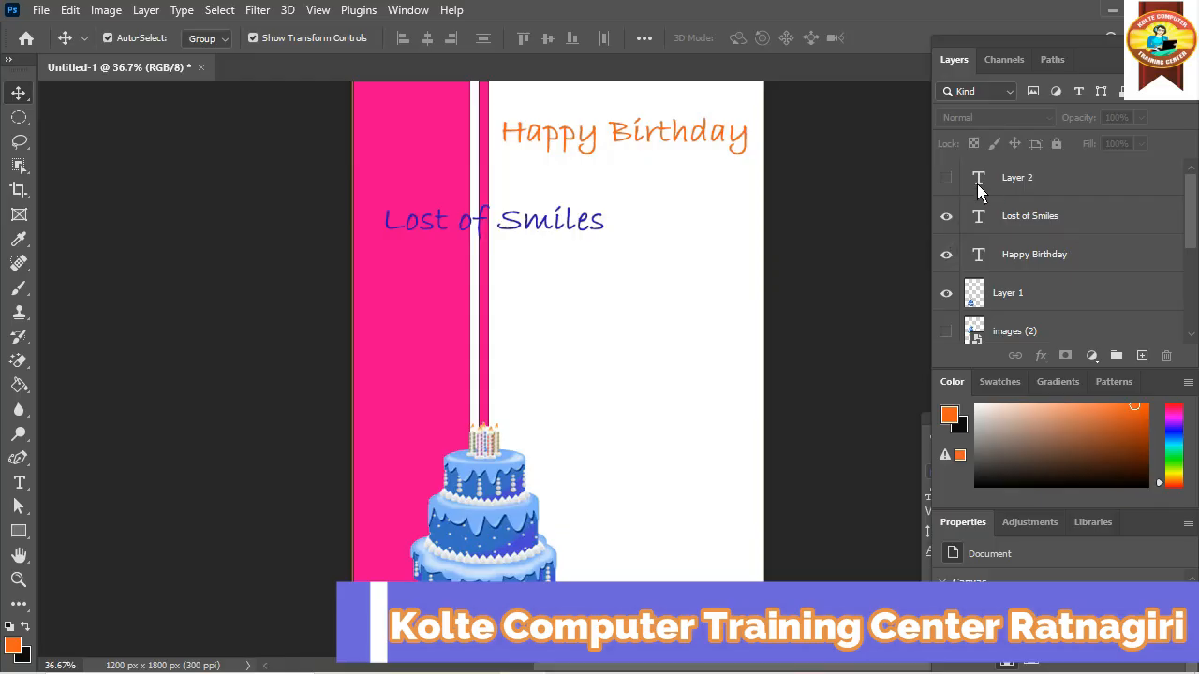
Check the empty text layer "Layer 2" by toggling its visibility and delete it
{"action": "left_click", "coordinate": [946, 178]}
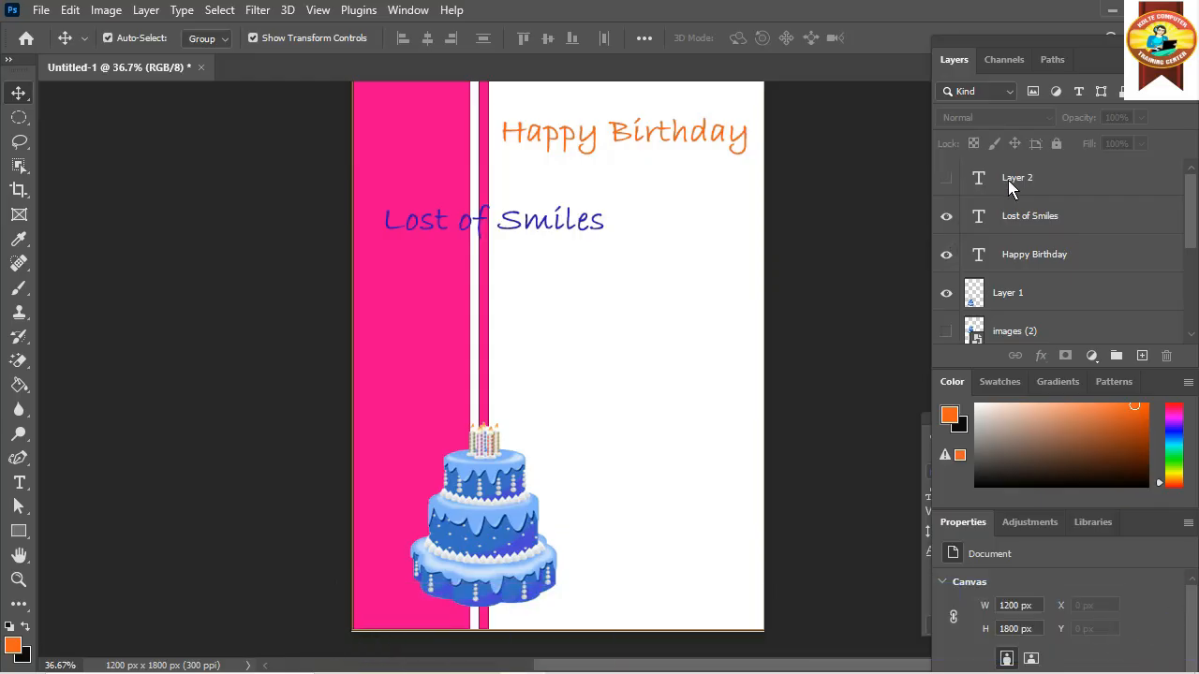
{"action": "left_click_drag", "start_coordinate": [1026, 177], "coordinate": [1168, 358]}
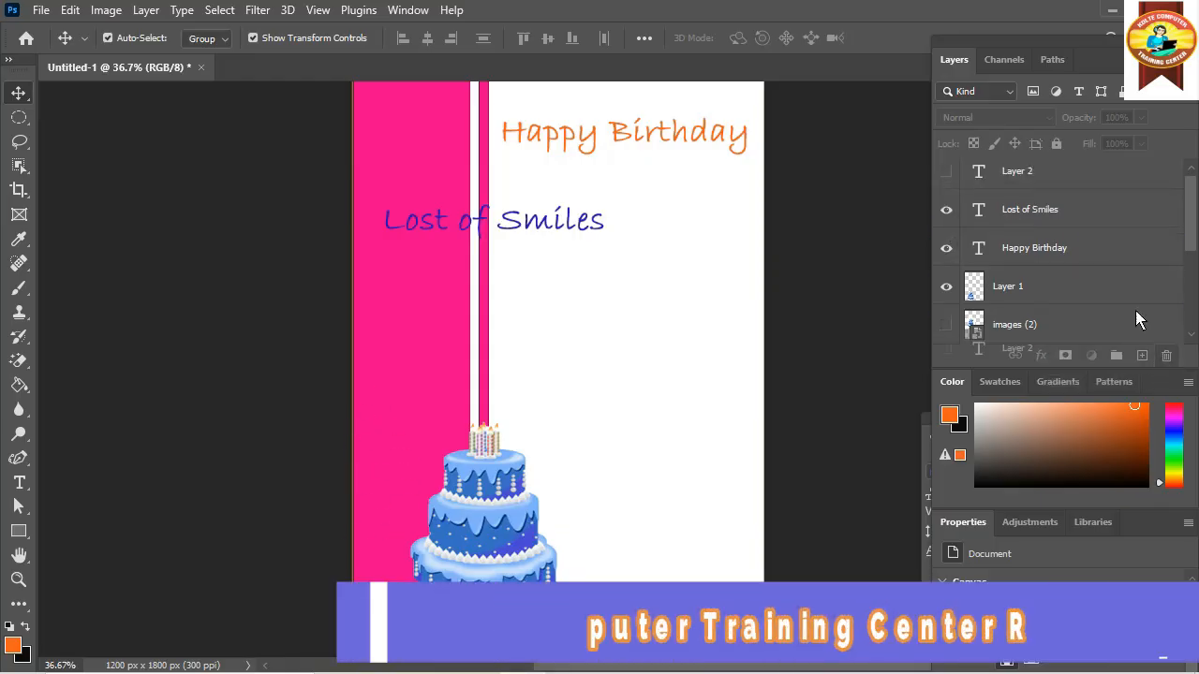
Change the text color of the "Happy Birthday" line to blue 352bff
{"action": "left_click", "coordinate": [1030, 217]}
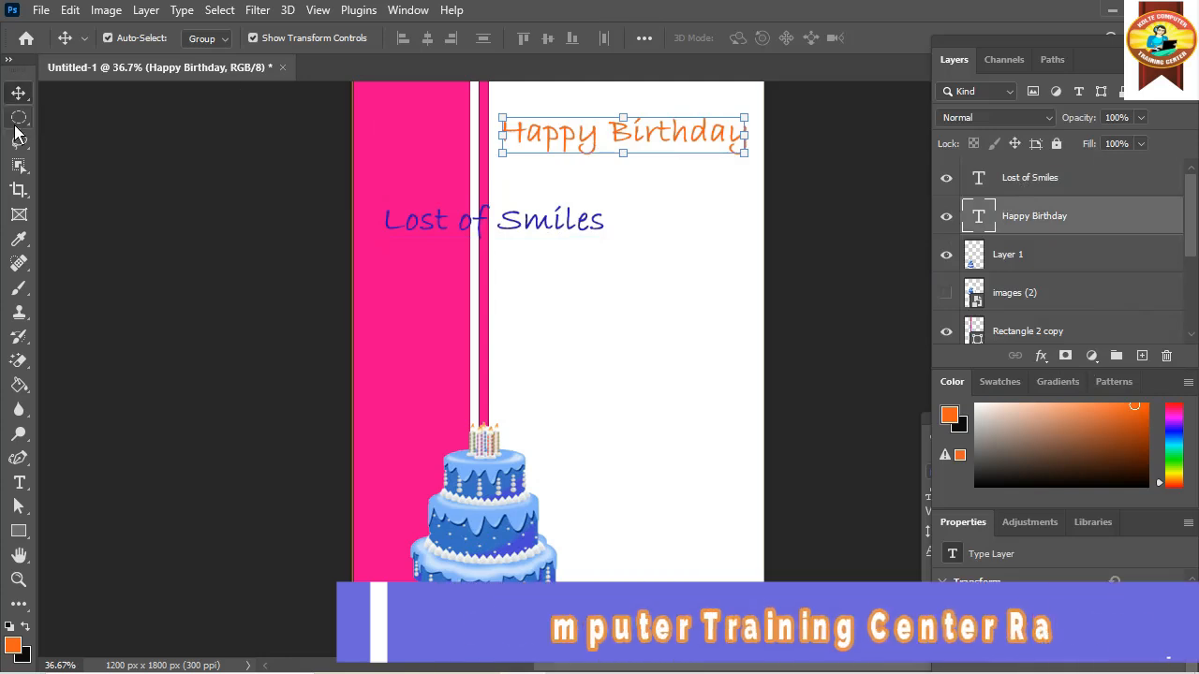
{"action": "left_click", "coordinate": [19, 483]}
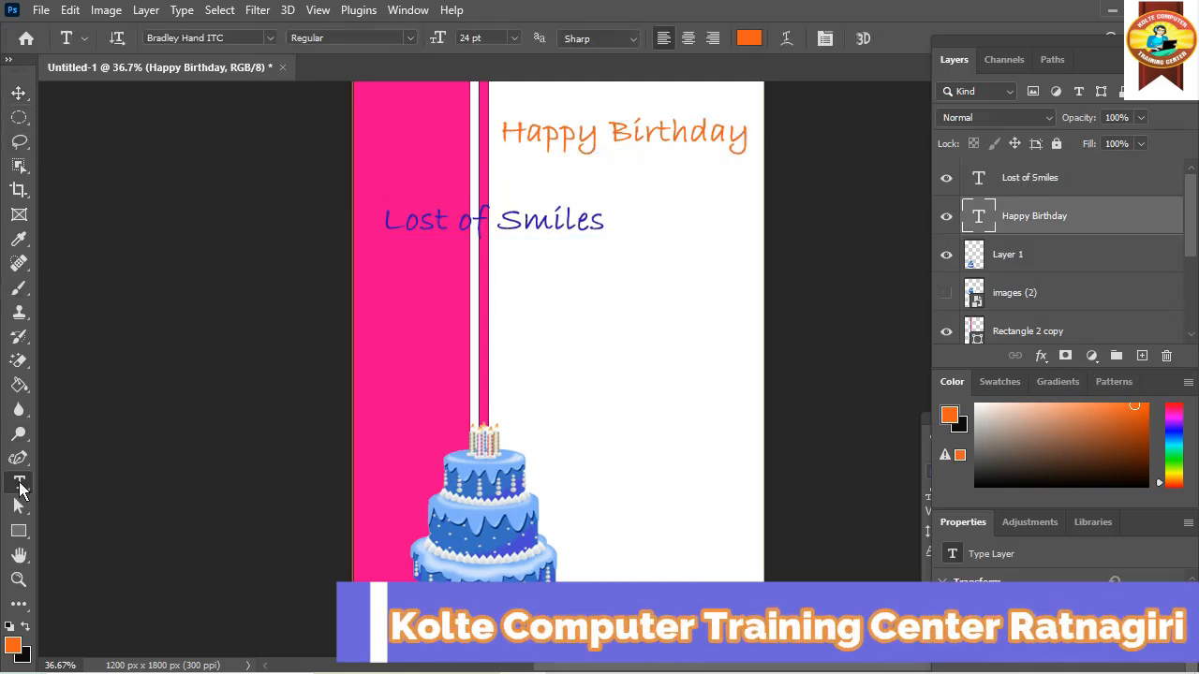
{"action": "double_click", "coordinate": [576, 148]}
{"action": "triple_click", "coordinate": [574, 145]}
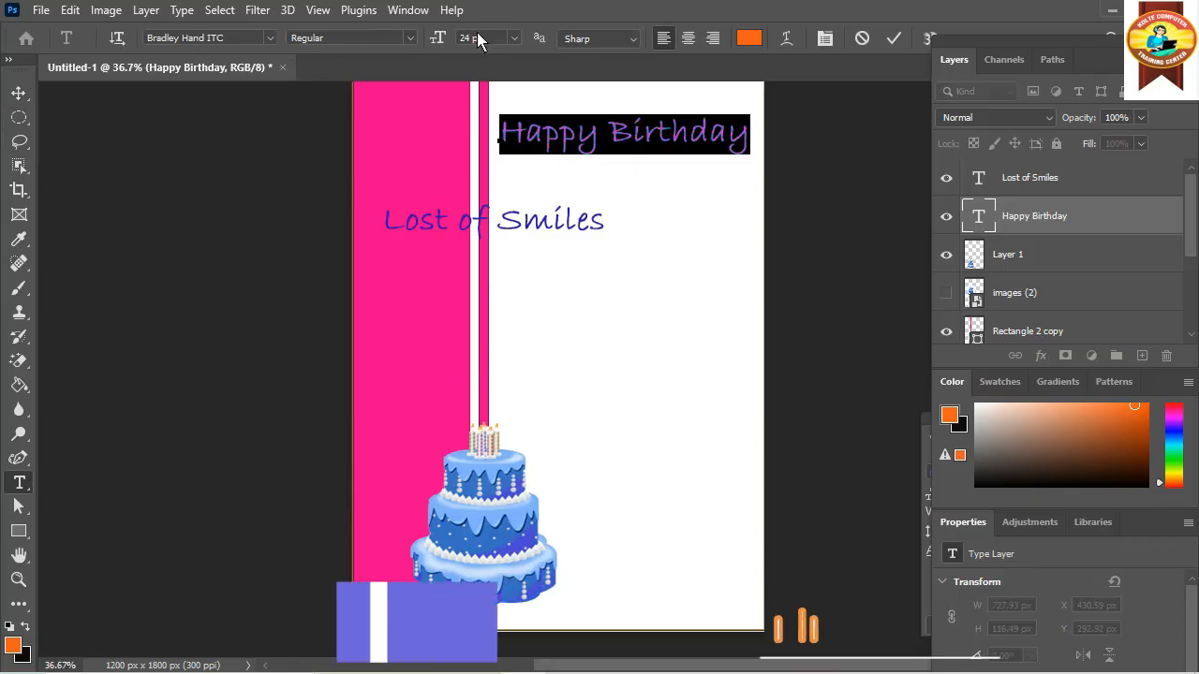
{"action": "left_click", "coordinate": [749, 38]}
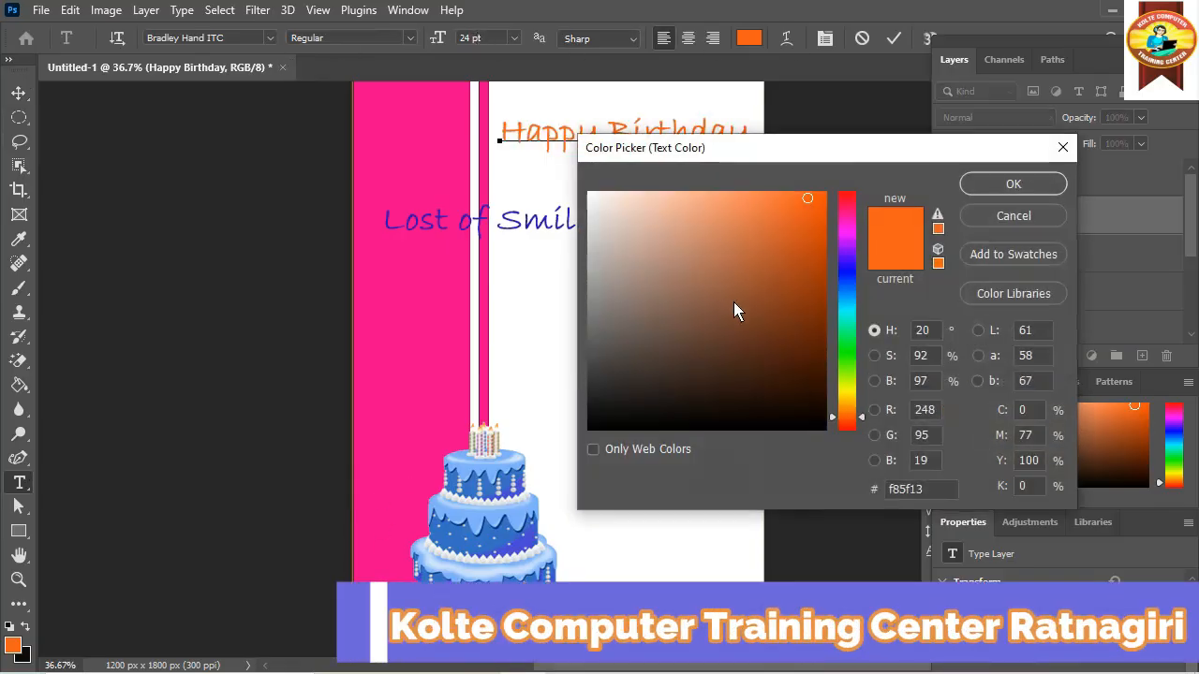
{"action": "mouse_move", "coordinate": [846, 268]}
{"action": "left_mouse_down"}
{"action": "mouse_move", "coordinate": [846, 291]}
{"action": "mouse_move", "coordinate": [848, 269]}
{"action": "left_mouse_up"}
{"action": "left_click_drag", "start_coordinate": [781, 243], "coordinate": [787, 193]}
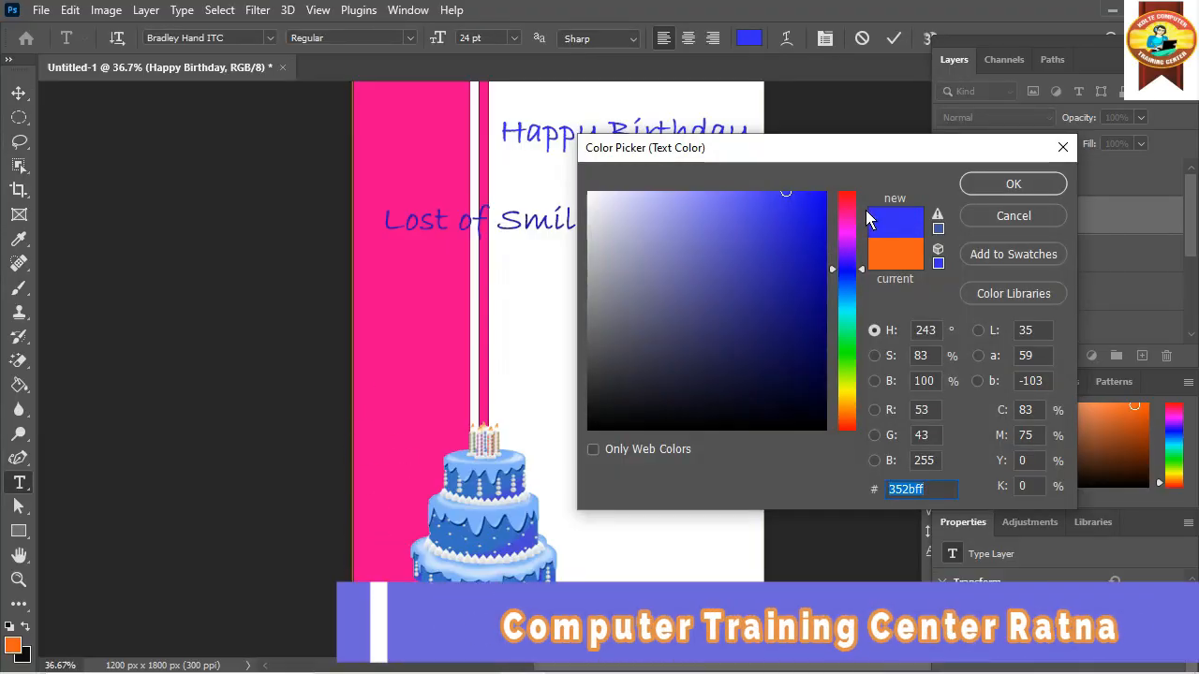
{"action": "left_click", "coordinate": [1051, 186]}
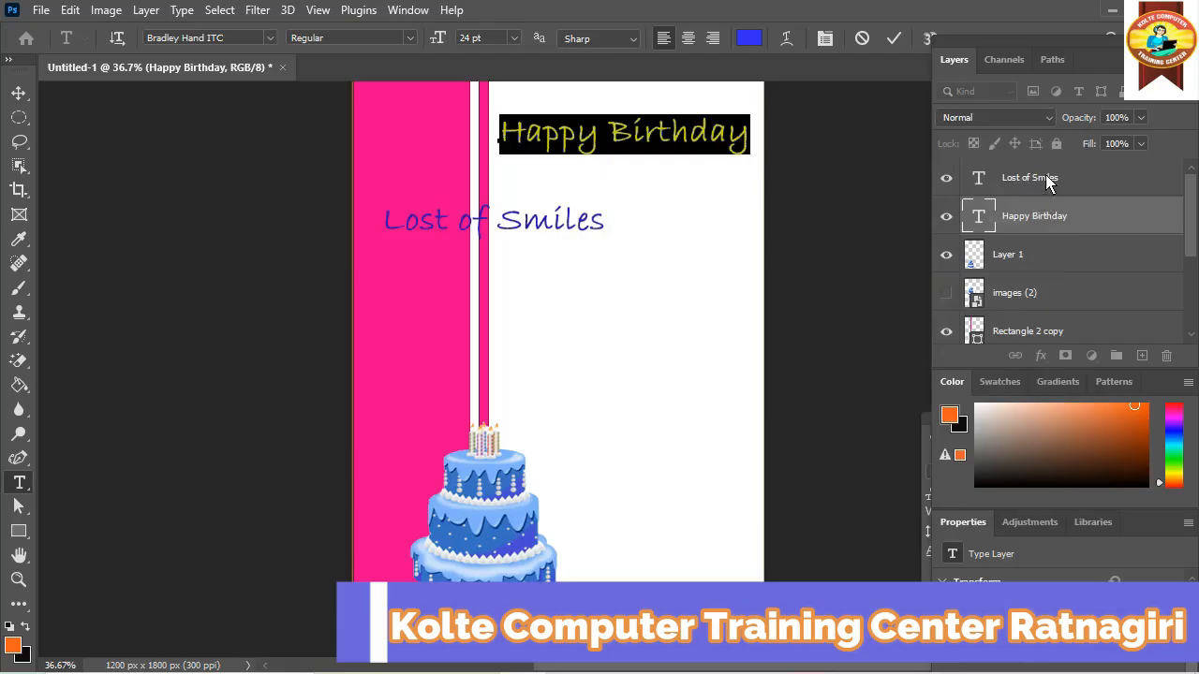
Review the character settings of the "Happy Birthday" text and finish the text edit
{"action": "left_click", "coordinate": [701, 161]}
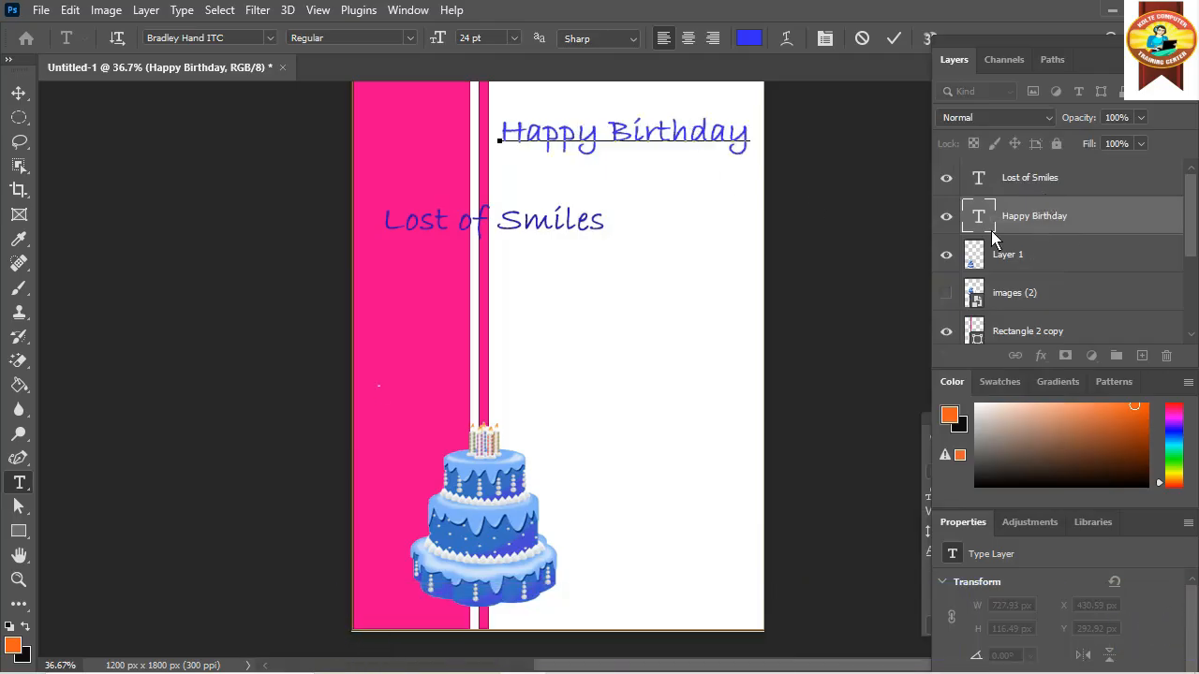
{"action": "triple_click", "coordinate": [691, 139]}
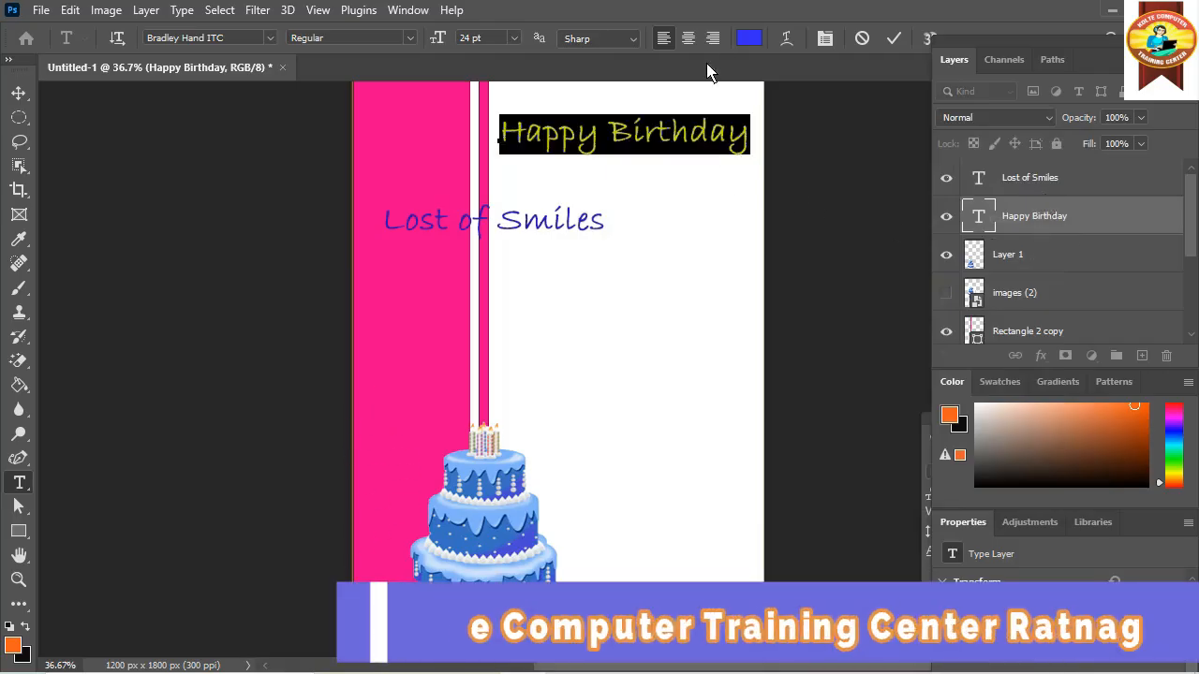
{"action": "left_click", "coordinate": [825, 37]}
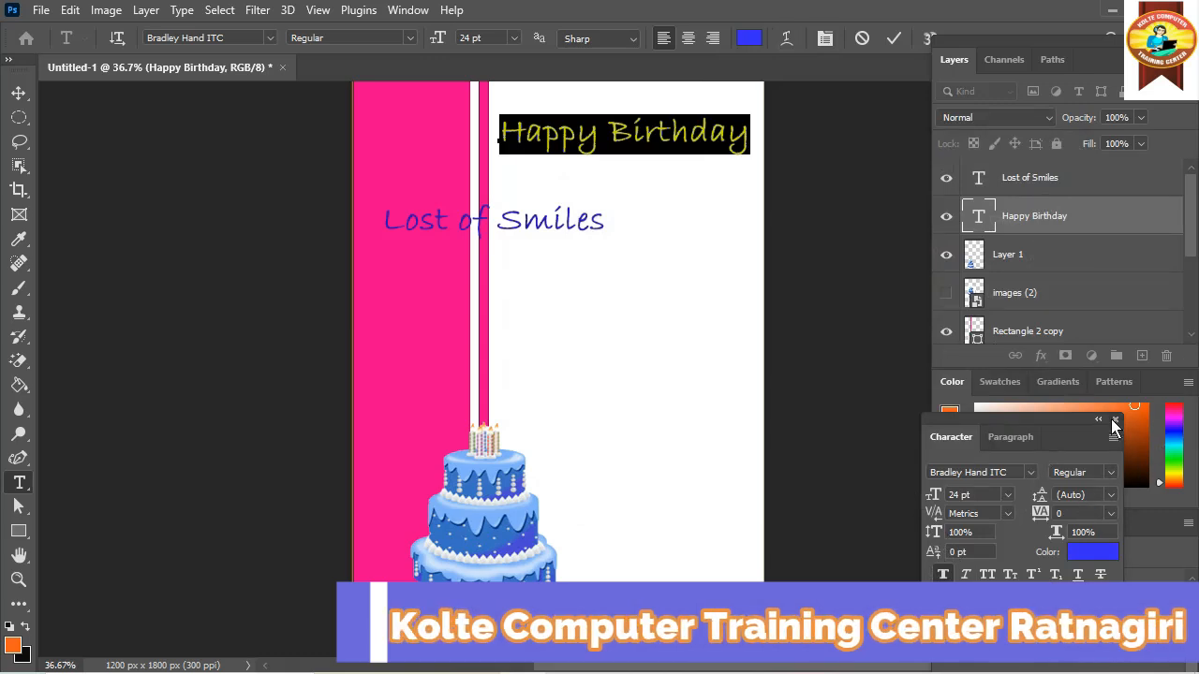
{"action": "left_click", "coordinate": [19, 92]}
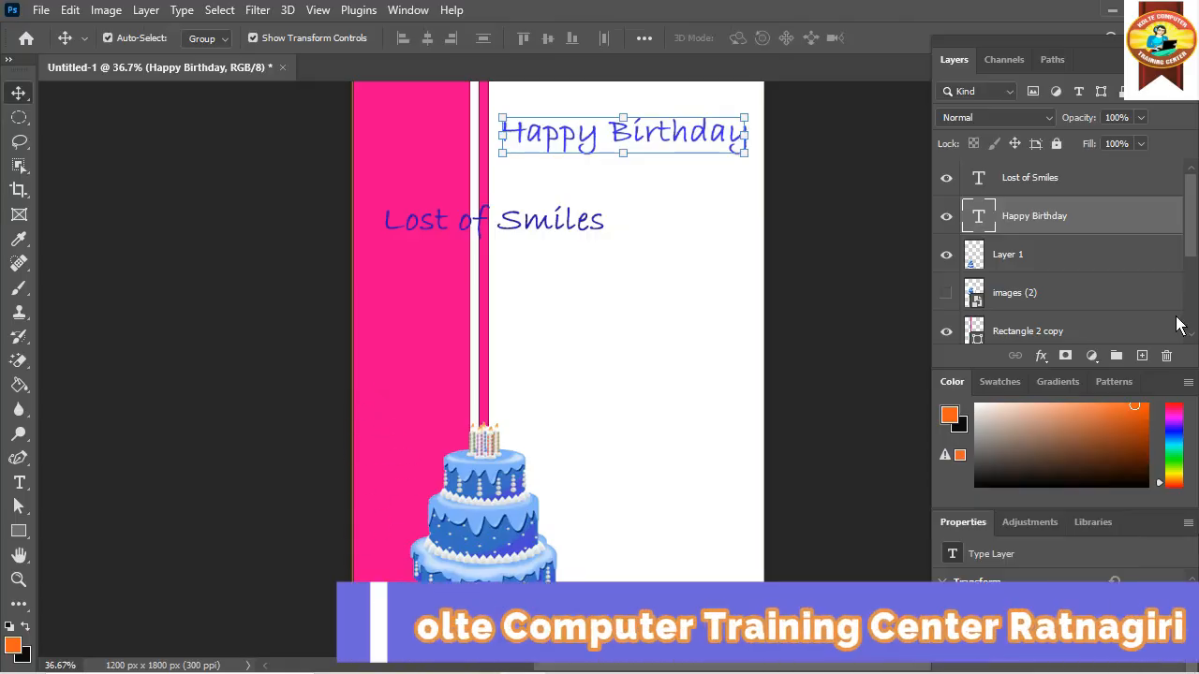
Add a new layer and create the text "Happy Surprises" on the white area below "Lost of Smiles"
{"action": "left_click", "coordinate": [1141, 357]}
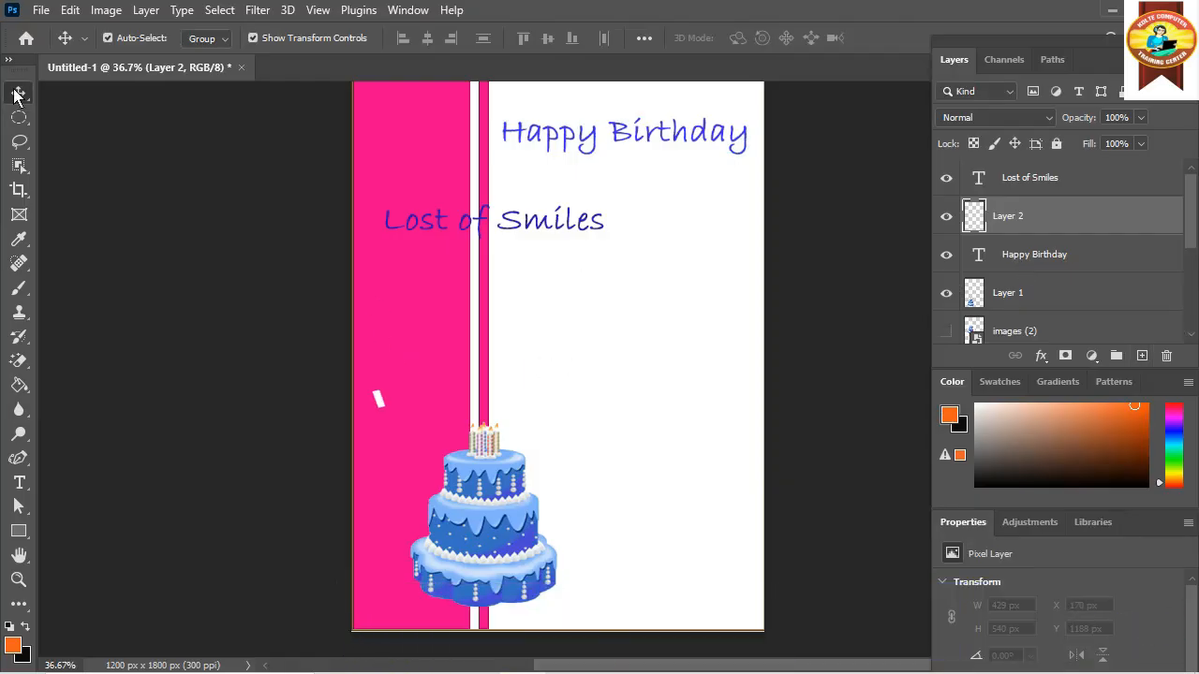
{"action": "left_click", "coordinate": [19, 481]}
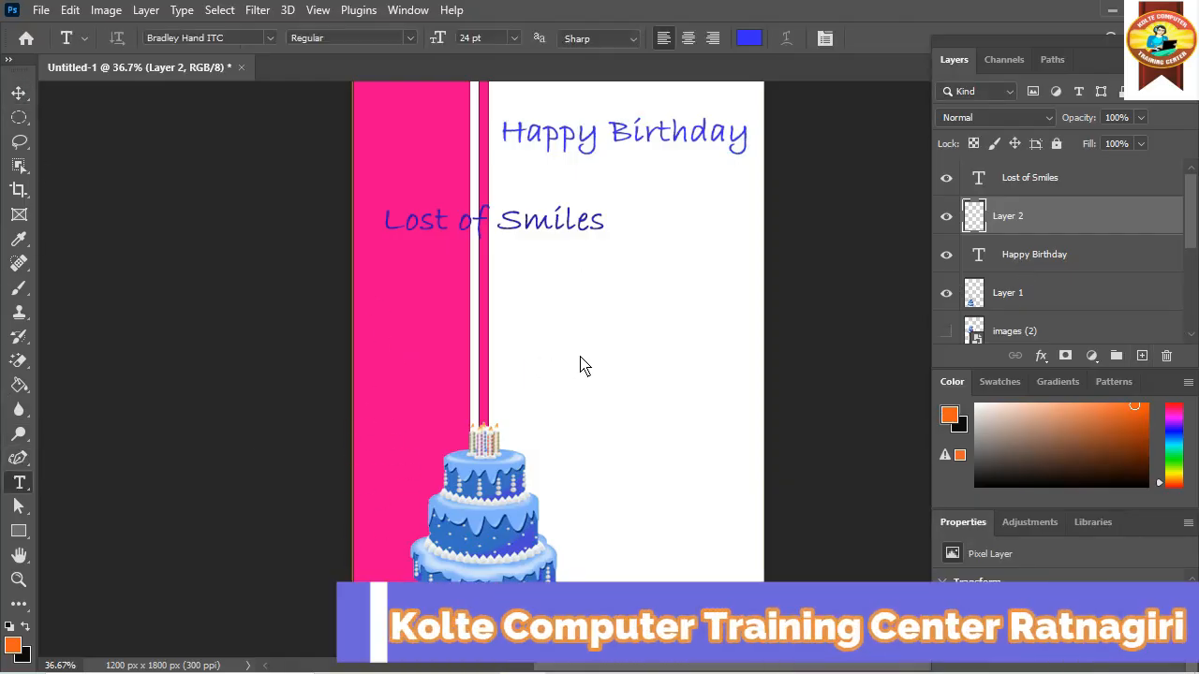
{"action": "left_click", "coordinate": [596, 298]}
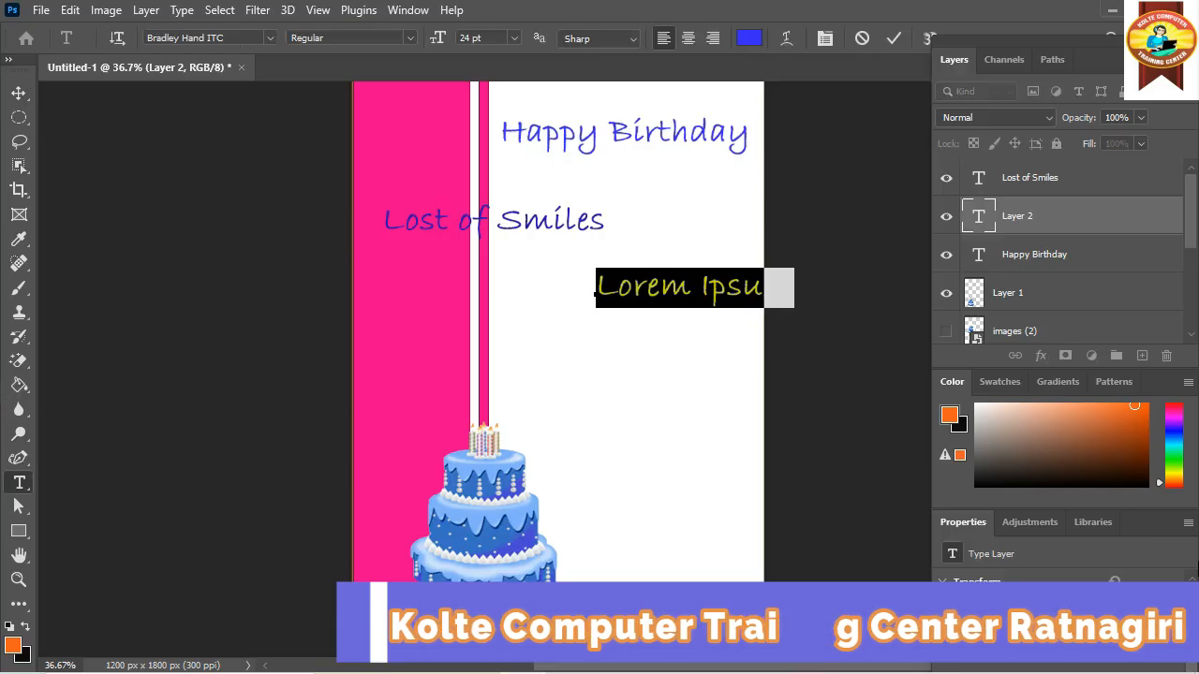
{"action": "left_click", "coordinate": [622, 290]}
{"action": "type", "text": "Ha"}
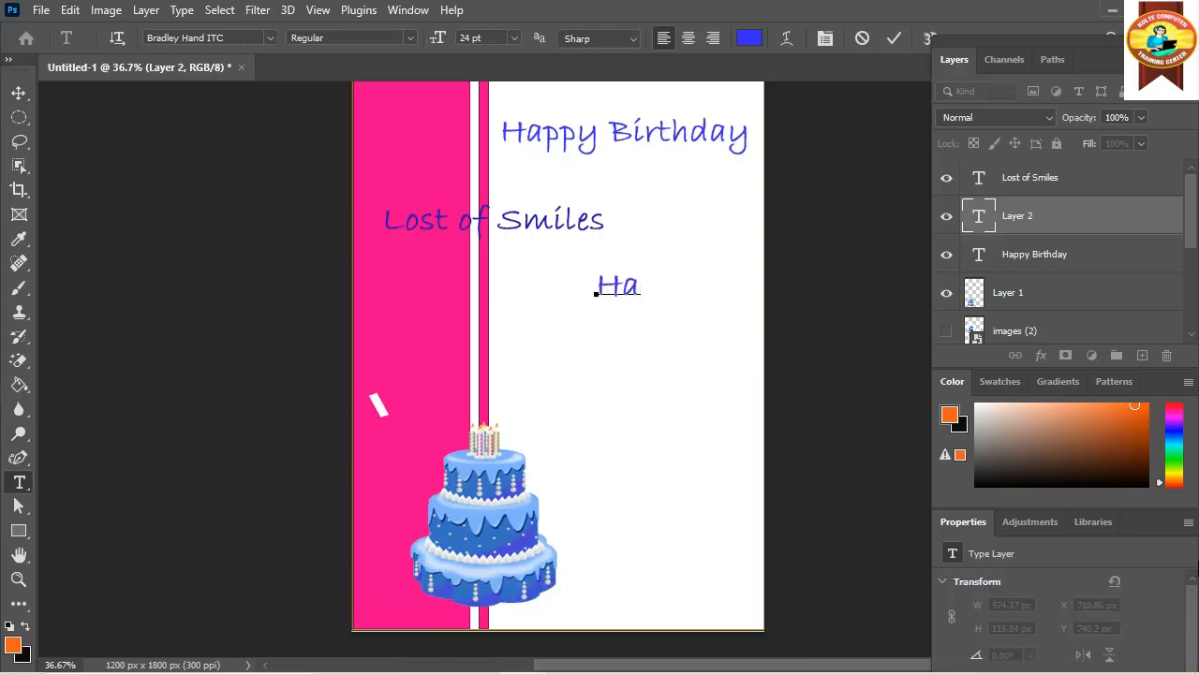
{"action": "type", "text": "ppy"}
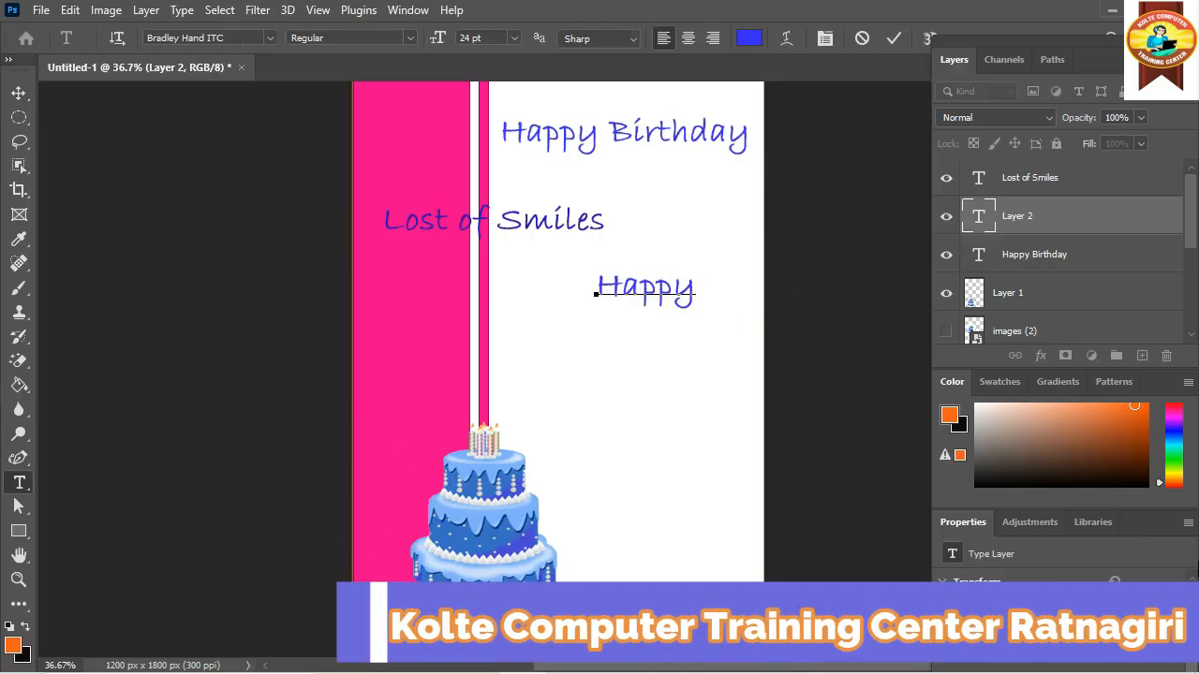
{"action": "type", "text": " Sur"}
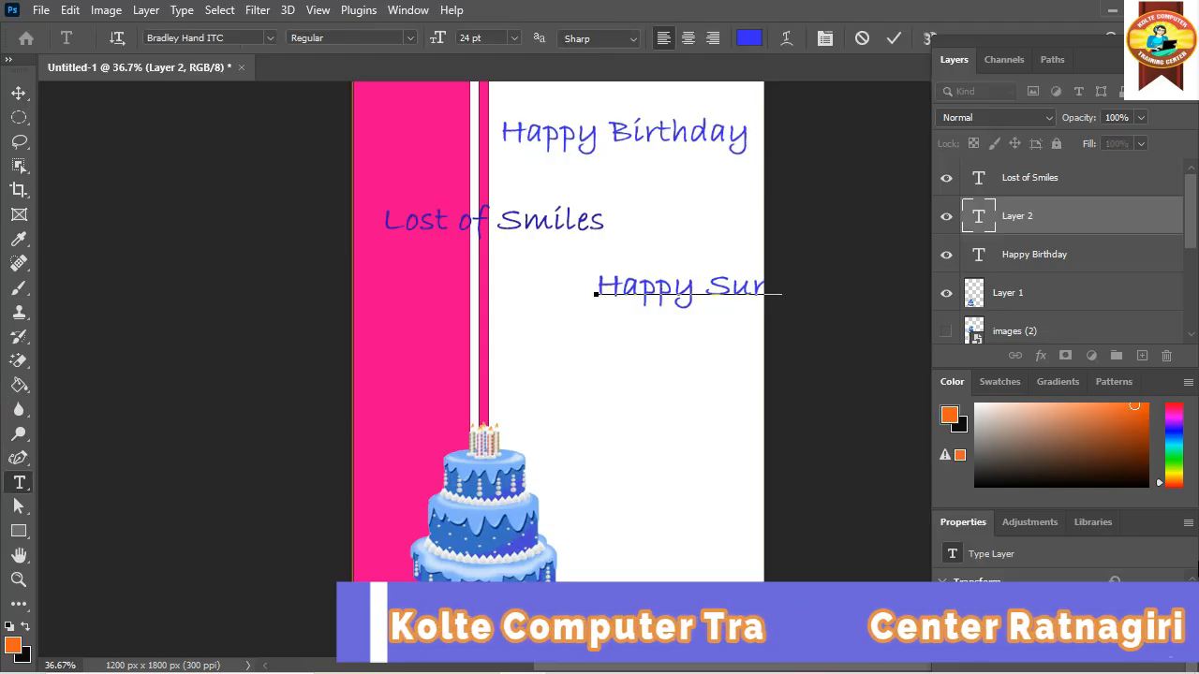
{"action": "type", "text": "pris"}
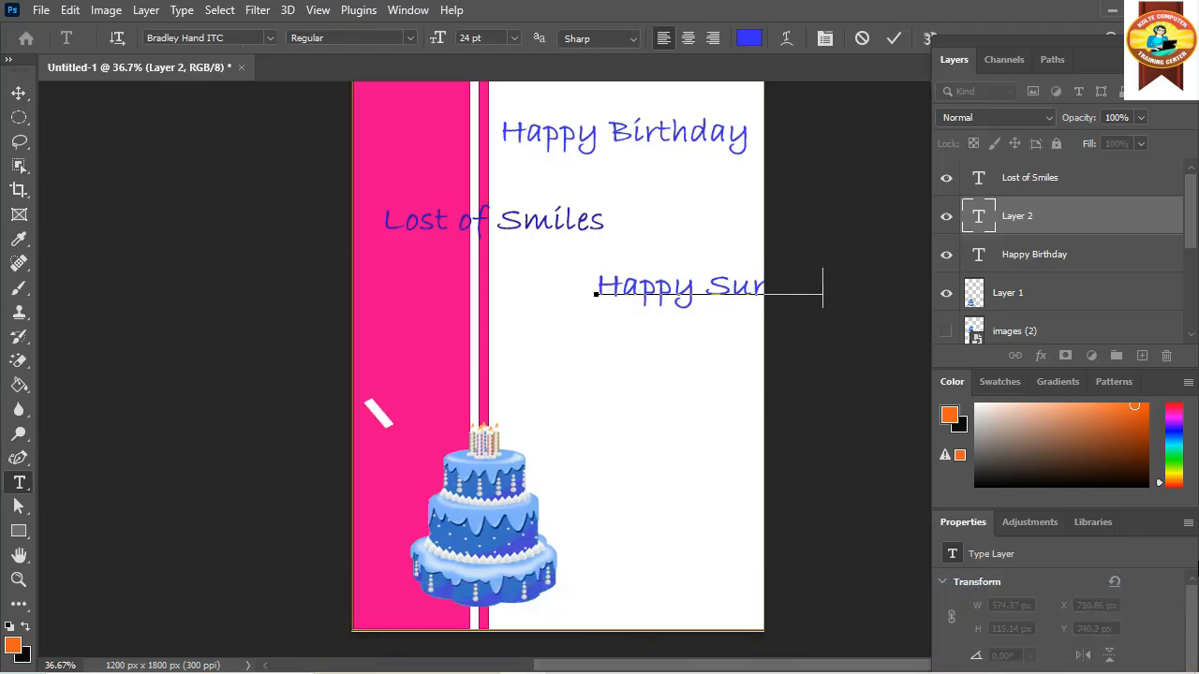
{"action": "type", "text": "es"}
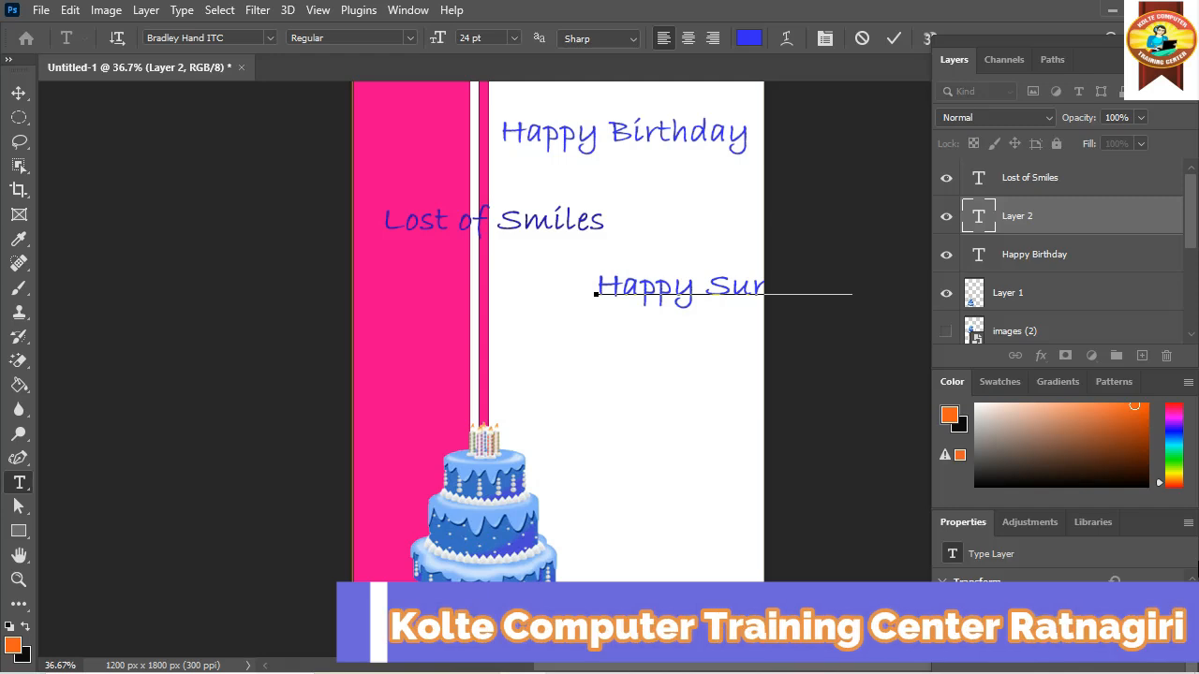
Move the "Happy Surprises" line fully onto the white area between "Lost of Smiles" and the cake
{"action": "left_click_drag", "start_coordinate": [765, 391], "coordinate": [685, 490]}
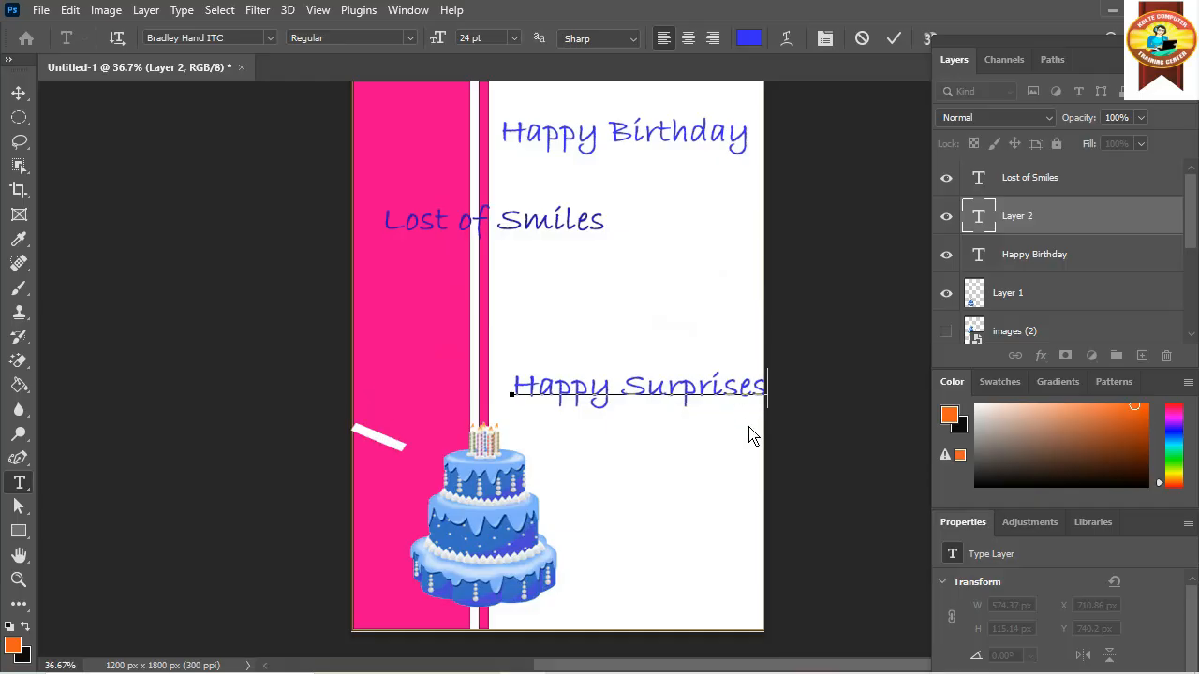
{"action": "left_click_drag", "start_coordinate": [748, 428], "coordinate": [741, 424]}
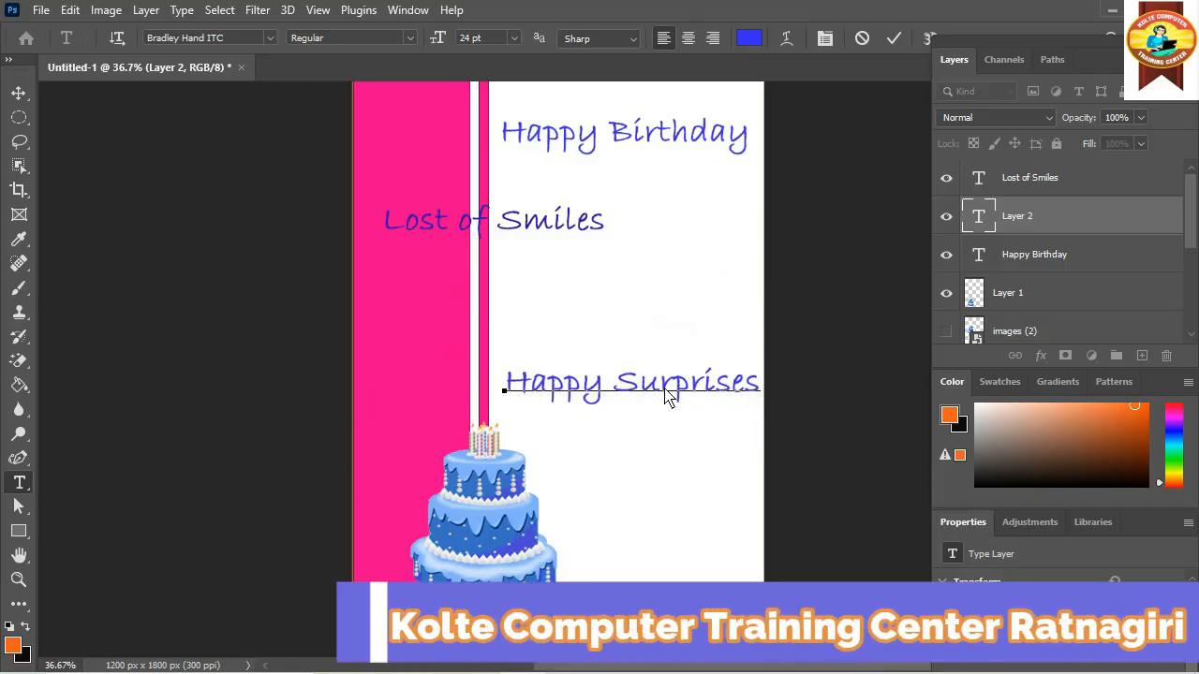
{"action": "left_click_drag", "start_coordinate": [688, 424], "coordinate": [688, 406]}
Set the "Happy Surprises" font to Arial Rounded MT Bold and shift the line left to fit within the card
{"action": "triple_click", "coordinate": [658, 351]}
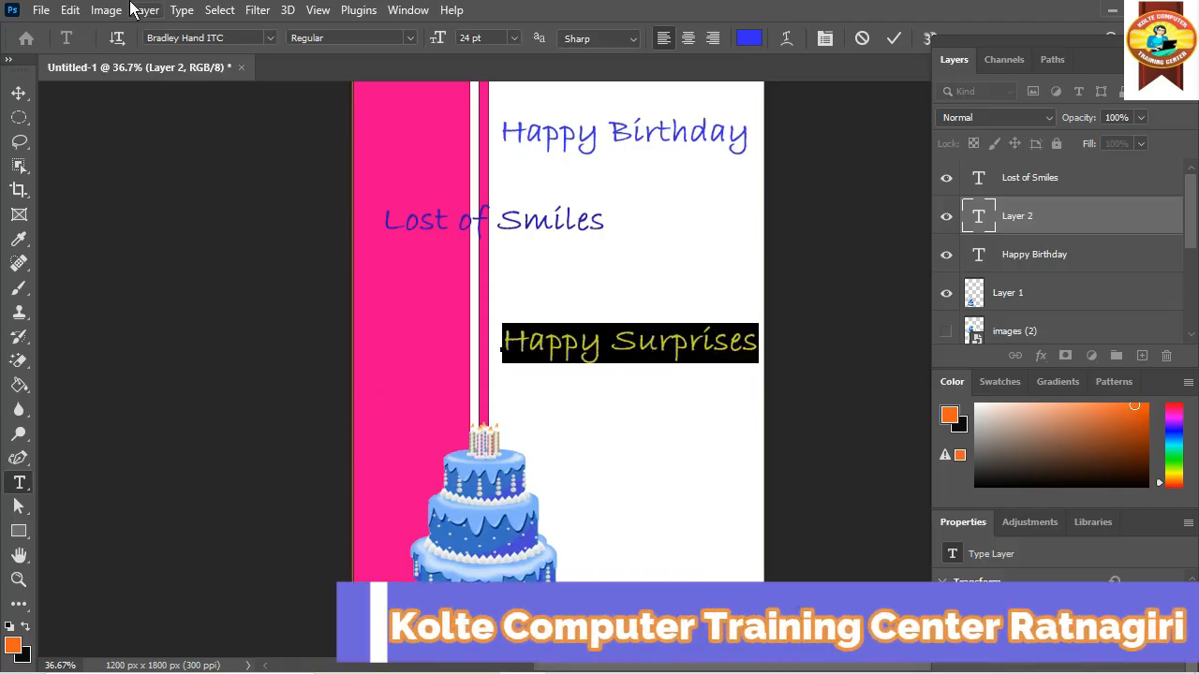
{"action": "left_click", "coordinate": [269, 37]}
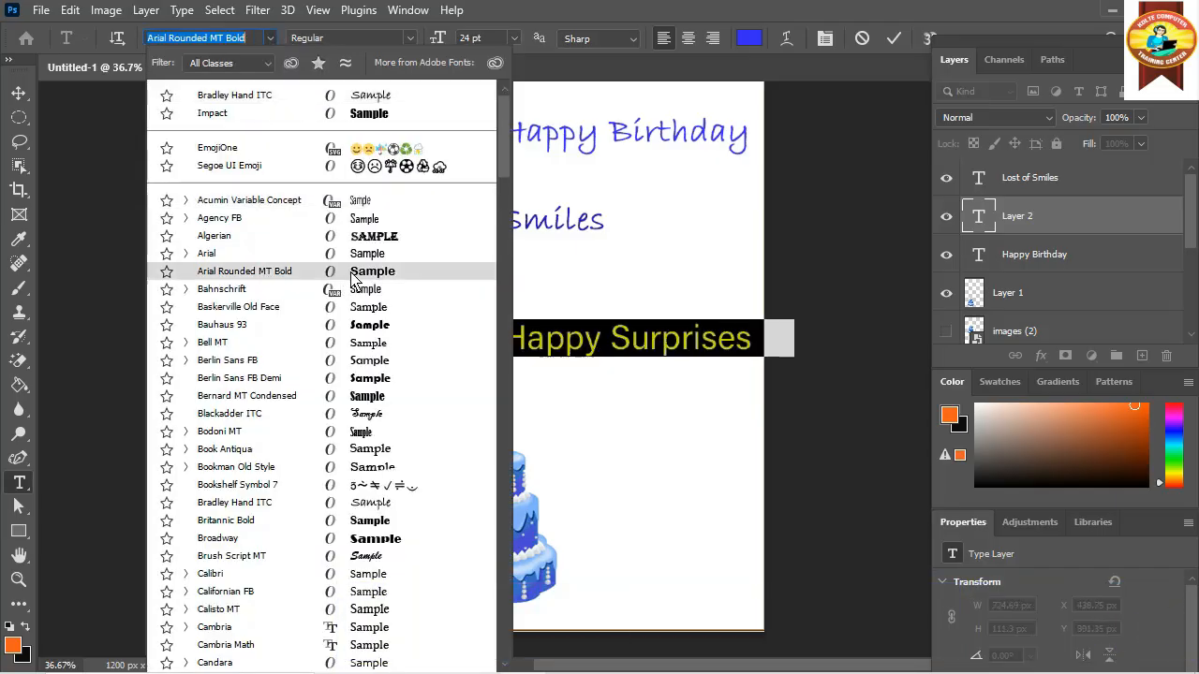
{"action": "left_click", "coordinate": [264, 272]}
{"action": "left_click_drag", "start_coordinate": [760, 393], "coordinate": [733, 385]}
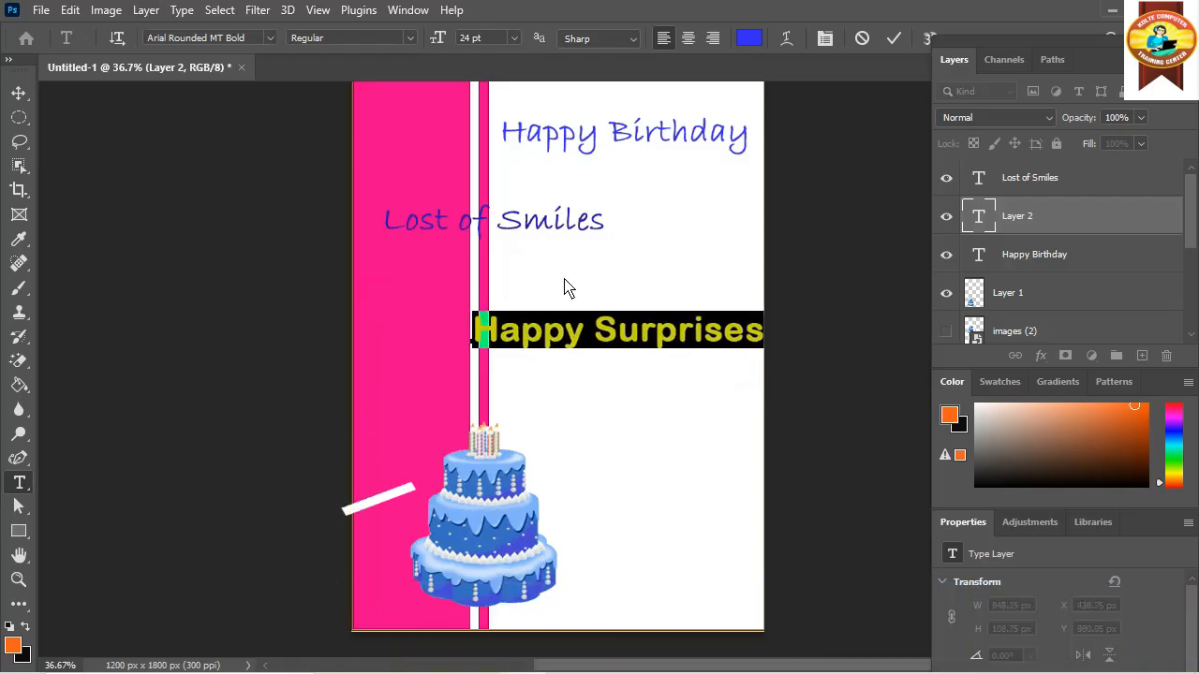
{"action": "left_click", "coordinate": [1031, 255]}
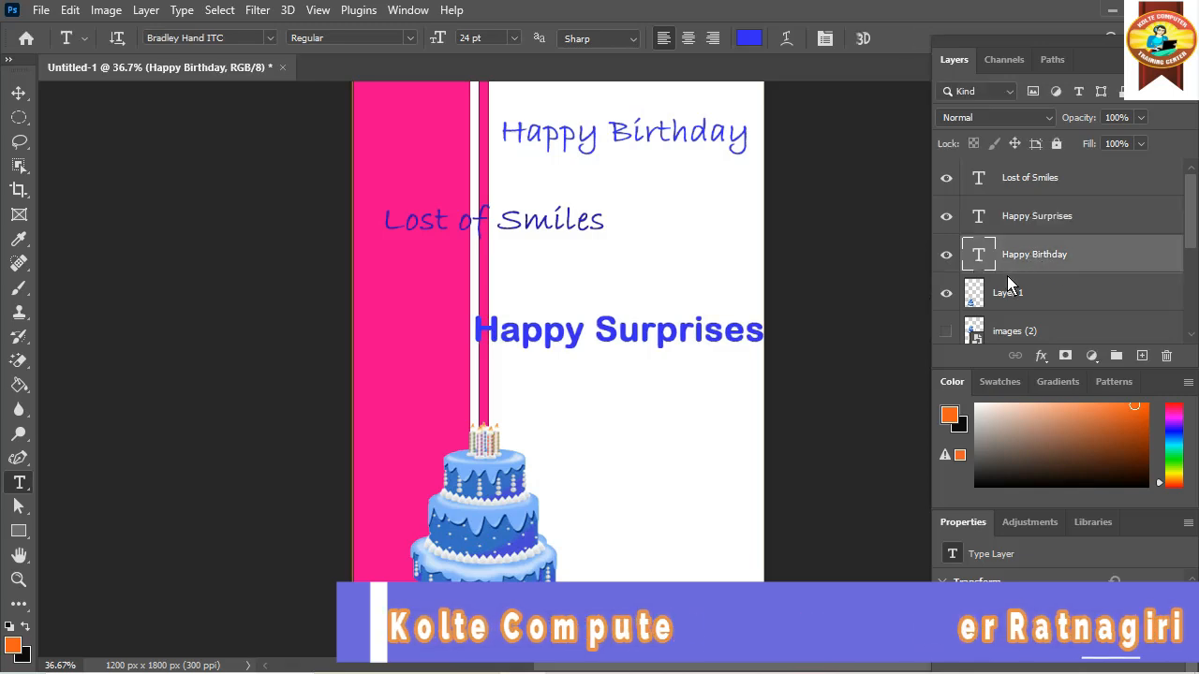
Change the font of the whole "Lost of Smiles" line to Bauhaus 93
{"action": "left_click", "coordinate": [1012, 292]}
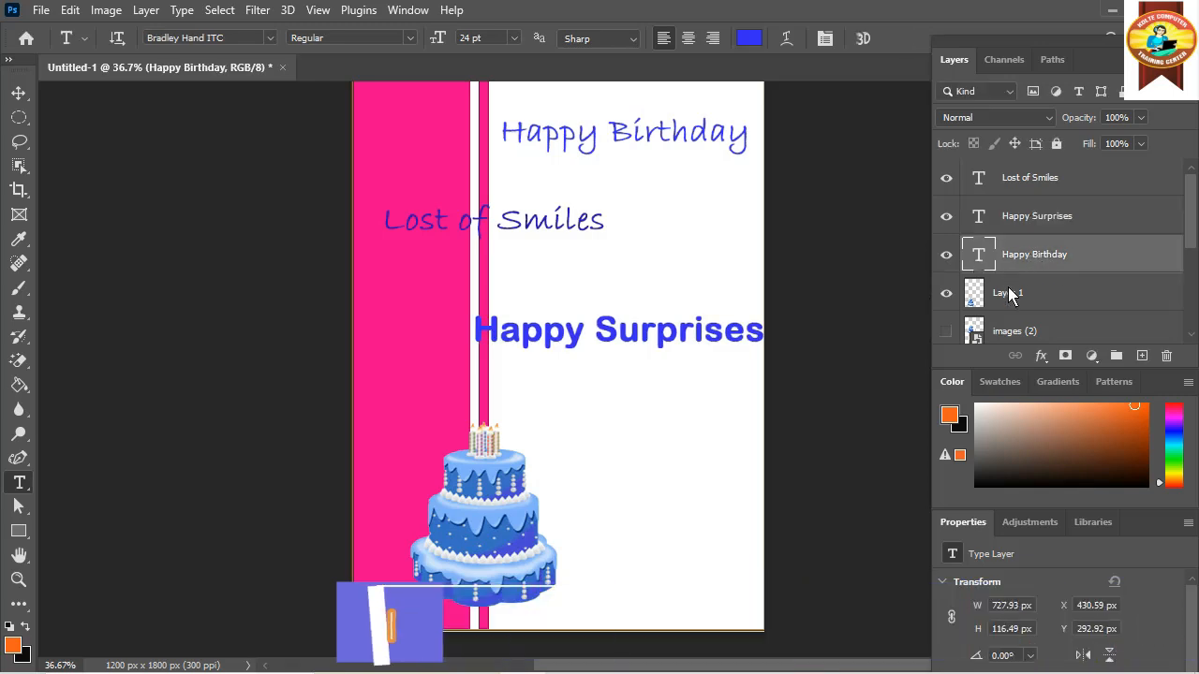
{"action": "left_click", "coordinate": [1019, 221]}
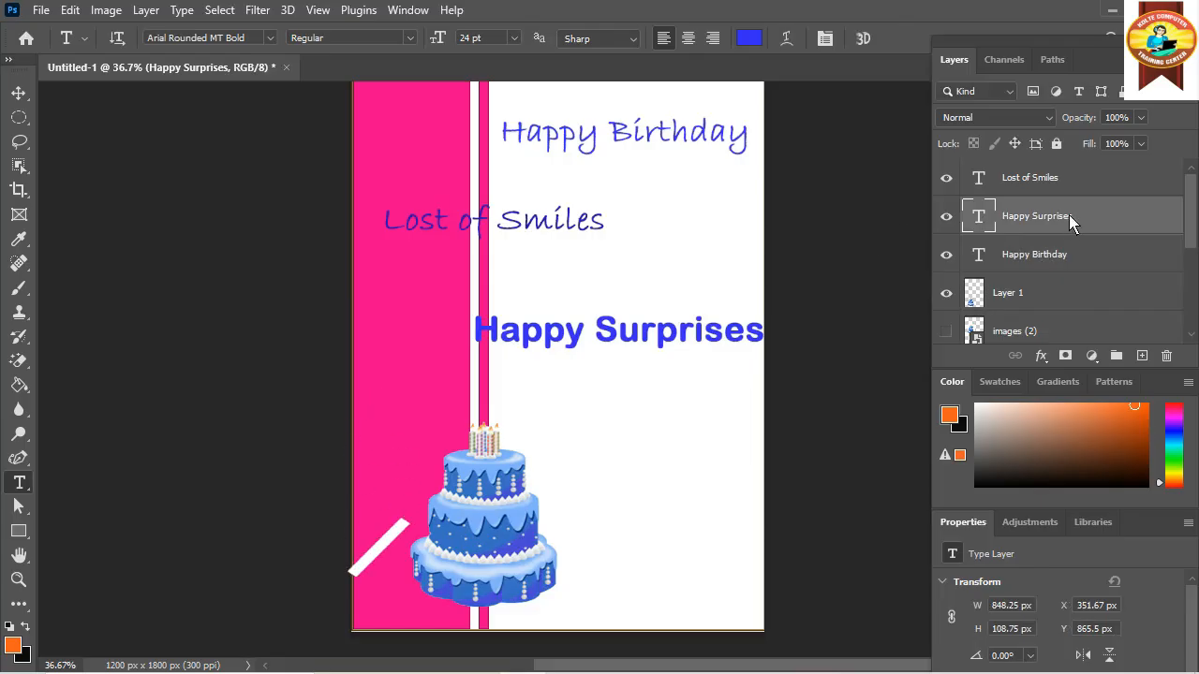
{"action": "left_click", "coordinate": [1021, 186]}
{"action": "triple_click", "coordinate": [531, 224]}
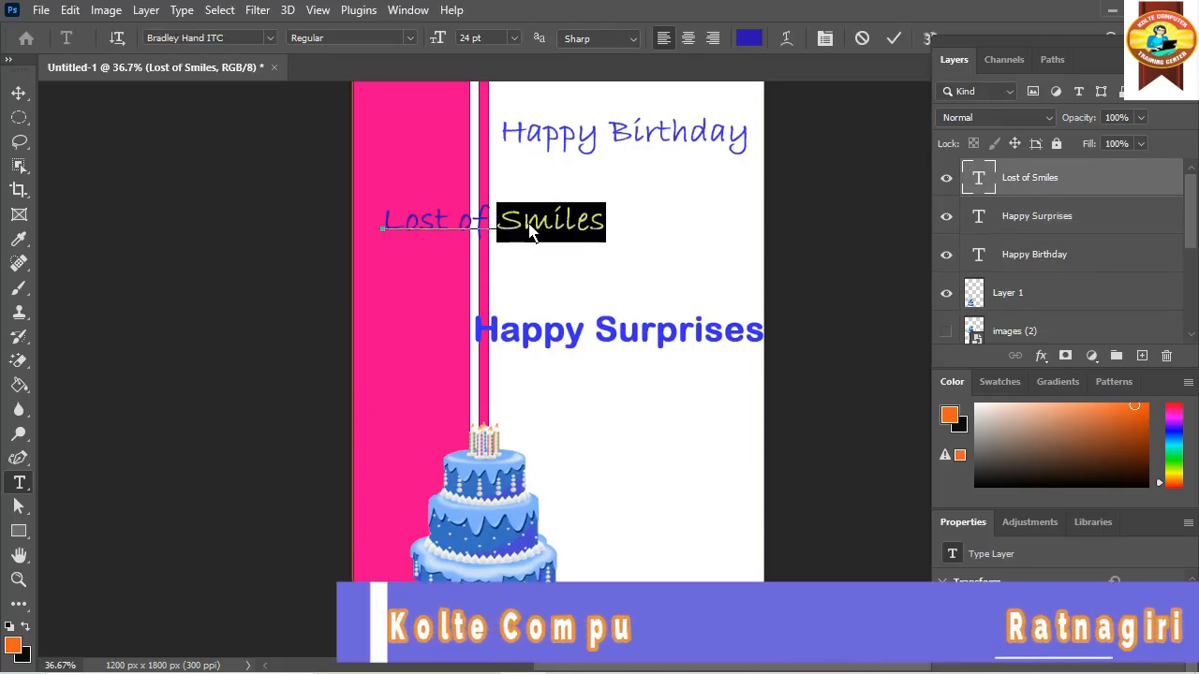
{"action": "left_click", "coordinate": [269, 38]}
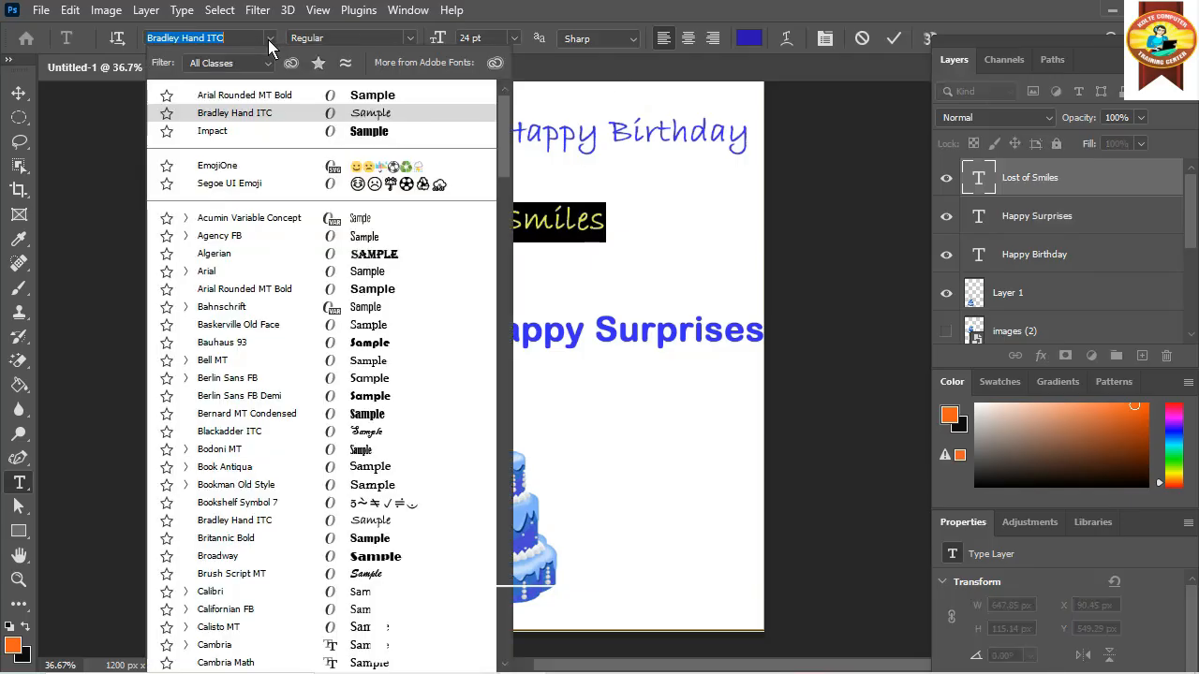
{"action": "left_click", "coordinate": [370, 343]}
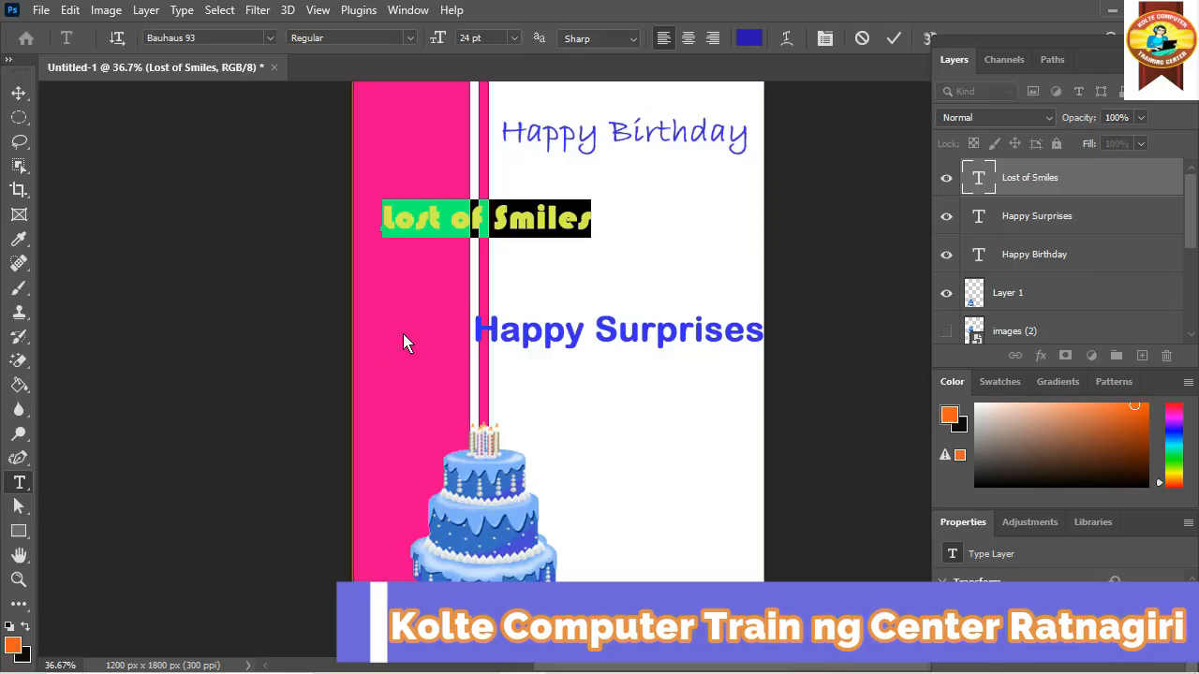
{"action": "left_click", "coordinate": [830, 212]}
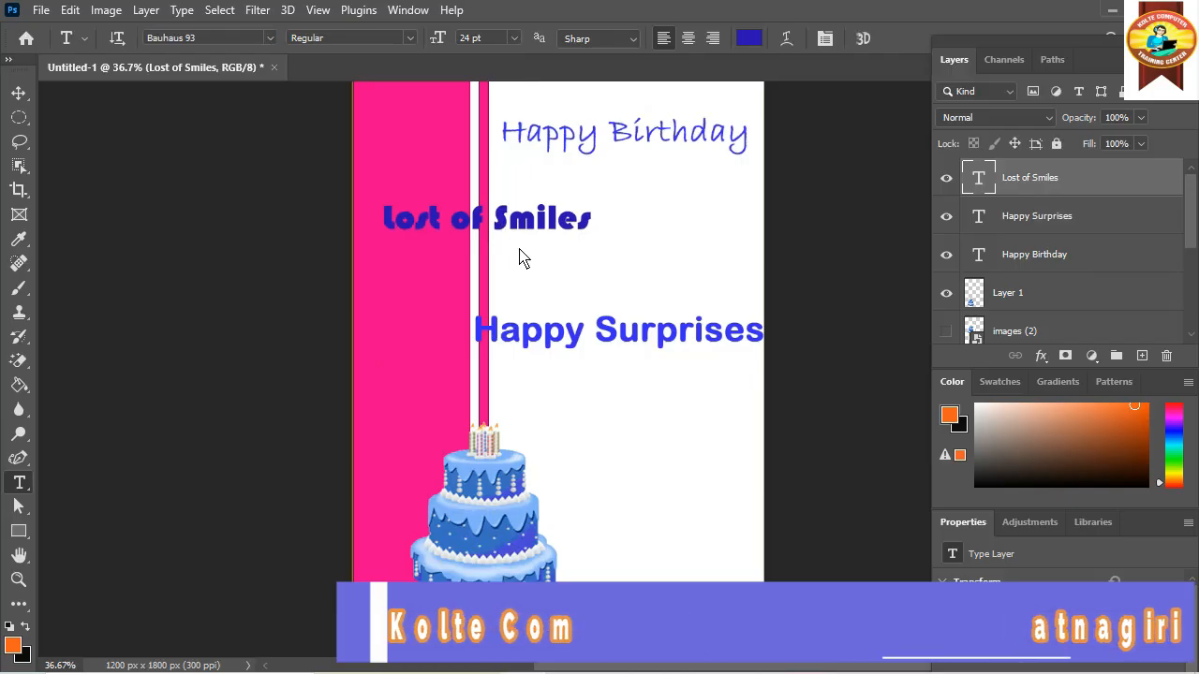
Add a new layer and start a text line reading "Wishing you" on the white area beside the cake
{"action": "left_click", "coordinate": [1142, 355]}
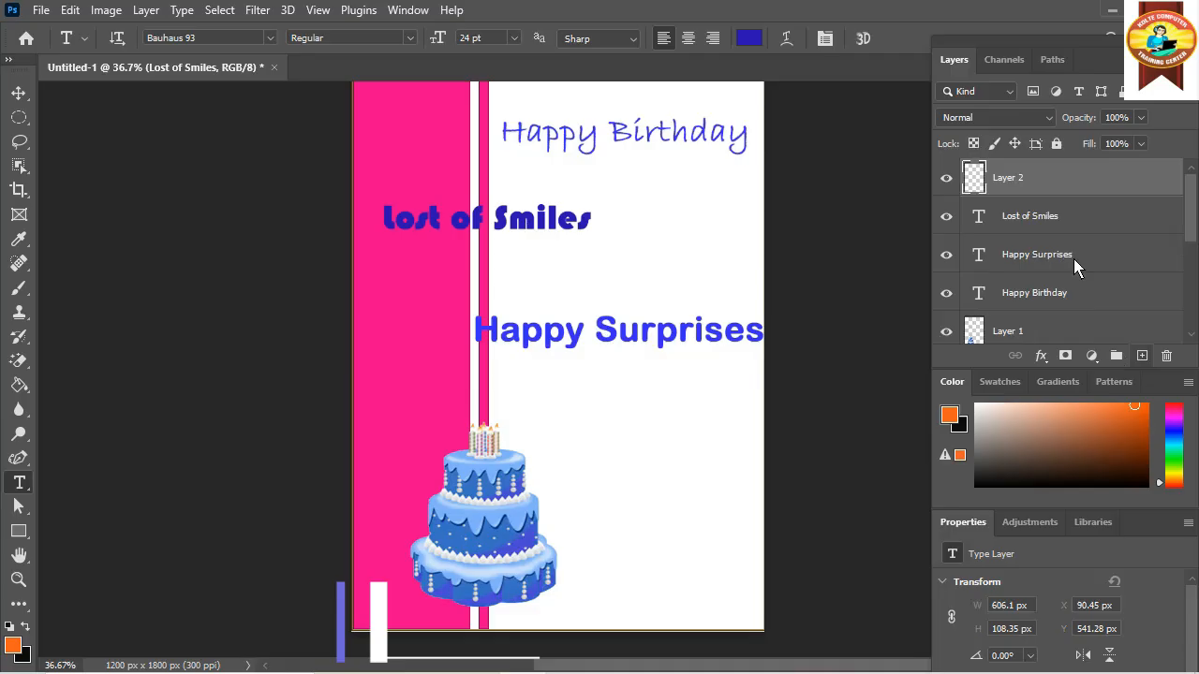
{"action": "left_click", "coordinate": [570, 498]}
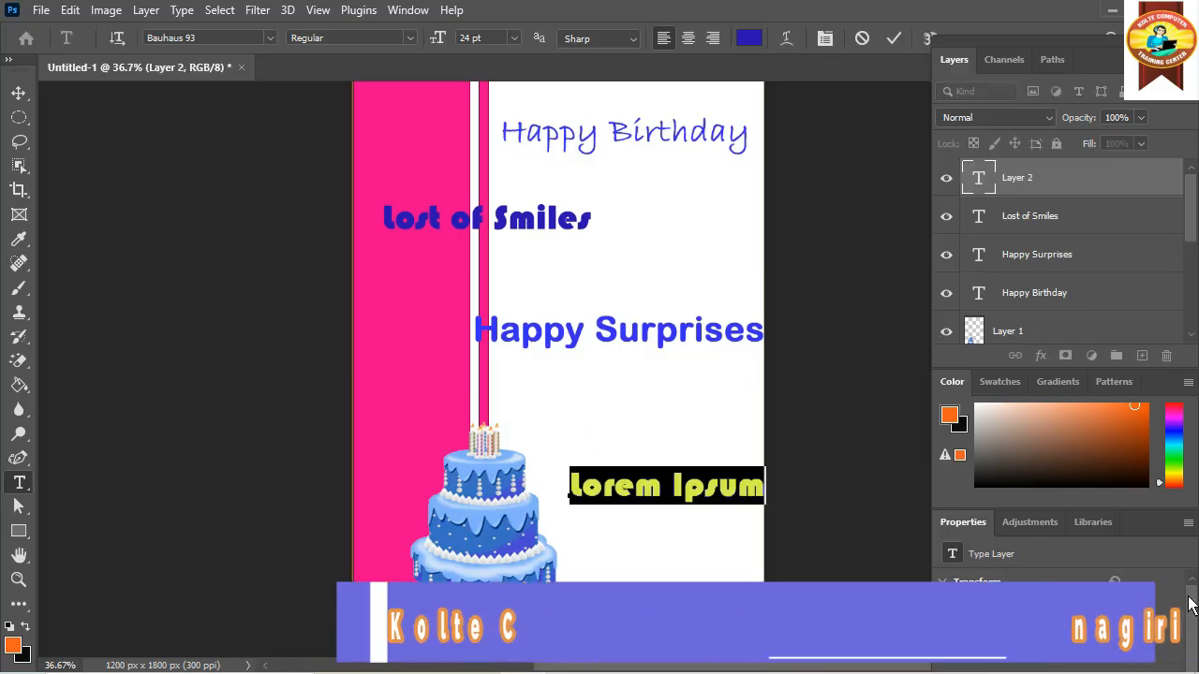
{"action": "type", "text": "Wi"}
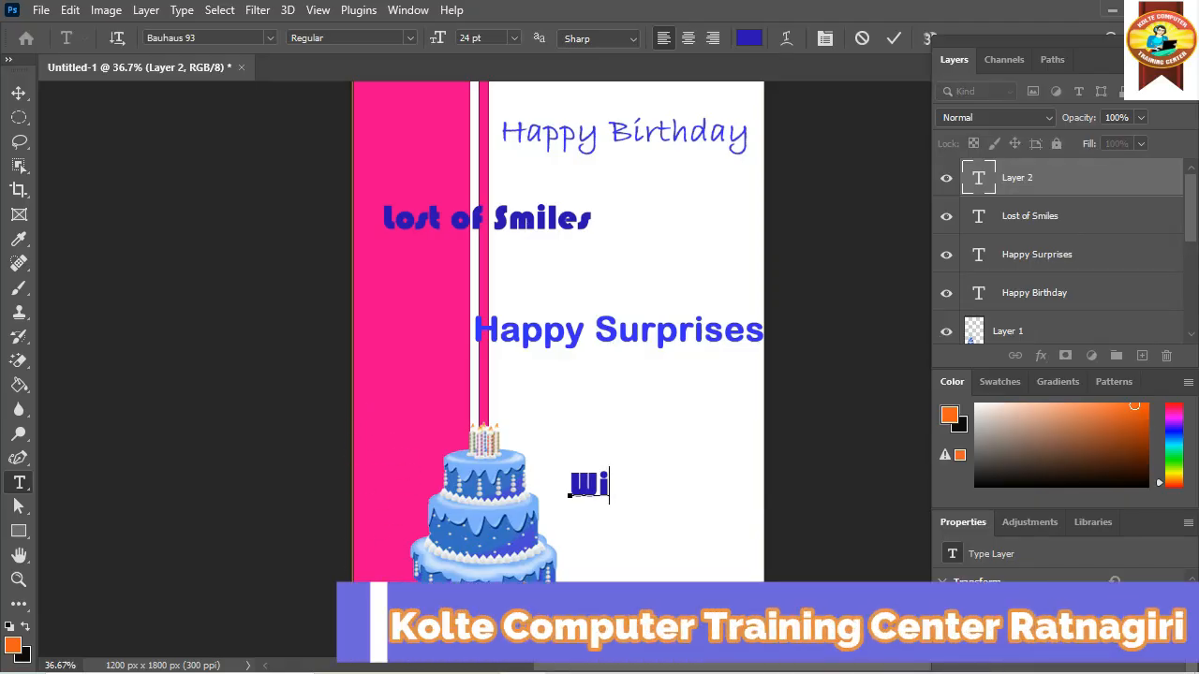
{"action": "type", "text": "shing"}
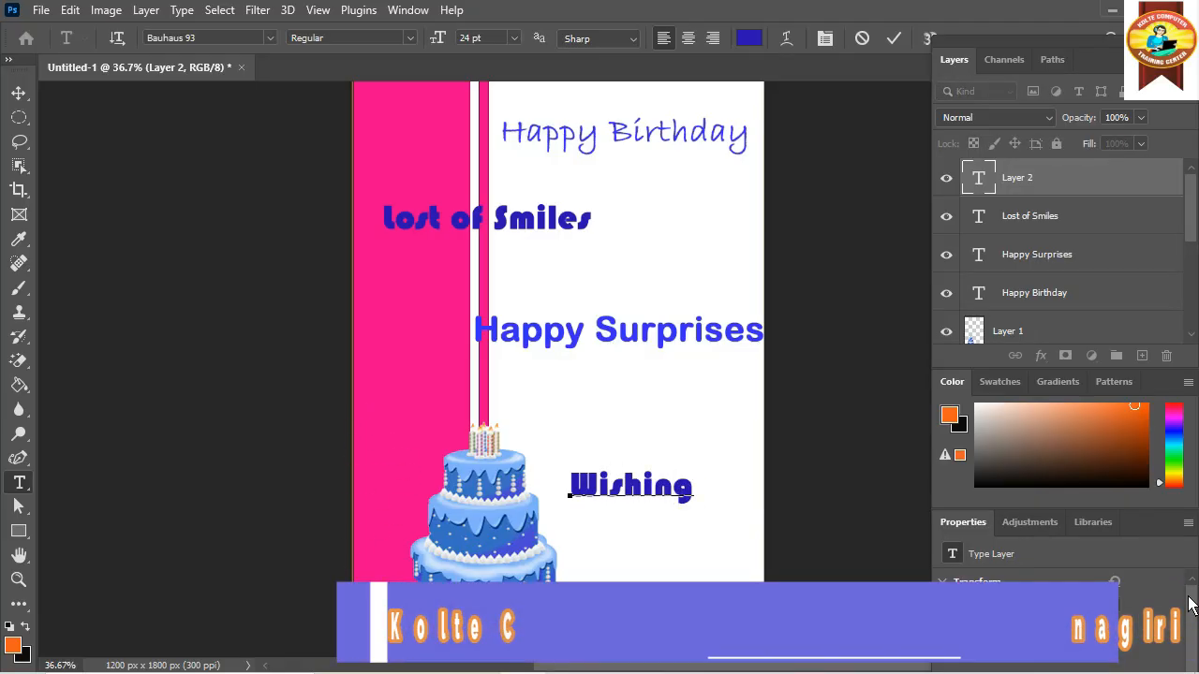
{"action": "type", "text": " you"}
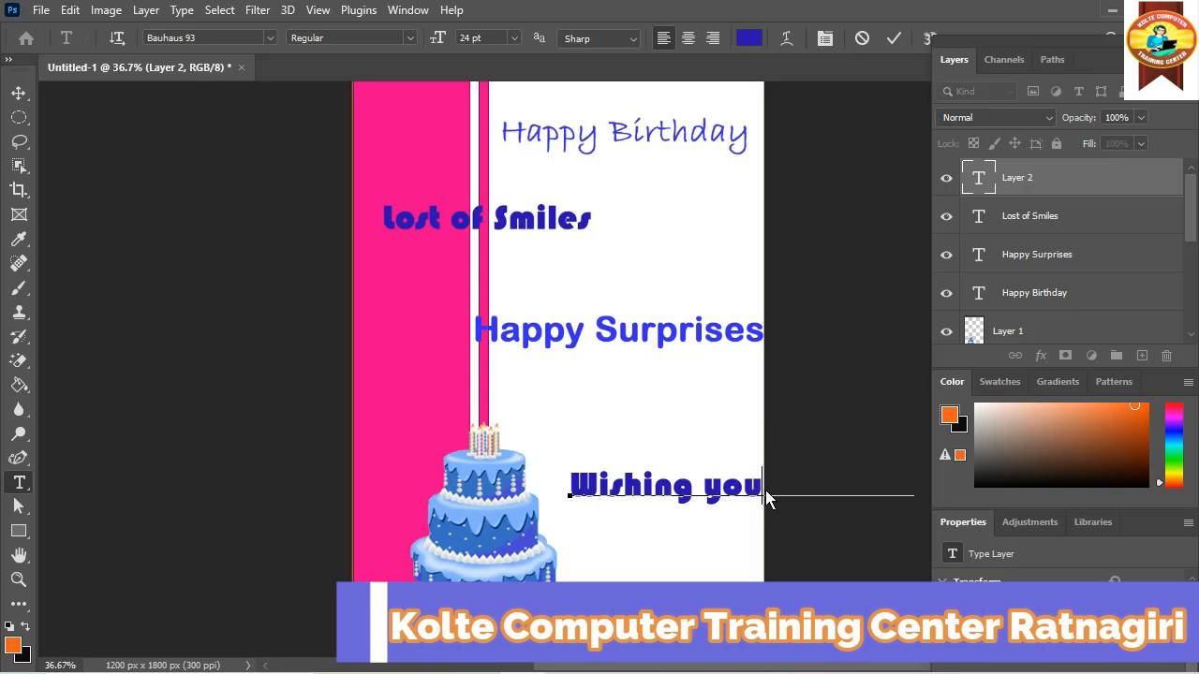
Add a second line reading "the best of EEverything" under "Wishing you"
{"action": "key", "text": "Return"}
{"action": "type", "text": "the besst"}
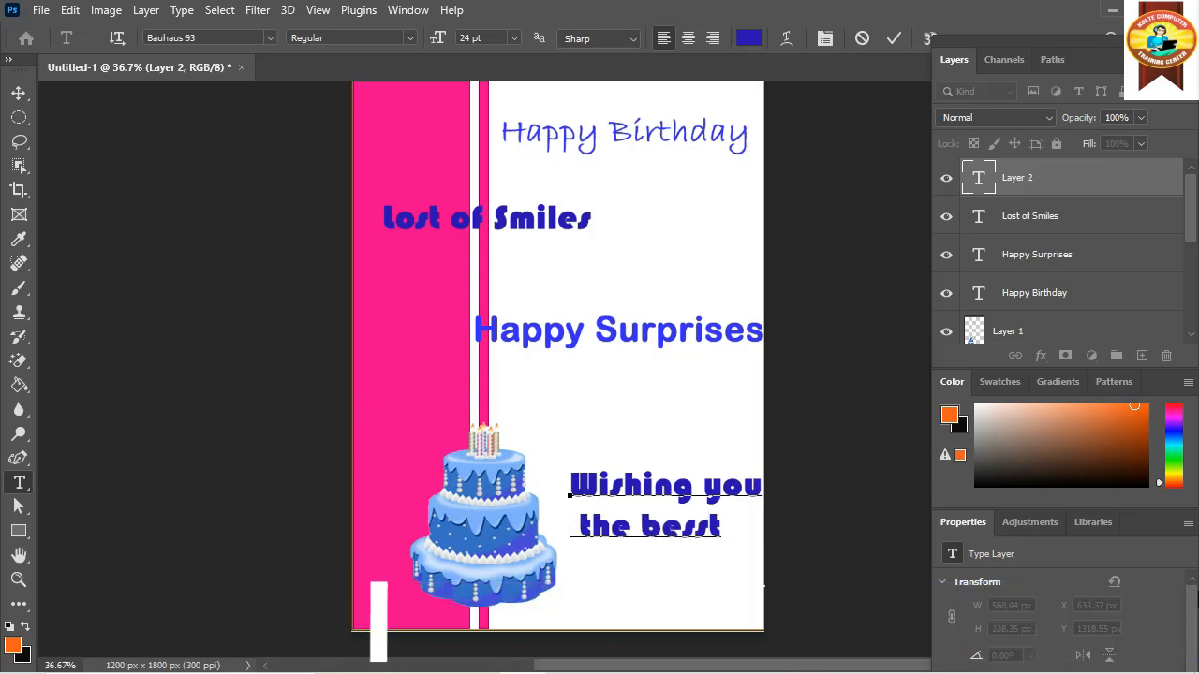
{"action": "key", "text": "BackSpace"}
{"action": "key", "text": "BackSpace"}
{"action": "type", "text": "t"}
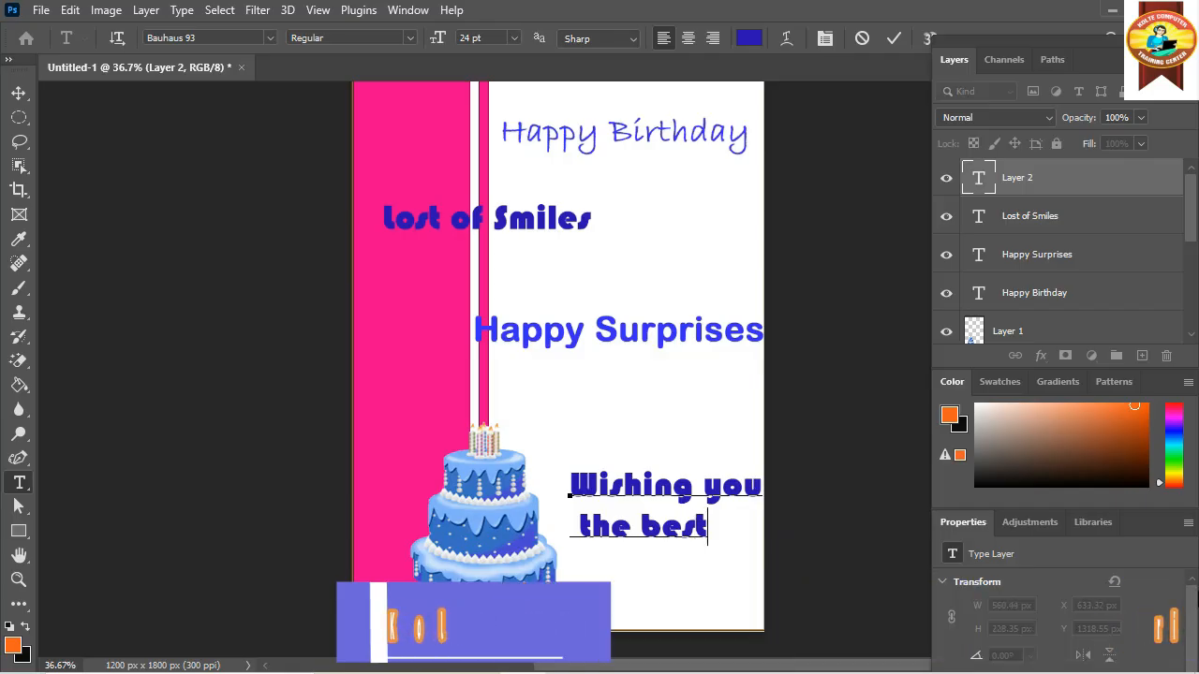
{"action": "type", "text": " of"}
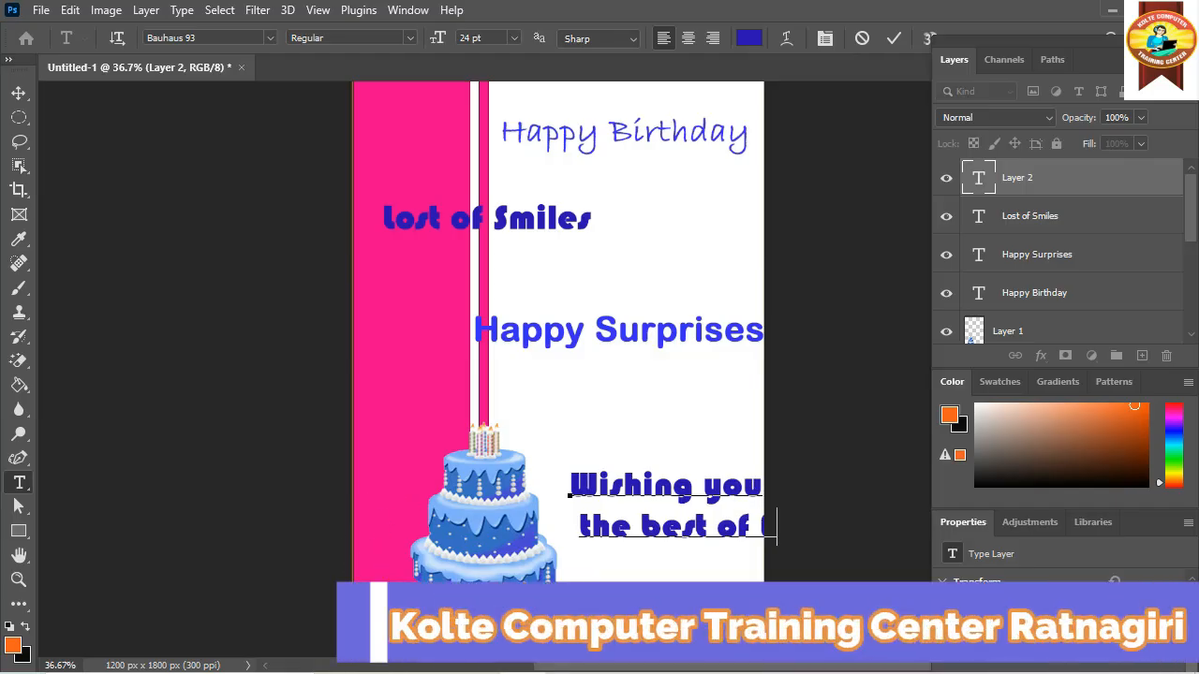
{"action": "type", "text": " Every"}
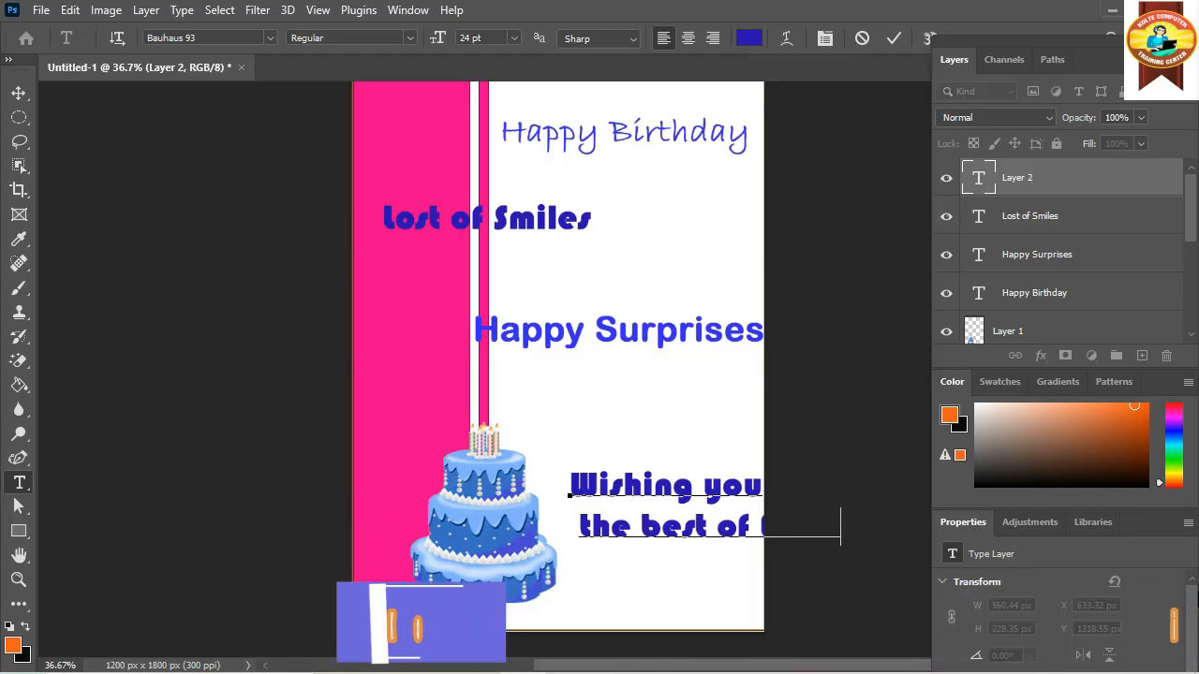
{"action": "type", "text": "thing"}
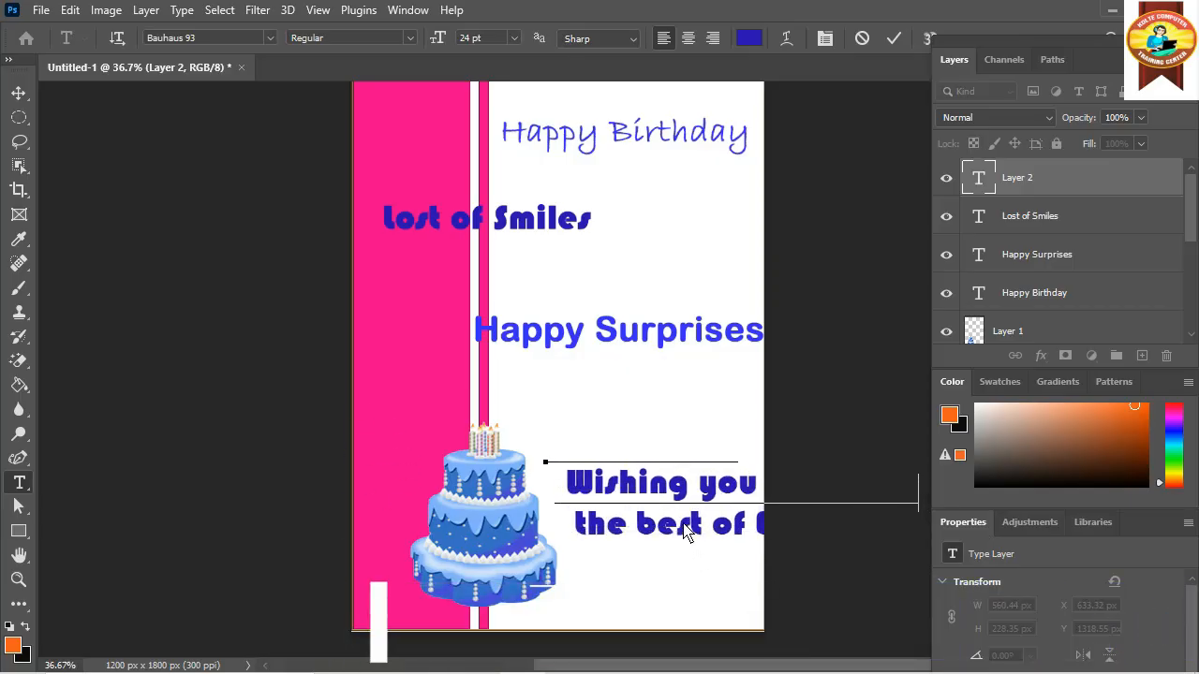
Move the wish text up and left beside the cake and add a third line reading "on your Birthday"
{"action": "left_click_drag", "start_coordinate": [696, 549], "coordinate": [679, 527]}
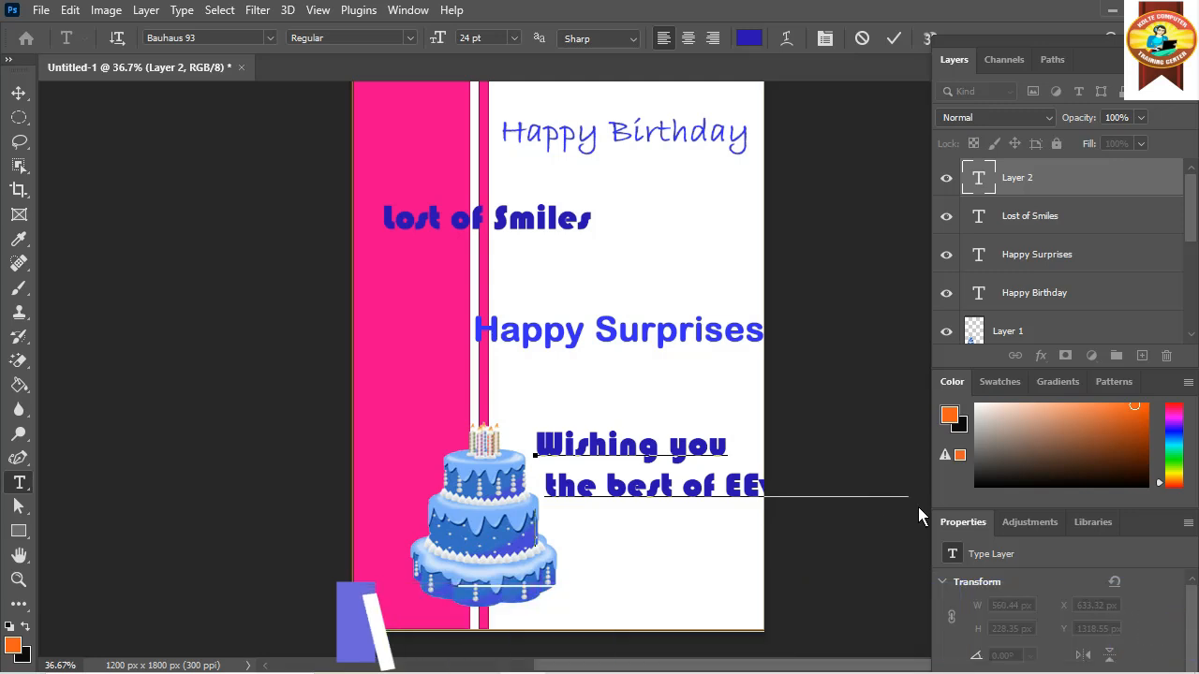
{"action": "type", "text": "n"}
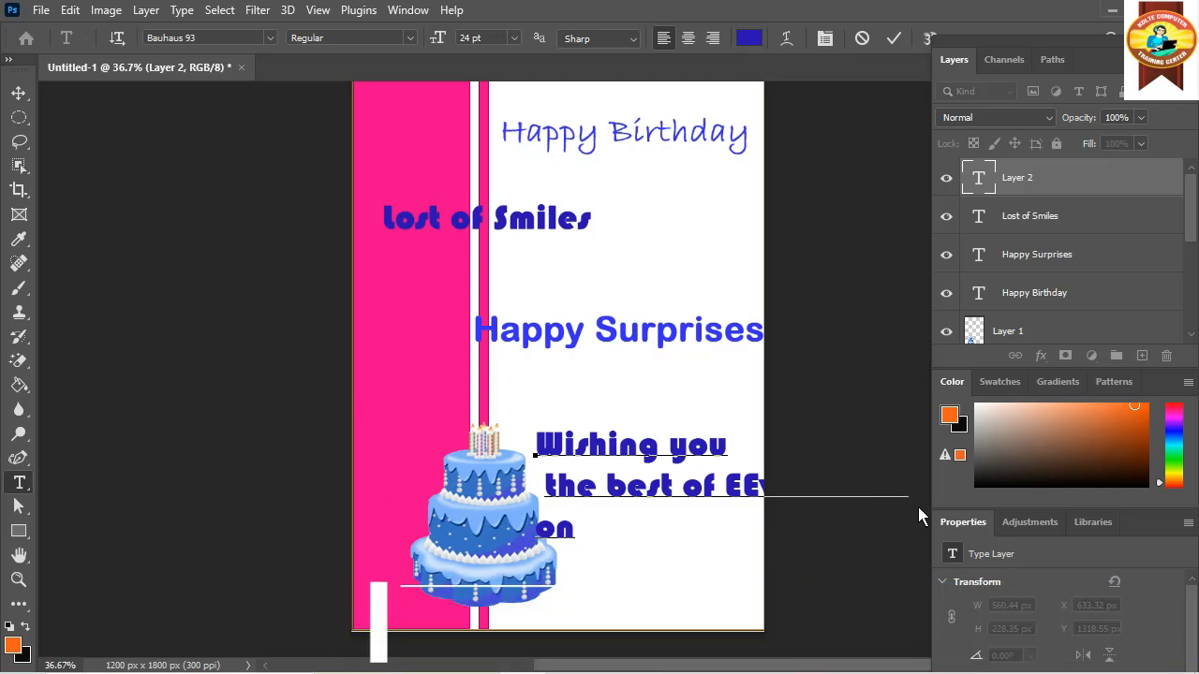
{"action": "type", "text": " your"}
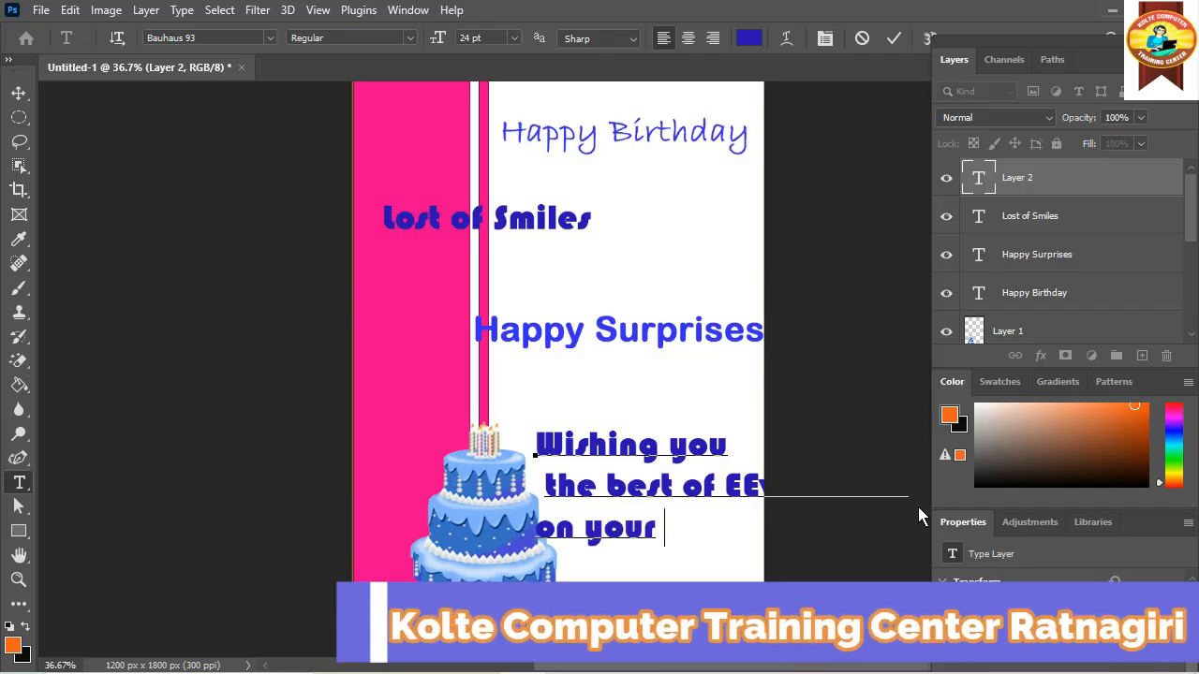
{"action": "type", "text": " Birth"}
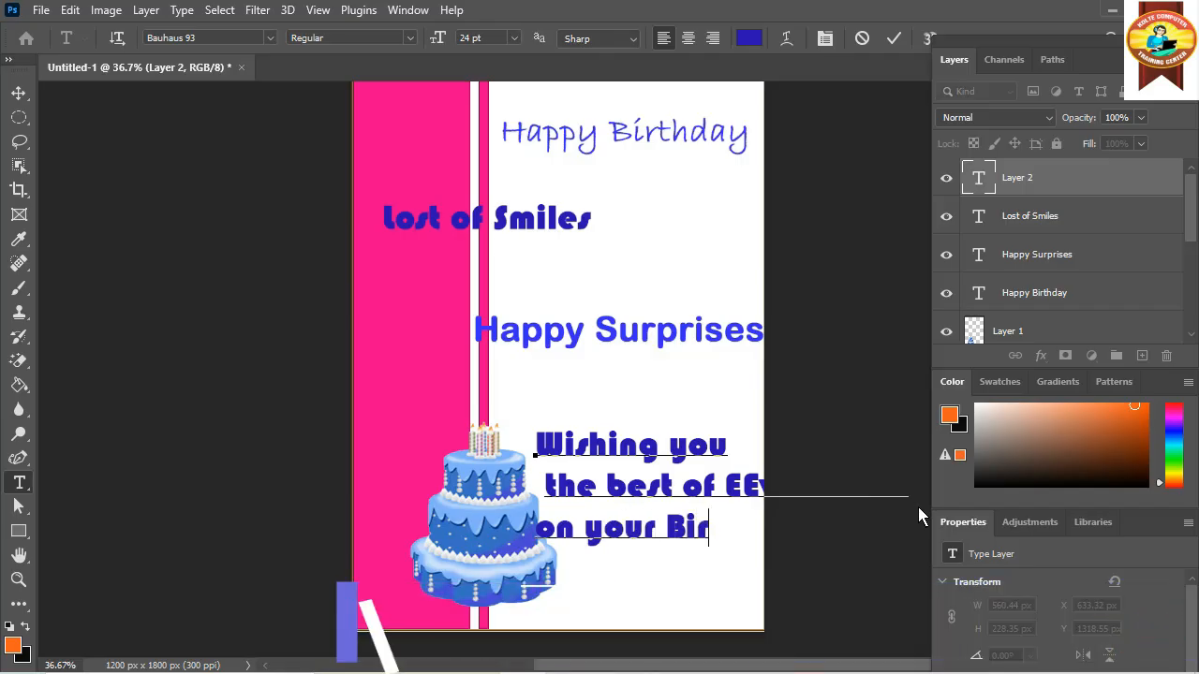
{"action": "type", "text": "ay"}
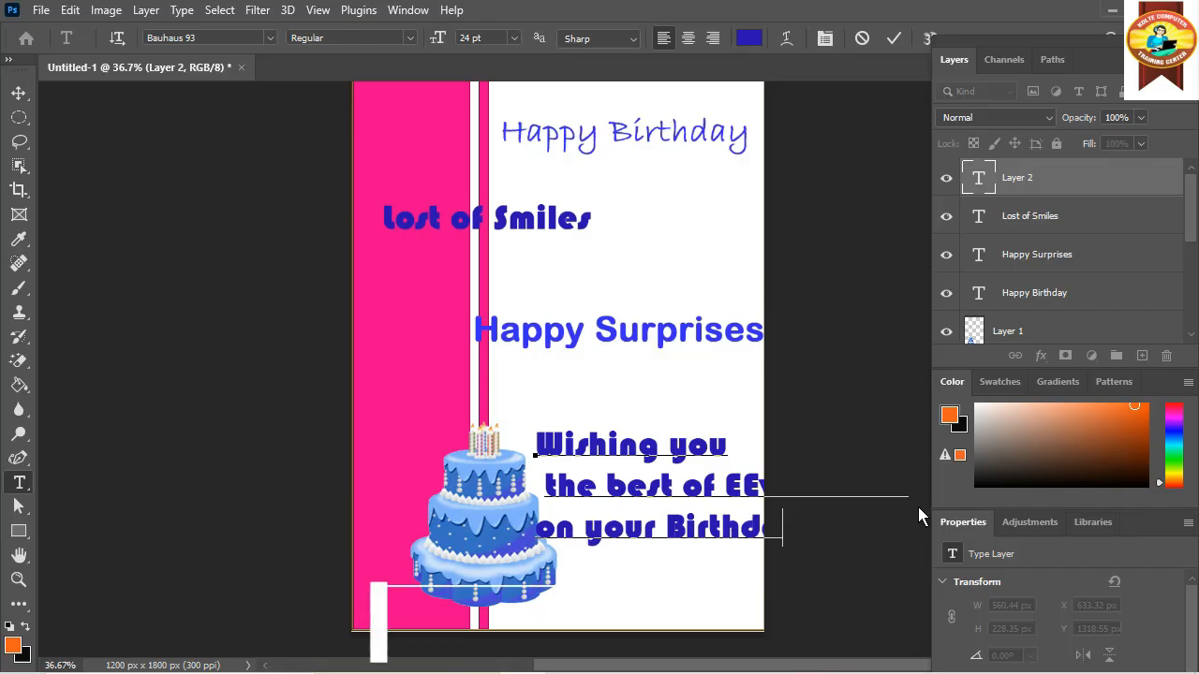
Reduce the font size of the whole three-line wish to 18 pt and further to 16 pt
{"action": "triple_click", "coordinate": [587, 468]}
{"action": "left_click", "coordinate": [586, 468]}
{"action": "left_click", "coordinate": [586, 468]}
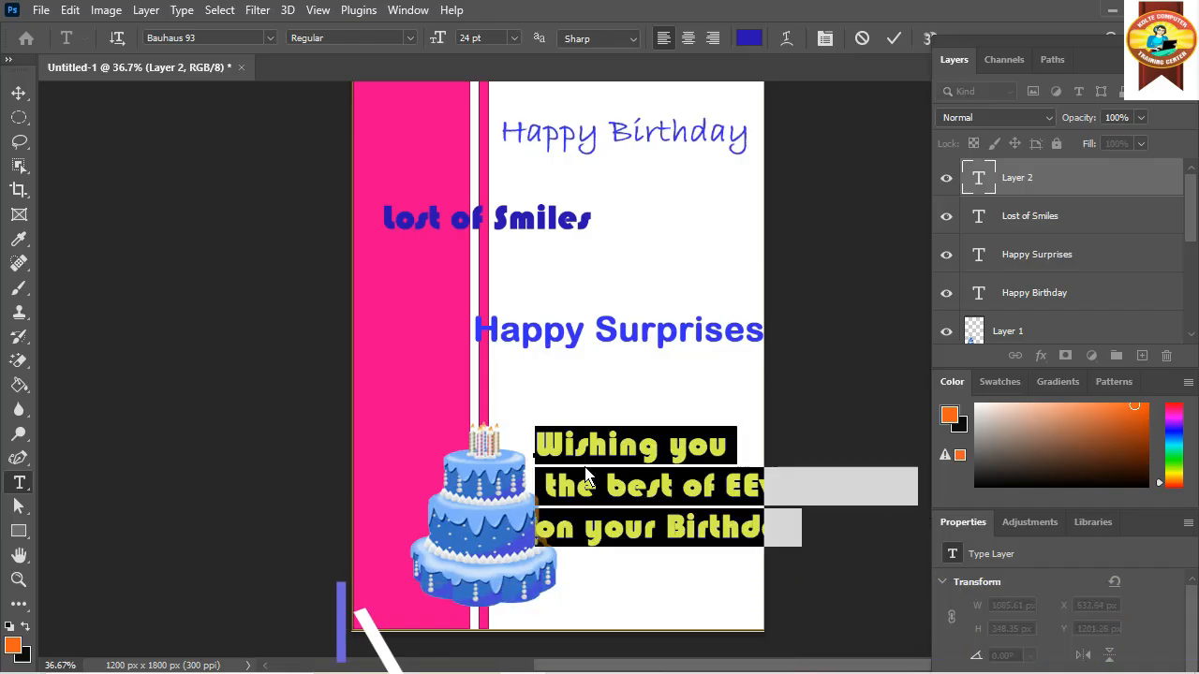
{"action": "left_click", "coordinate": [513, 38]}
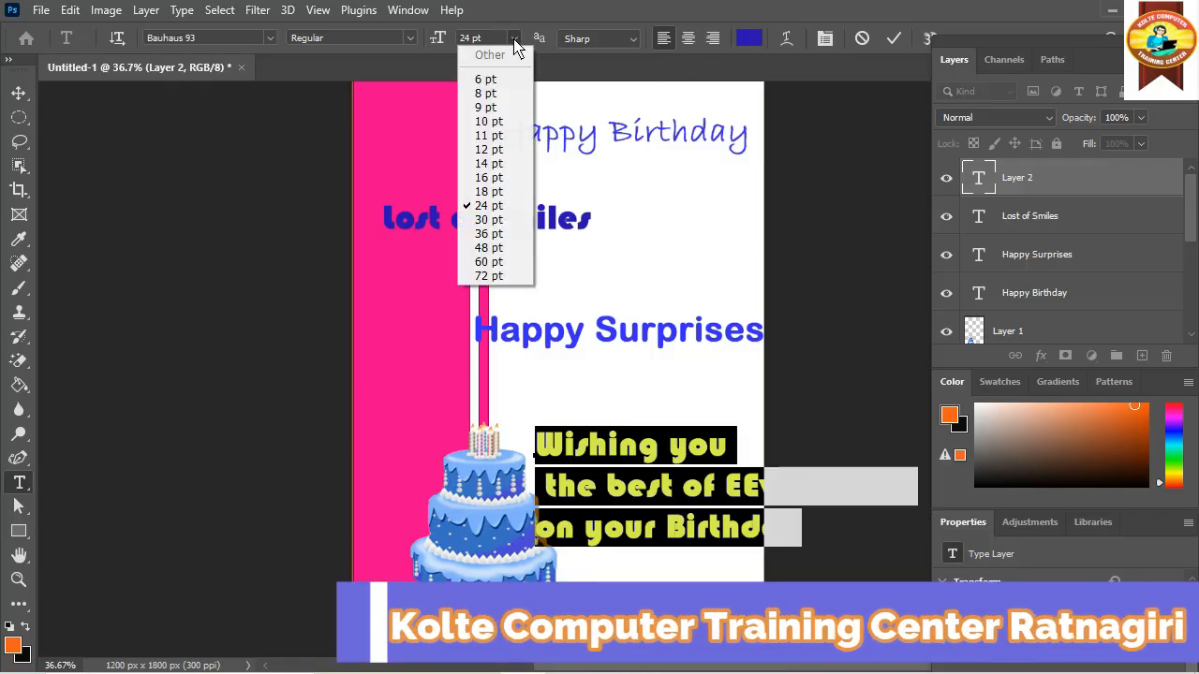
{"action": "left_click", "coordinate": [491, 192]}
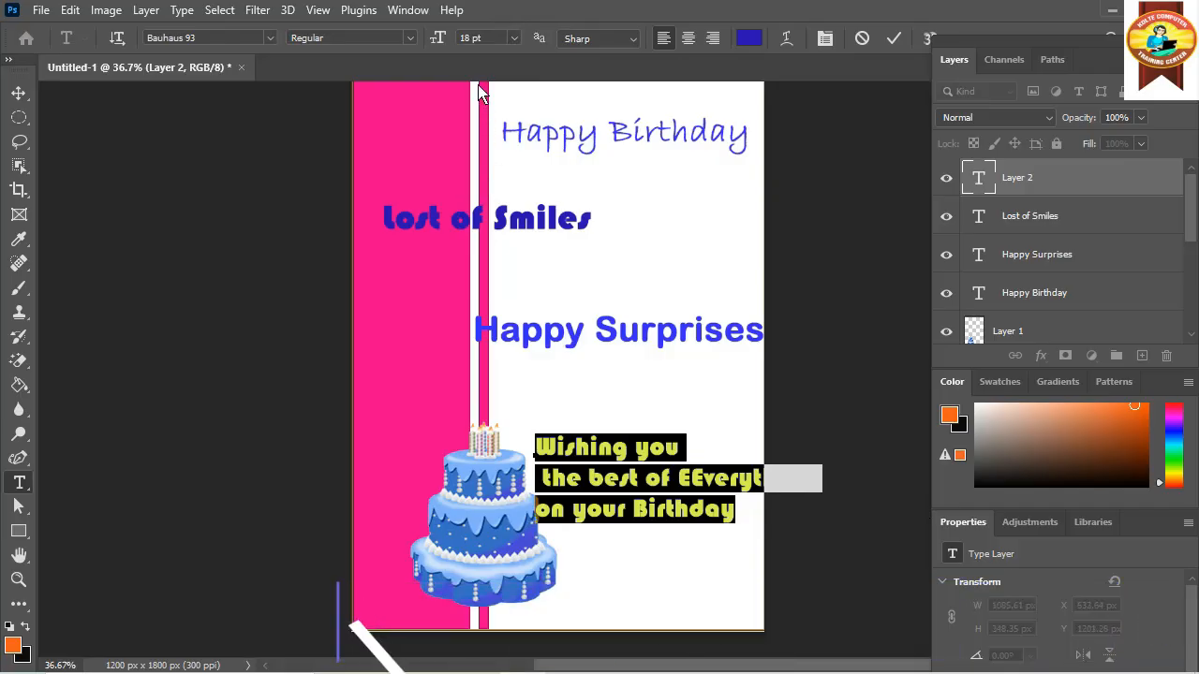
{"action": "left_click", "coordinate": [513, 37]}
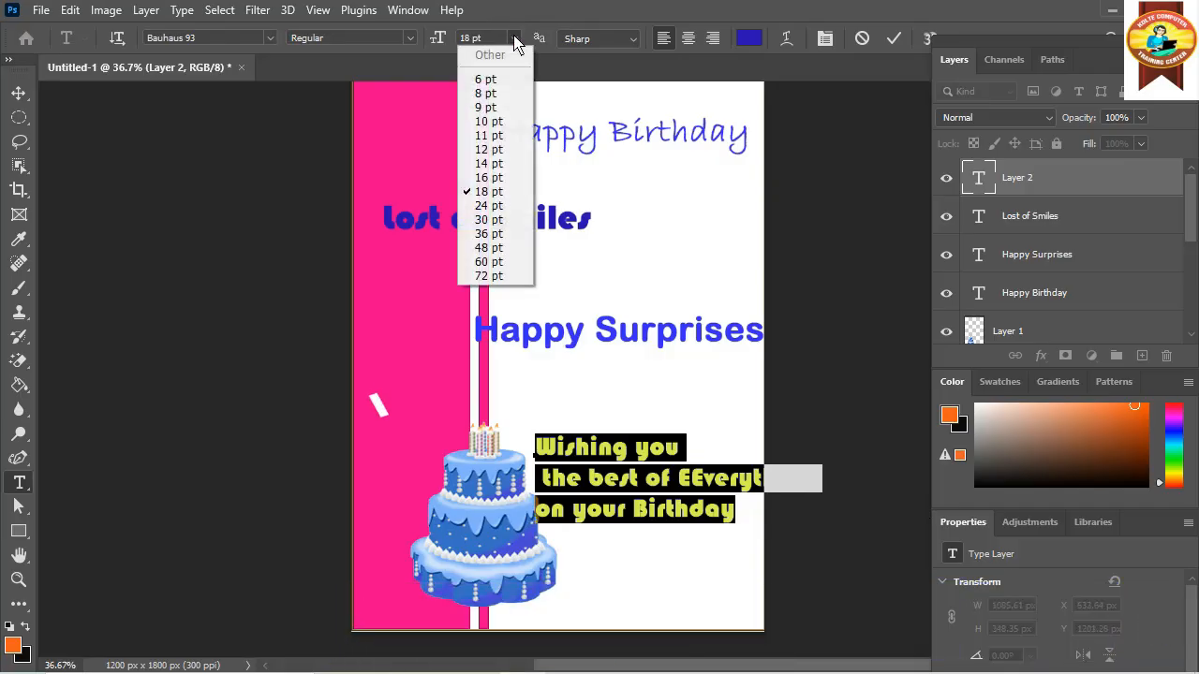
{"action": "left_click", "coordinate": [495, 178]}
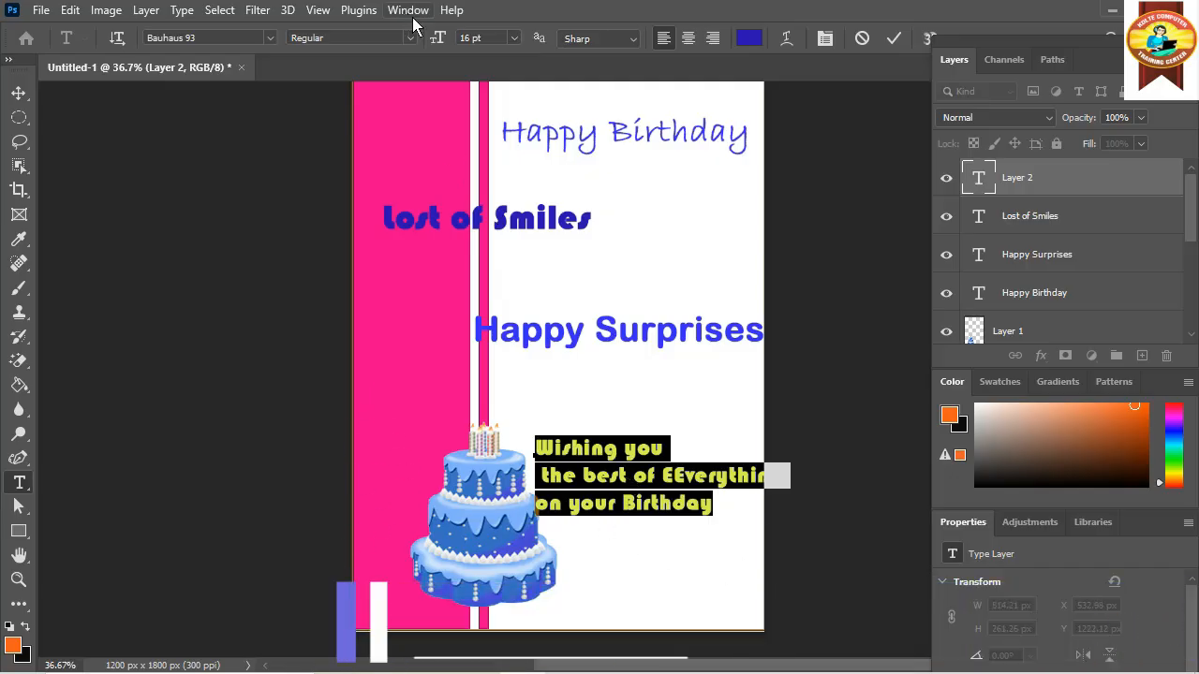
Change the font of the whole three-line wish to Bradley Hand ITC
{"action": "left_click", "coordinate": [599, 484]}
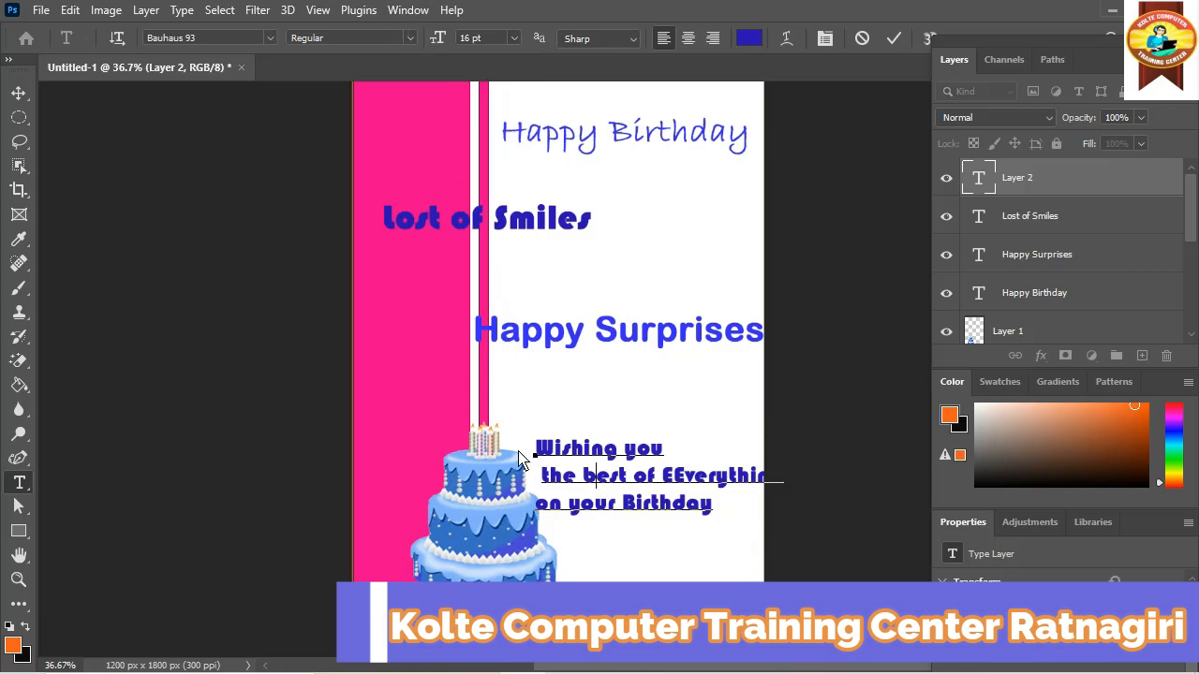
{"action": "left_click_drag", "start_coordinate": [533, 447], "coordinate": [759, 548]}
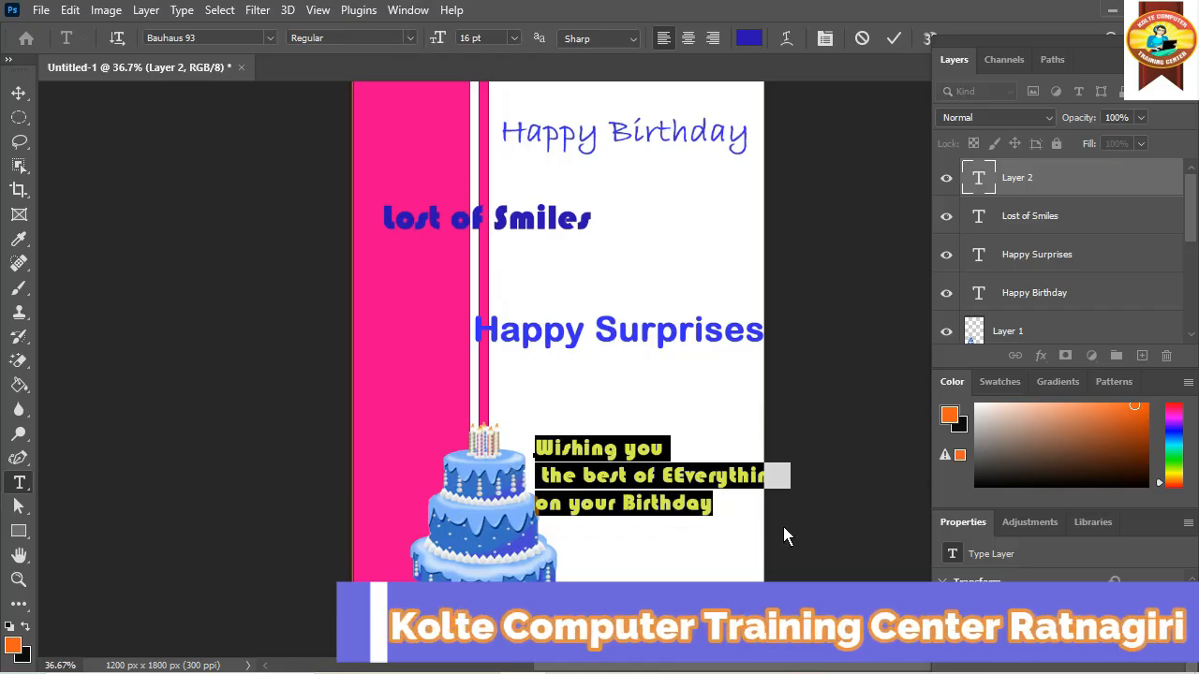
{"action": "left_click", "coordinate": [718, 480]}
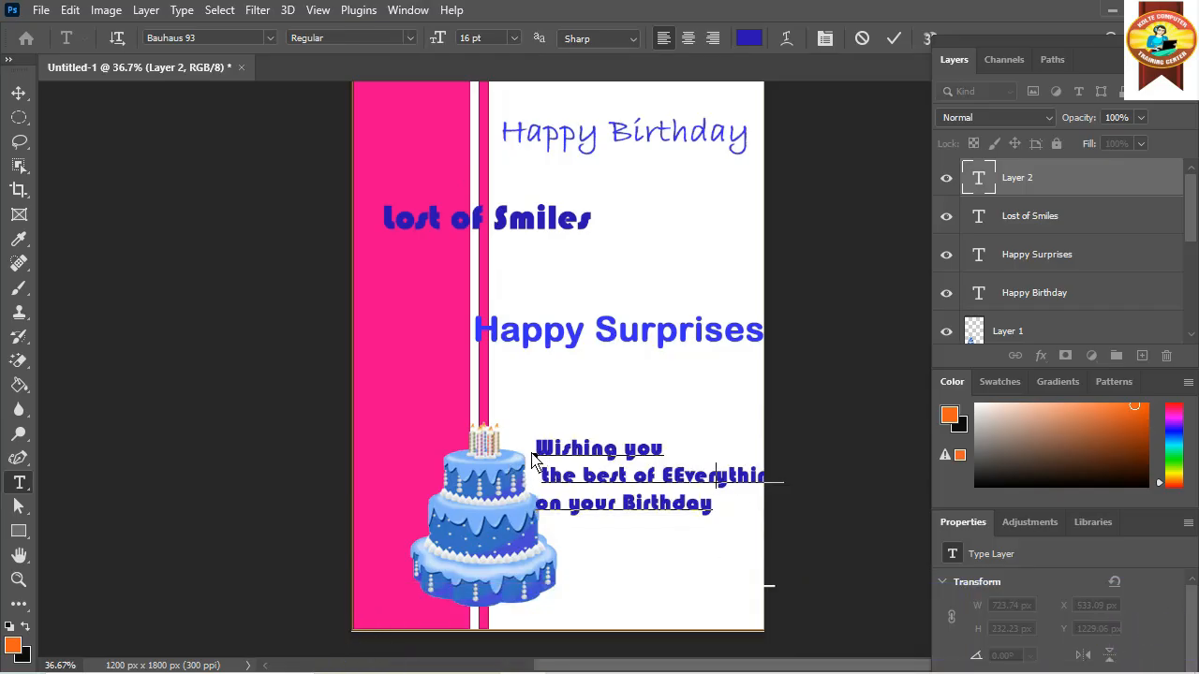
{"action": "left_click_drag", "start_coordinate": [536, 459], "coordinate": [819, 534]}
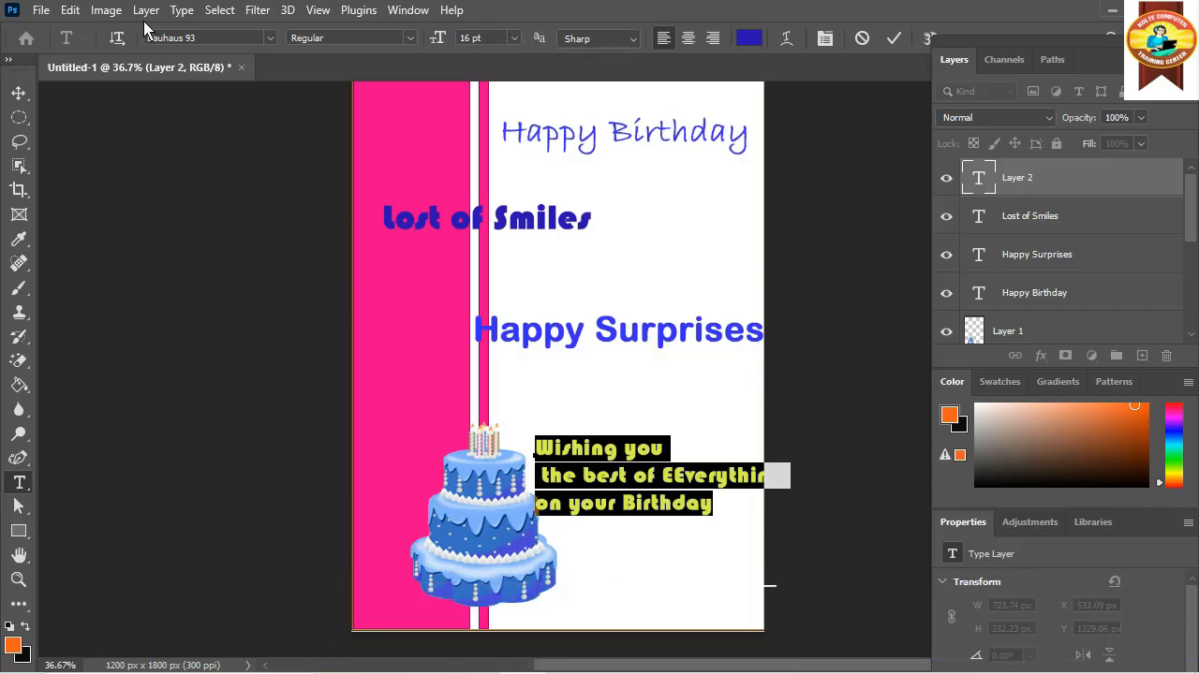
{"action": "left_click", "coordinate": [271, 38]}
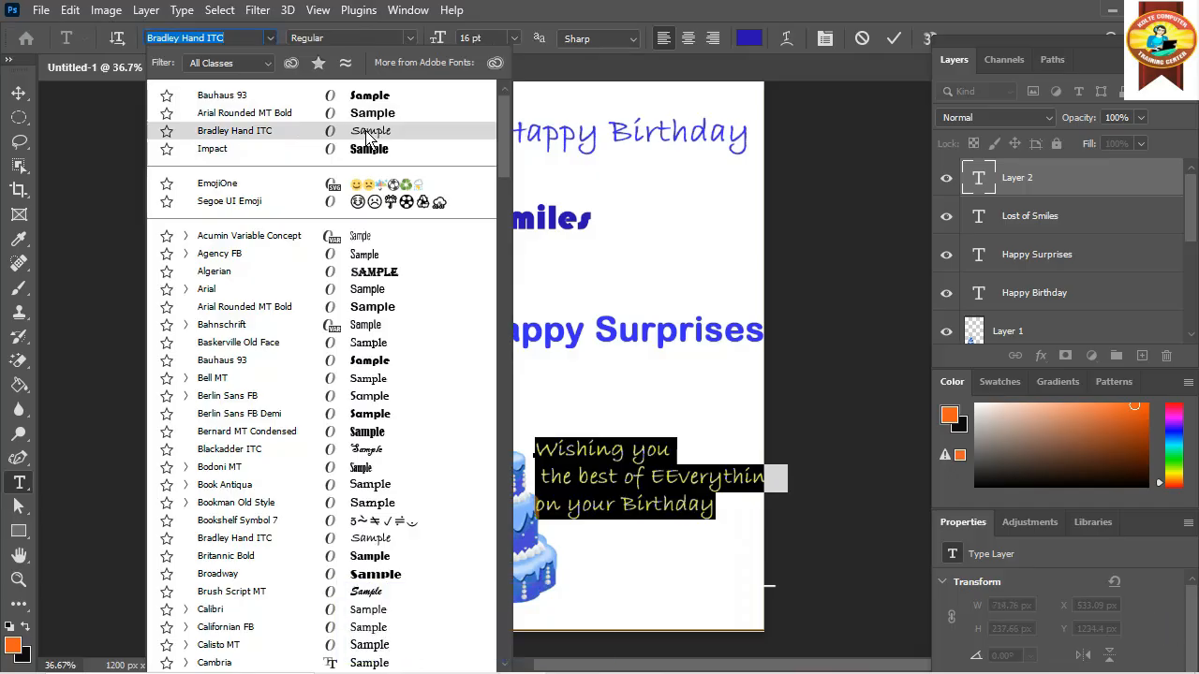
{"action": "left_click", "coordinate": [367, 132]}
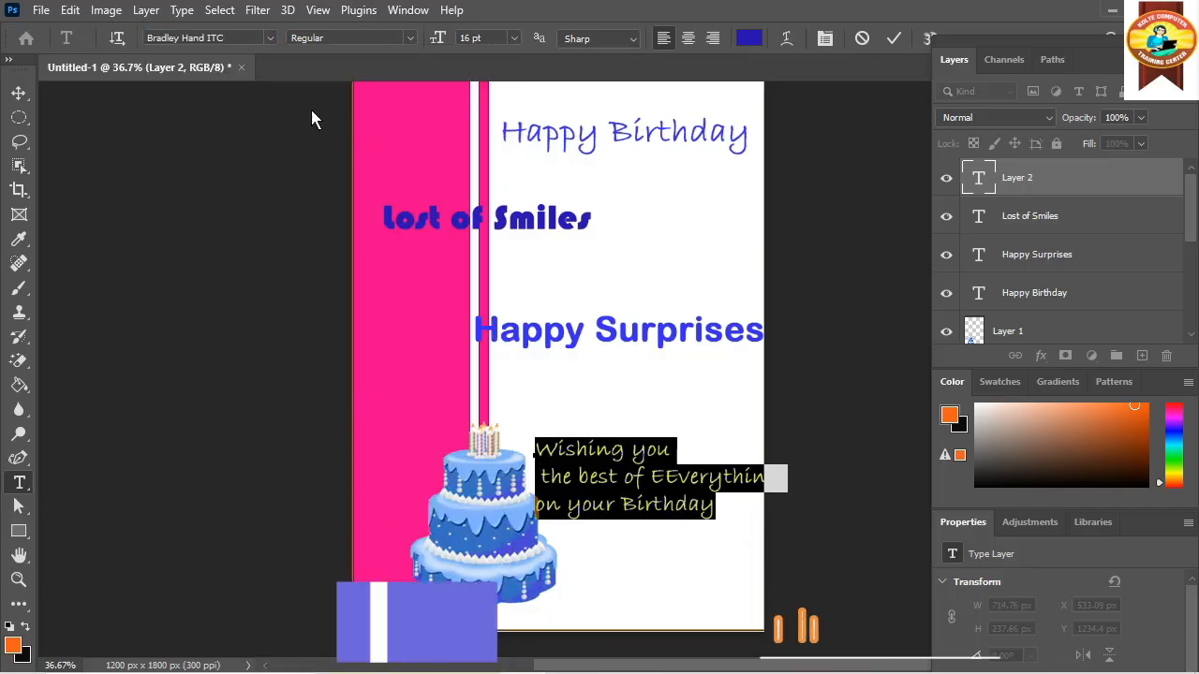
Set the three-line wish to 12 pt and move it onto the white area to the right of the cake
{"action": "mouse_move", "coordinate": [694, 559]}
{"action": "left_mouse_down"}
{"action": "mouse_move", "coordinate": [709, 578]}
{"action": "mouse_move", "coordinate": [707, 520]}
{"action": "mouse_move", "coordinate": [709, 562]}
{"action": "left_mouse_up"}
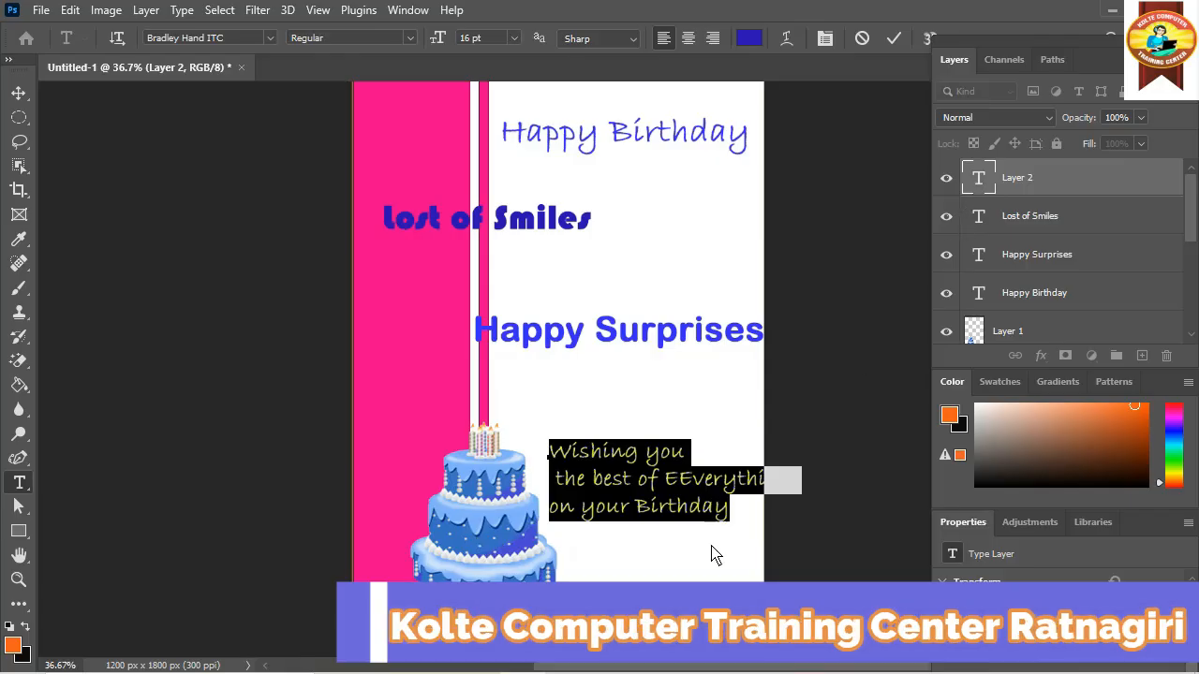
{"action": "left_click_drag", "start_coordinate": [710, 554], "coordinate": [672, 546]}
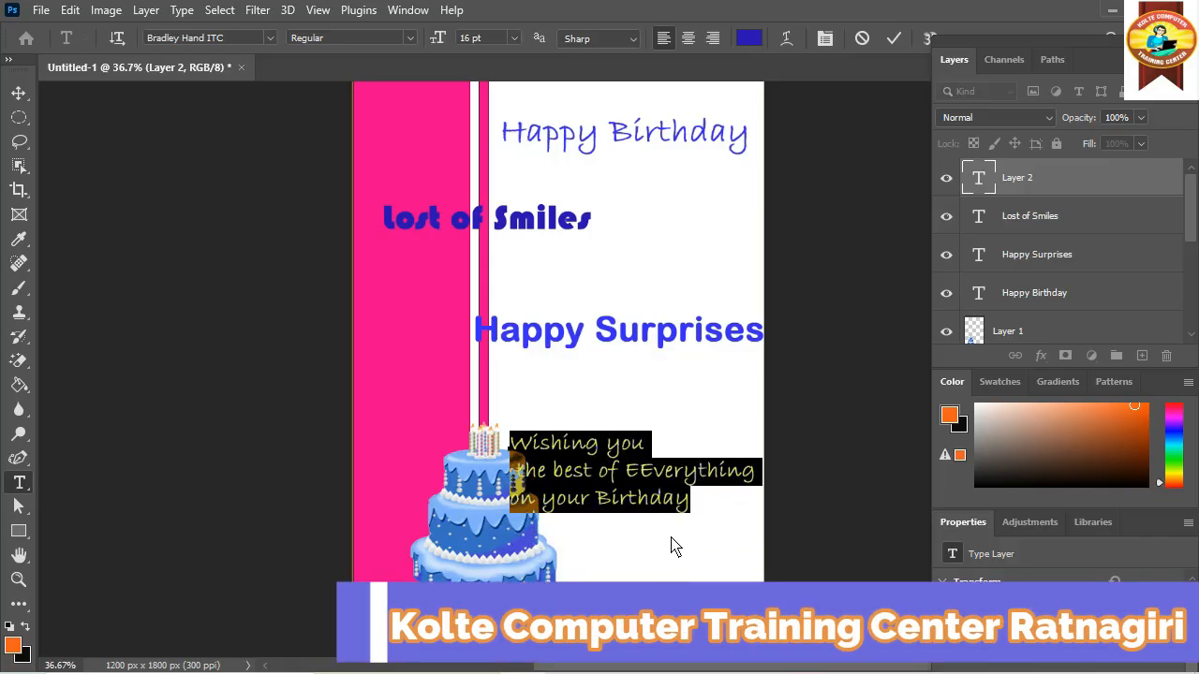
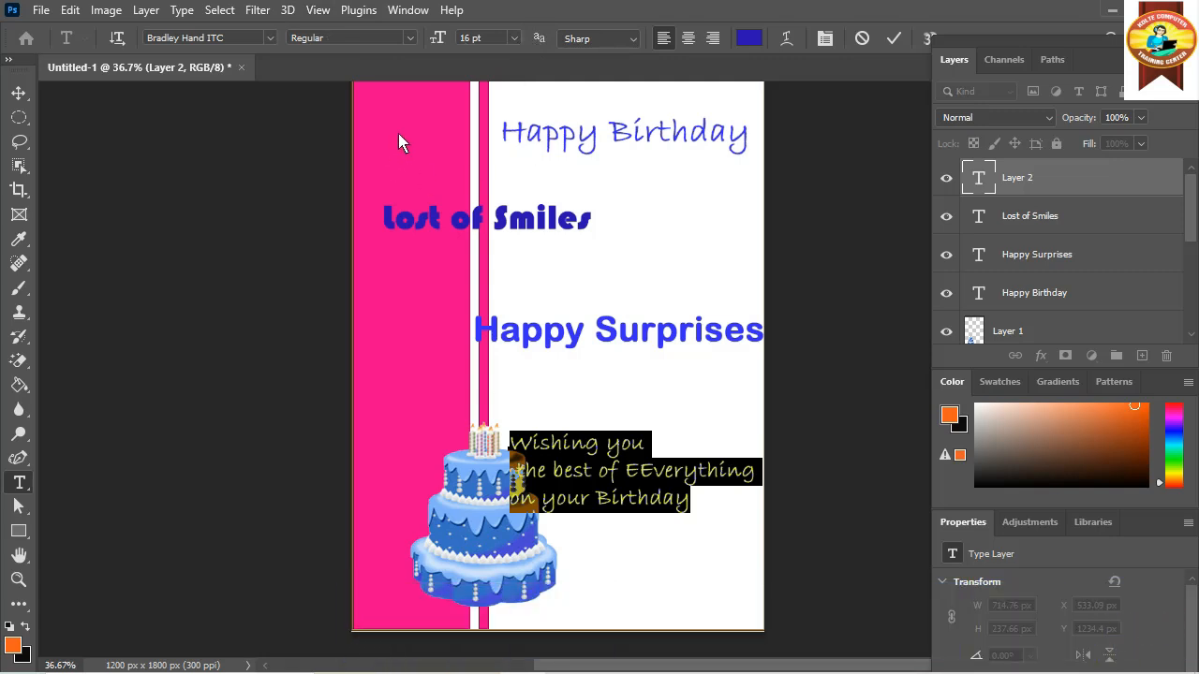
{"action": "left_click", "coordinate": [513, 38]}
{"action": "left_click", "coordinate": [487, 152]}
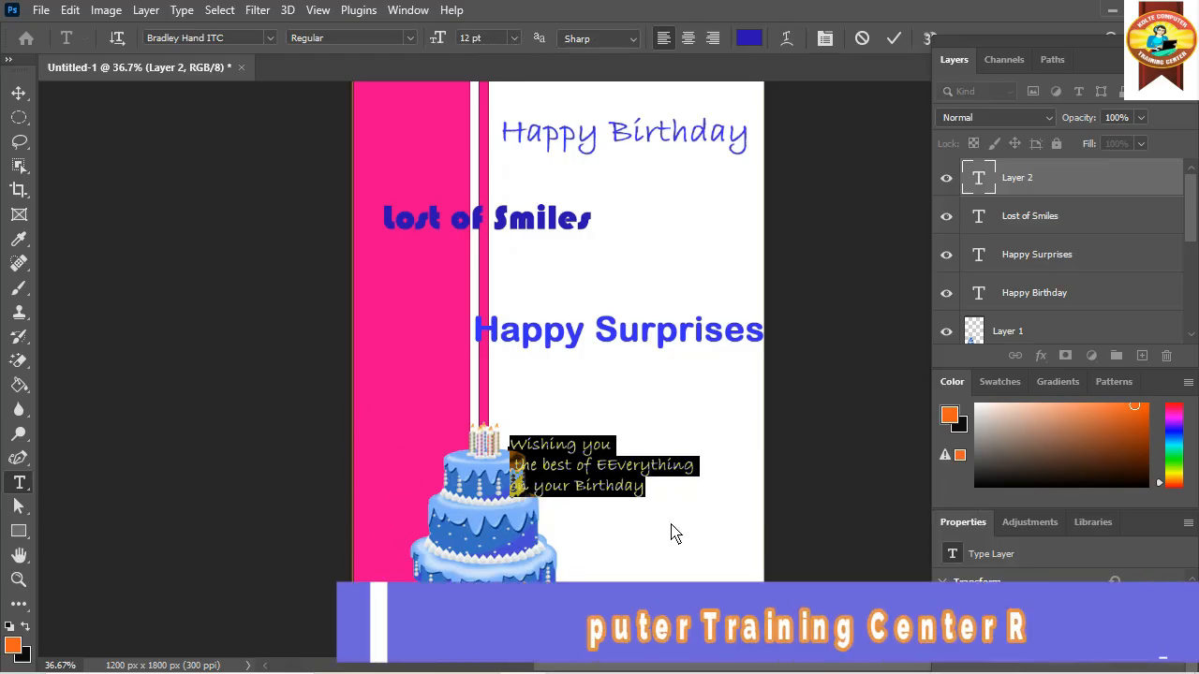
{"action": "left_click_drag", "start_coordinate": [674, 533], "coordinate": [721, 562]}
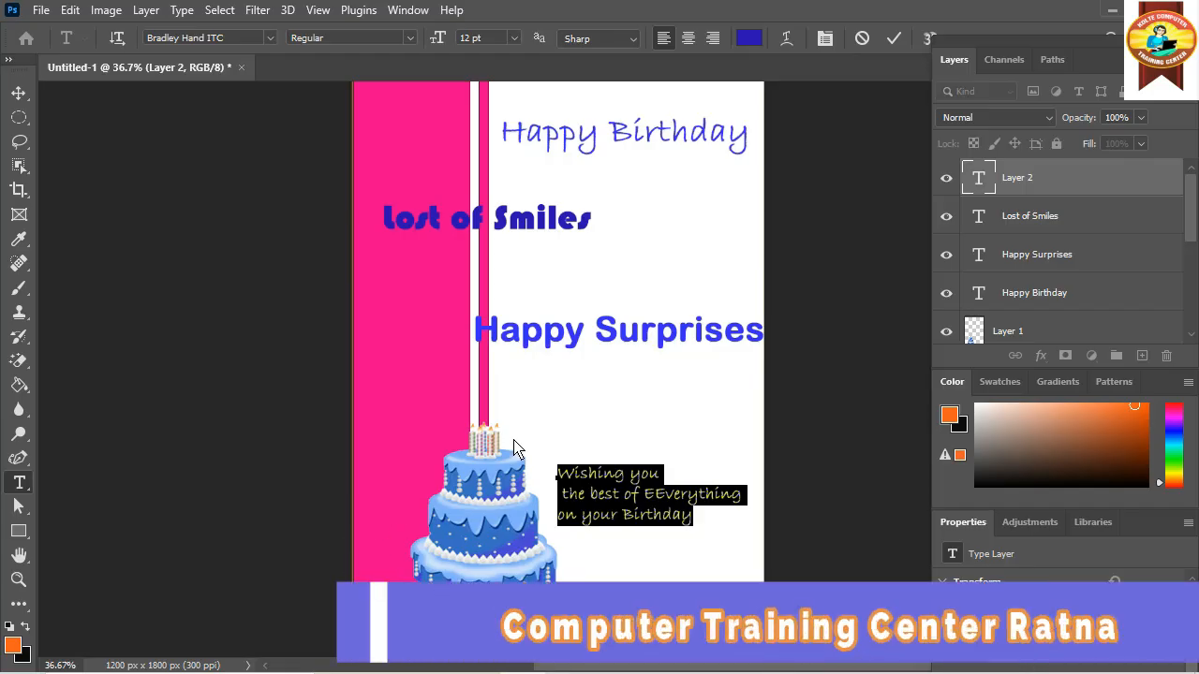
{"action": "mouse_move", "coordinate": [697, 581]}
{"action": "left_mouse_down"}
{"action": "mouse_move", "coordinate": [728, 623]}
{"action": "mouse_move", "coordinate": [706, 616]}
{"action": "mouse_move", "coordinate": [698, 590]}
{"action": "left_mouse_up"}
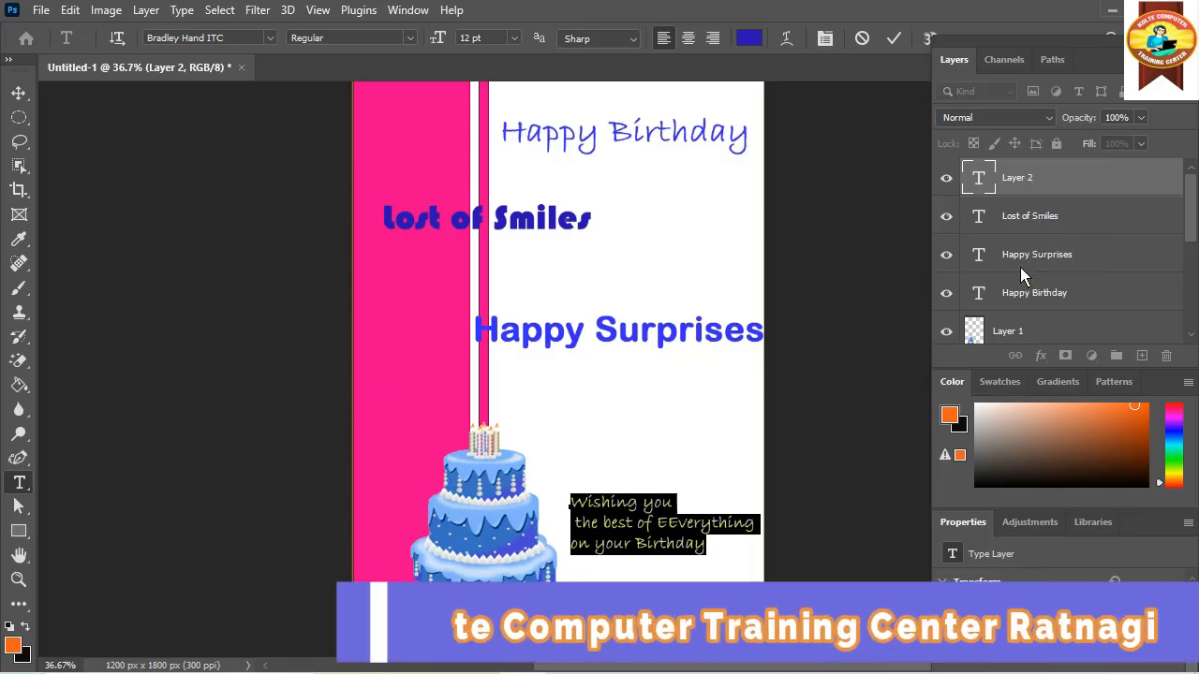
Set the "Happy Surprises" line to 16 pt and move it down and right onto the white area above the wish
{"action": "key", "text": "ctrl+h"}
{"action": "left_click", "coordinate": [513, 349]}
{"action": "triple_click", "coordinate": [513, 337]}
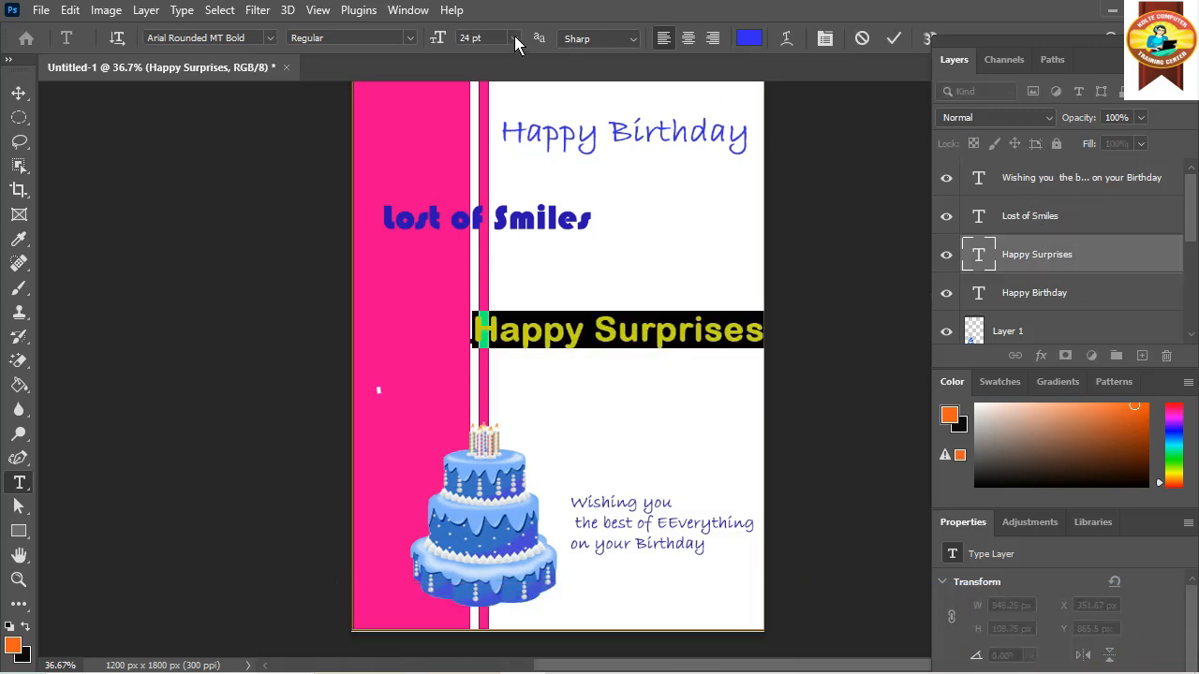
{"action": "left_click", "coordinate": [515, 41]}
{"action": "left_click", "coordinate": [503, 180]}
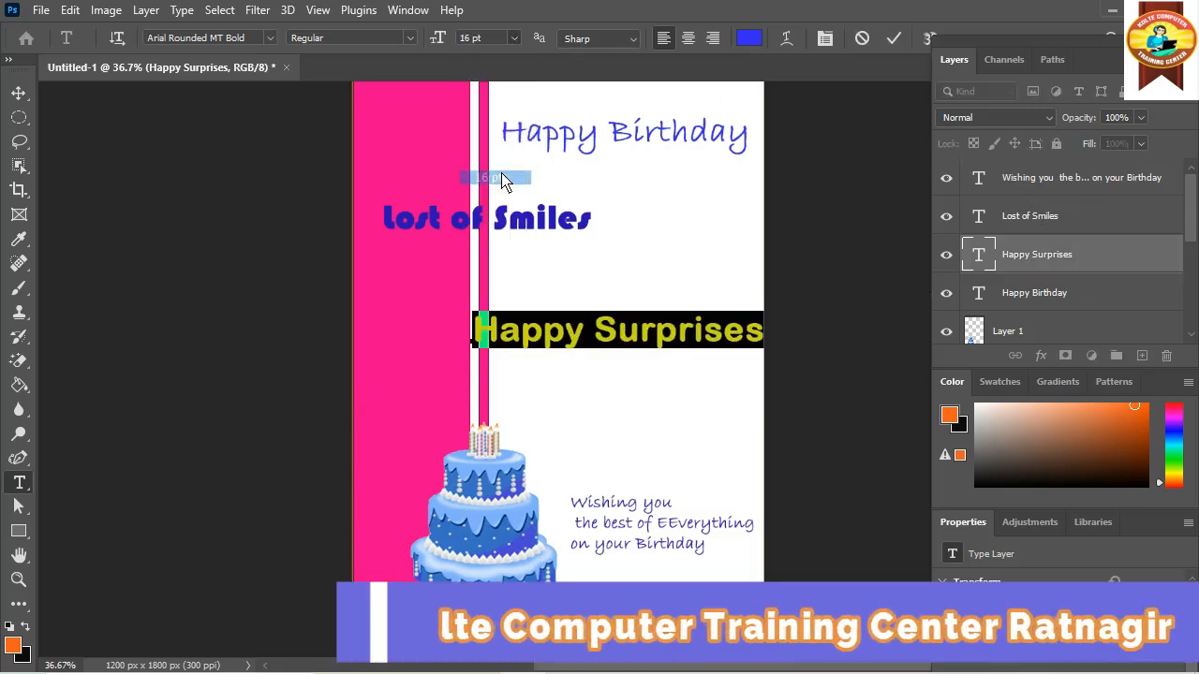
{"action": "left_click_drag", "start_coordinate": [670, 398], "coordinate": [763, 445]}
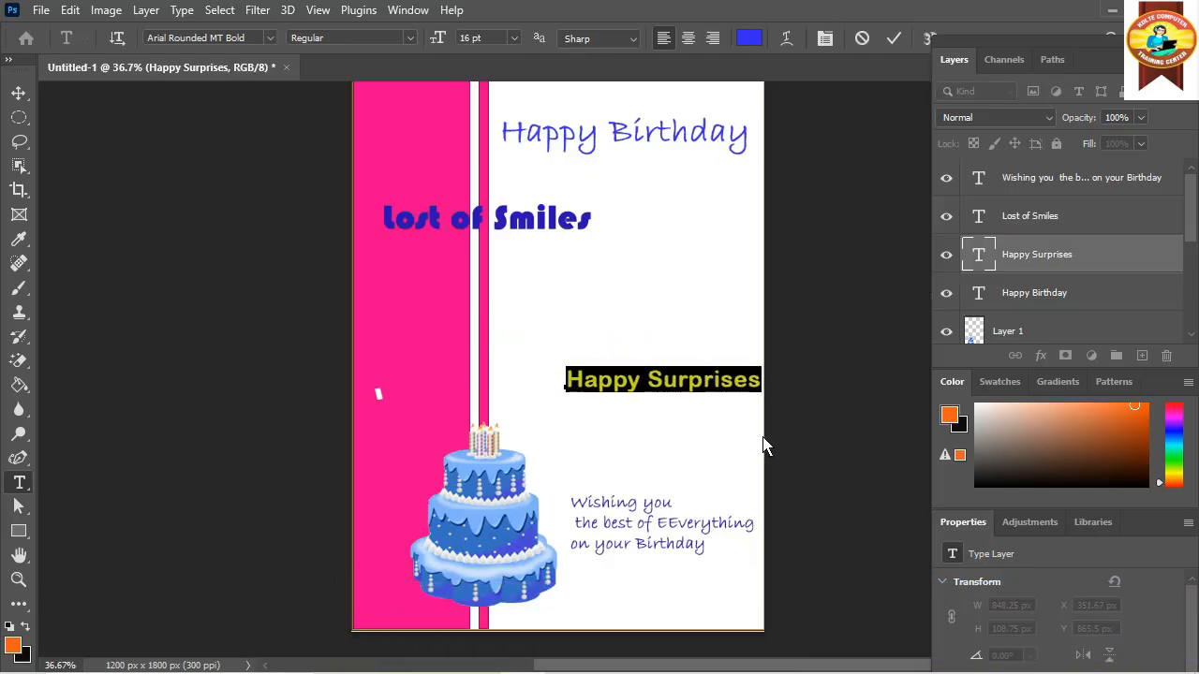
Move the "Happy Surprises" line higher on the white area and shift the "Lost of Smiles" text slightly to the left
{"action": "left_click_drag", "start_coordinate": [702, 401], "coordinate": [698, 365]}
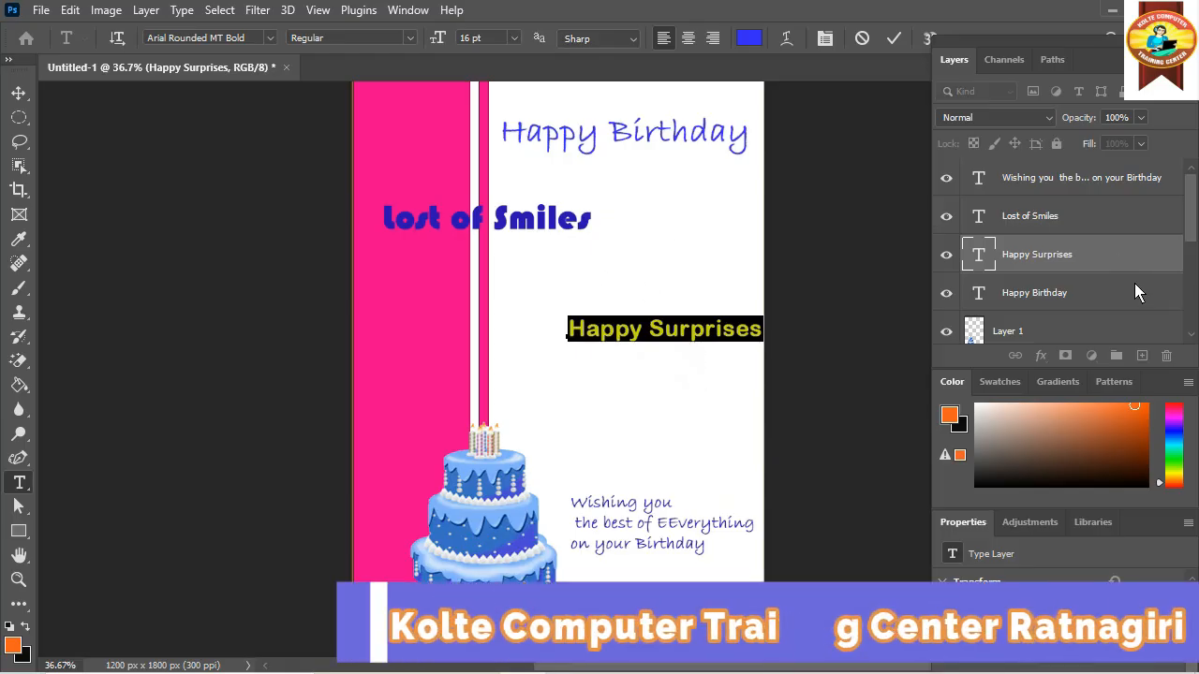
{"action": "left_click", "coordinate": [1024, 216]}
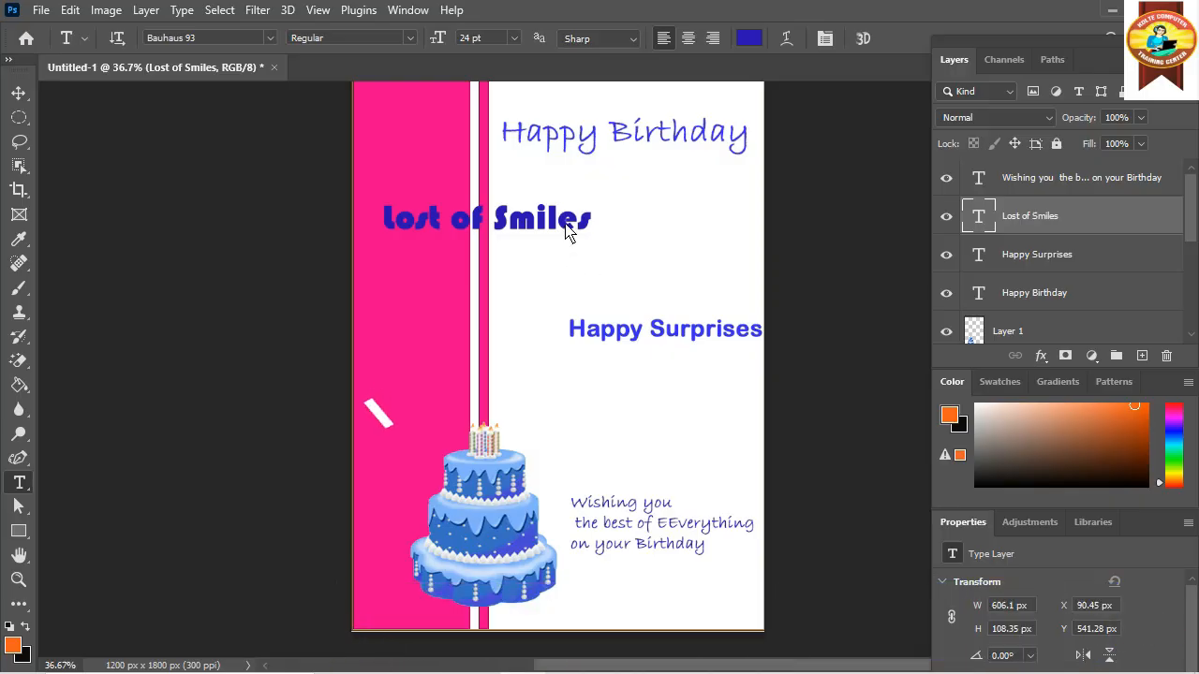
{"action": "left_click", "coordinate": [568, 235]}
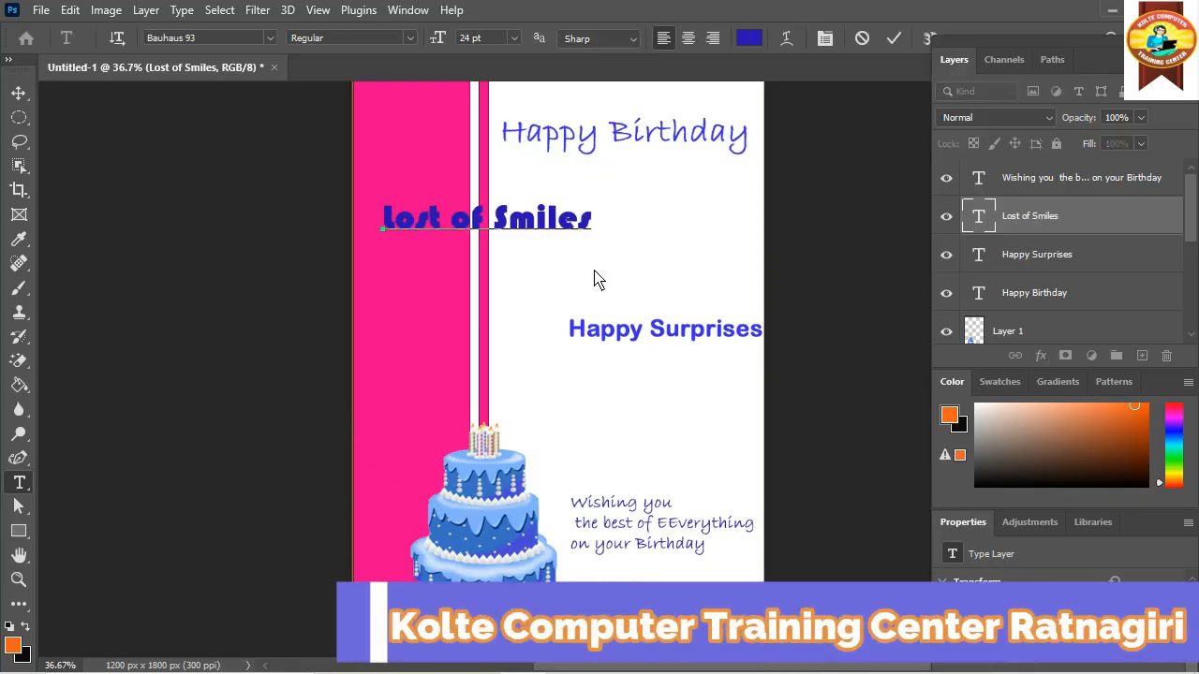
{"action": "left_click_drag", "start_coordinate": [591, 280], "coordinate": [585, 283]}
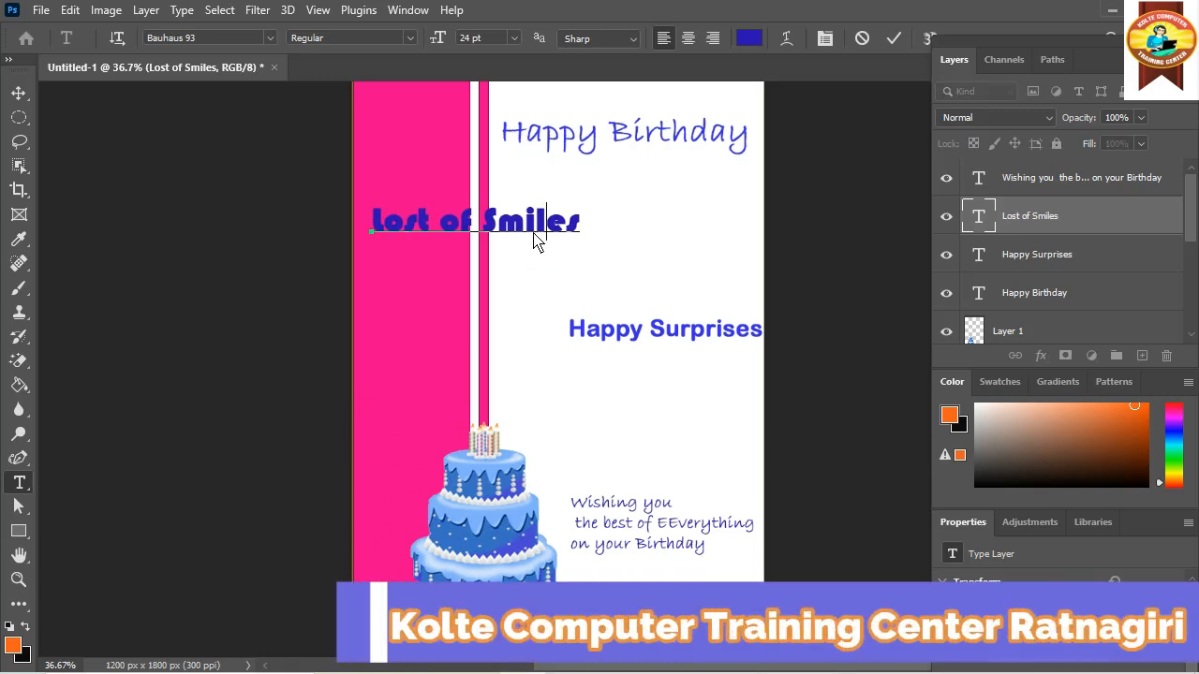
Set the "Lost of Smiles" text to 18 pt and move it right so it starts at the narrow stripes
{"action": "triple_click", "coordinate": [459, 225]}
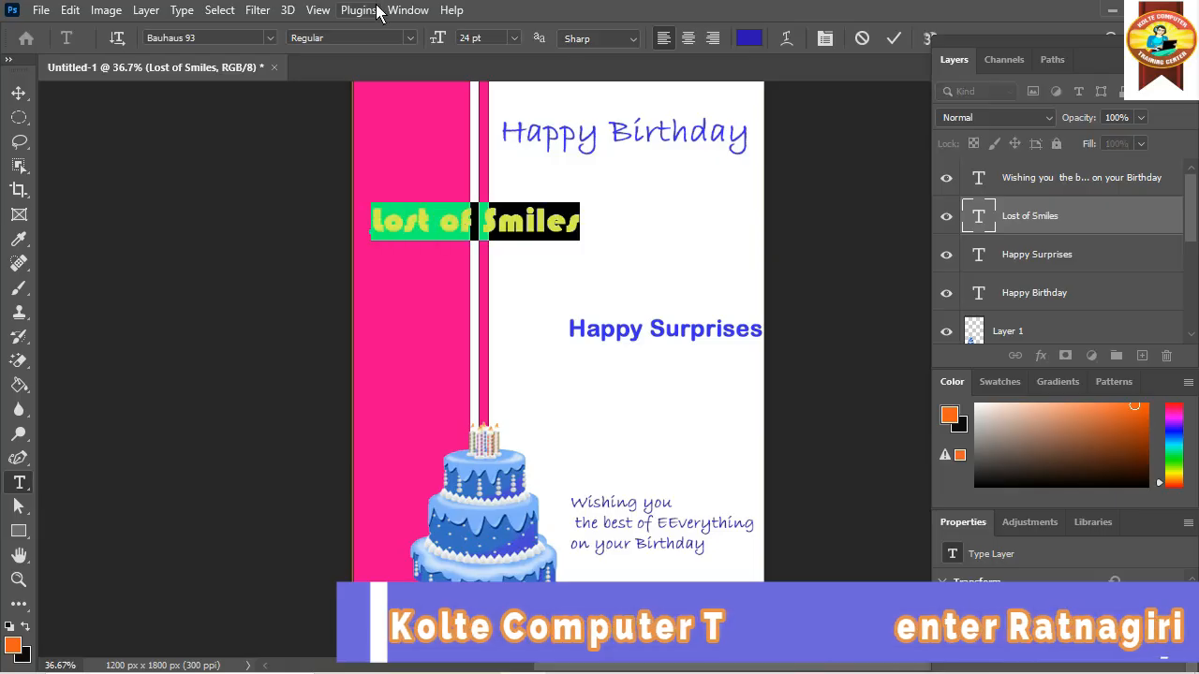
{"action": "left_click", "coordinate": [514, 38]}
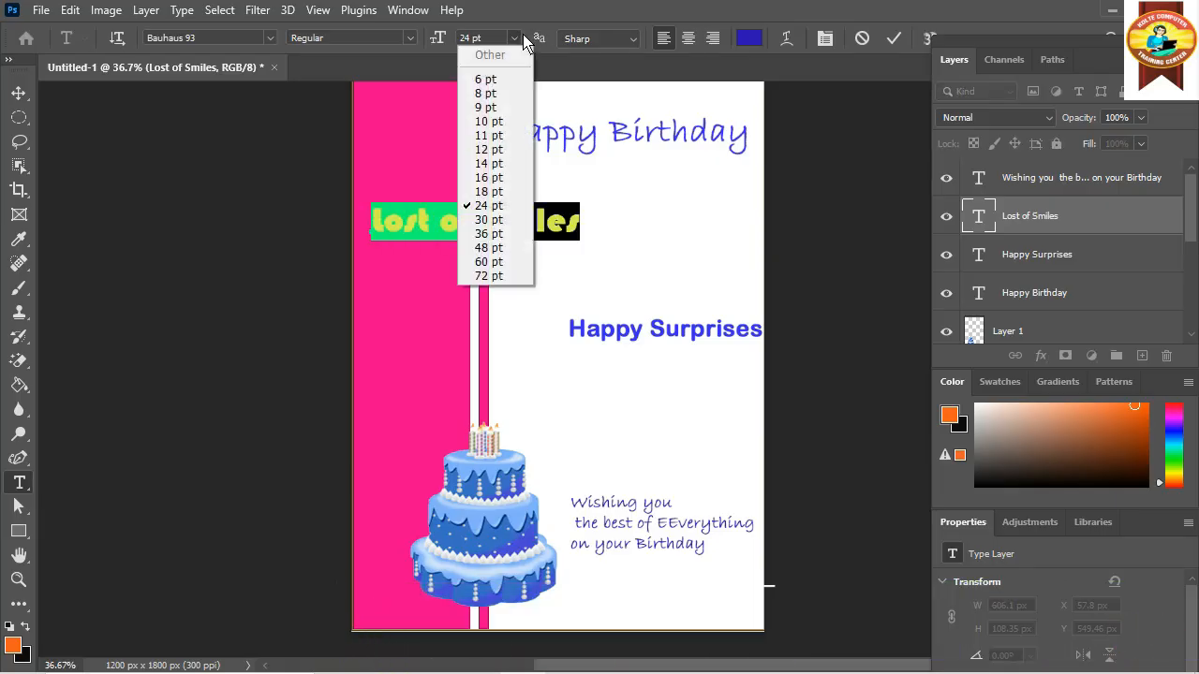
{"action": "left_click", "coordinate": [480, 193]}
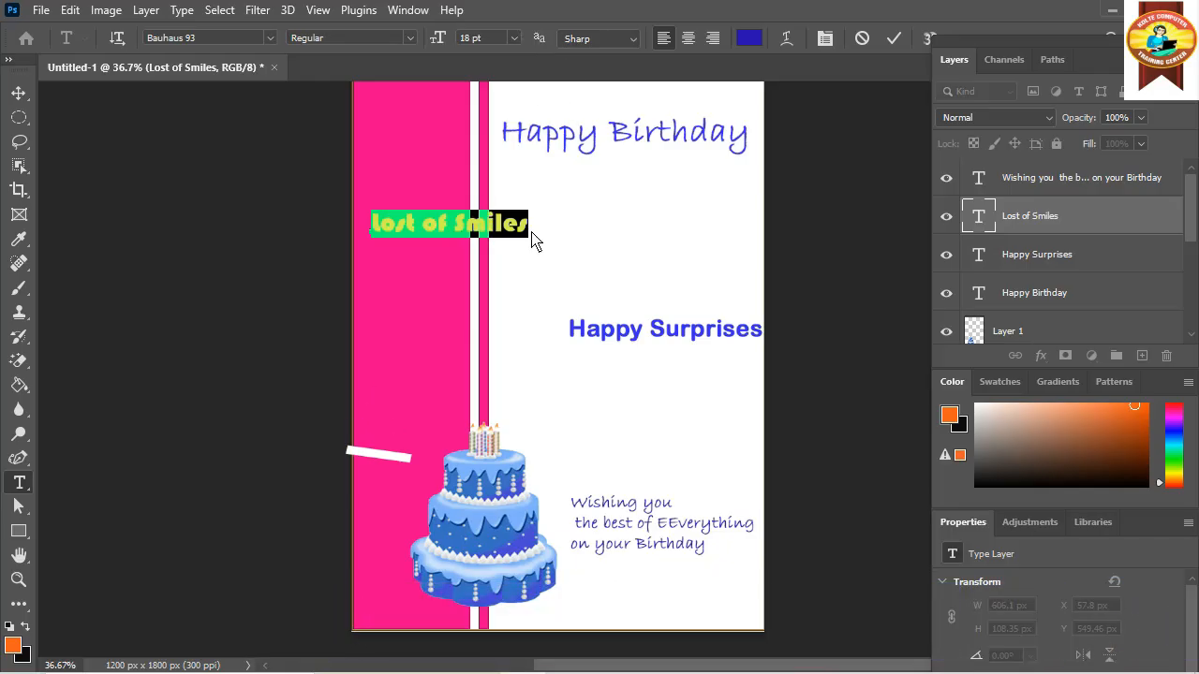
{"action": "left_click_drag", "start_coordinate": [535, 268], "coordinate": [631, 271]}
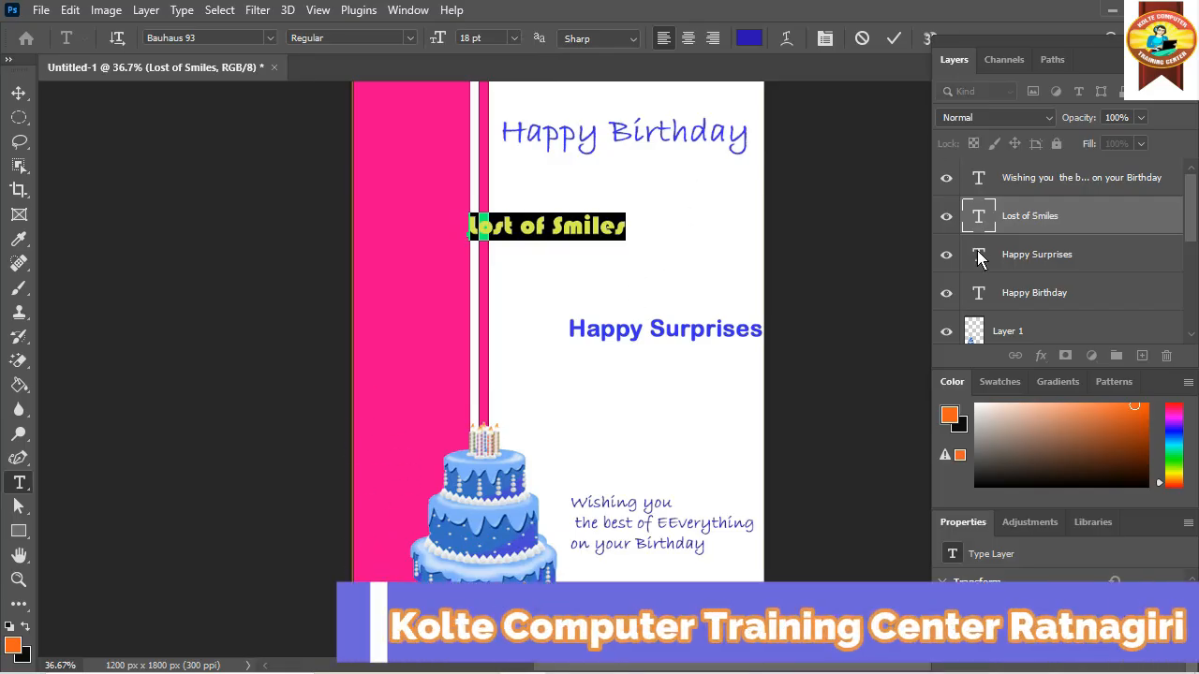
{"action": "left_click", "coordinate": [917, 232]}
{"action": "left_click", "coordinate": [693, 154]}
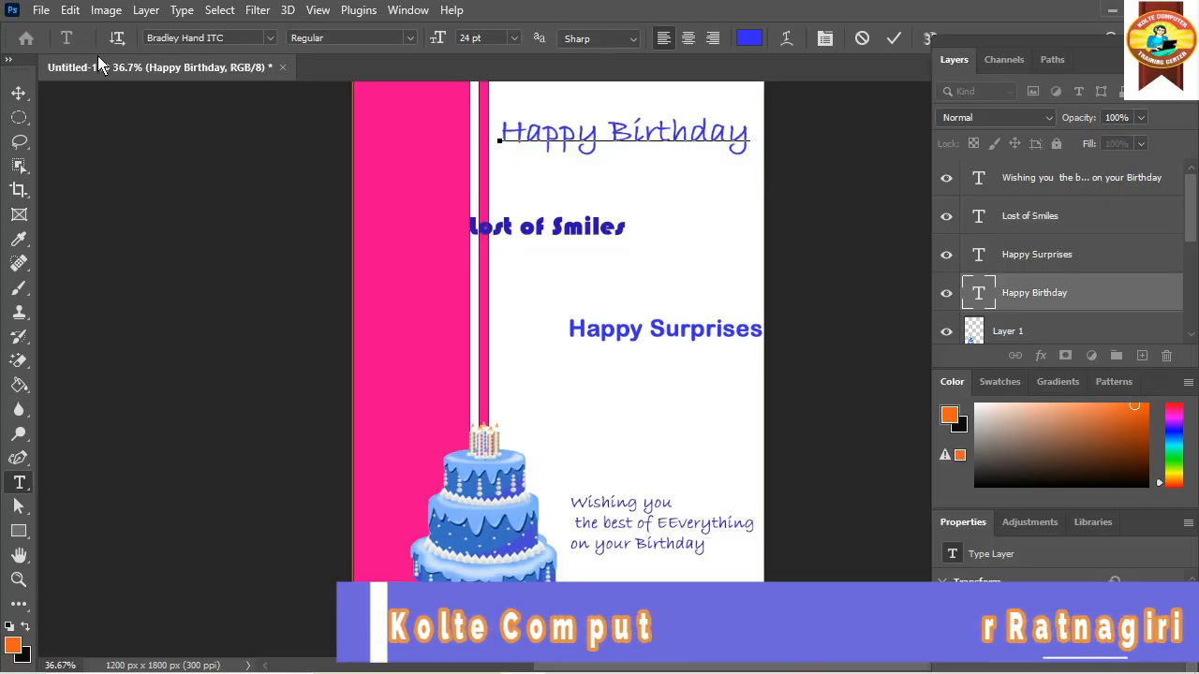
Switch to Chrome and change the image search to "gift box images hd"
{"action": "left_click", "coordinate": [1112, 11]}
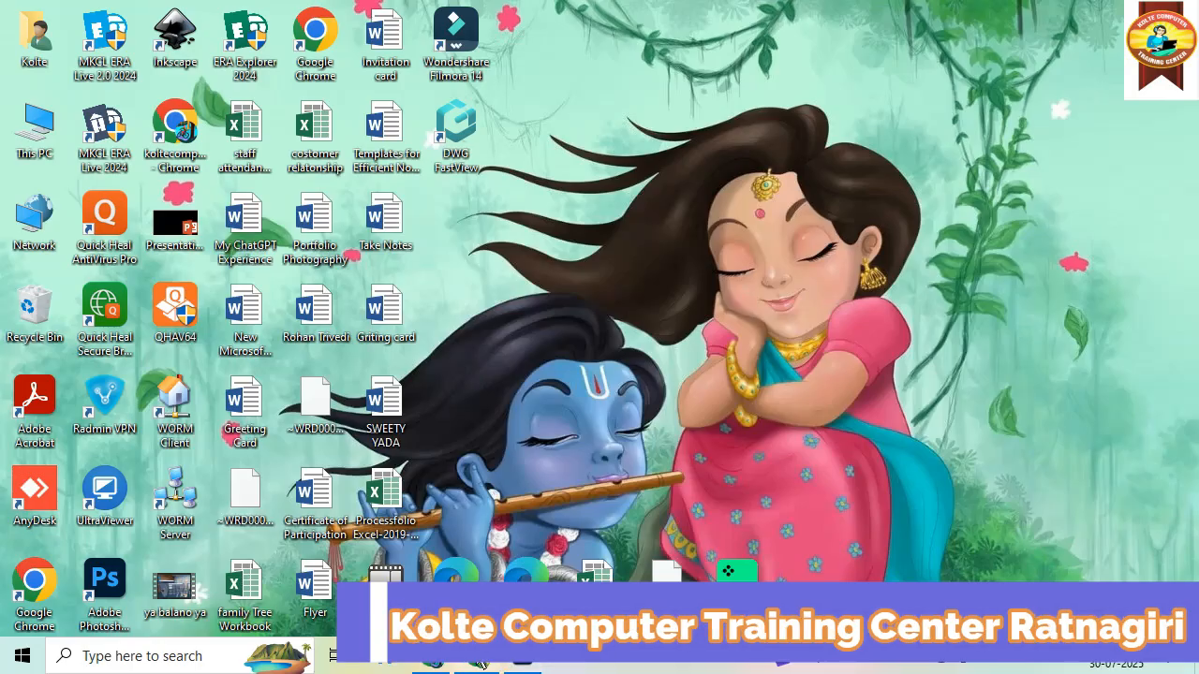
{"action": "left_click", "coordinate": [448, 666]}
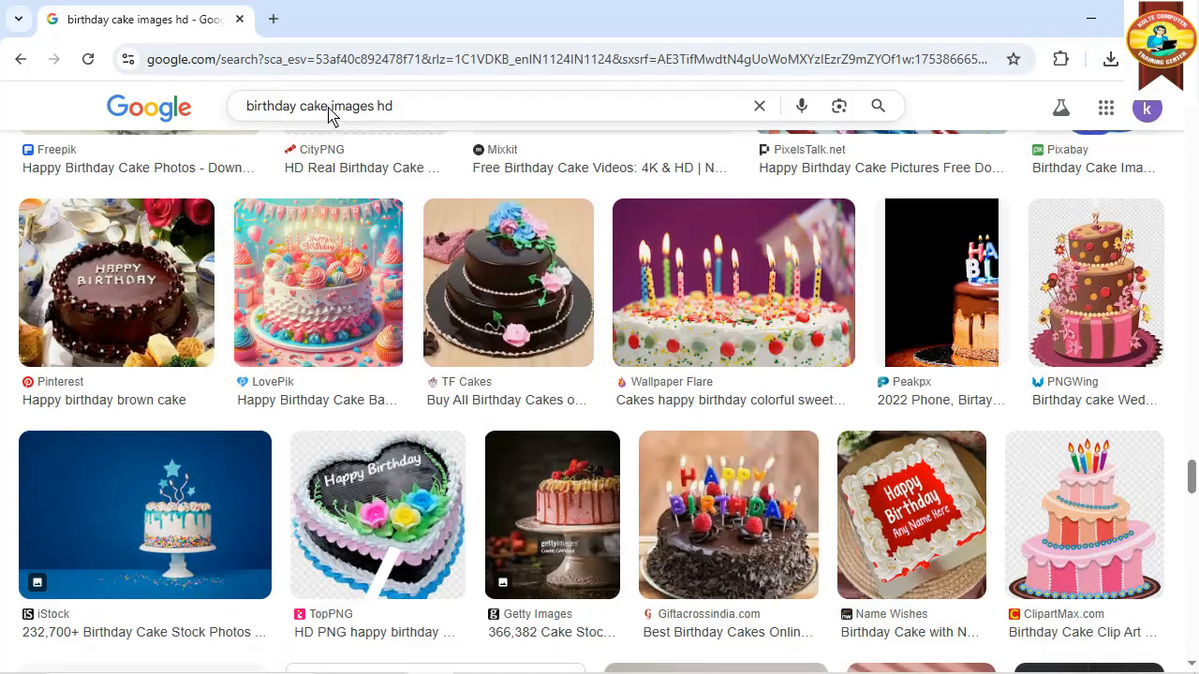
{"action": "key", "text": "BackSpace"}
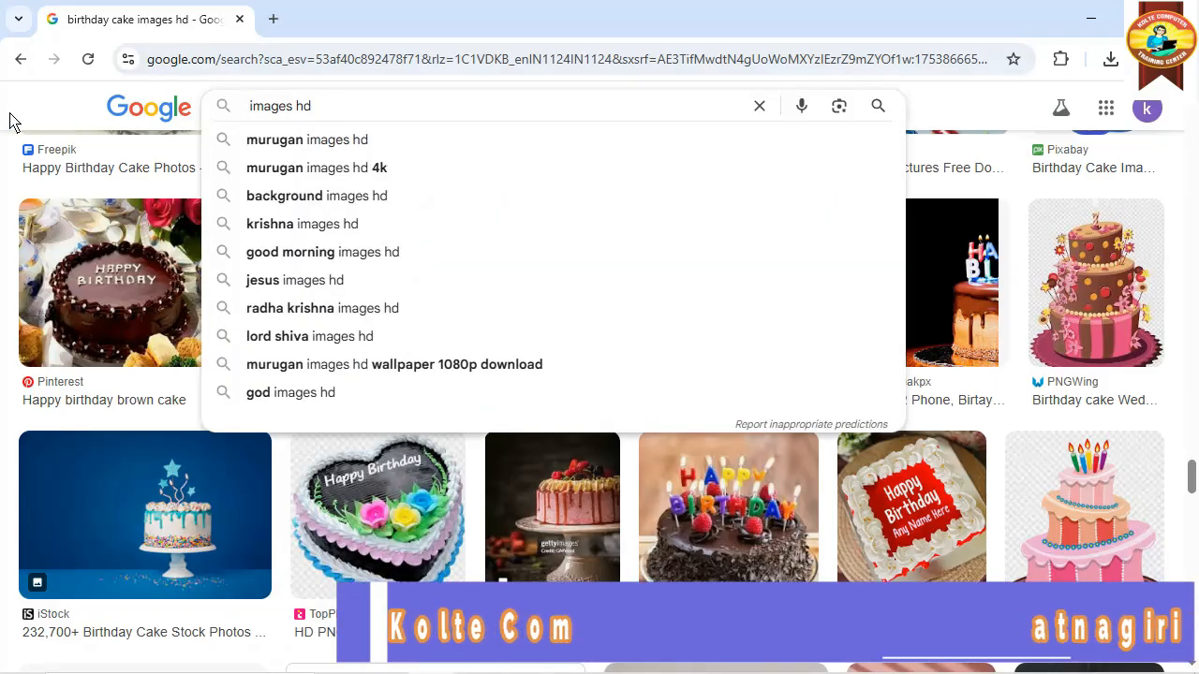
{"action": "type", "text": "b"}
{"action": "key", "text": "BackSpace"}
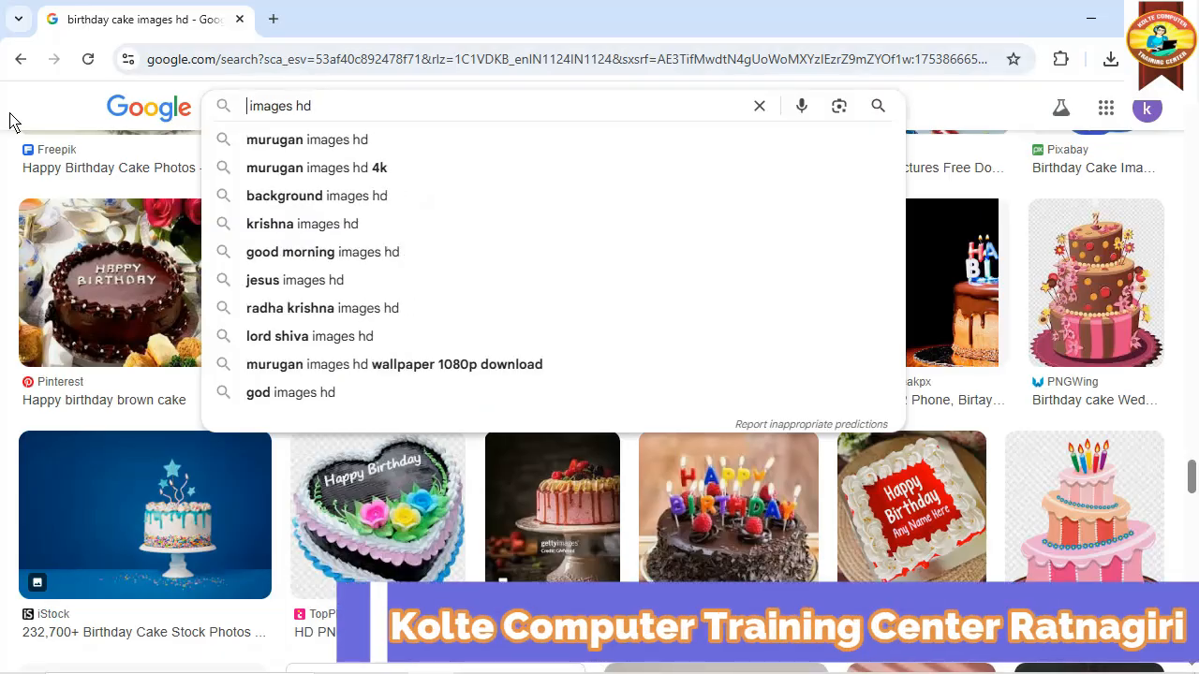
{"action": "type", "text": "gift b "}
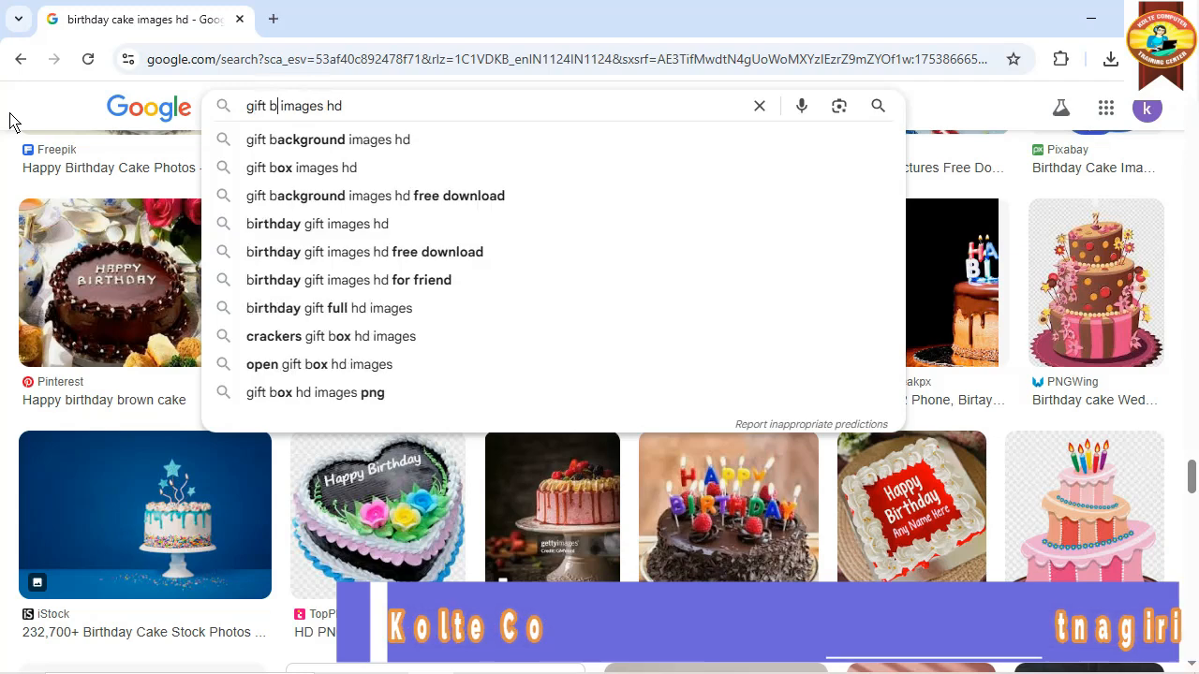
{"action": "type", "text": "ox"}
{"action": "key", "text": "Return"}
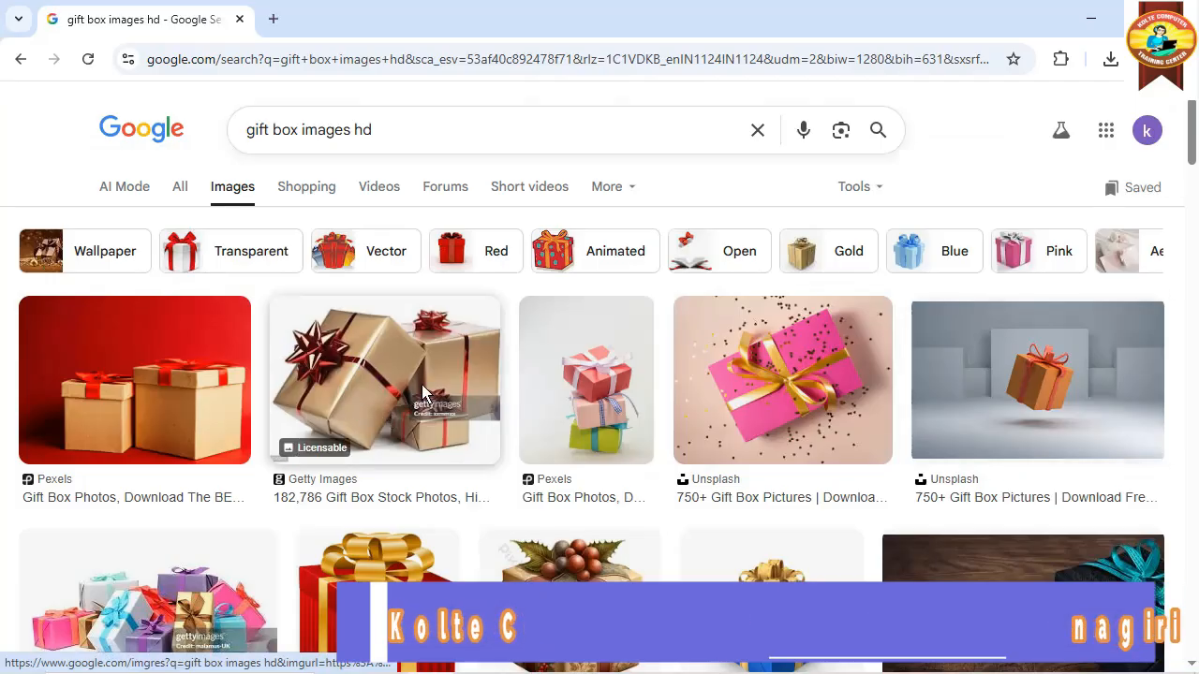
Save the picture of the three stacked gift boxes from the search results to the Pictures folder as a JPEG image
{"action": "right_click", "coordinate": [389, 360]}
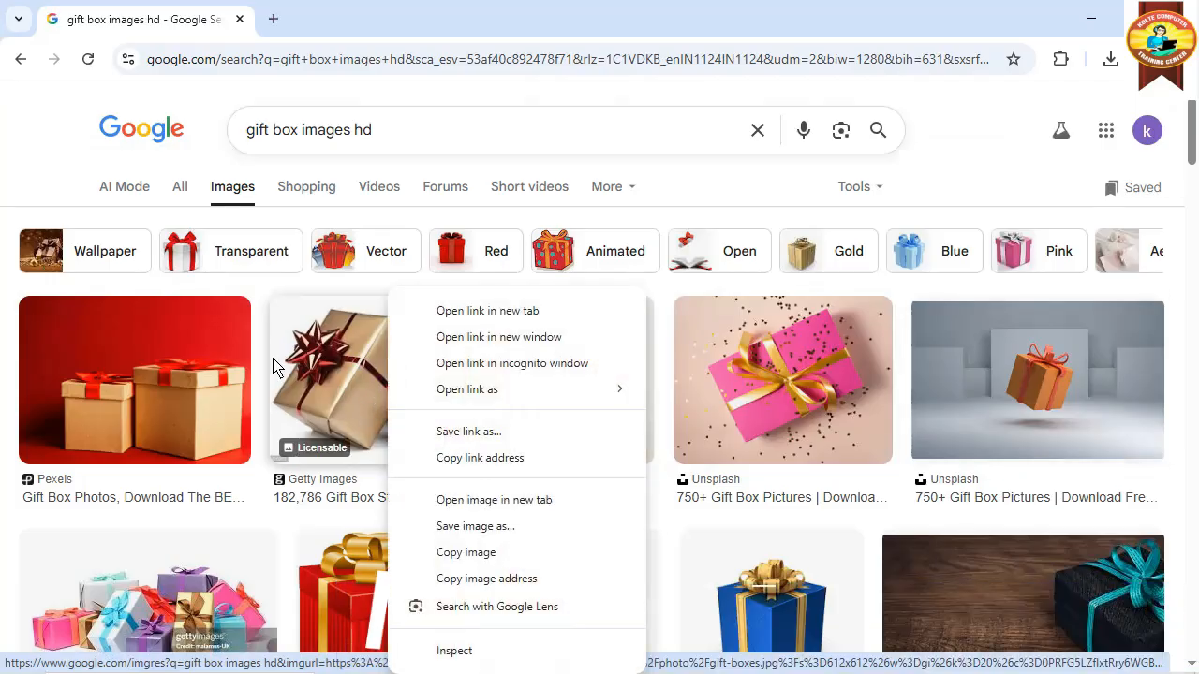
{"action": "left_click", "coordinate": [222, 363]}
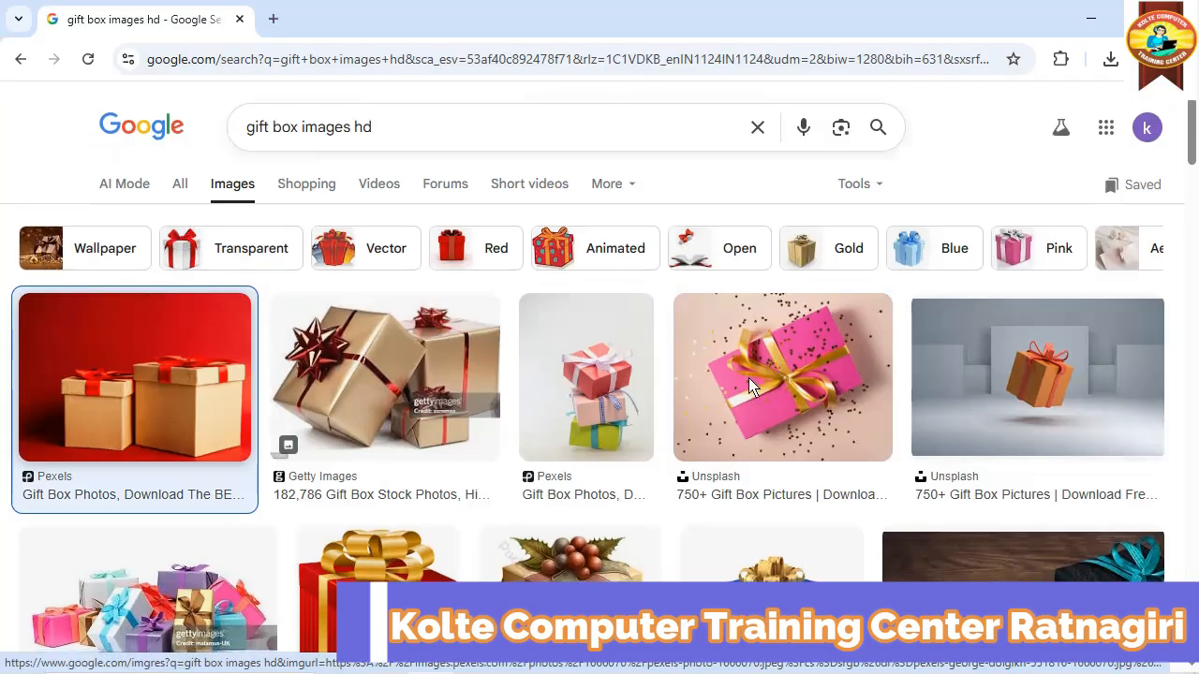
{"action": "scroll", "coordinate": [750, 384], "scroll_direction": "down", "scroll_amount": 2}
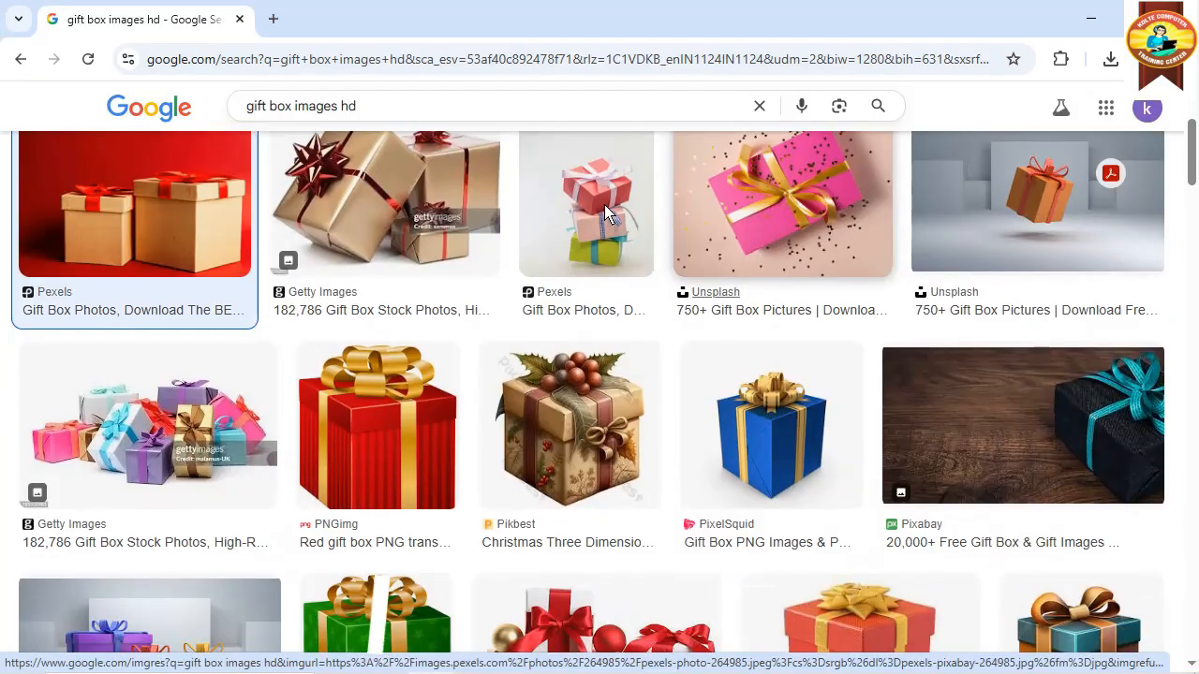
{"action": "right_click", "coordinate": [604, 219]}
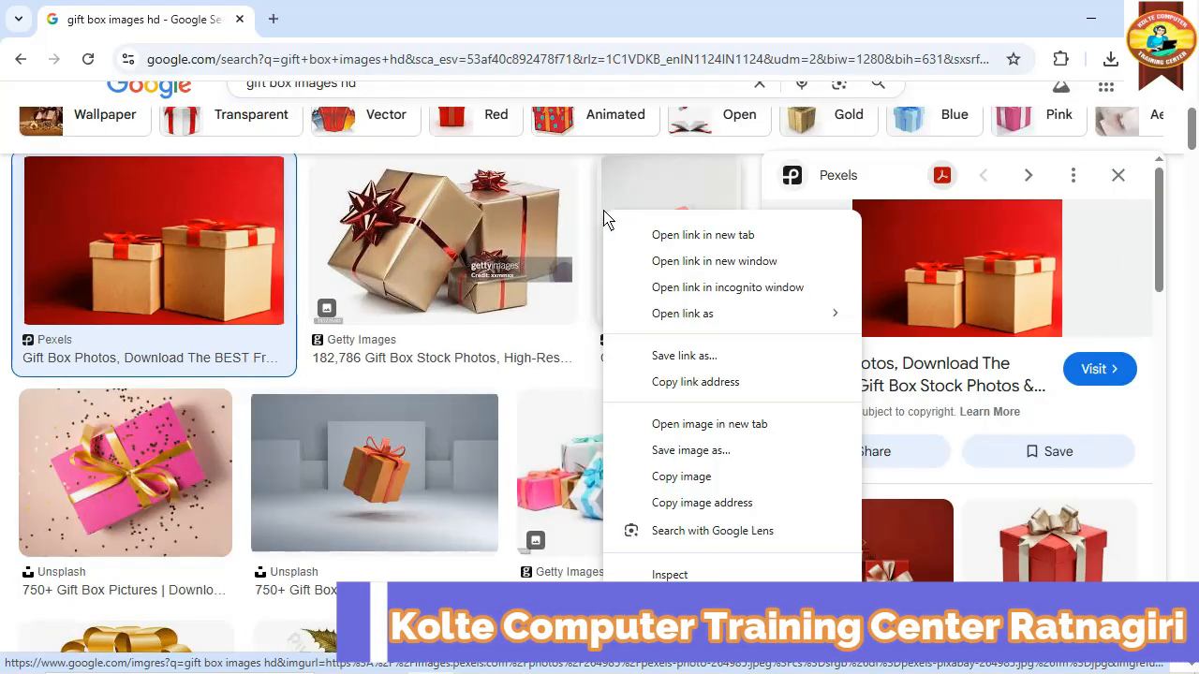
{"action": "mouse_move", "coordinate": [655, 337]}
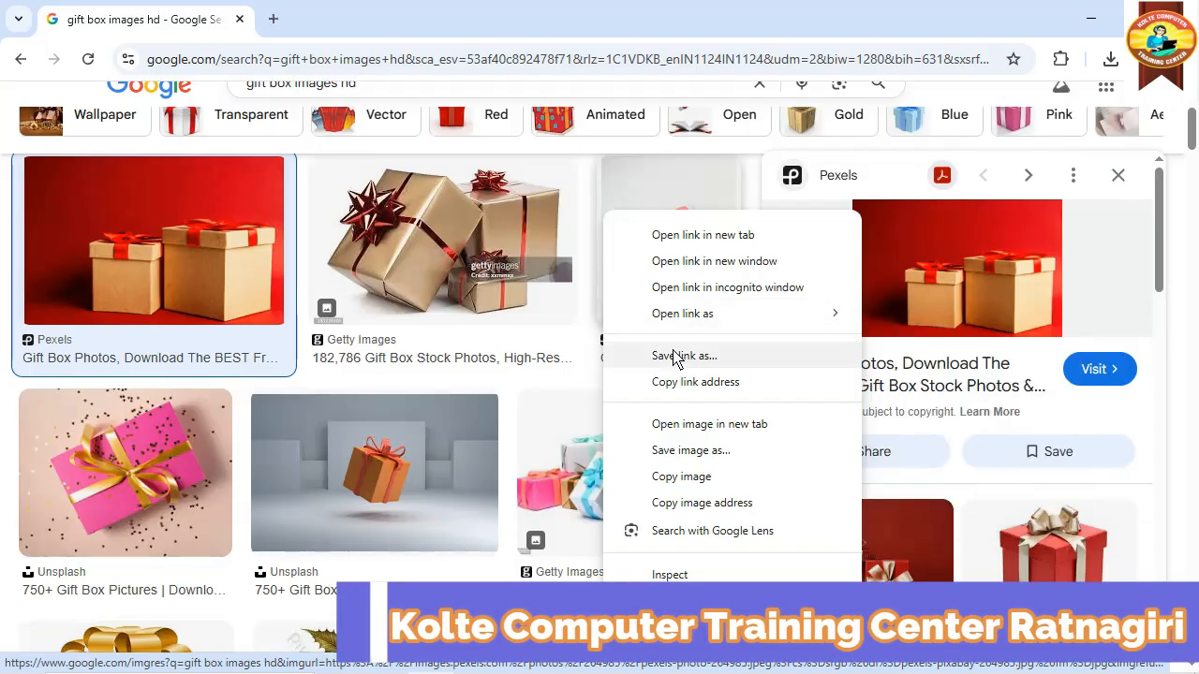
{"action": "left_click", "coordinate": [695, 450]}
{"action": "scroll", "coordinate": [695, 450], "scroll_direction": "down", "scroll_amount": 4}
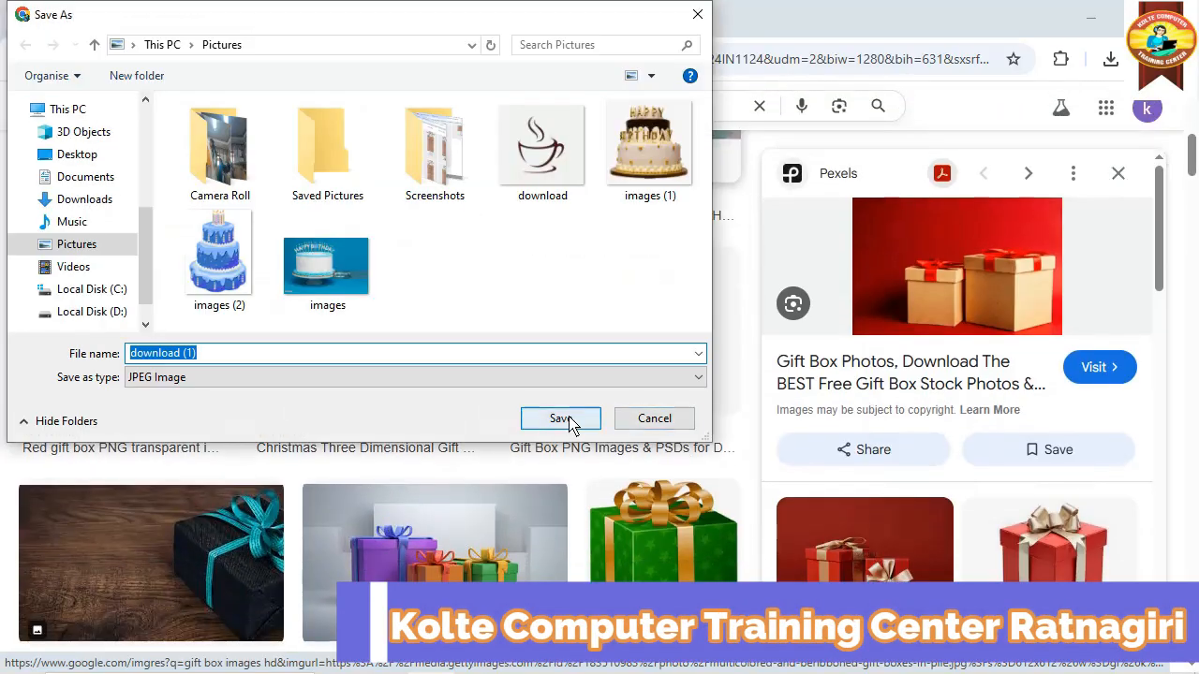
{"action": "left_click", "coordinate": [561, 419]}
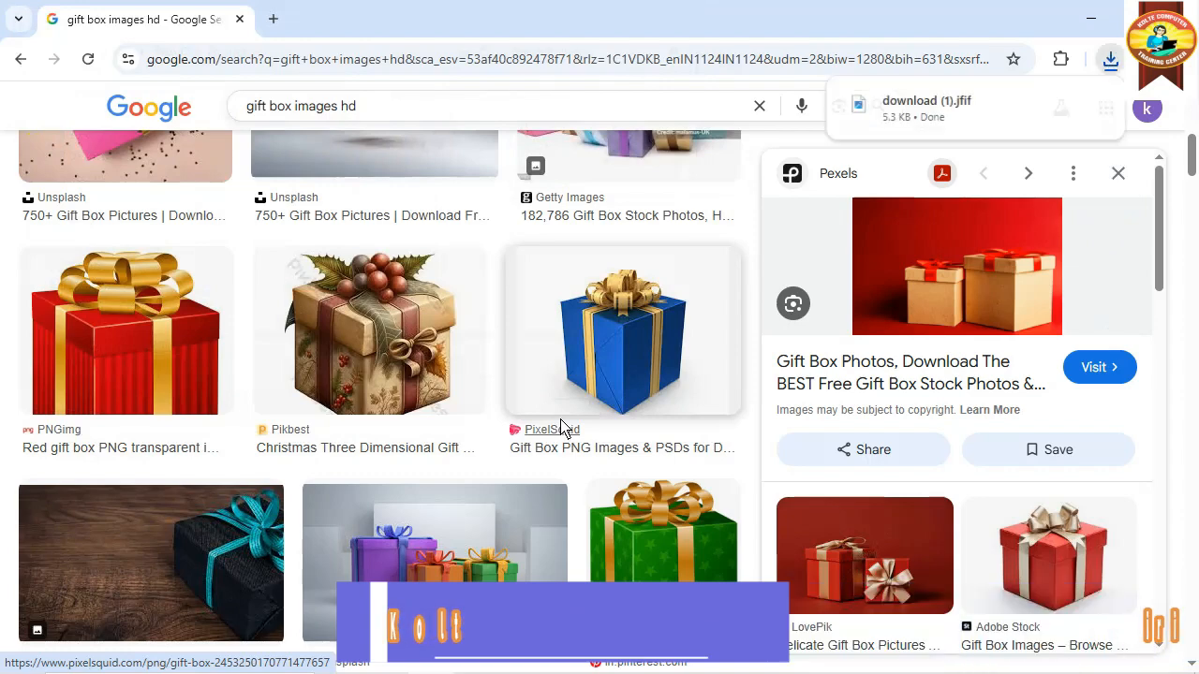
Change the image search to "balloons images hd" and run it
{"action": "scroll", "coordinate": [561, 427], "scroll_direction": "down", "scroll_amount": 1}
{"action": "scroll", "coordinate": [561, 426], "scroll_direction": "down", "scroll_amount": 3}
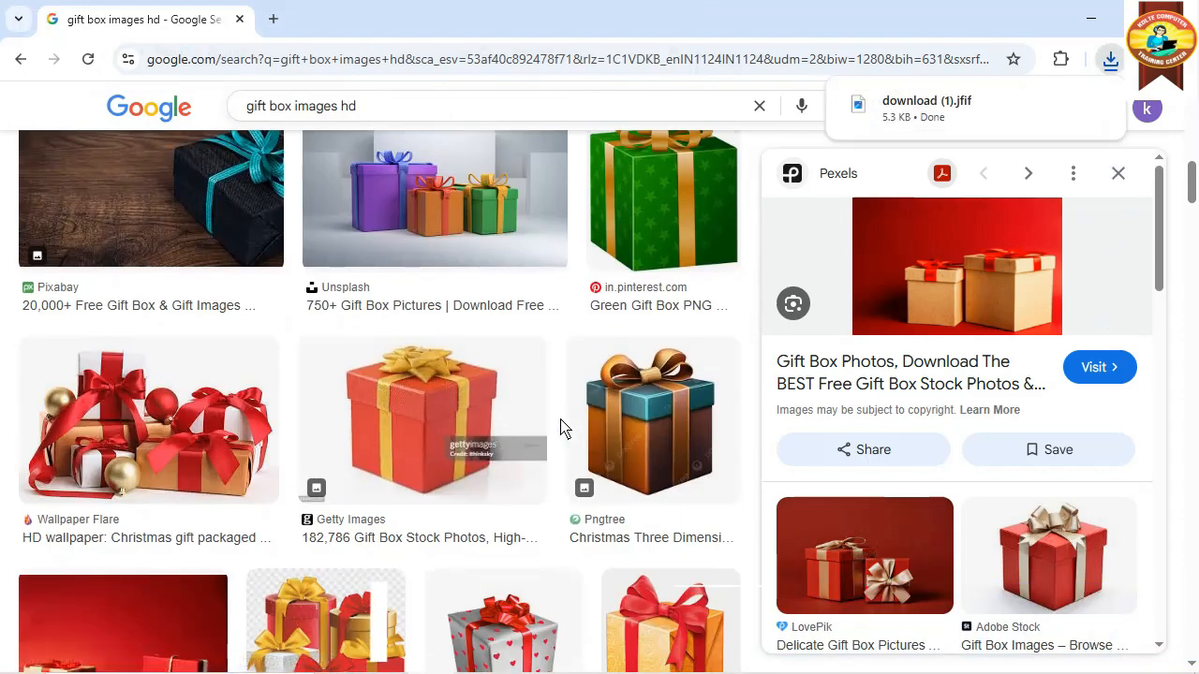
{"action": "scroll", "coordinate": [561, 427], "scroll_direction": "down", "scroll_amount": 2}
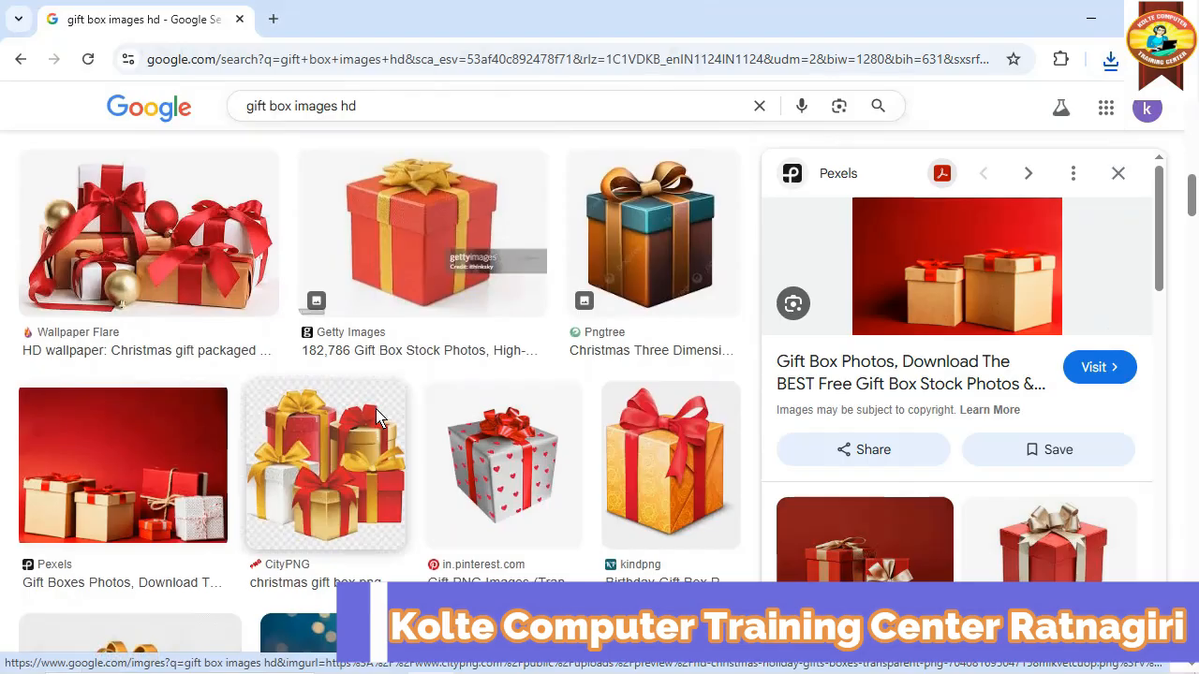
{"action": "left_click", "coordinate": [289, 110]}
{"action": "key", "text": "Escape"}
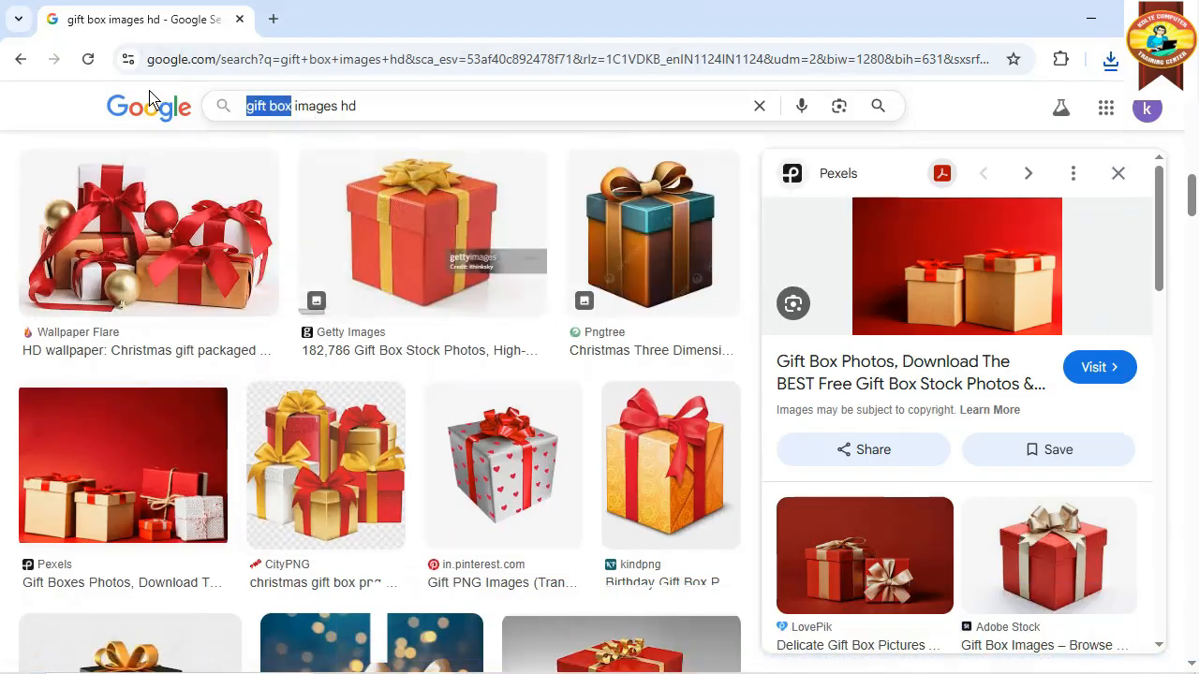
{"action": "type", "text": "ba"}
{"action": "type", "text": "l"}
{"action": "type", "text": "oo"}
{"action": "key", "text": "Escape"}
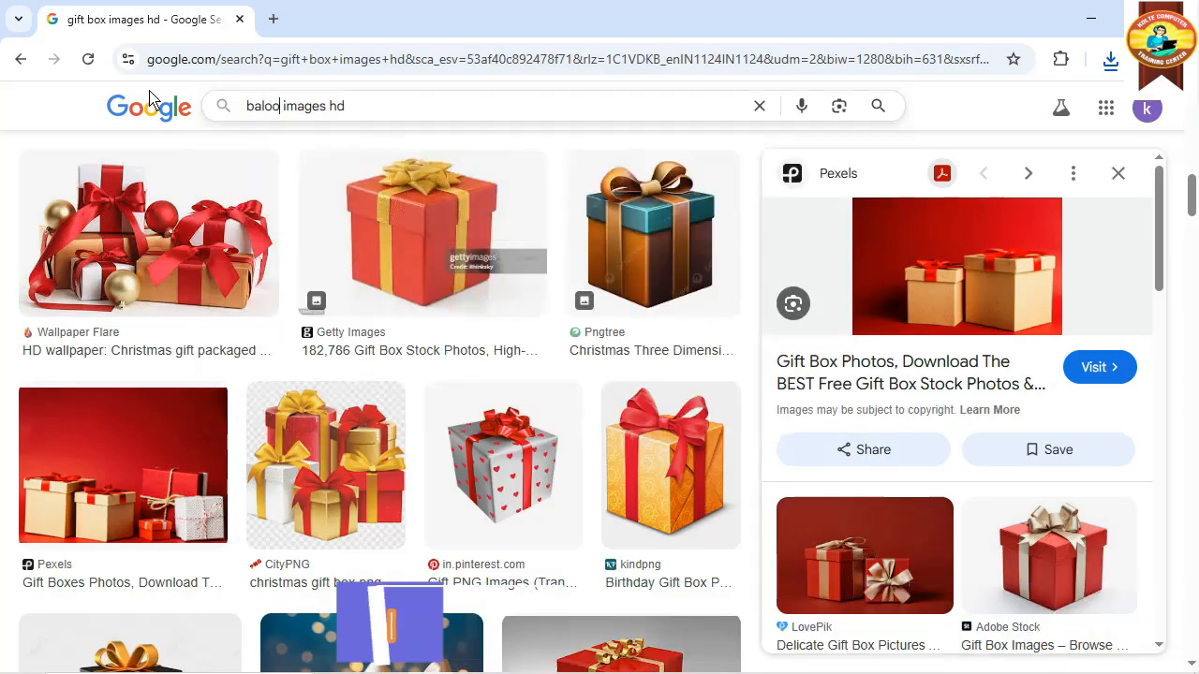
{"action": "type", "text": "n"}
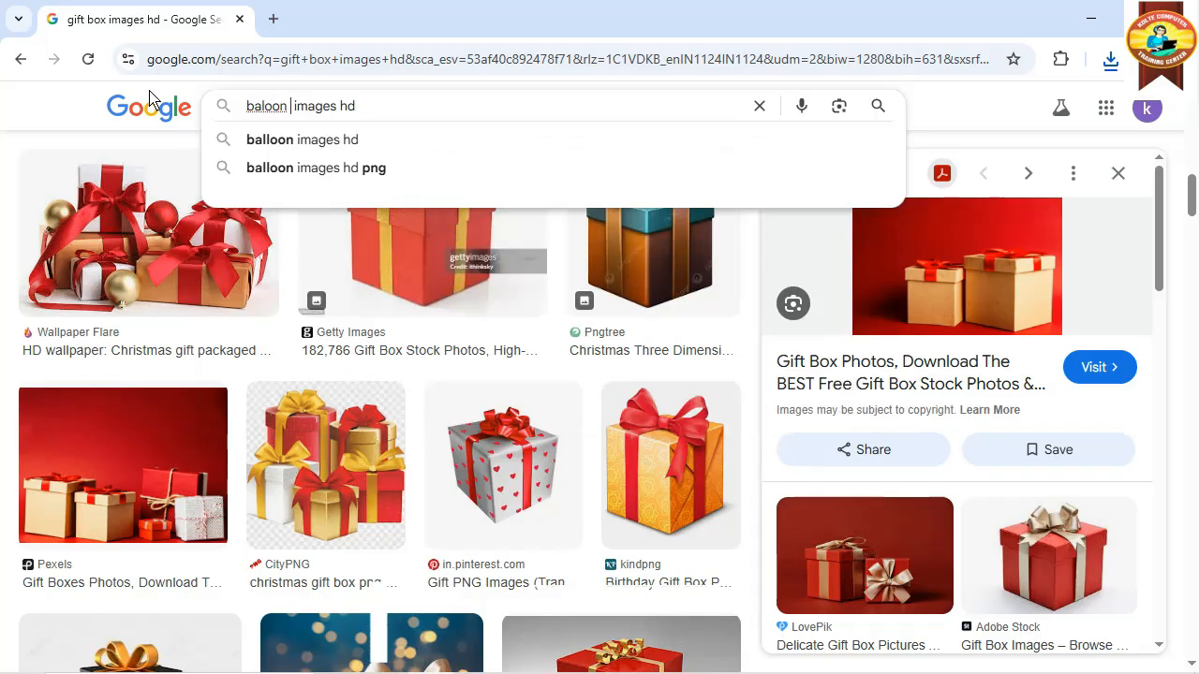
{"action": "key", "text": "Left"}
{"action": "key", "text": "Left"}
{"action": "key", "text": "Left"}
{"action": "key", "text": "Left"}
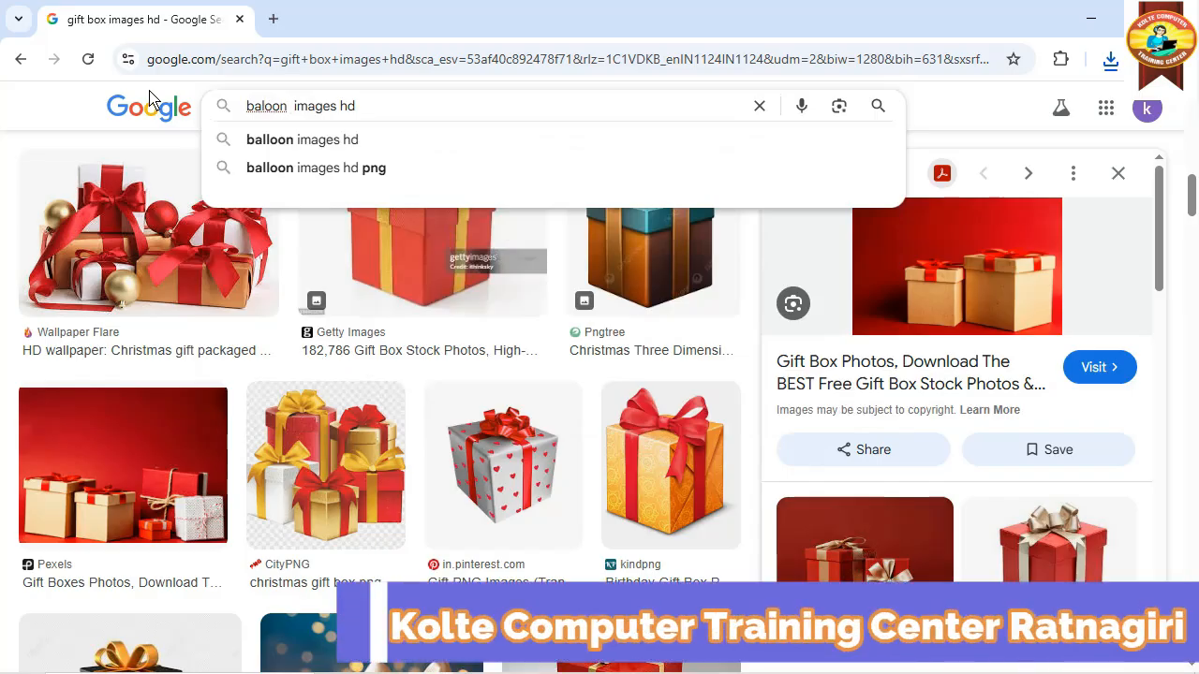
{"action": "type", "text": "l"}
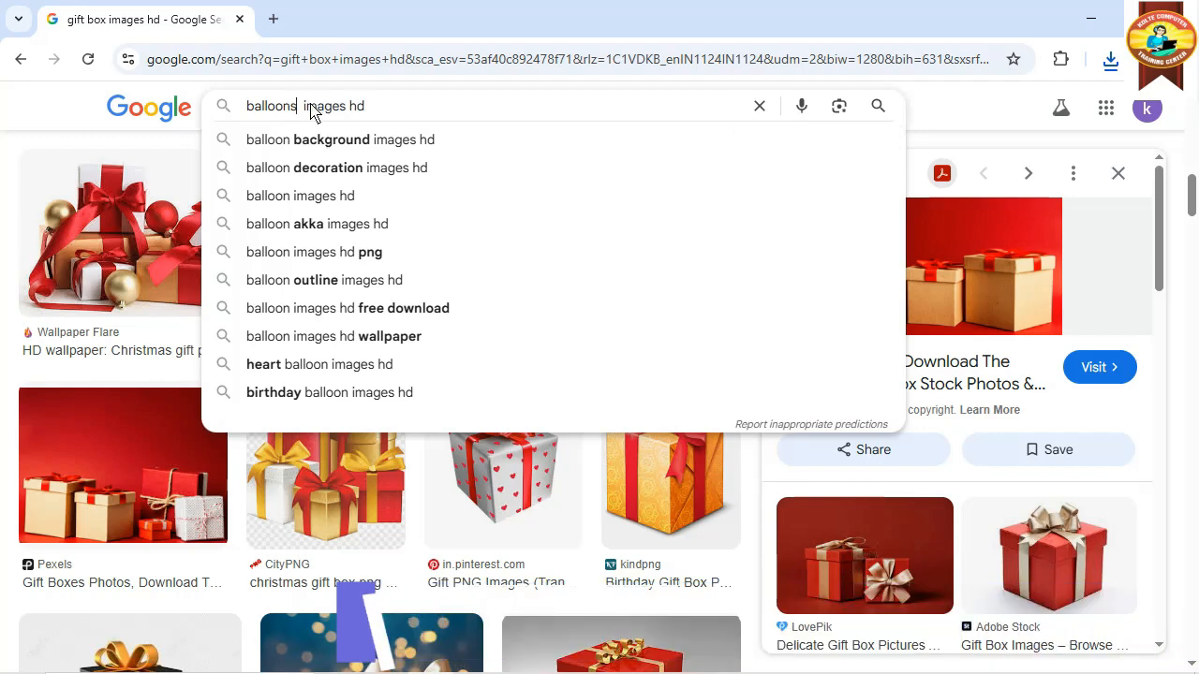
{"action": "type", "text": " s"}
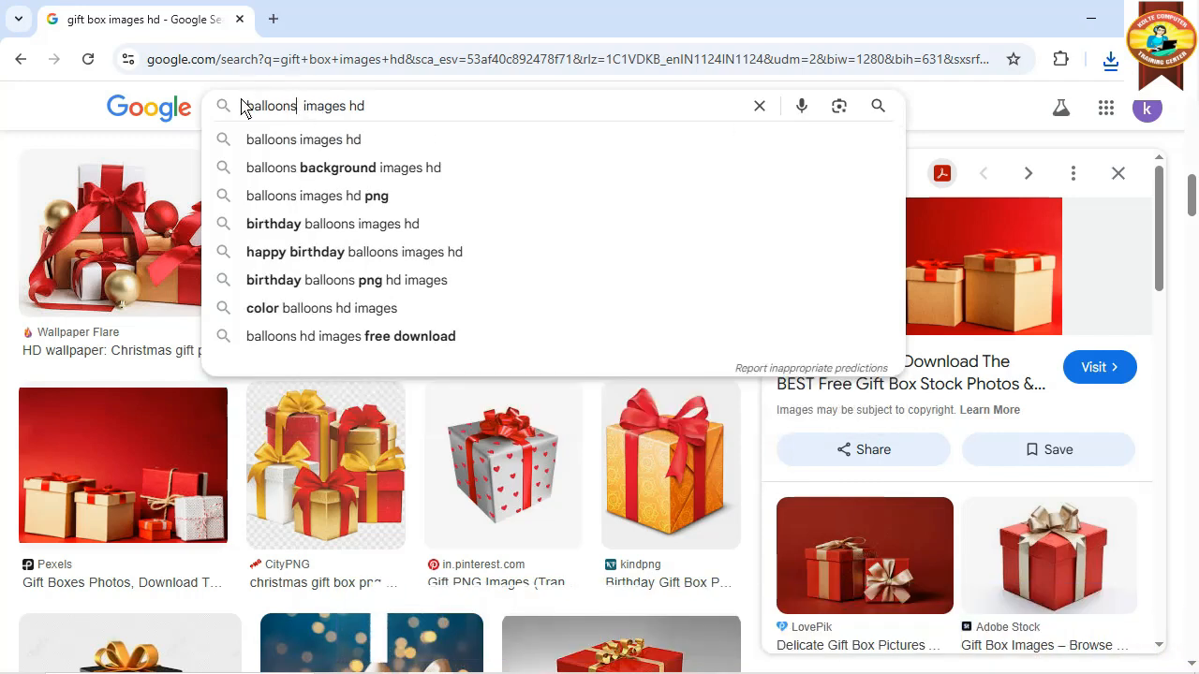
{"action": "key", "text": "Return"}
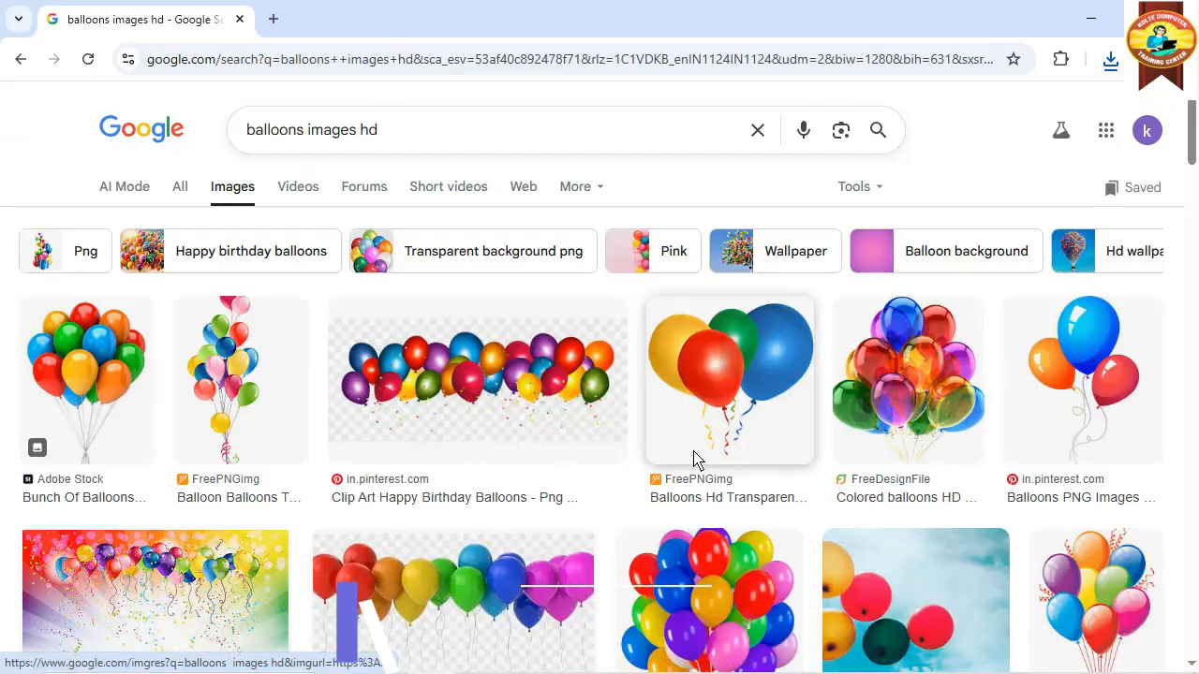
Save the picture of the yellow, red, green and blue balloons to the Pictures folder and return to Photoshop
{"action": "right_click", "coordinate": [731, 414]}
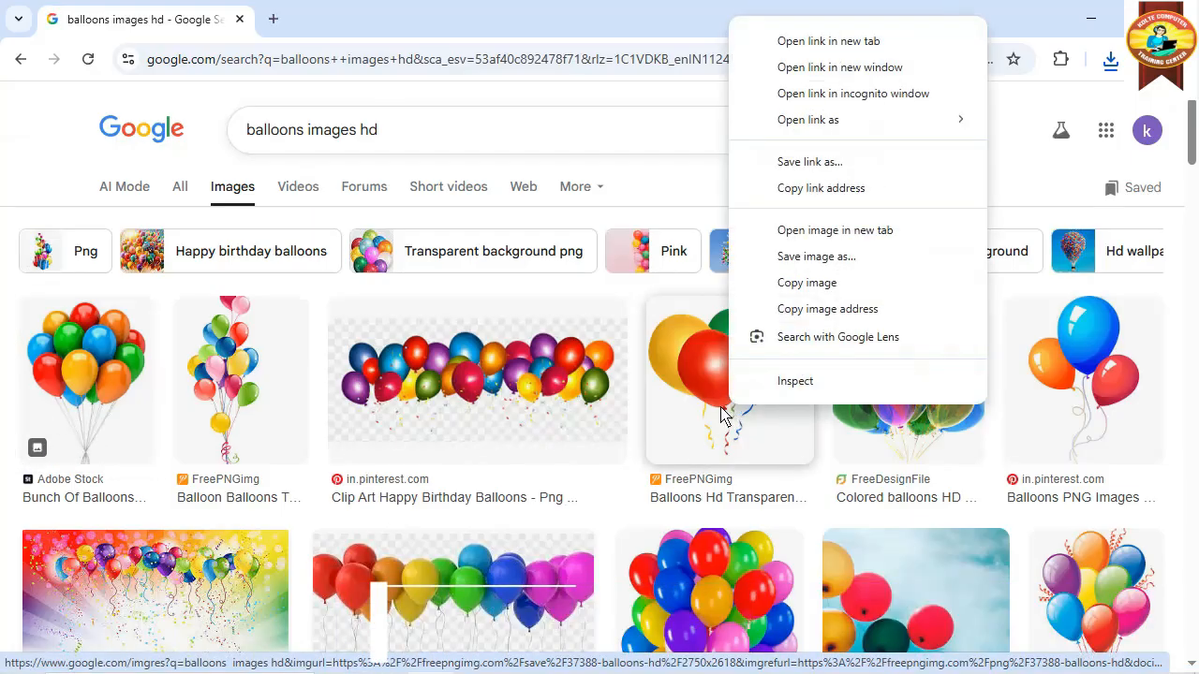
{"action": "left_click", "coordinate": [818, 258]}
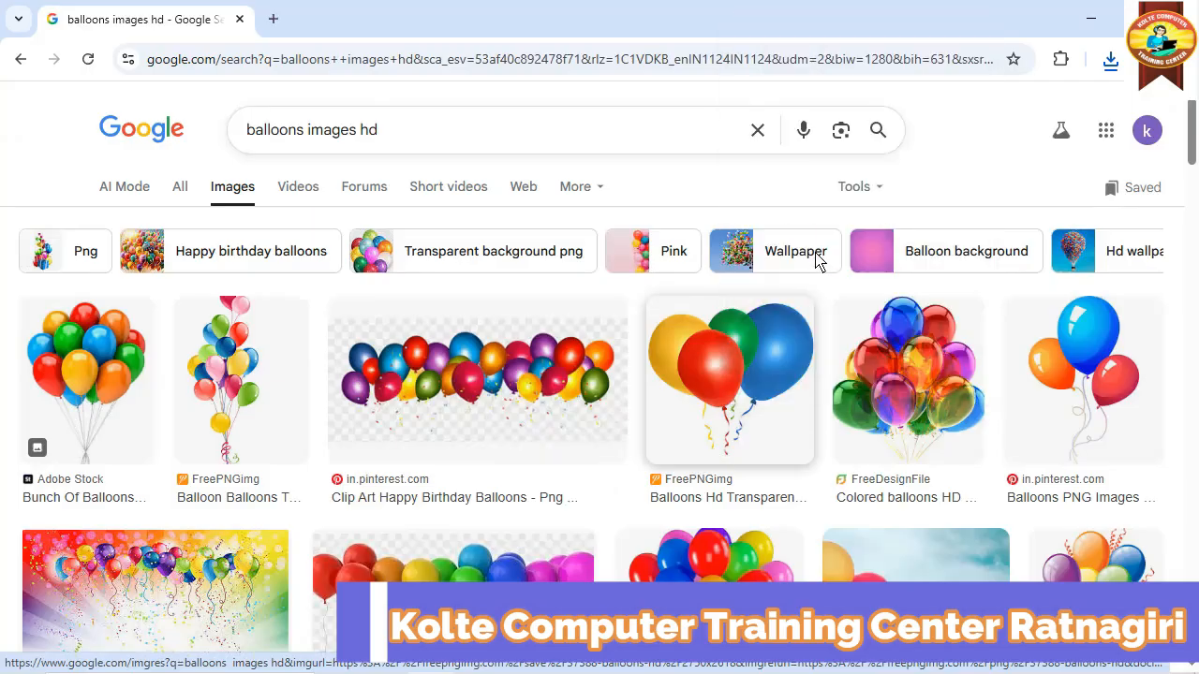
{"action": "left_click", "coordinate": [558, 416]}
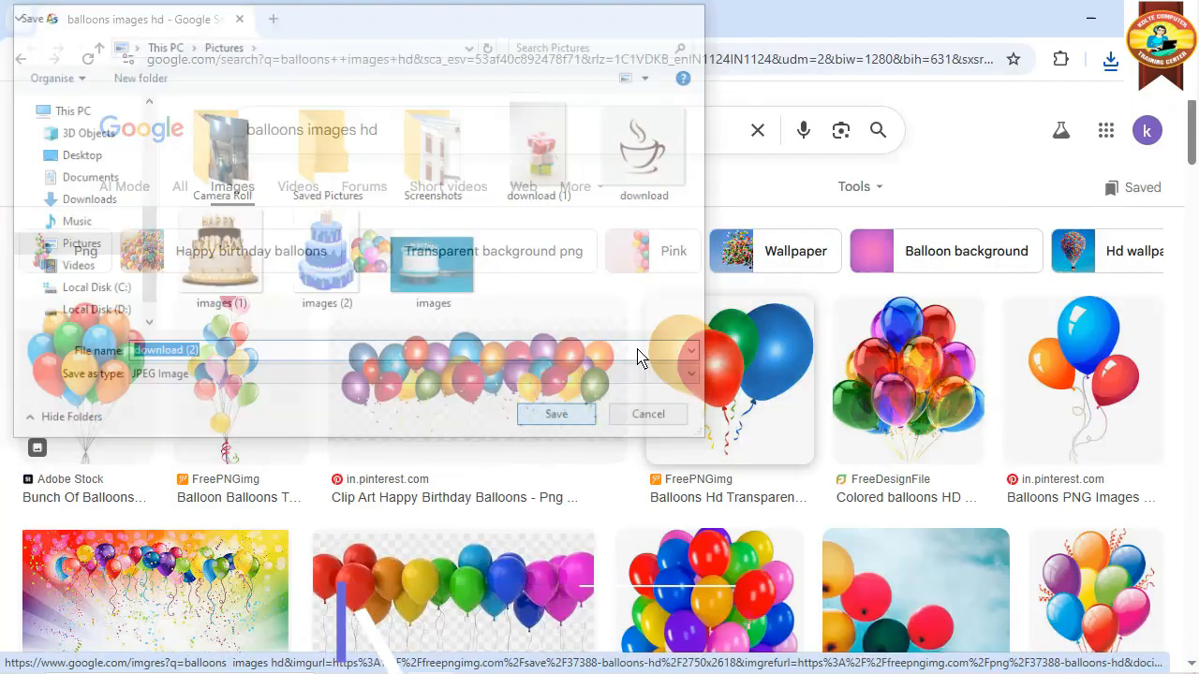
{"action": "left_click", "coordinate": [1089, 18]}
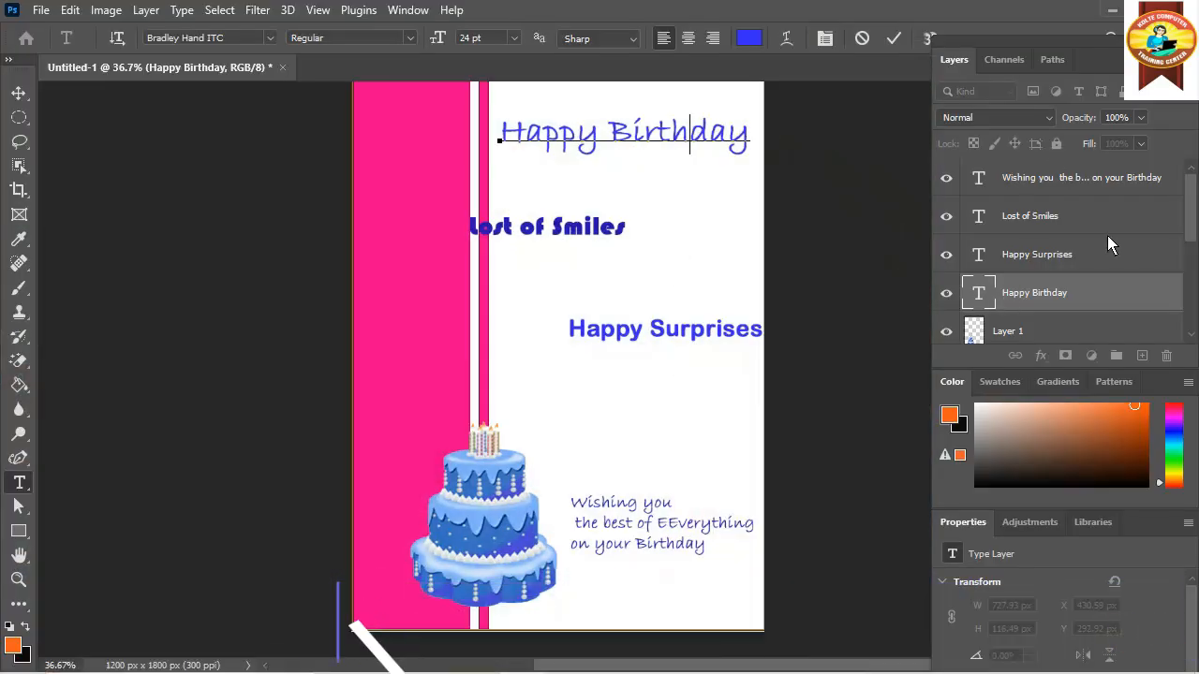
{"action": "key", "text": "Escape"}
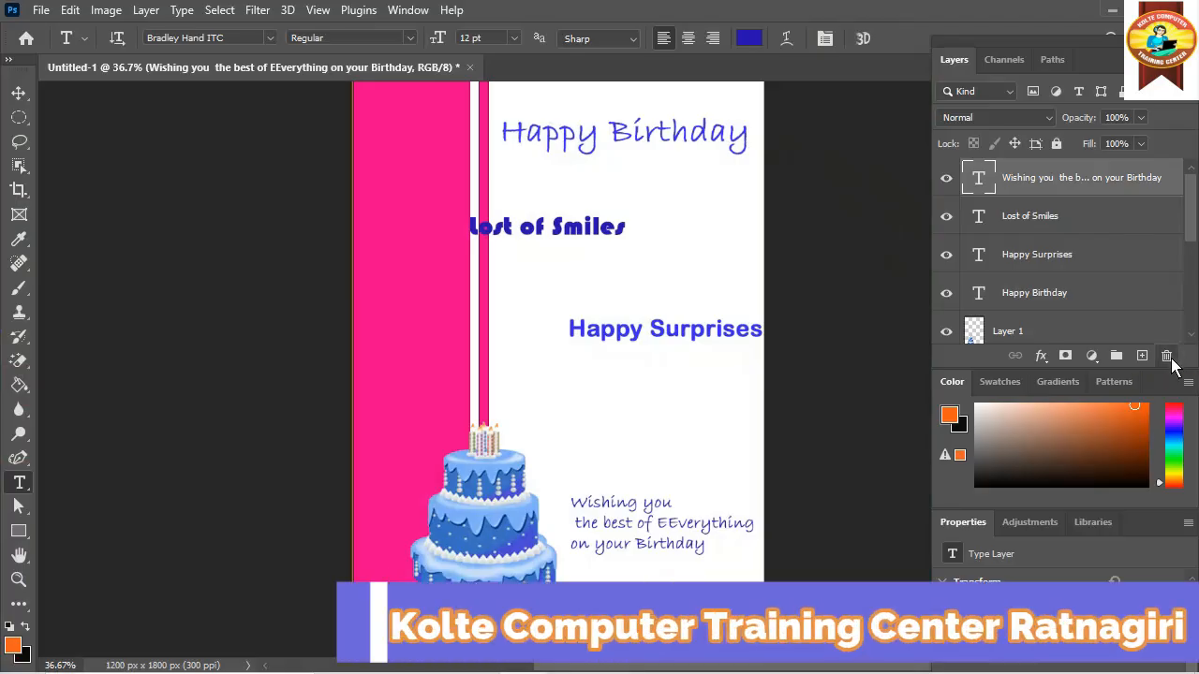
{"action": "left_click", "coordinate": [1168, 357]}
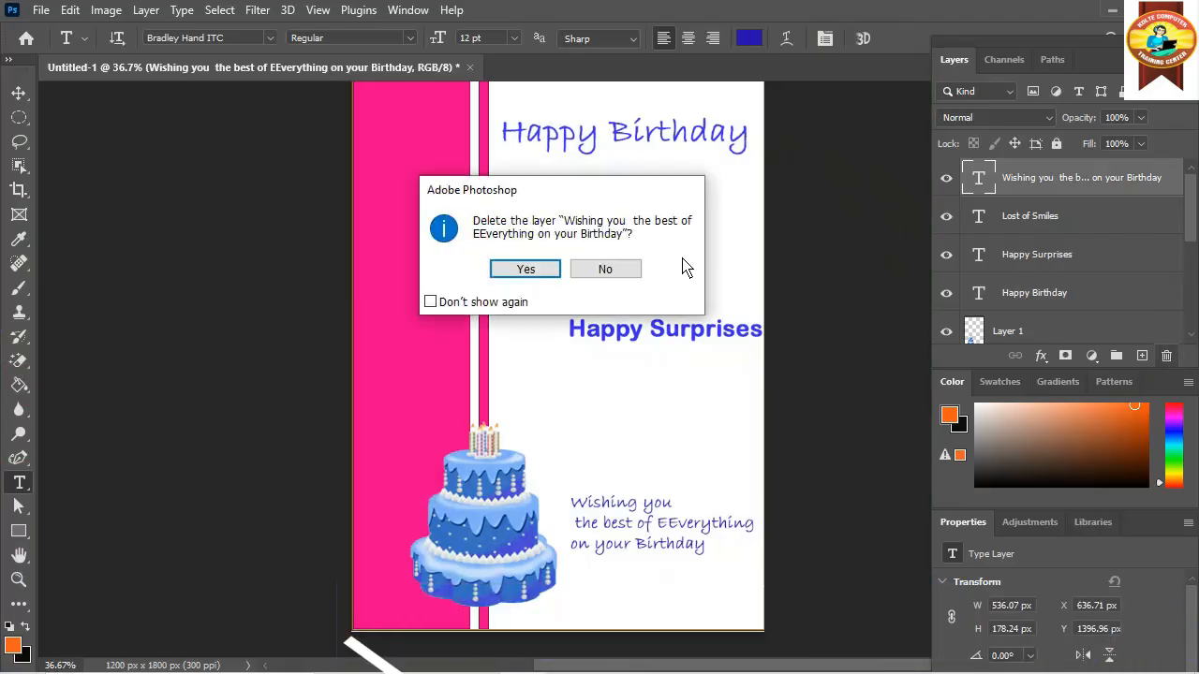
{"action": "left_click", "coordinate": [638, 270]}
Add a new layer and place the balloons picture "download (2)" as an embedded image, scaled to about 64% width and 72% height
{"action": "left_click", "coordinate": [1142, 357]}
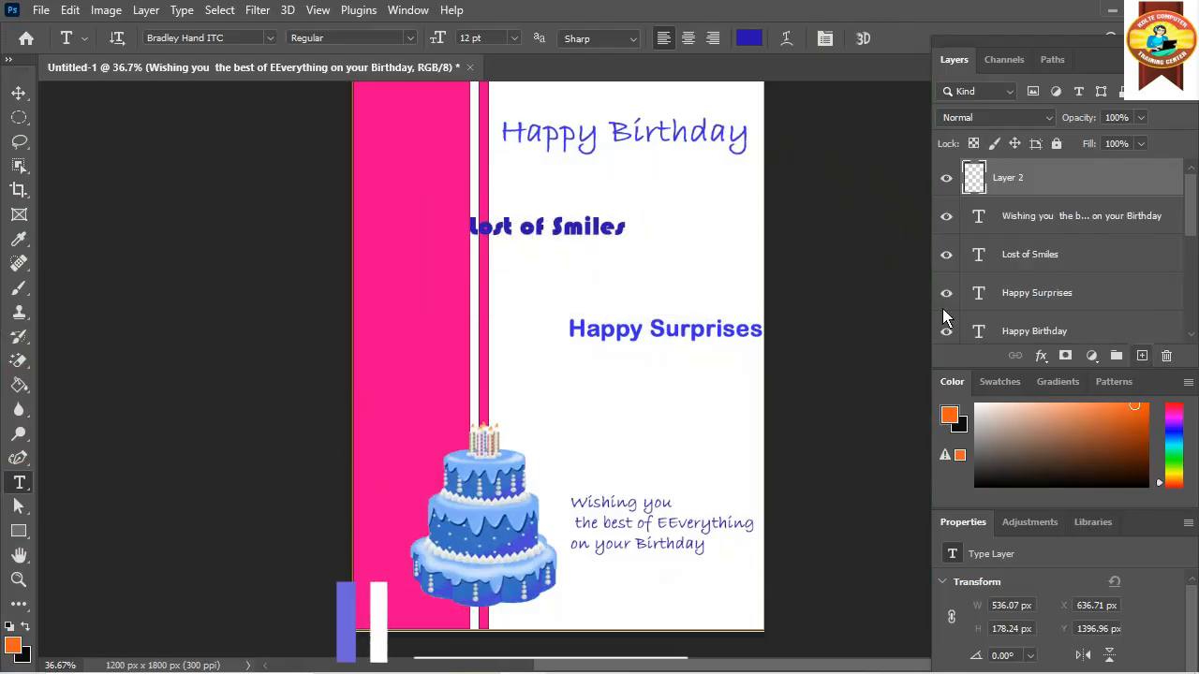
{"action": "left_click", "coordinate": [41, 10]}
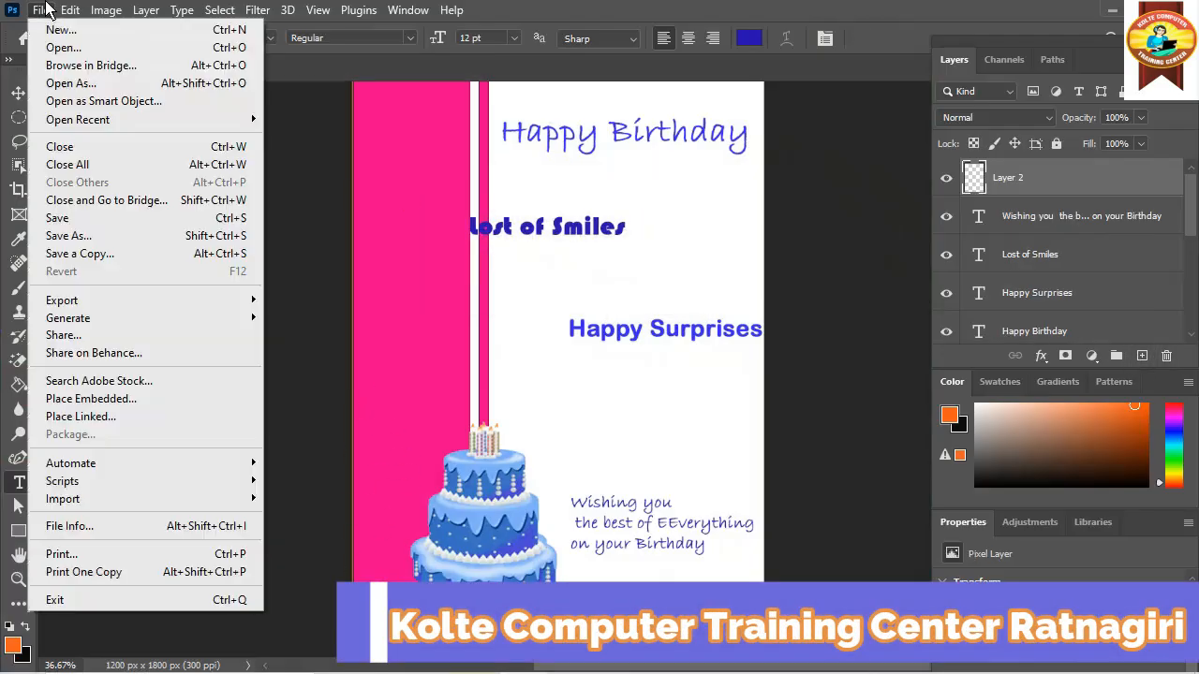
{"action": "left_click", "coordinate": [129, 399]}
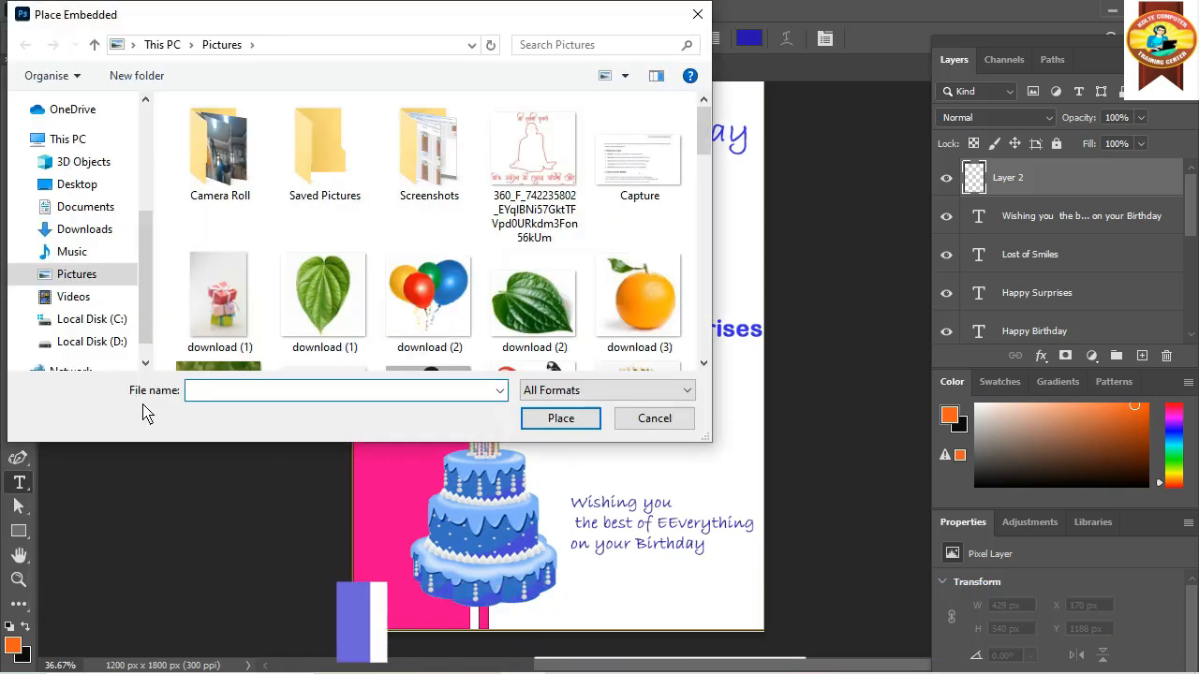
{"action": "left_click", "coordinate": [548, 418]}
{"action": "left_click_drag", "start_coordinate": [394, 206], "coordinate": [515, 300]}
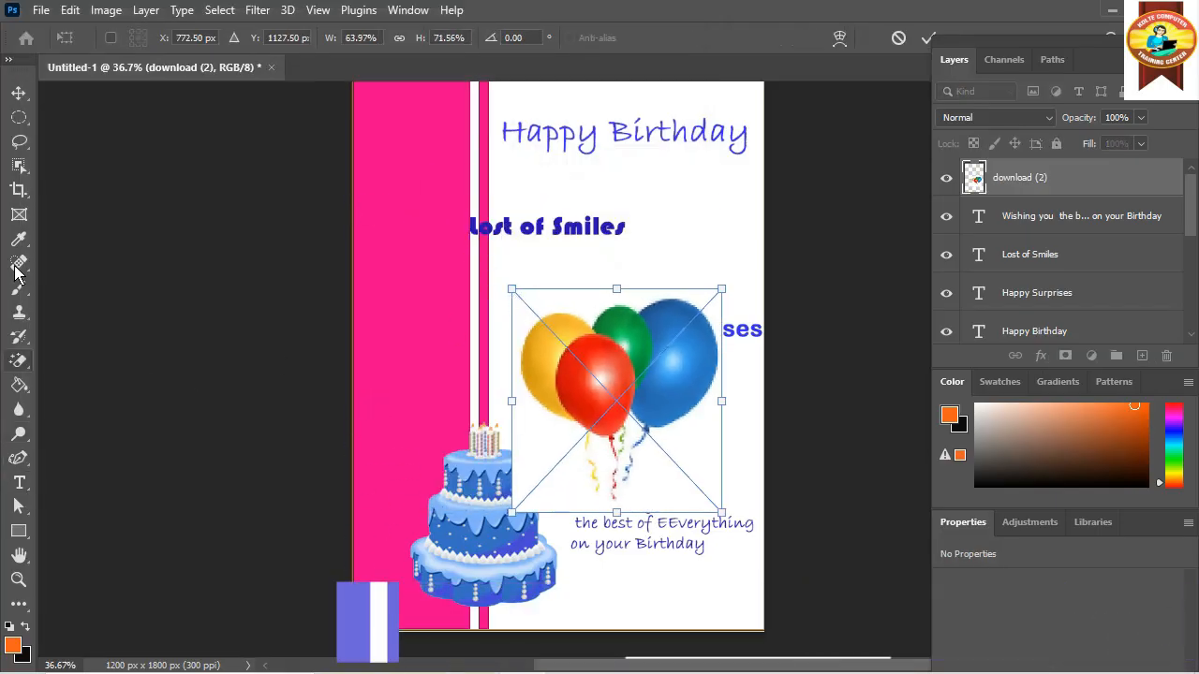
Select the white background around the balloons with the Magic Wand tool and try to delete it
{"action": "right_click", "coordinate": [19, 169]}
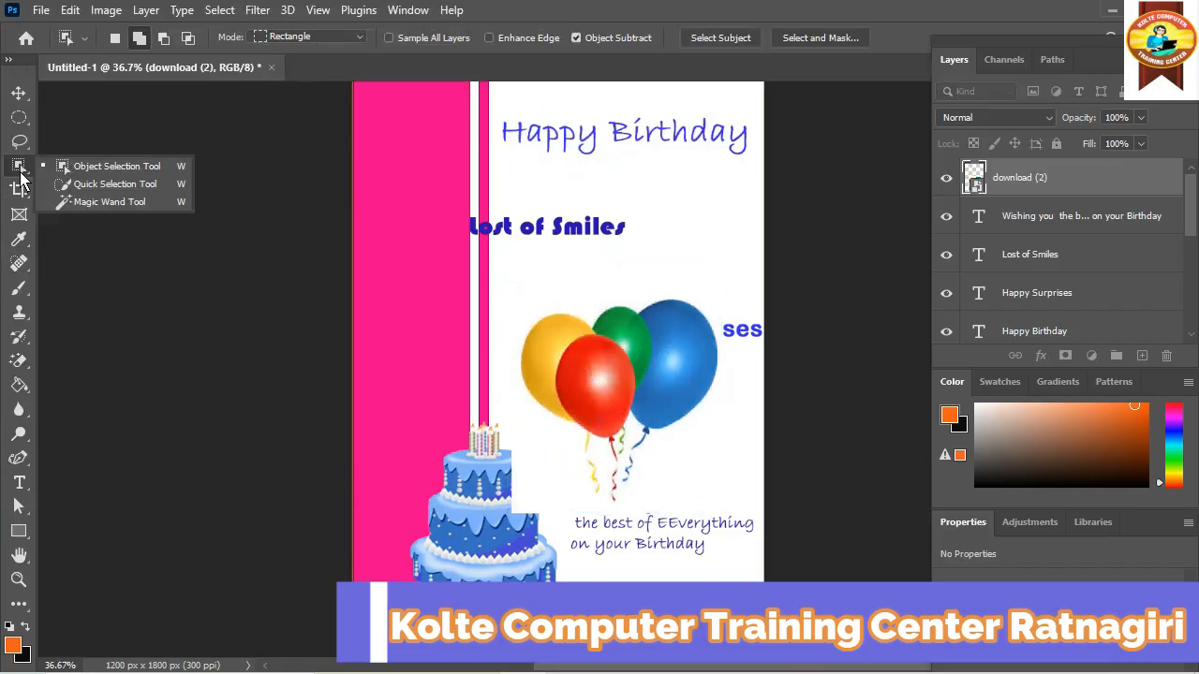
{"action": "left_click", "coordinate": [105, 202]}
{"action": "left_click", "coordinate": [604, 306]}
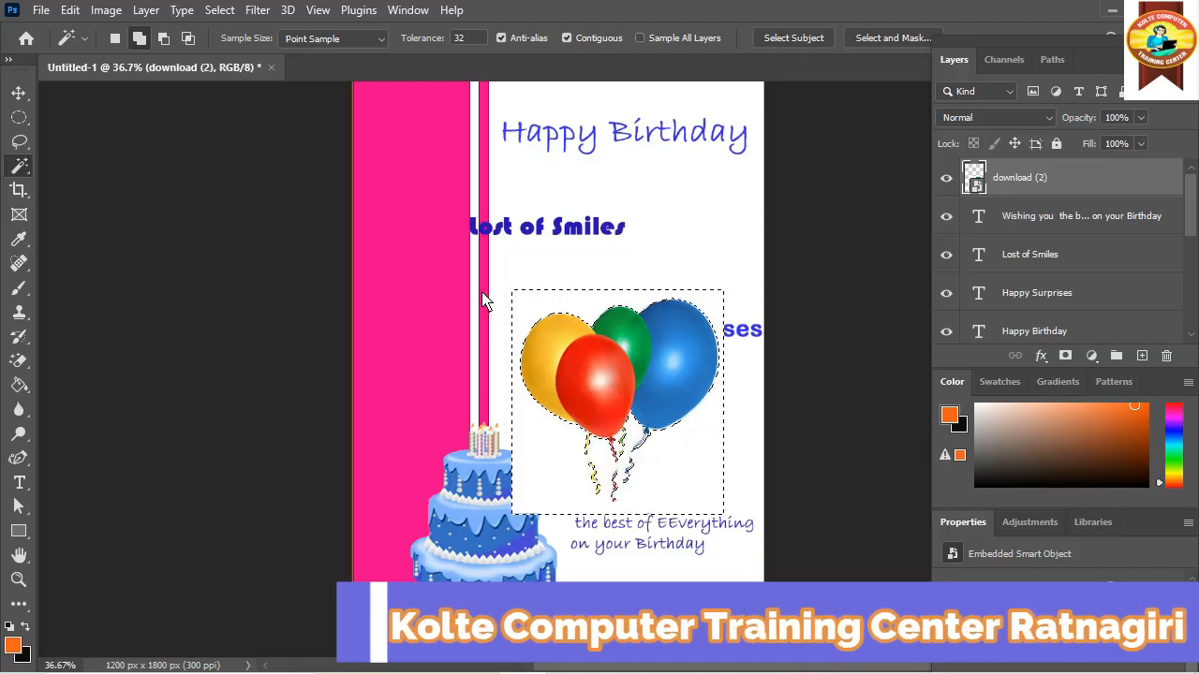
{"action": "key", "text": "Delete"}
{"action": "left_click", "coordinate": [569, 271]}
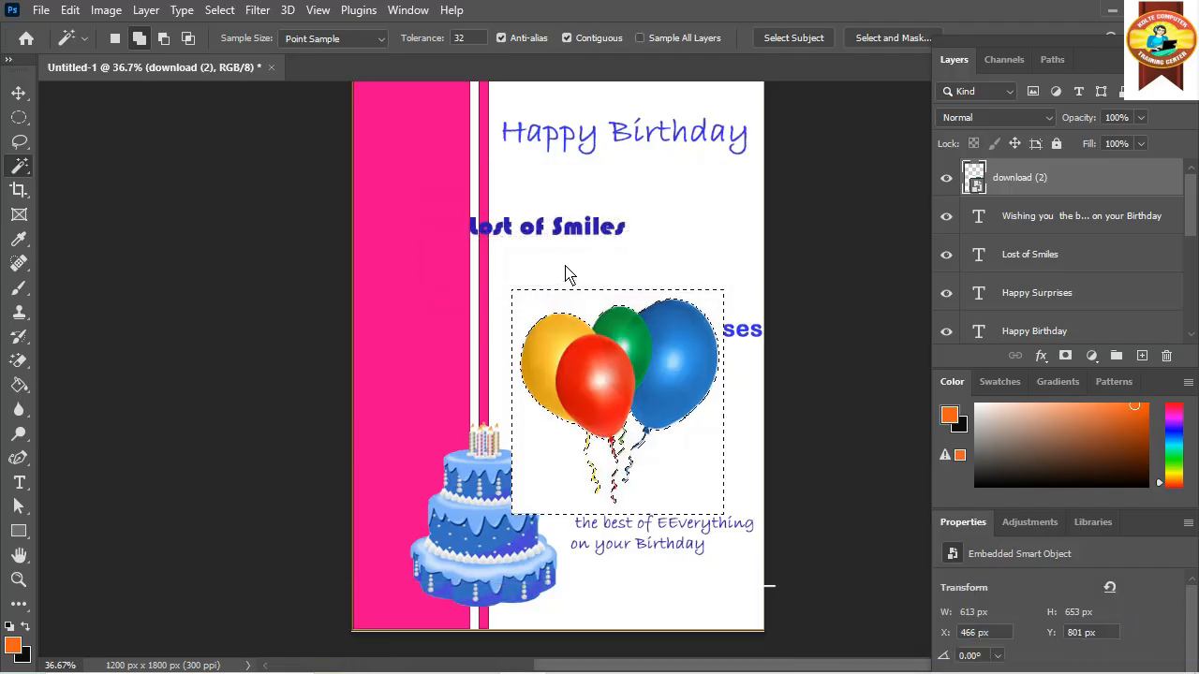
{"action": "key", "text": "Delete"}
{"action": "left_click", "coordinate": [567, 271]}
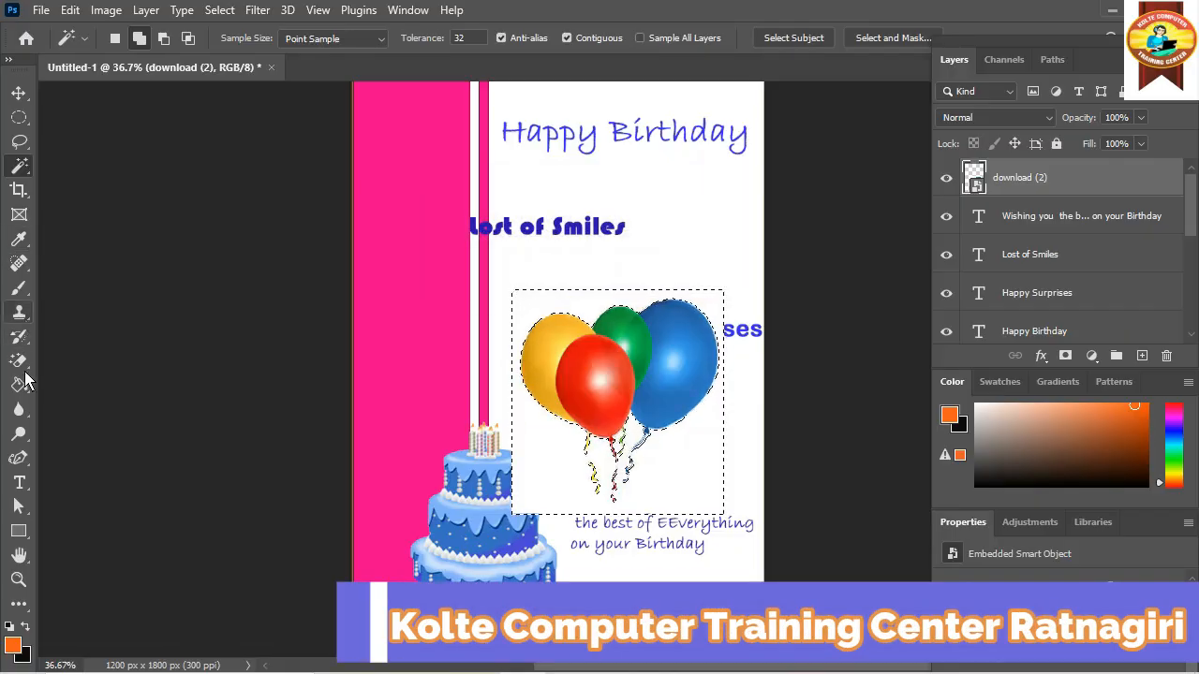
Erase the white background around the balloons with the Magic Eraser tool, rasterizing the smart object
{"action": "left_click", "coordinate": [22, 369]}
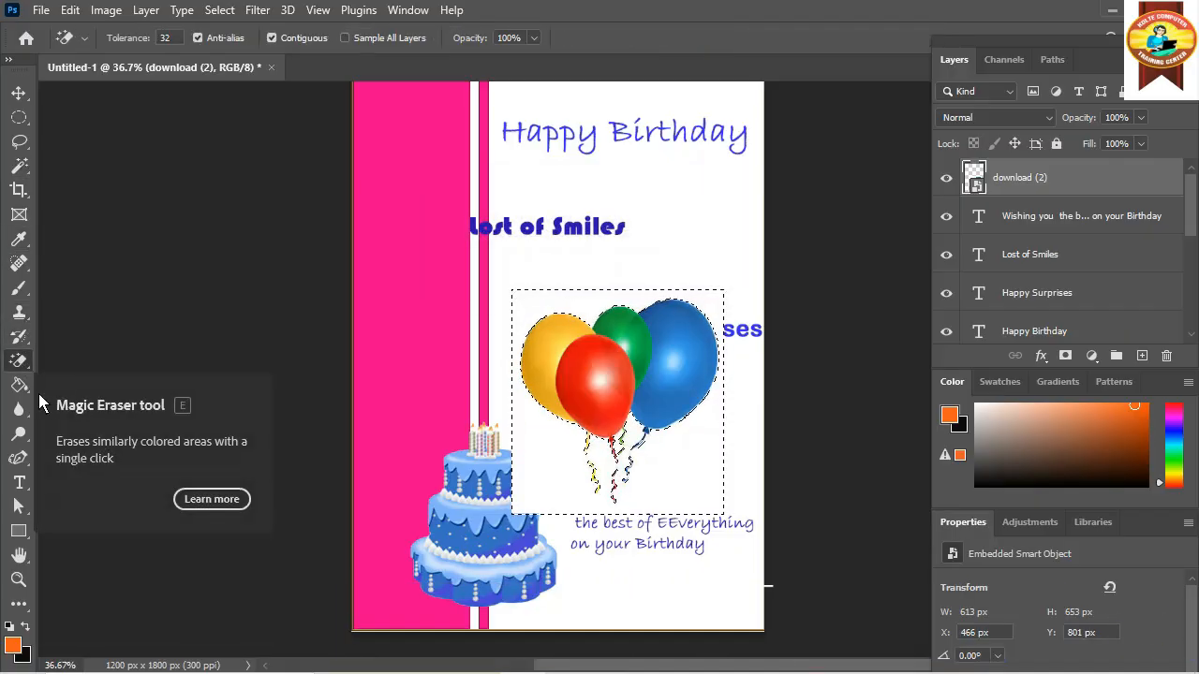
{"action": "right_click", "coordinate": [25, 370]}
{"action": "left_click", "coordinate": [51, 398]}
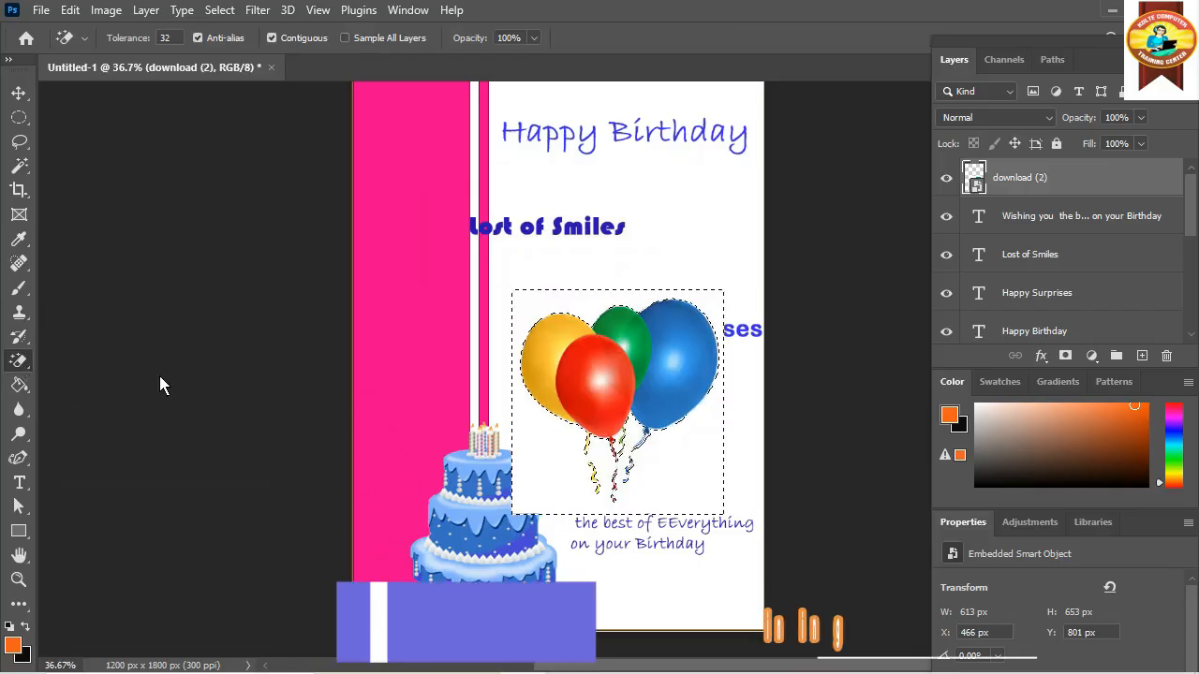
{"action": "left_click", "coordinate": [564, 449]}
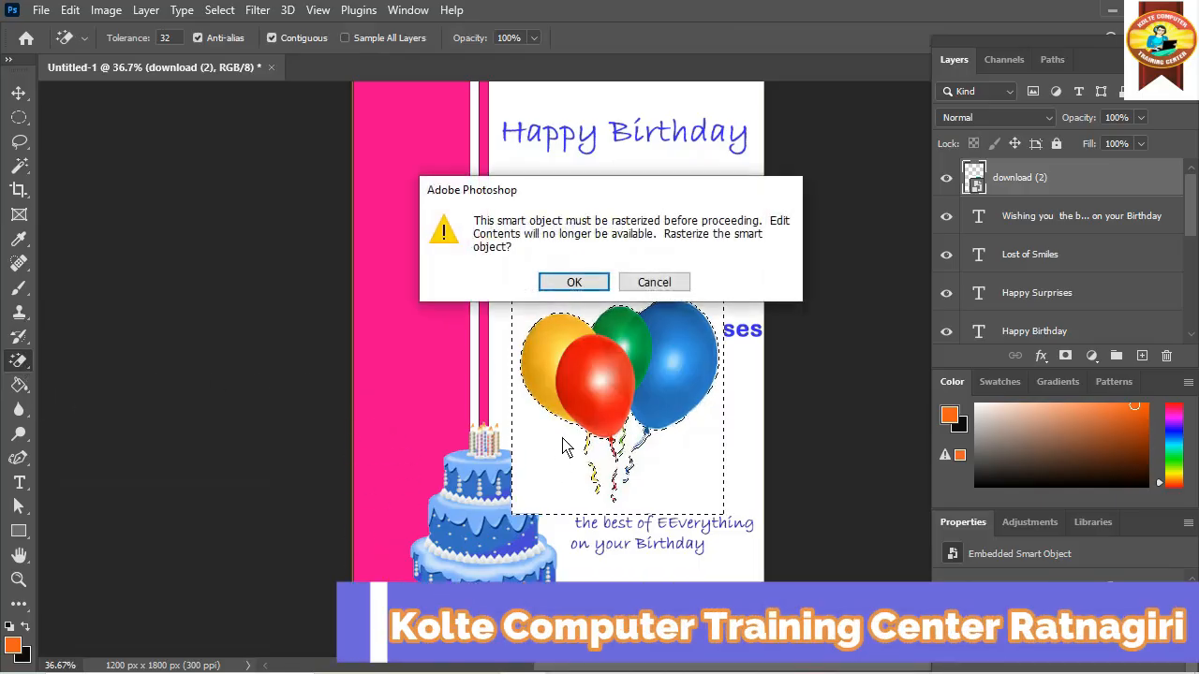
{"action": "left_click", "coordinate": [593, 283]}
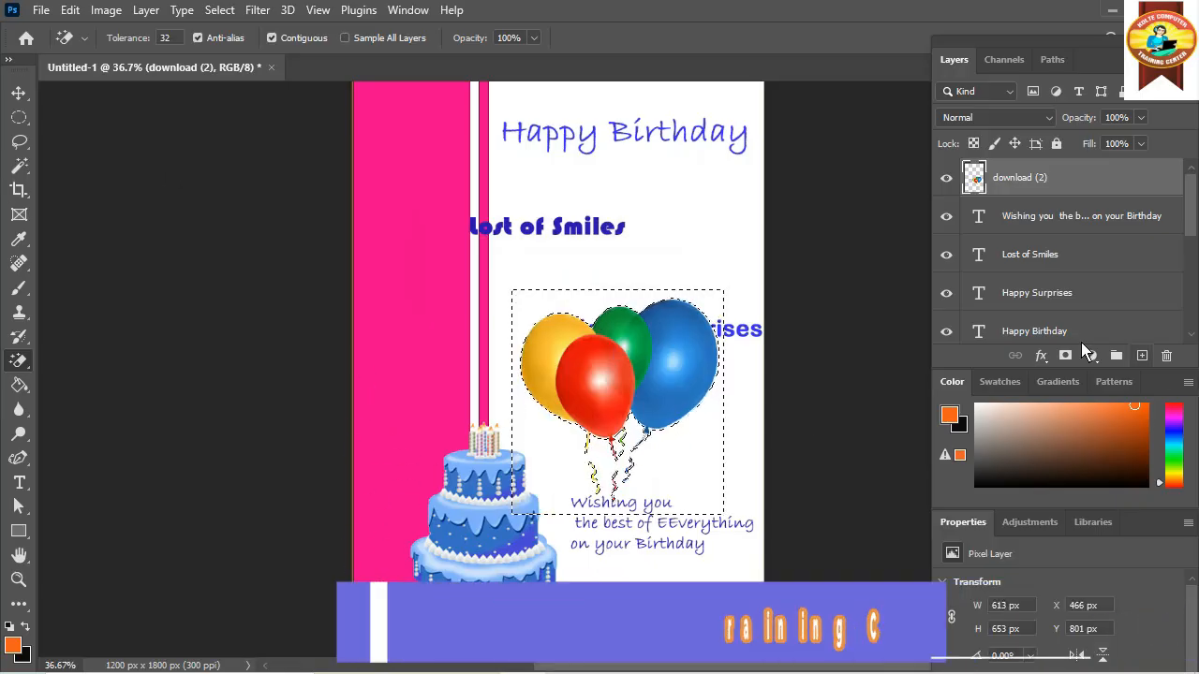
{"action": "left_click", "coordinate": [946, 216]}
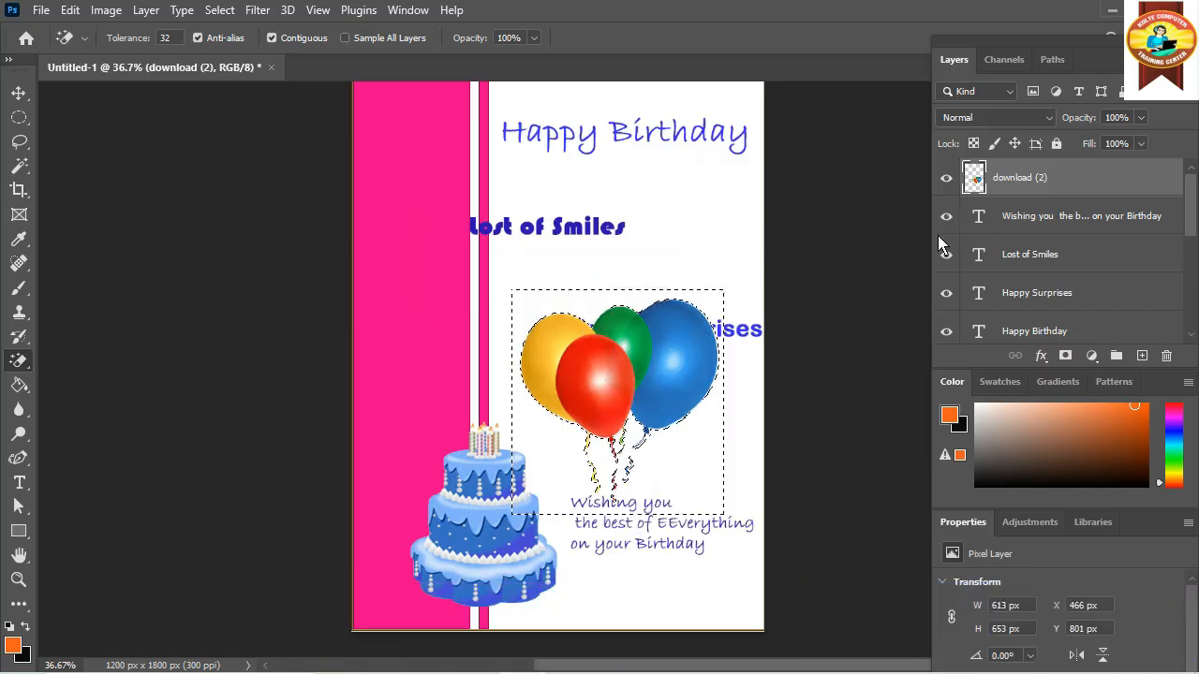
Try to scale down, move and rotate the balloons while the background selection is still active
{"action": "left_click", "coordinate": [19, 92]}
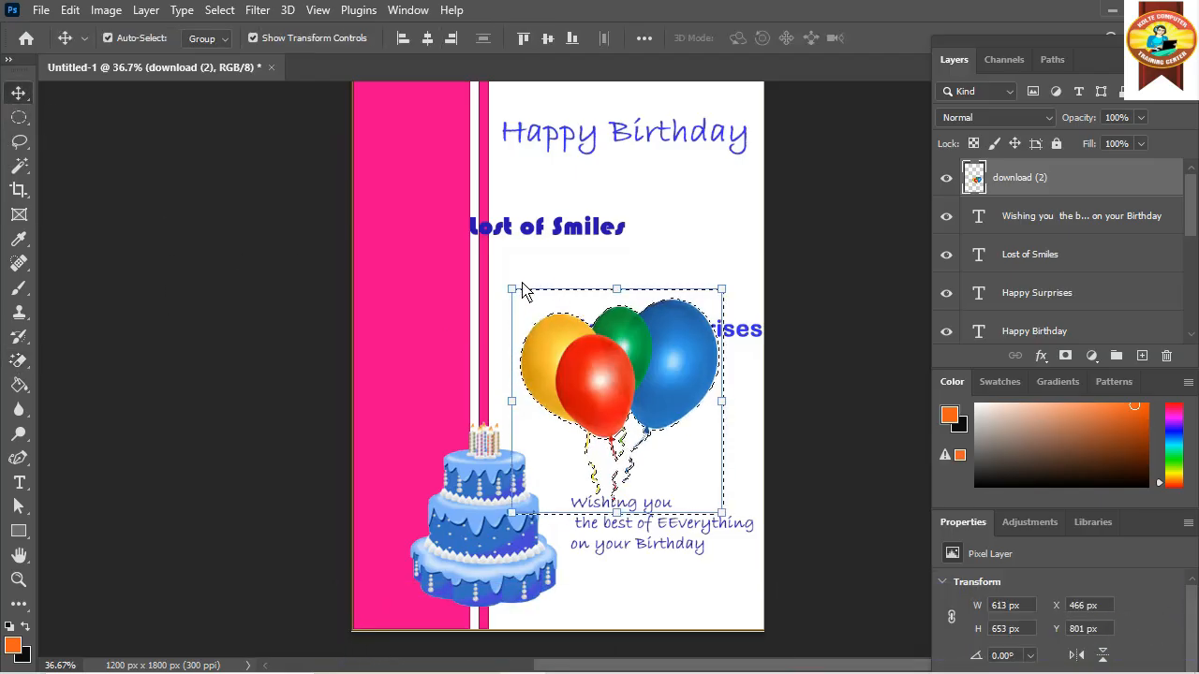
{"action": "left_click_drag", "start_coordinate": [511, 288], "coordinate": [624, 383]}
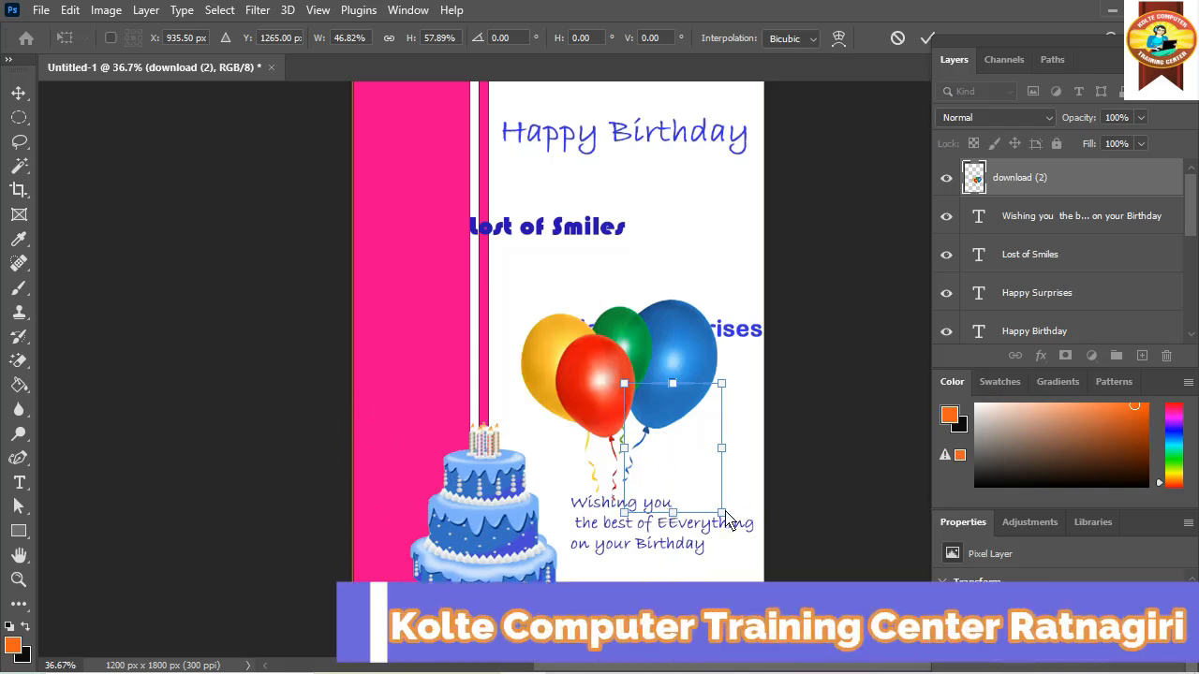
{"action": "left_click_drag", "start_coordinate": [724, 513], "coordinate": [718, 506]}
{"action": "left_click_drag", "start_coordinate": [693, 438], "coordinate": [693, 352]}
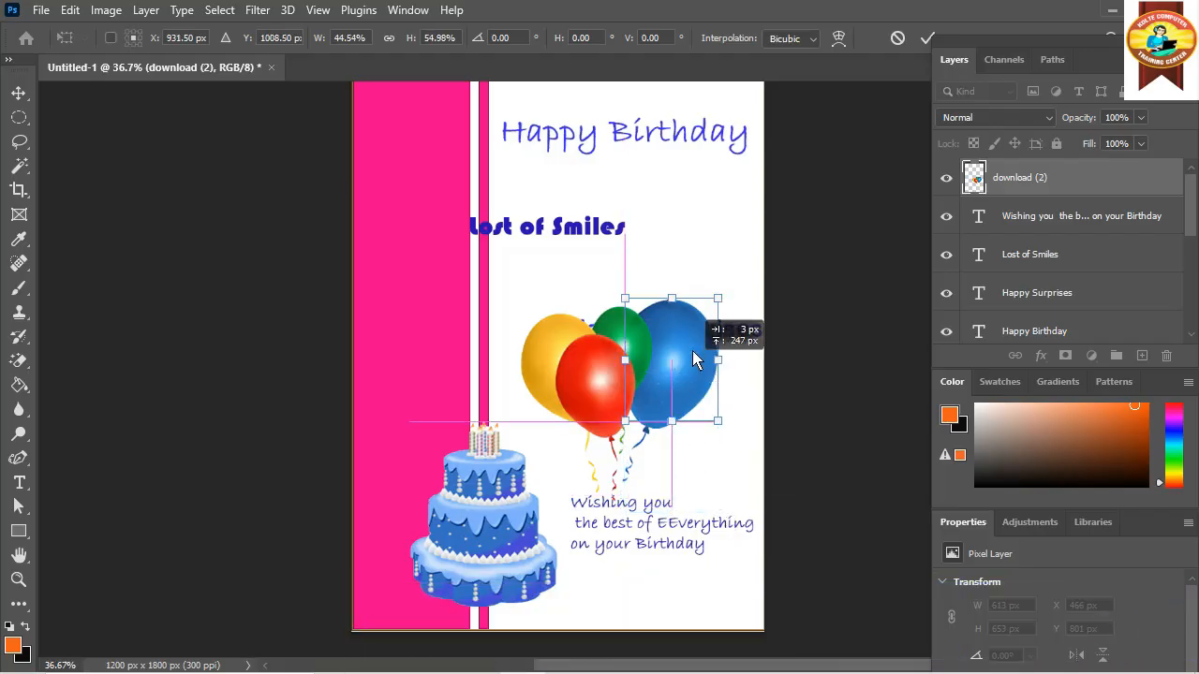
{"action": "left_click_drag", "start_coordinate": [735, 259], "coordinate": [720, 279]}
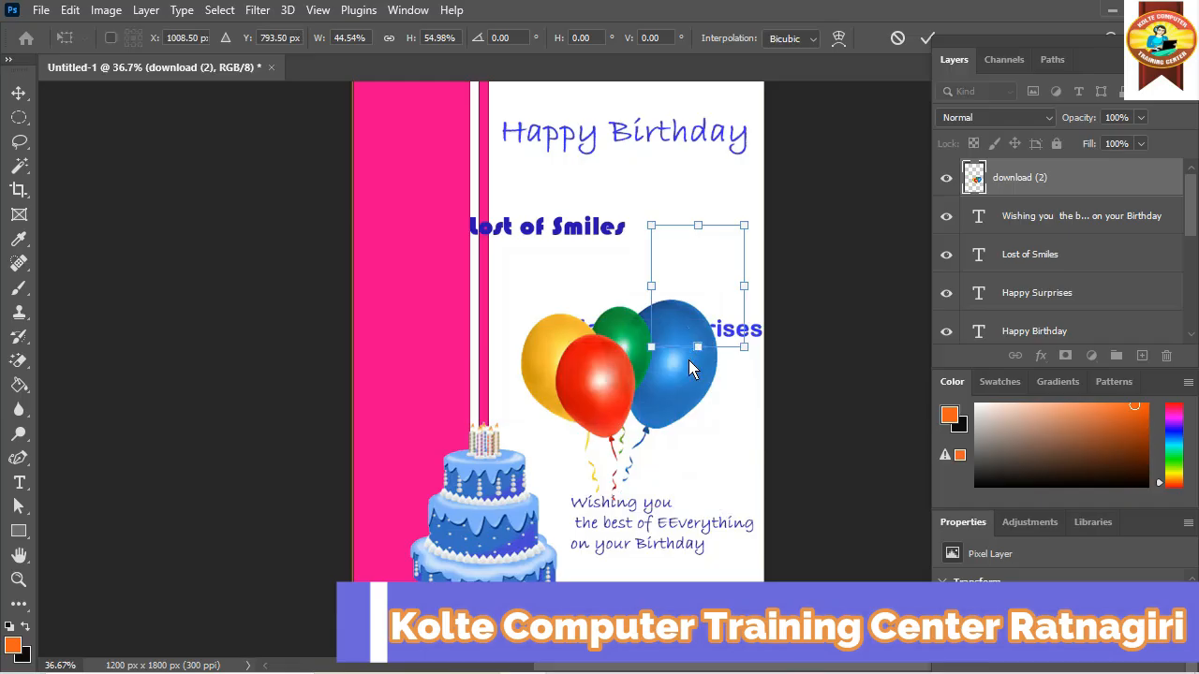
{"action": "left_click_drag", "start_coordinate": [795, 368], "coordinate": [901, 556]}
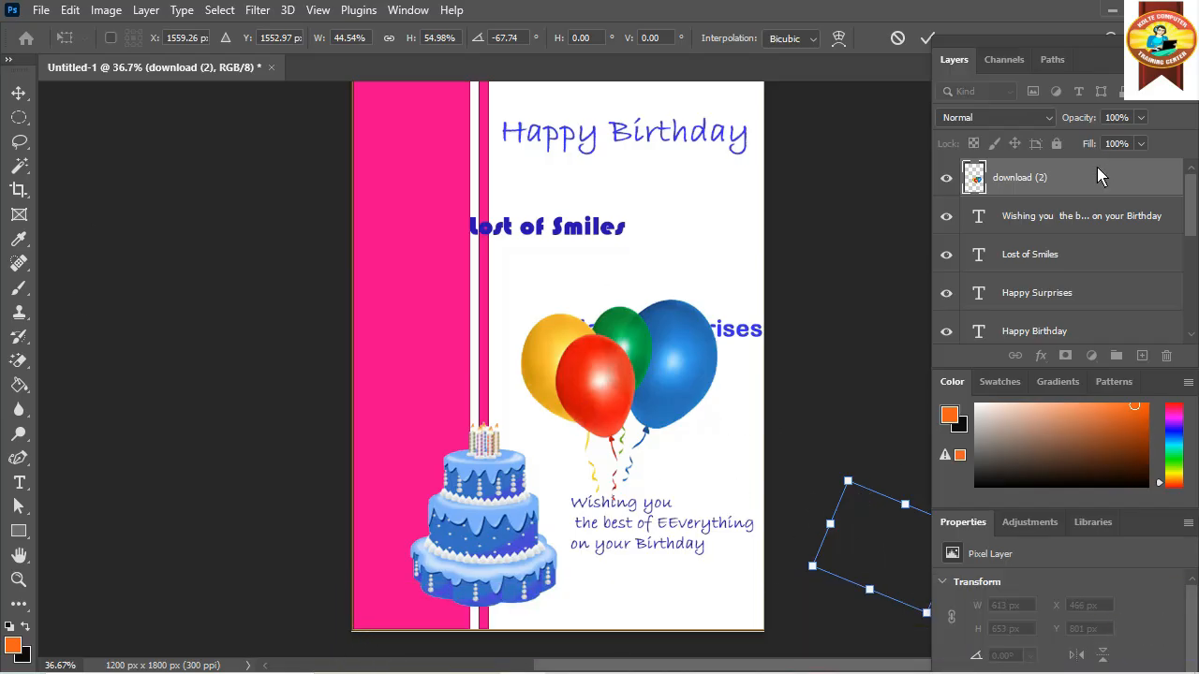
{"action": "key", "text": "Return"}
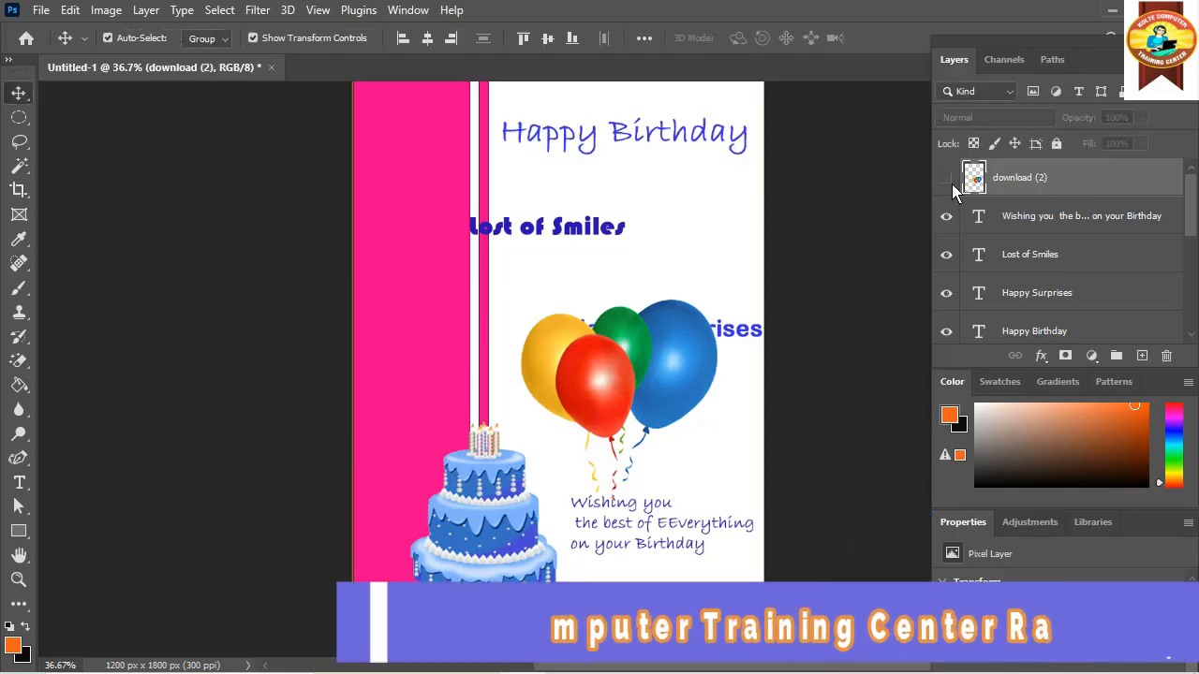
Switch the balloons layer off and on to check what it contains
{"action": "left_click", "coordinate": [946, 177]}
{"action": "left_click", "coordinate": [946, 178]}
{"action": "left_click", "coordinate": [946, 177]}
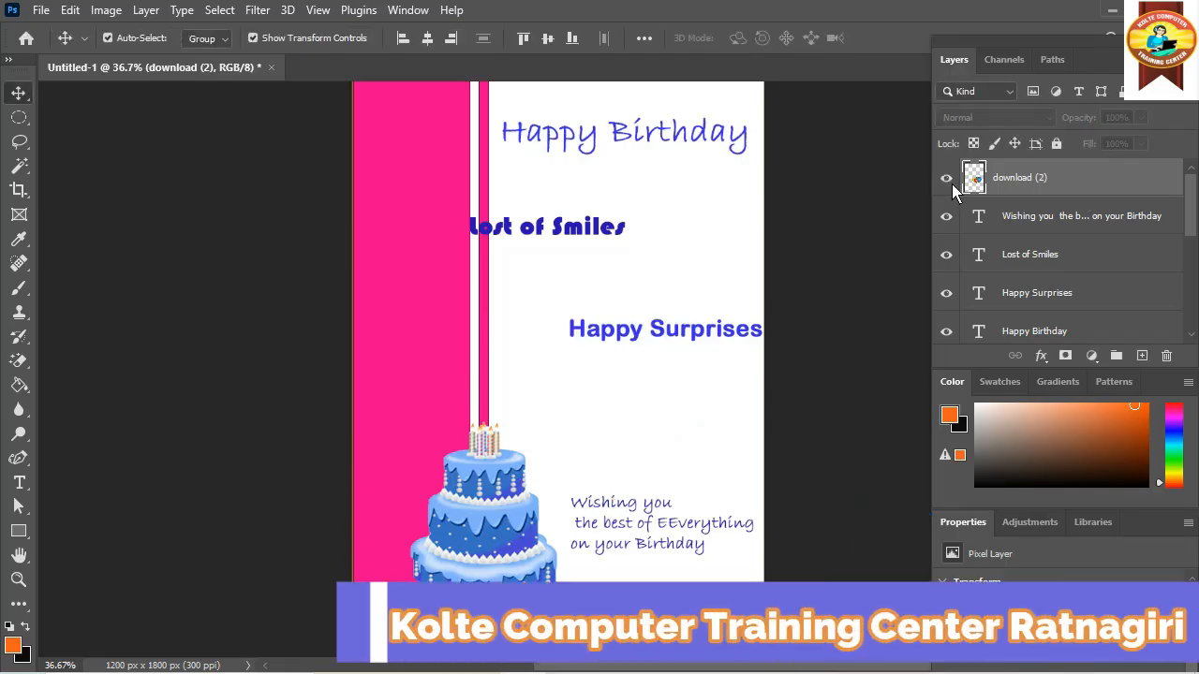
{"action": "left_click", "coordinate": [946, 177]}
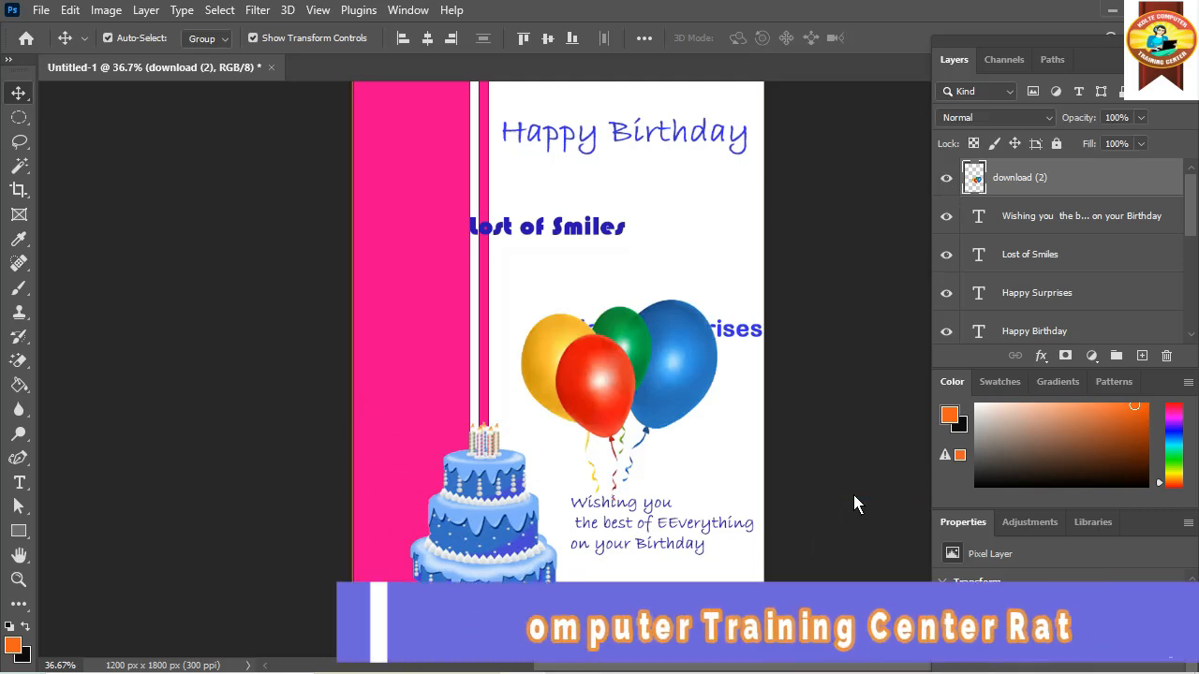
Clear the leftover selection beside the card with the Elliptical Marquee tool
{"action": "left_click", "coordinate": [854, 504]}
{"action": "left_click", "coordinate": [621, 353]}
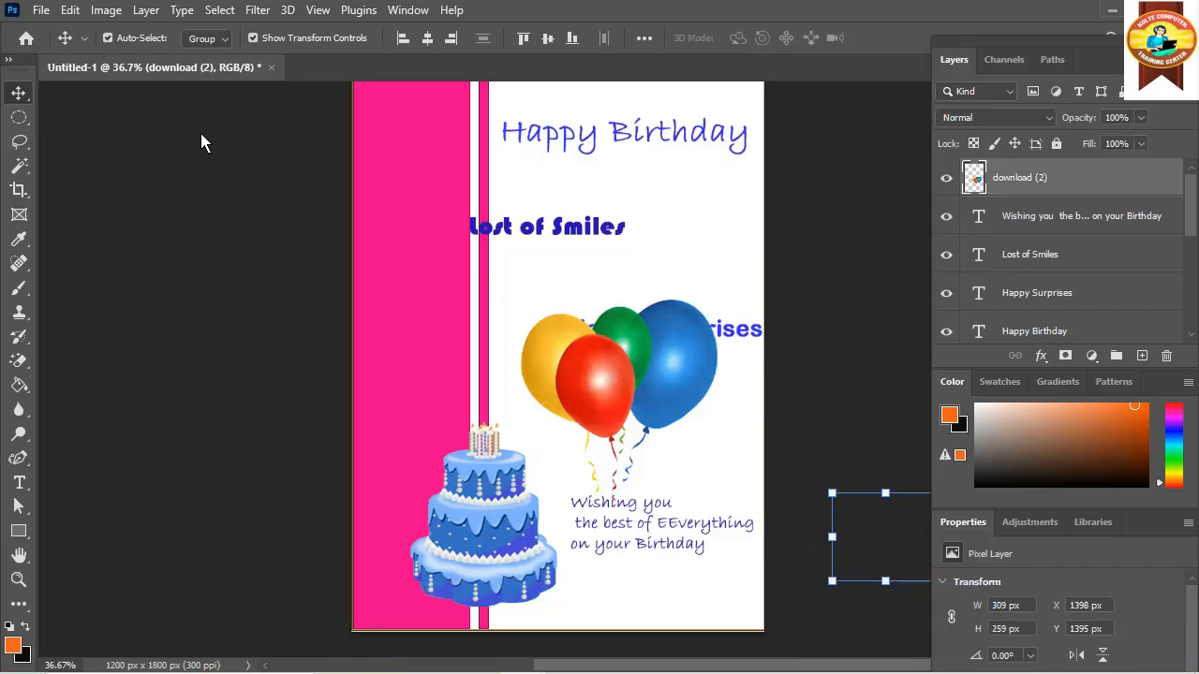
{"action": "left_click", "coordinate": [15, 122]}
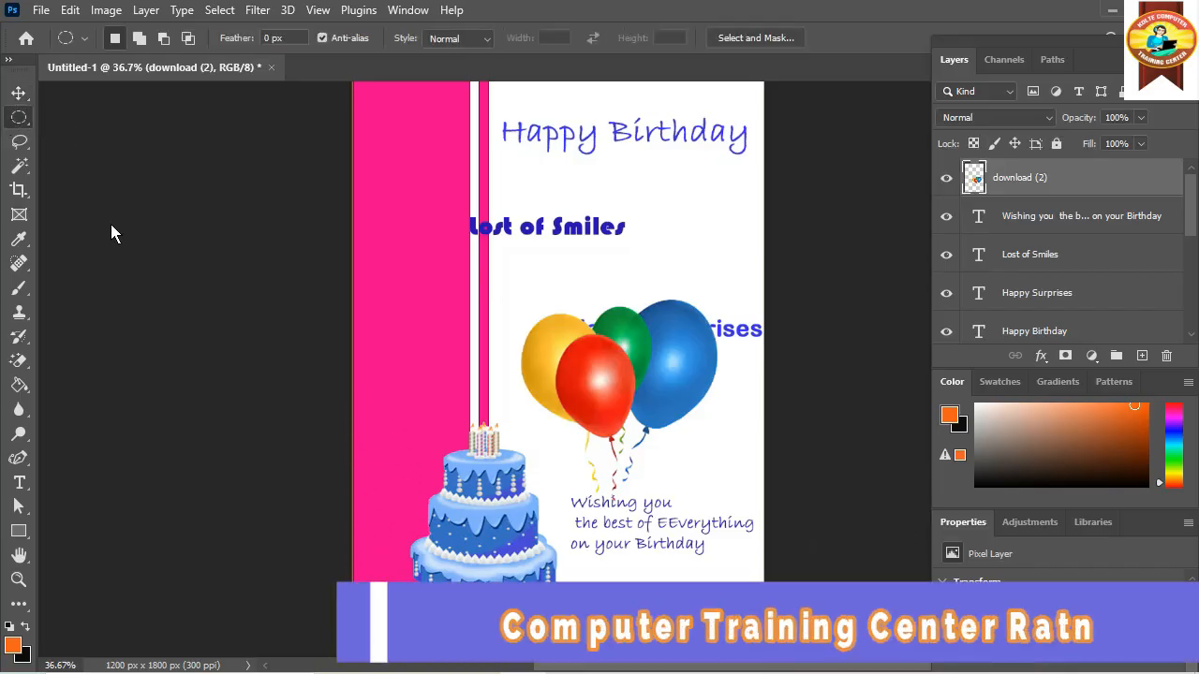
Scale the balloons to about 60% width and 57% height, rotate them about 18 degrees and position them above the "Happy Surprises" text
{"action": "left_click", "coordinate": [22, 95]}
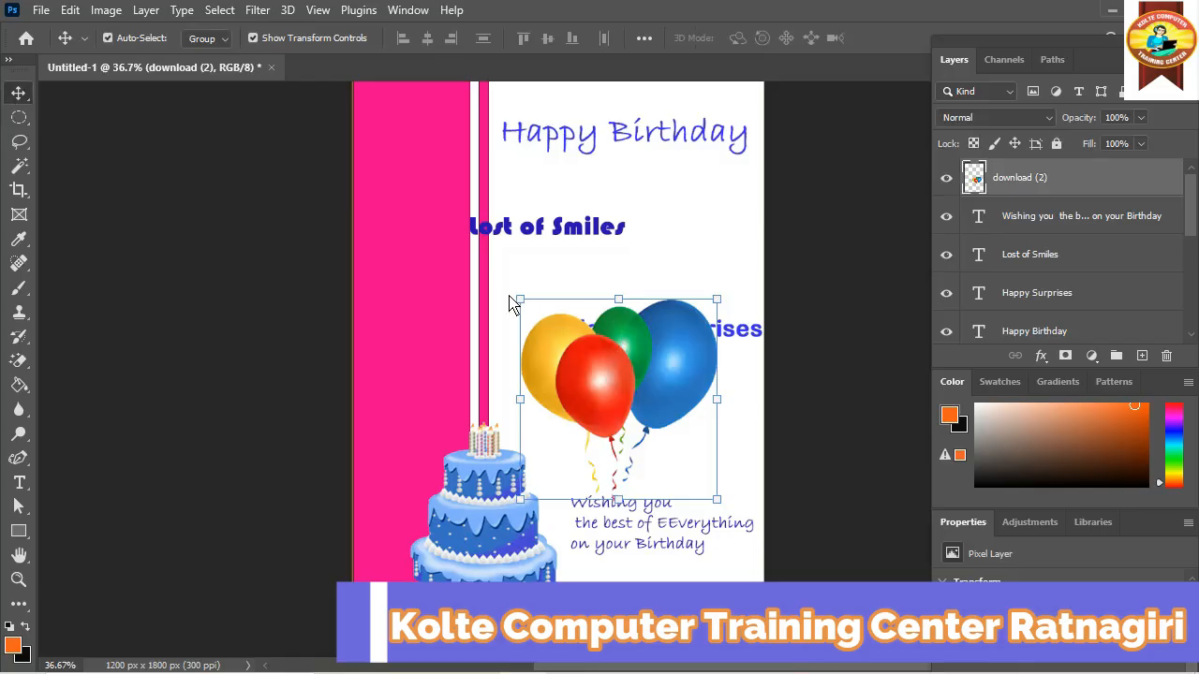
{"action": "left_click_drag", "start_coordinate": [520, 300], "coordinate": [614, 405]}
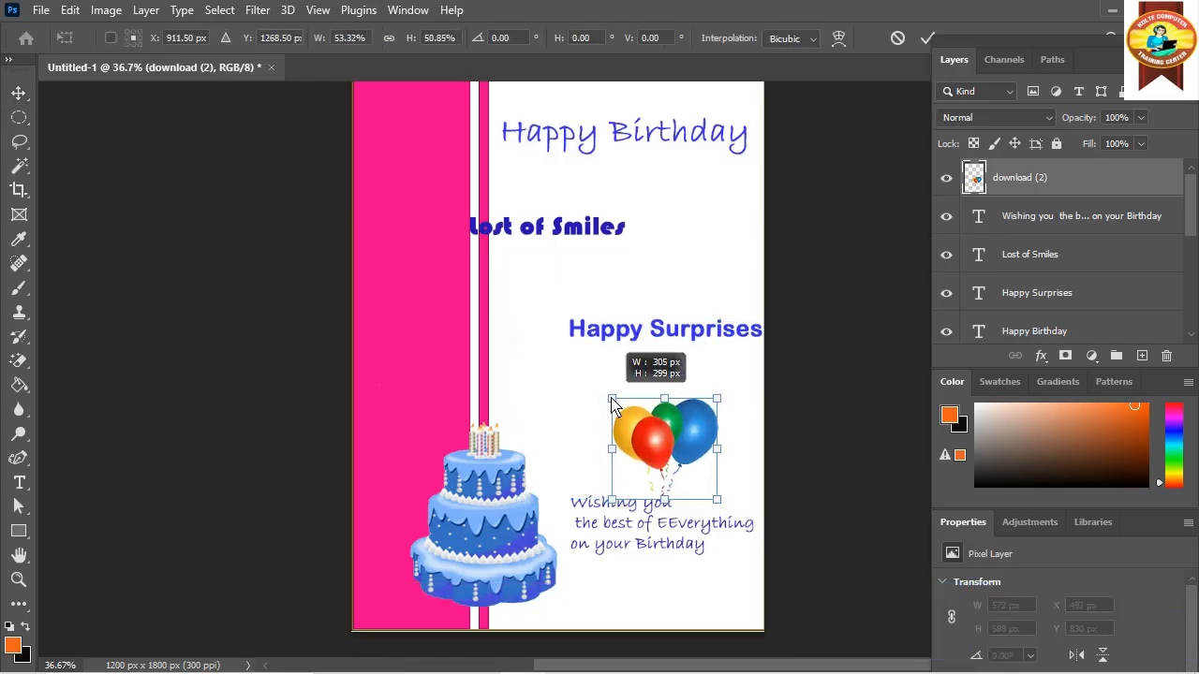
{"action": "left_click_drag", "start_coordinate": [648, 458], "coordinate": [681, 277]}
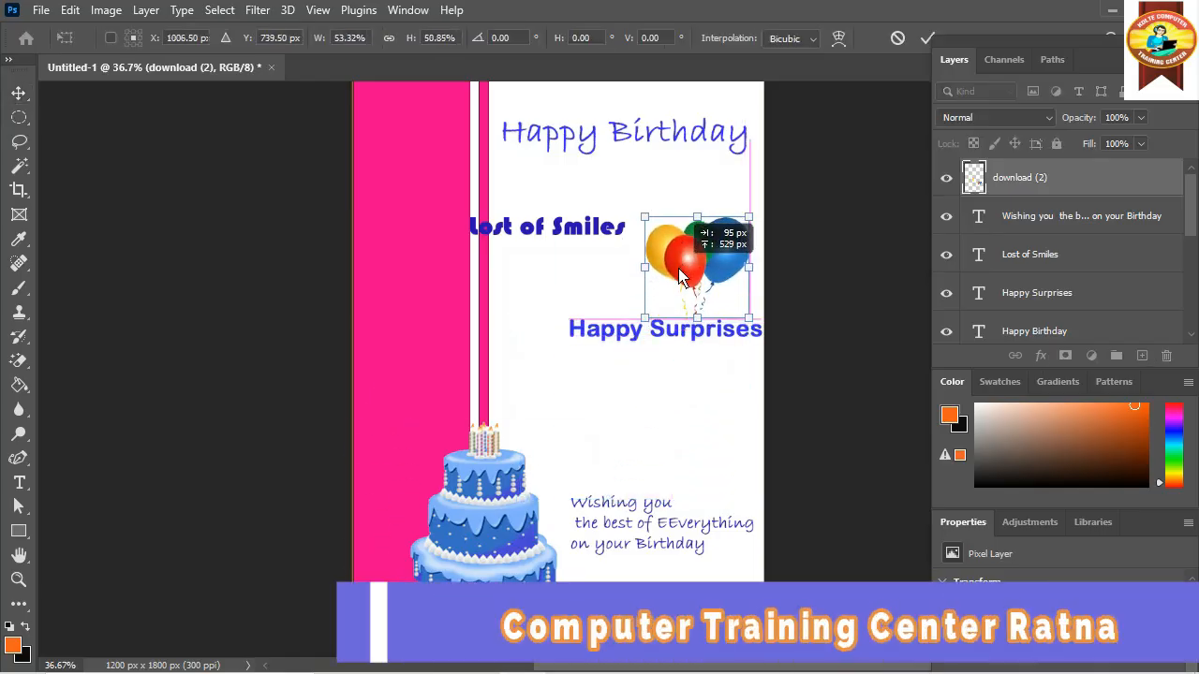
{"action": "left_click_drag", "start_coordinate": [777, 343], "coordinate": [752, 356]}
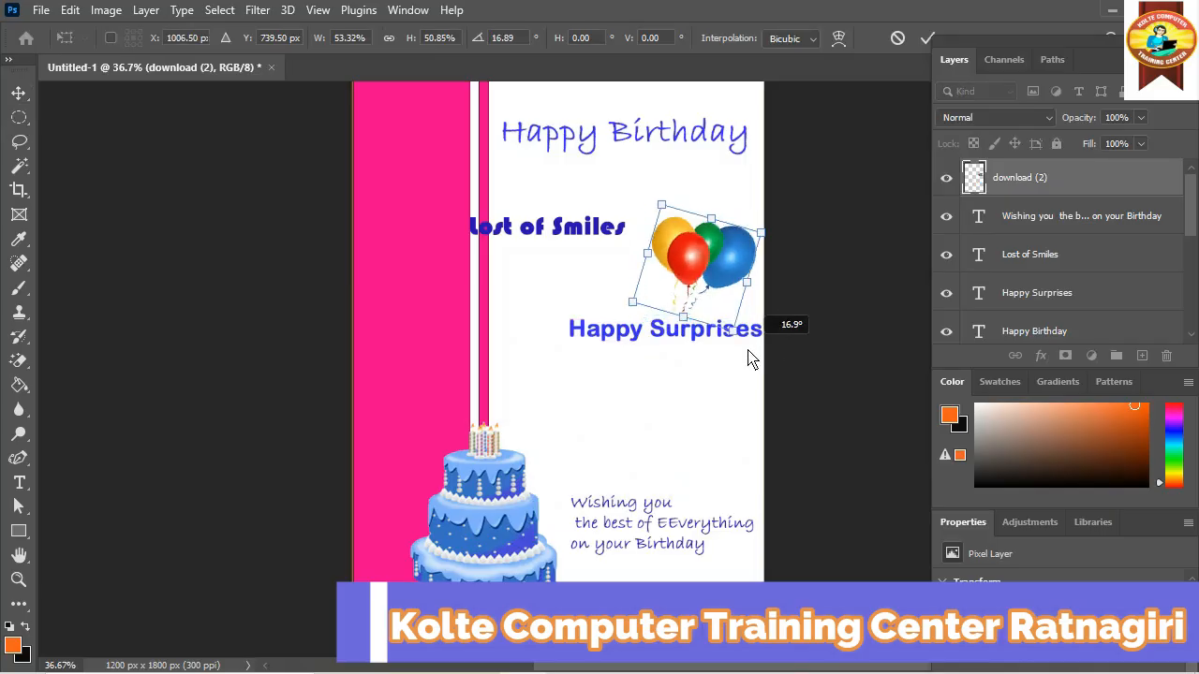
{"action": "left_click_drag", "start_coordinate": [679, 266], "coordinate": [685, 261]}
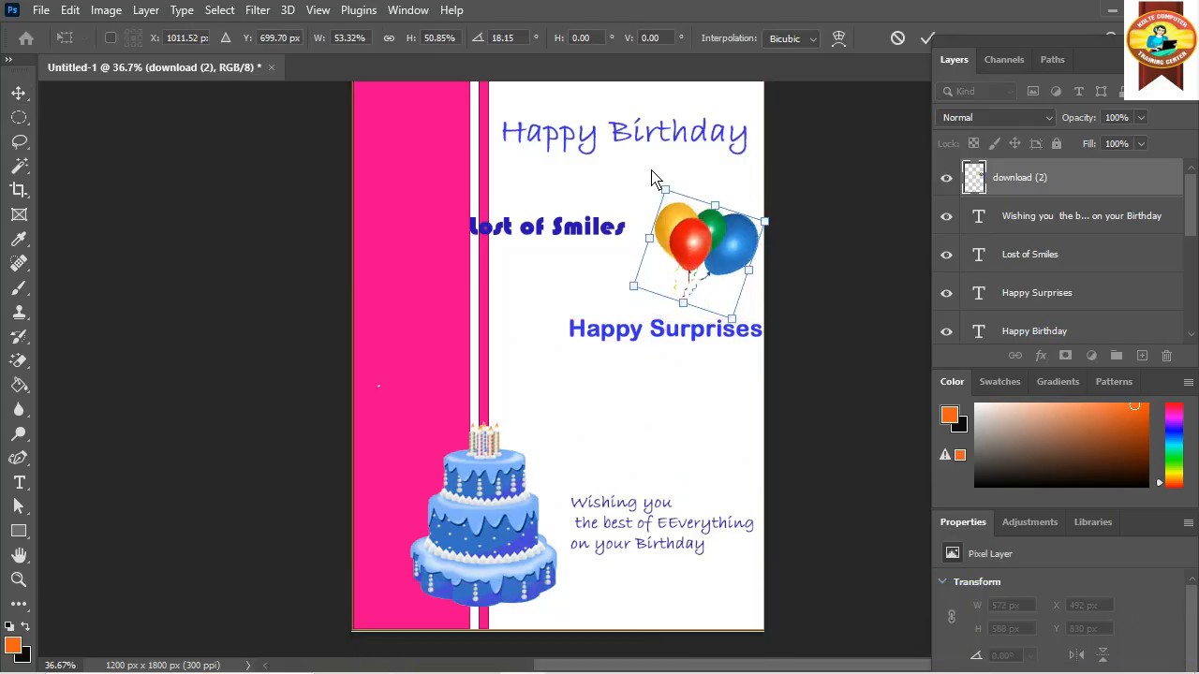
{"action": "left_click_drag", "start_coordinate": [698, 225], "coordinate": [703, 215]}
{"action": "left_click_drag", "start_coordinate": [647, 241], "coordinate": [635, 232]}
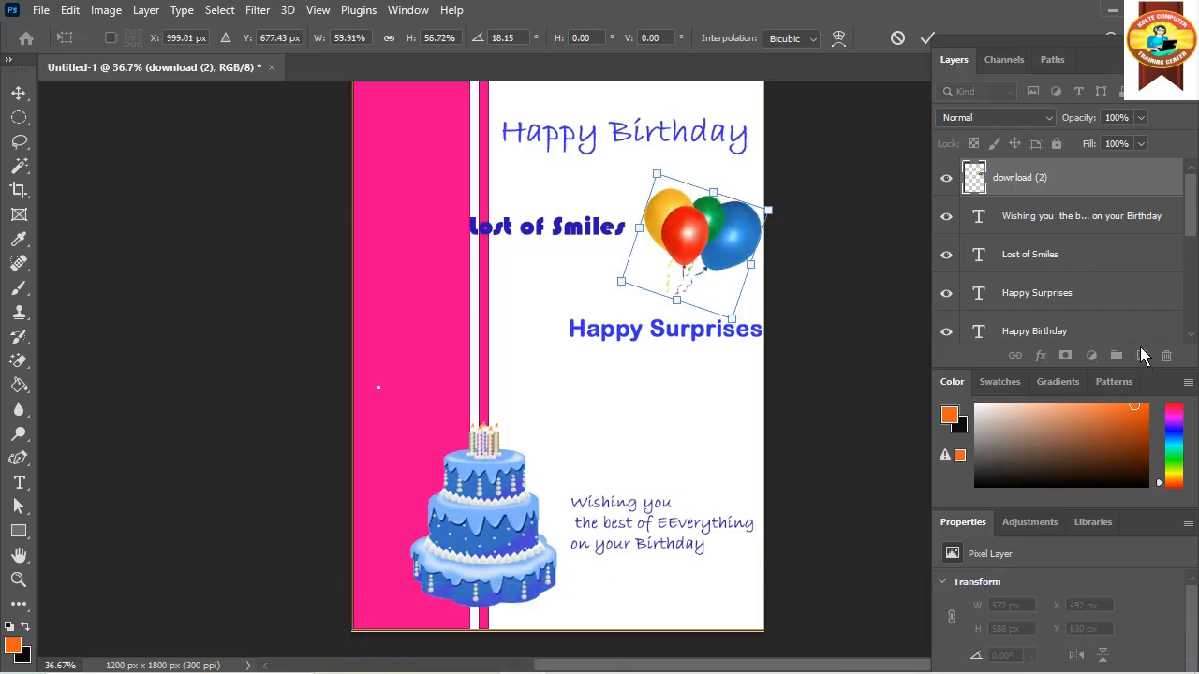
{"action": "left_click", "coordinate": [19, 117]}
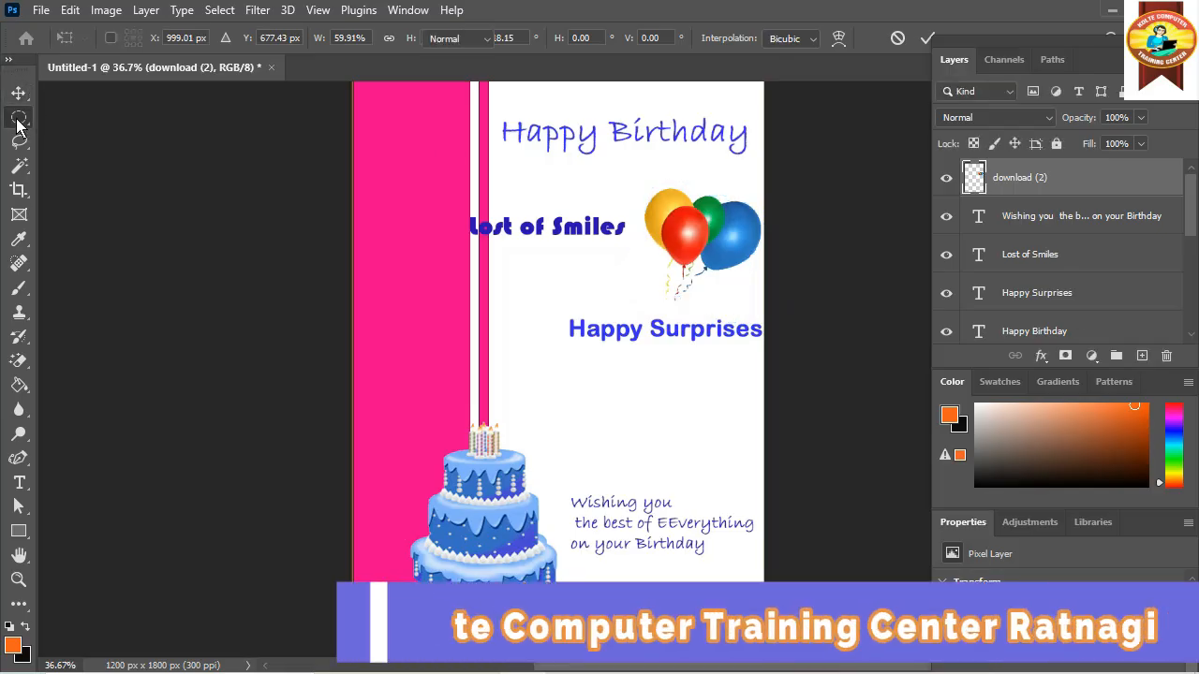
Add a new layer and place the embedded gift box picture "download (1)" from the Pictures folder on the card
{"action": "left_click", "coordinate": [1141, 357]}
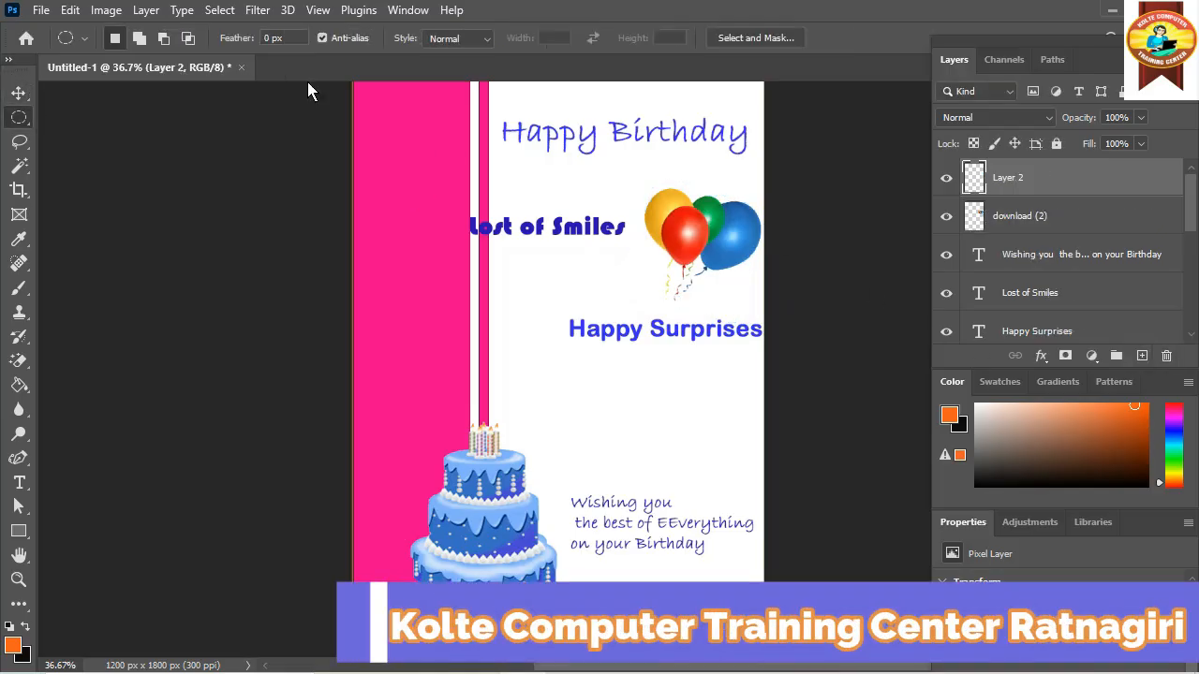
{"action": "left_click", "coordinate": [42, 10]}
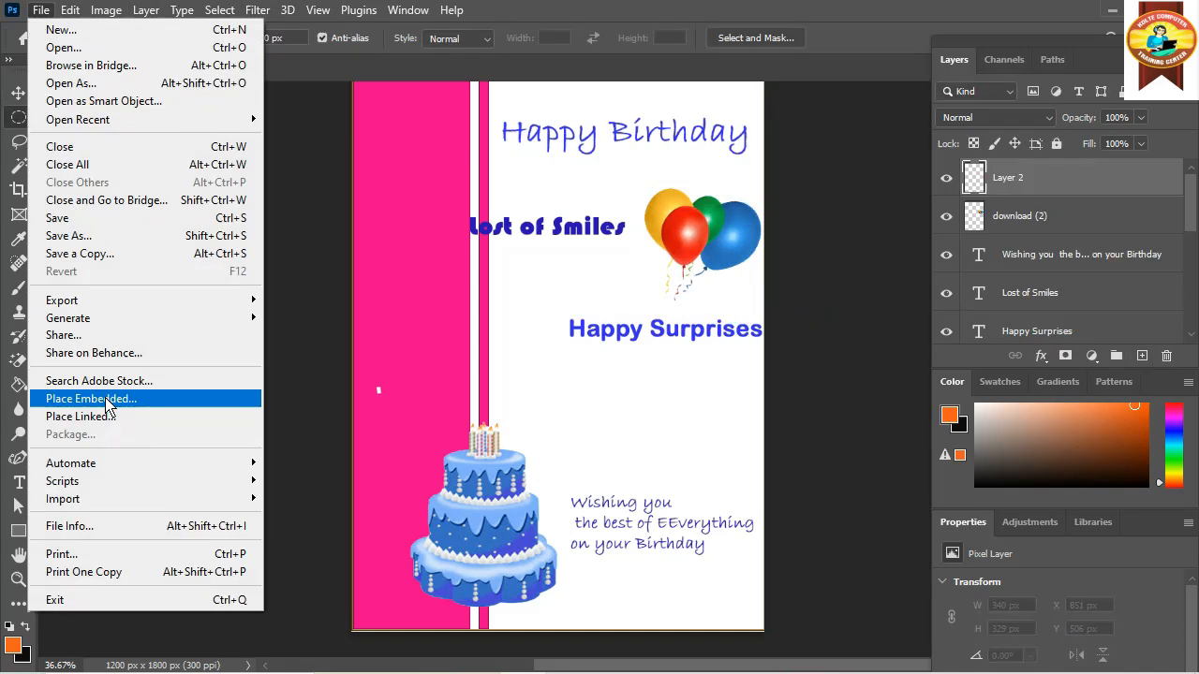
{"action": "left_click", "coordinate": [108, 403]}
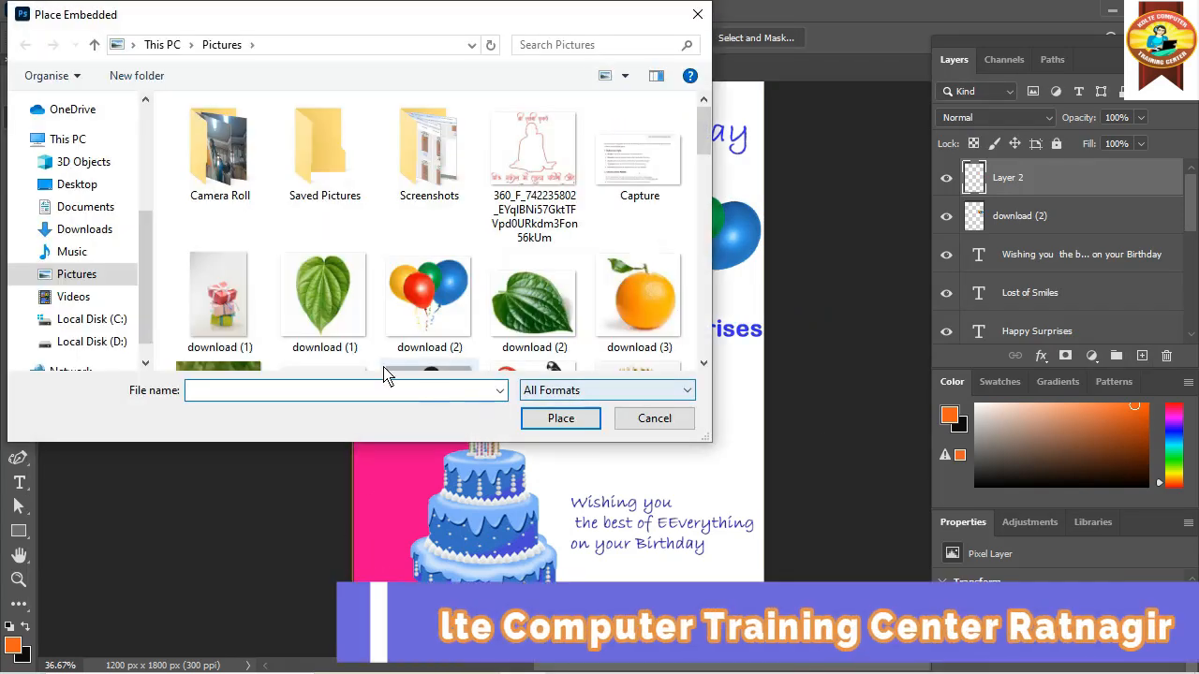
{"action": "left_click", "coordinate": [197, 318]}
{"action": "left_click", "coordinate": [590, 422]}
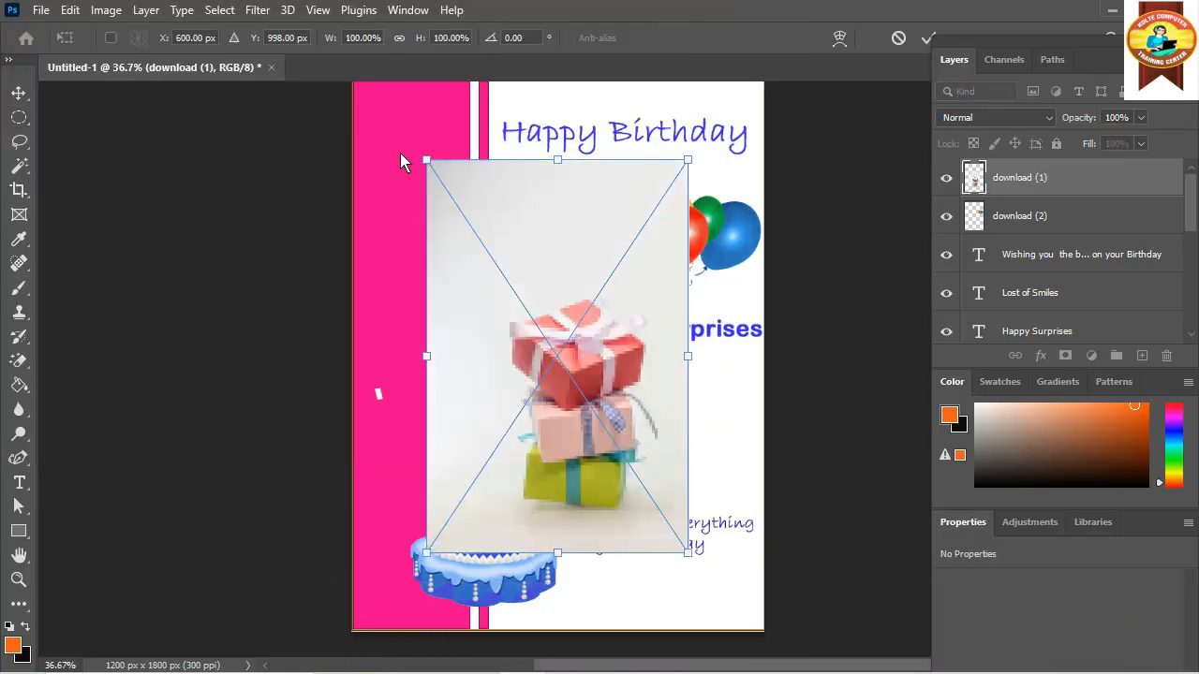
Commit the placed gift box image and erase its grey background with the Magic Eraser tool
{"action": "left_click", "coordinate": [19, 384]}
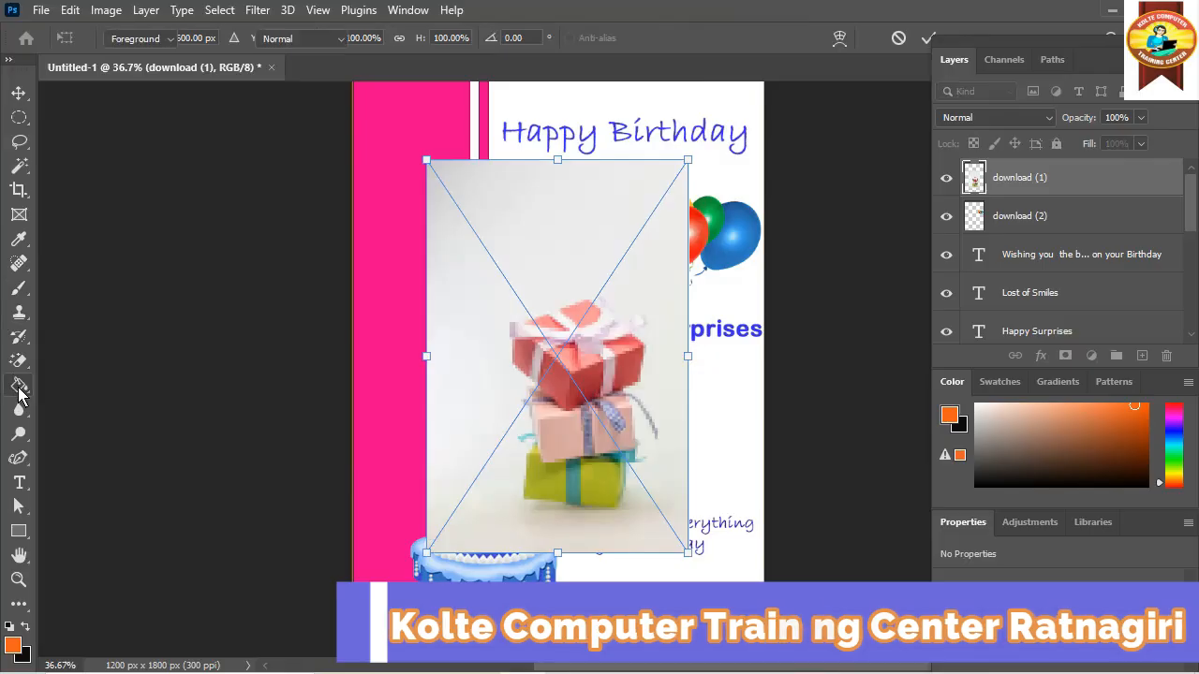
{"action": "left_click", "coordinate": [17, 363]}
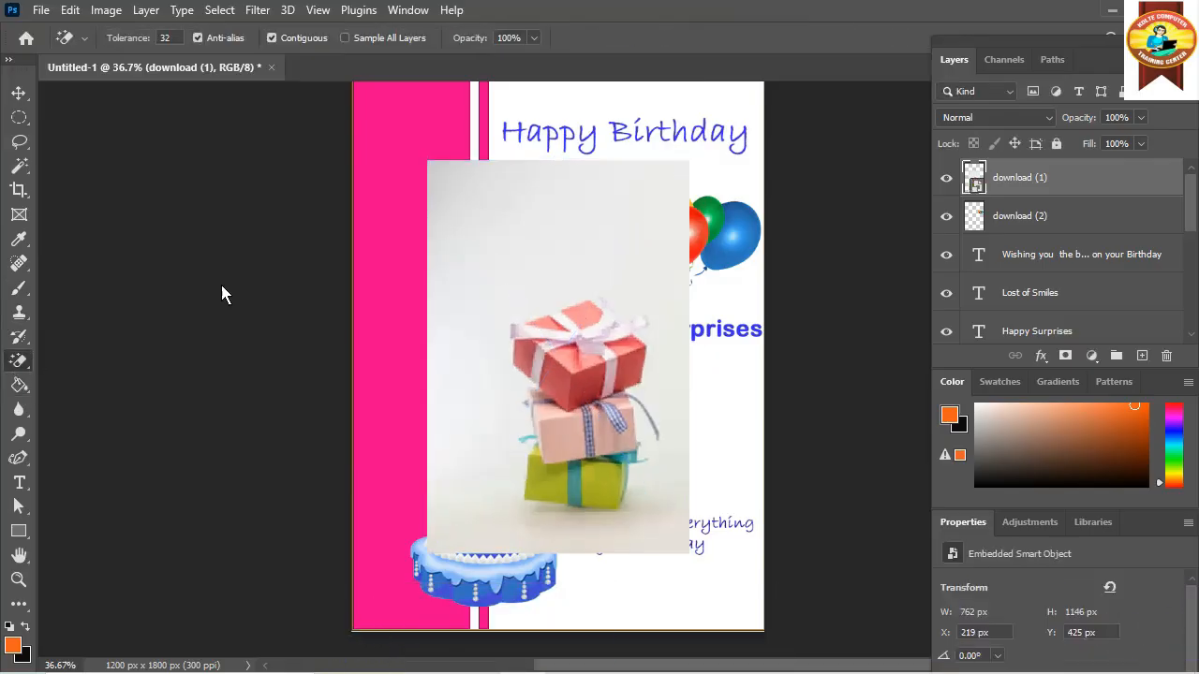
{"action": "left_click", "coordinate": [602, 223]}
{"action": "left_click", "coordinate": [585, 283]}
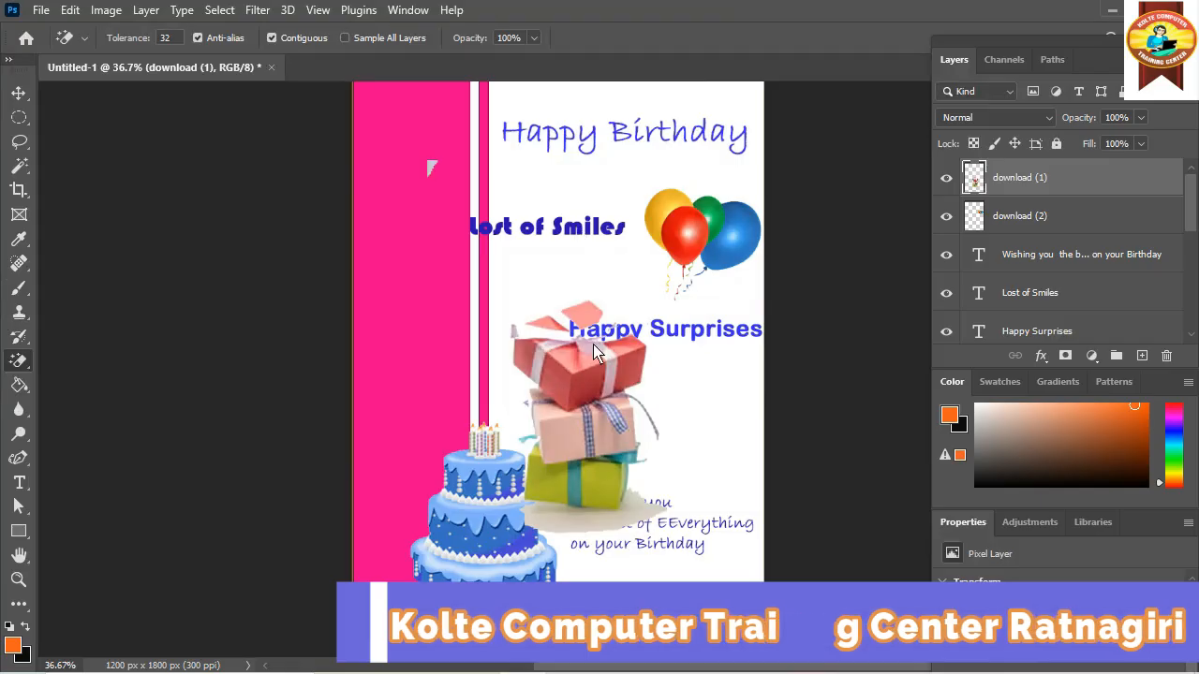
Scale the gift boxes to about 54% width and 43% height, placing them between "Happy Surprises" and the wishes text
{"action": "left_click", "coordinate": [17, 96]}
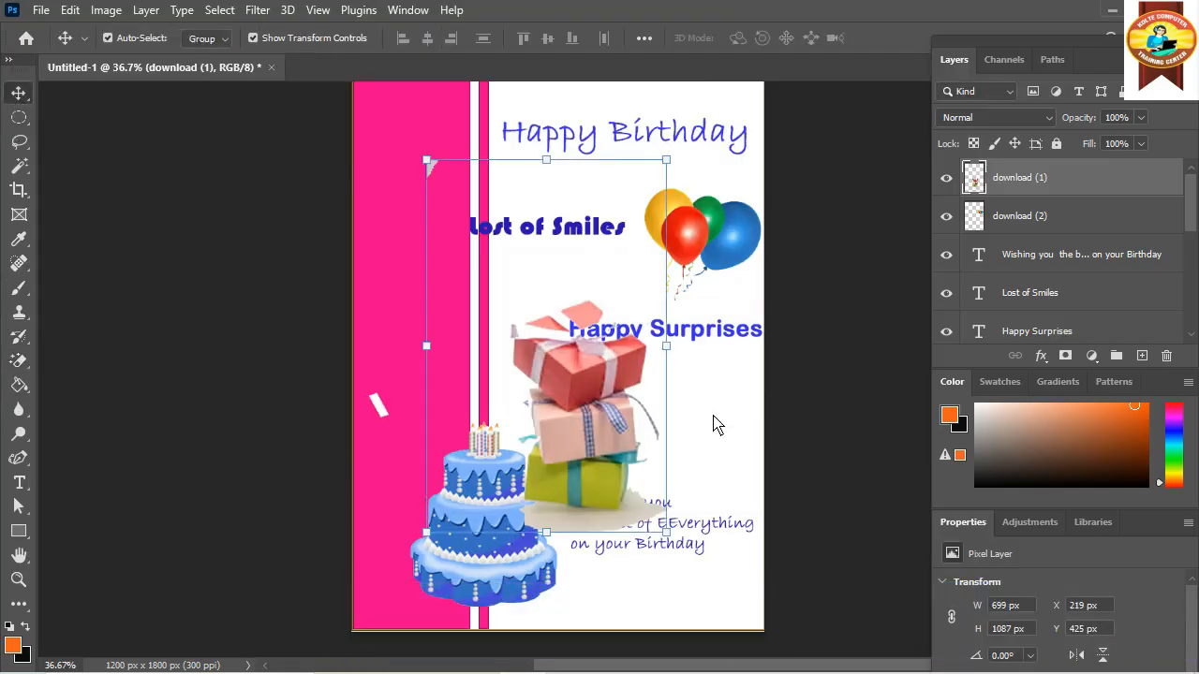
{"action": "left_click_drag", "start_coordinate": [549, 391], "coordinate": [534, 320]}
{"action": "left_click_drag", "start_coordinate": [416, 92], "coordinate": [523, 302]}
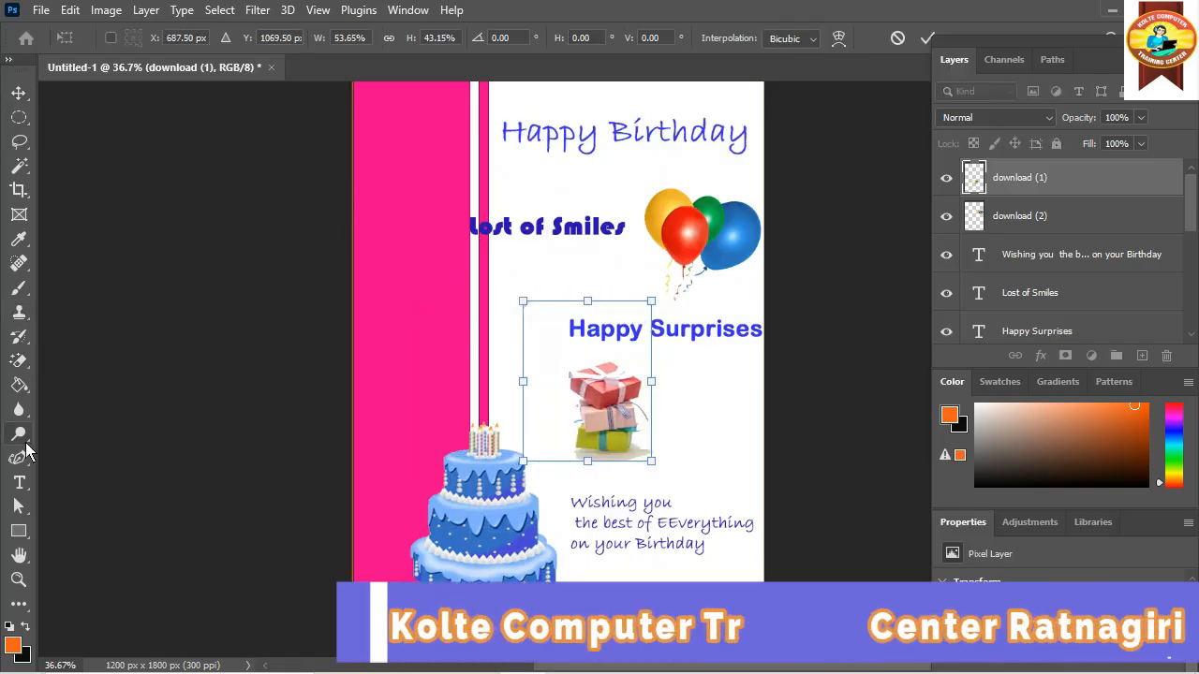
{"action": "left_click", "coordinate": [23, 387]}
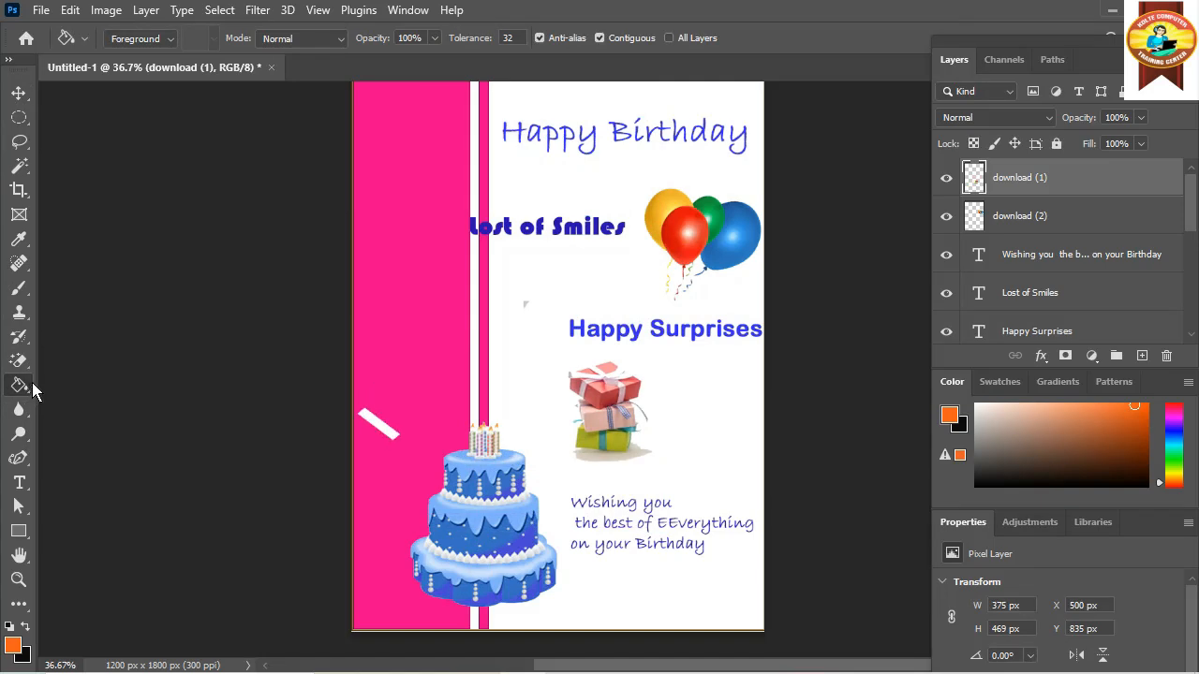
Erase the leftover grey background fragment of the gift image and move the gift boxes beneath the "Lost of Smiles" text
{"action": "left_click", "coordinate": [21, 362]}
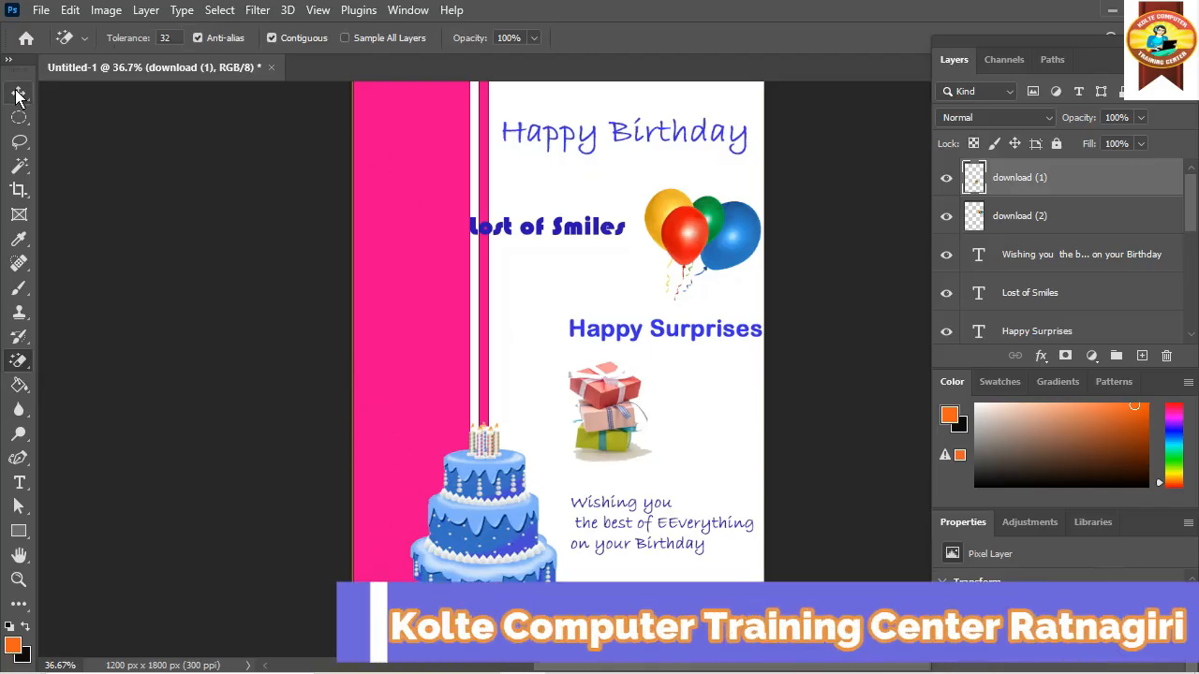
{"action": "key", "text": "v"}
{"action": "left_click_drag", "start_coordinate": [595, 426], "coordinate": [516, 307]}
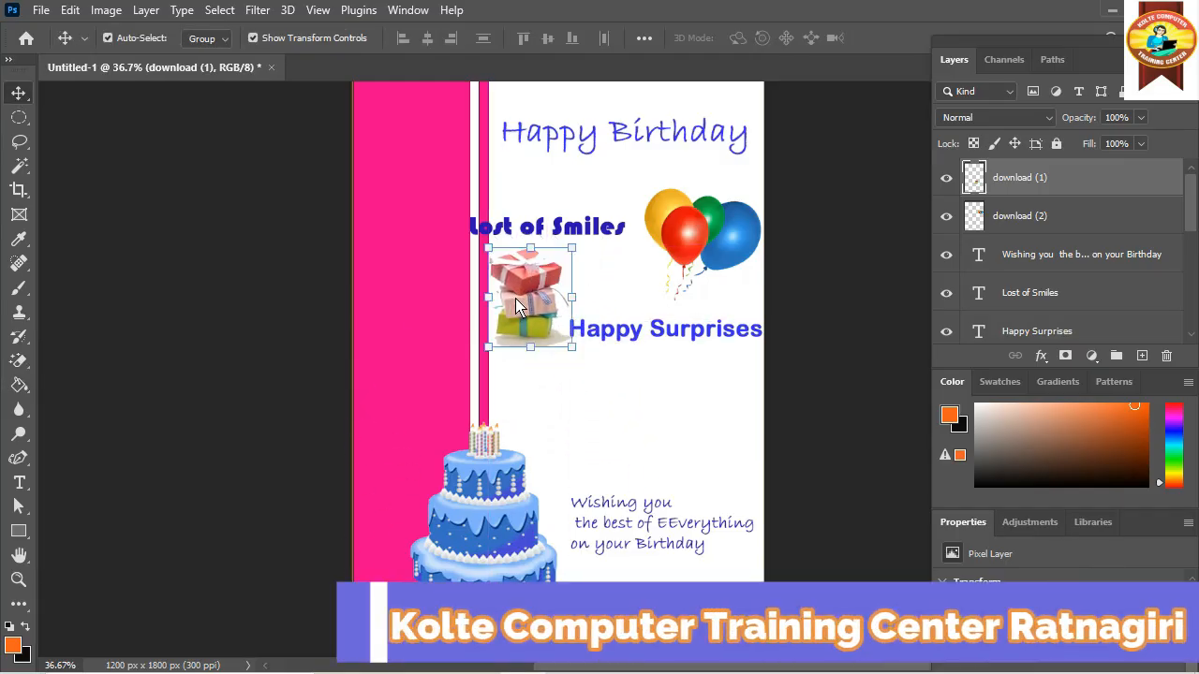
Move the "Happy Surprises" text down towards the wishes text and bring the balloons down to just above it
{"action": "left_click_drag", "start_coordinate": [668, 342], "coordinate": [664, 397]}
{"action": "left_click_drag", "start_coordinate": [689, 261], "coordinate": [690, 356]}
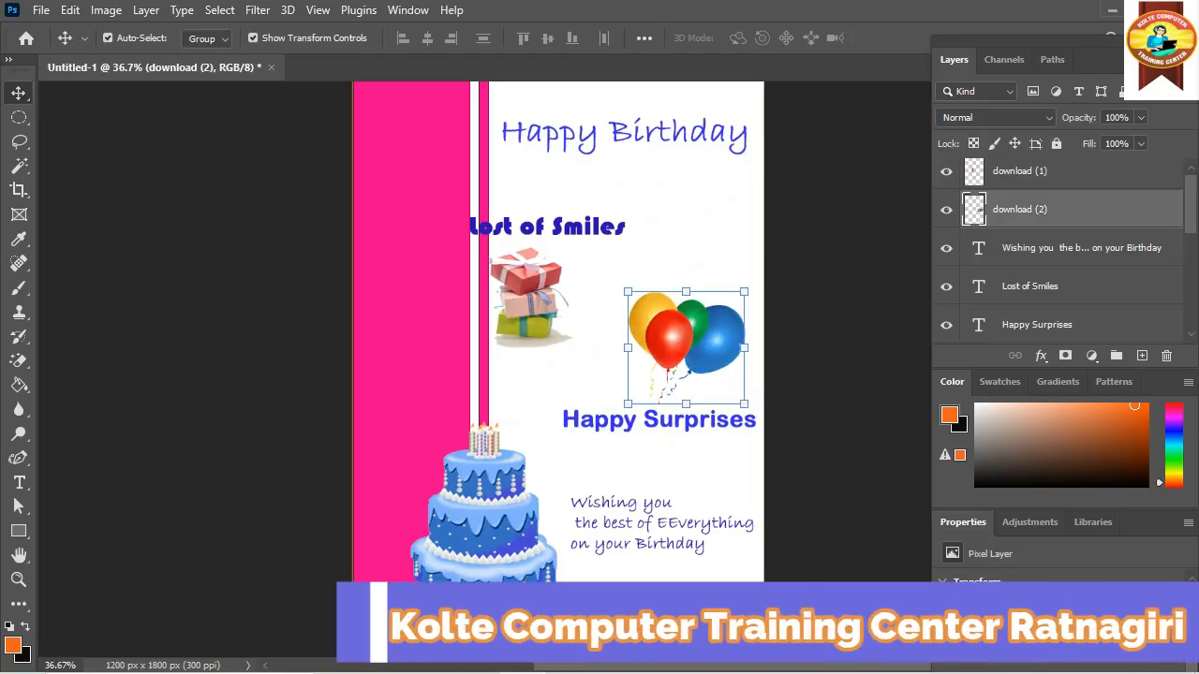
{"action": "left_click", "coordinate": [680, 370]}
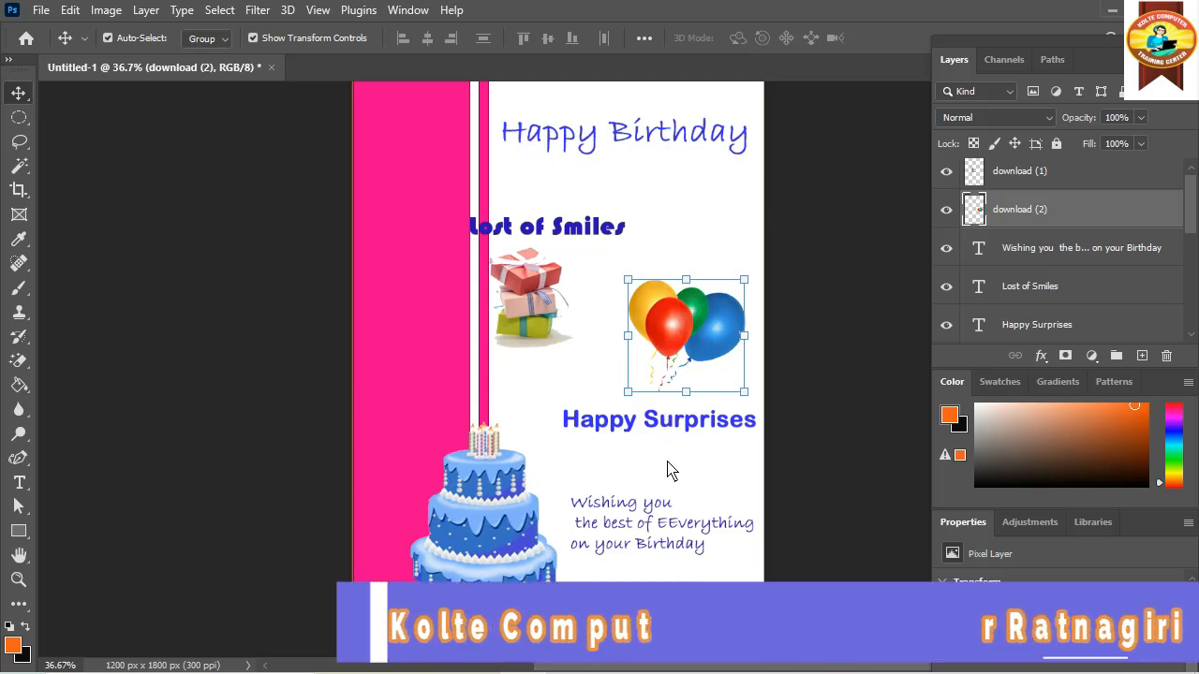
Move the gift boxes to the card's right edge below "Happy Birthday" and the balloons beneath the "Lost of Smiles" text
{"action": "left_click_drag", "start_coordinate": [550, 303], "coordinate": [738, 226]}
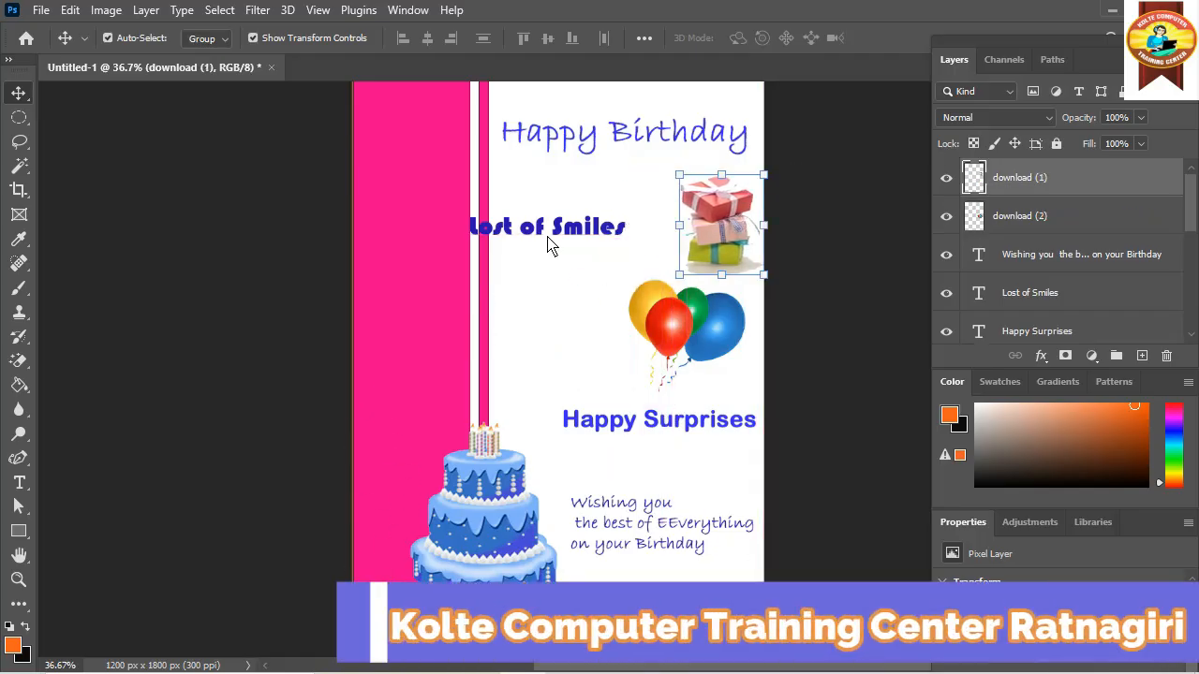
{"action": "left_click_drag", "start_coordinate": [668, 321], "coordinate": [583, 333]}
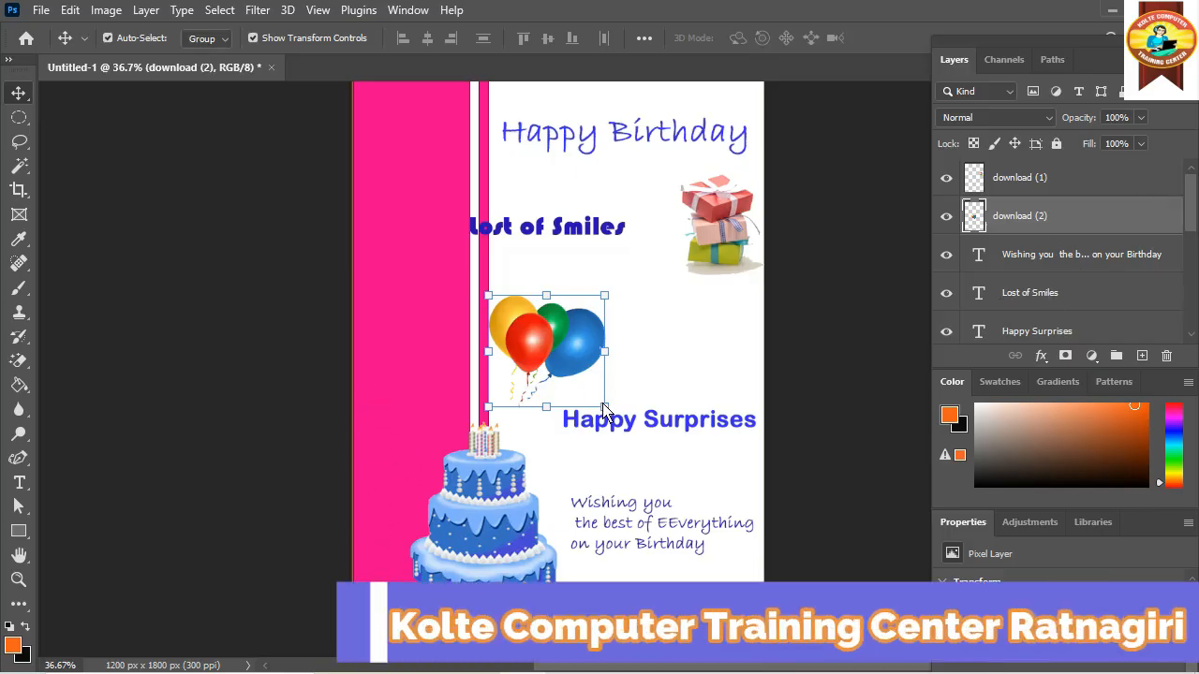
Enlarge the balloons to about 116% width and 118% height in the space between "Lost of Smiles" and "Happy Surprises"
{"action": "left_click_drag", "start_coordinate": [547, 296], "coordinate": [553, 243]}
{"action": "left_click_drag", "start_coordinate": [633, 340], "coordinate": [670, 335]}
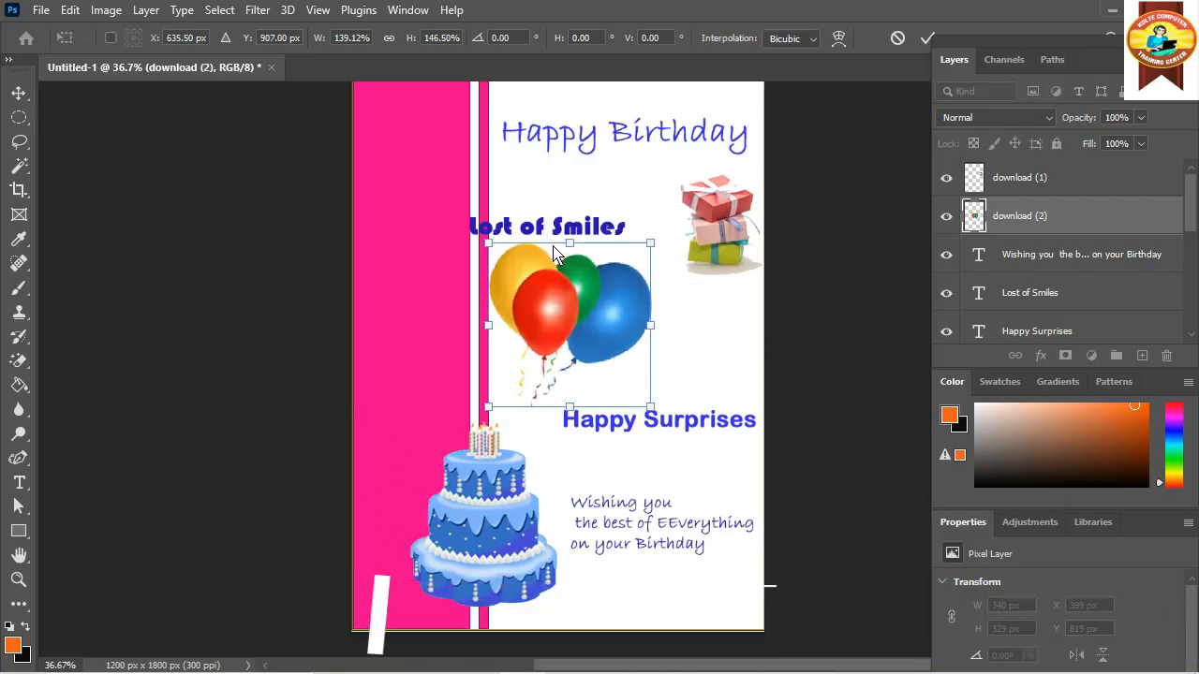
{"action": "left_click_drag", "start_coordinate": [570, 248], "coordinate": [575, 272]}
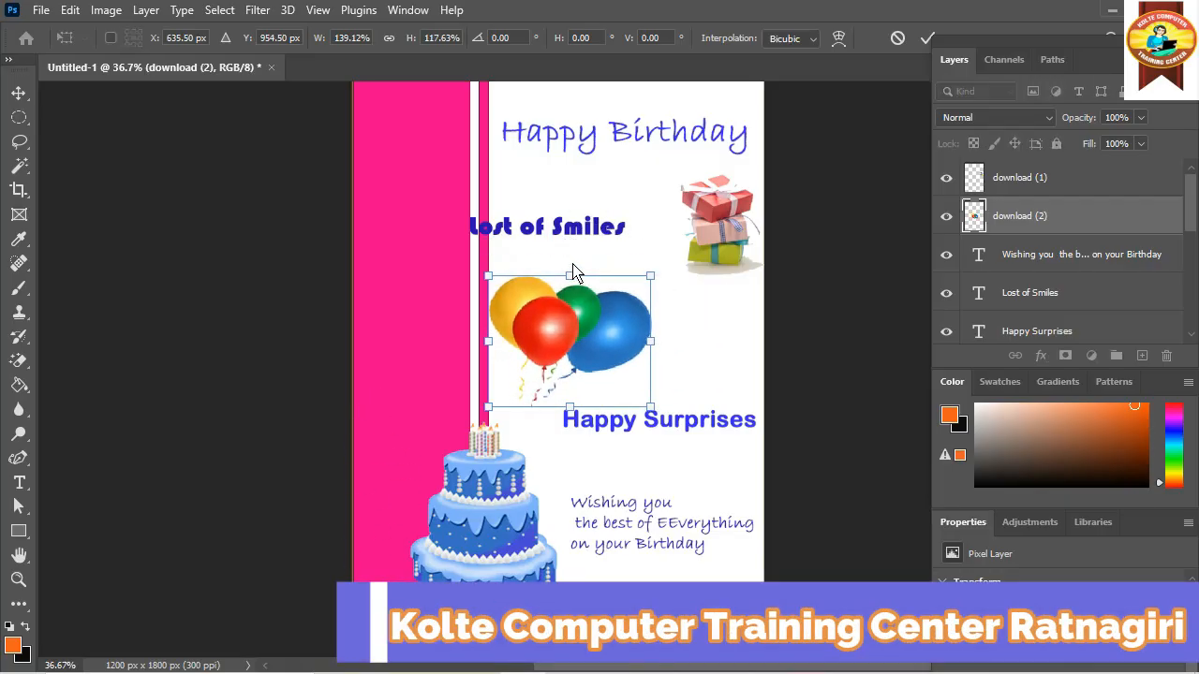
{"action": "mouse_move", "coordinate": [645, 343]}
{"action": "left_mouse_down"}
{"action": "mouse_move", "coordinate": [631, 356]}
{"action": "mouse_move", "coordinate": [624, 347]}
{"action": "left_mouse_up"}
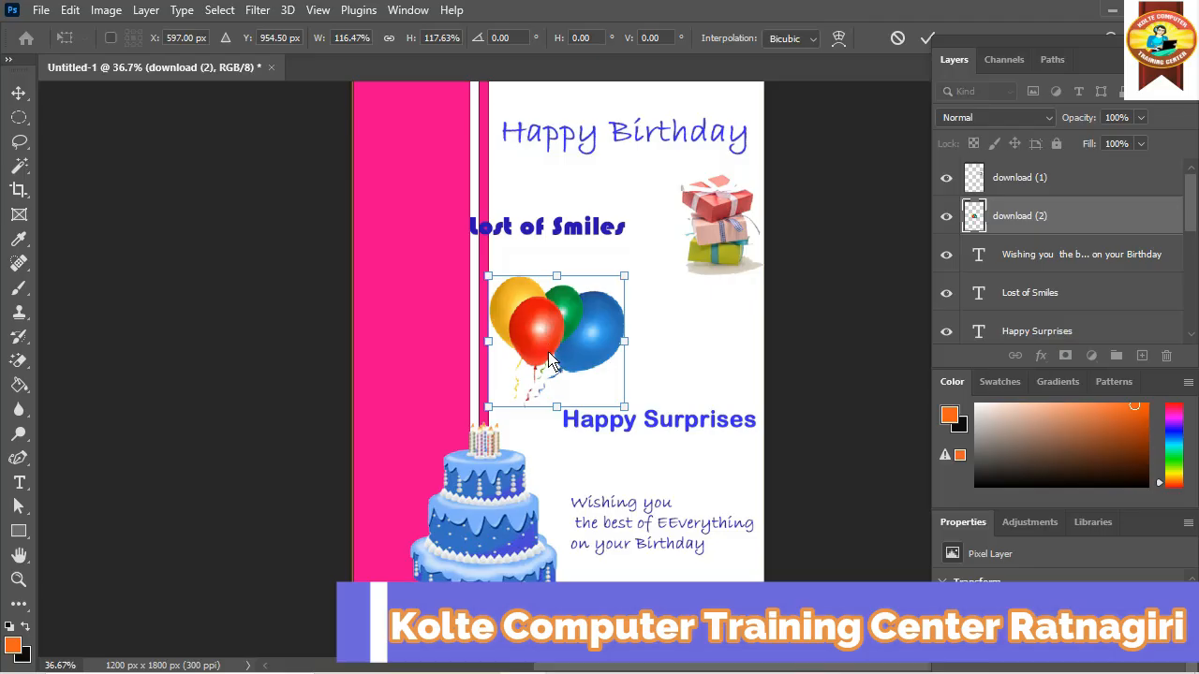
{"action": "mouse_move", "coordinate": [487, 670]}
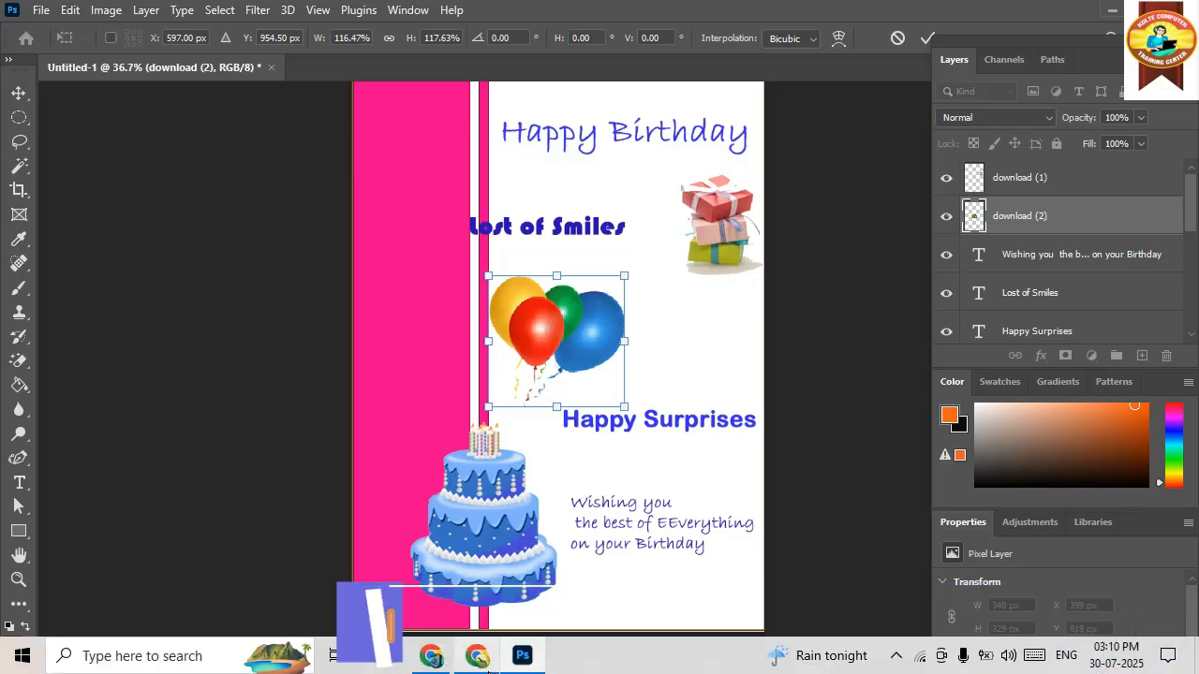